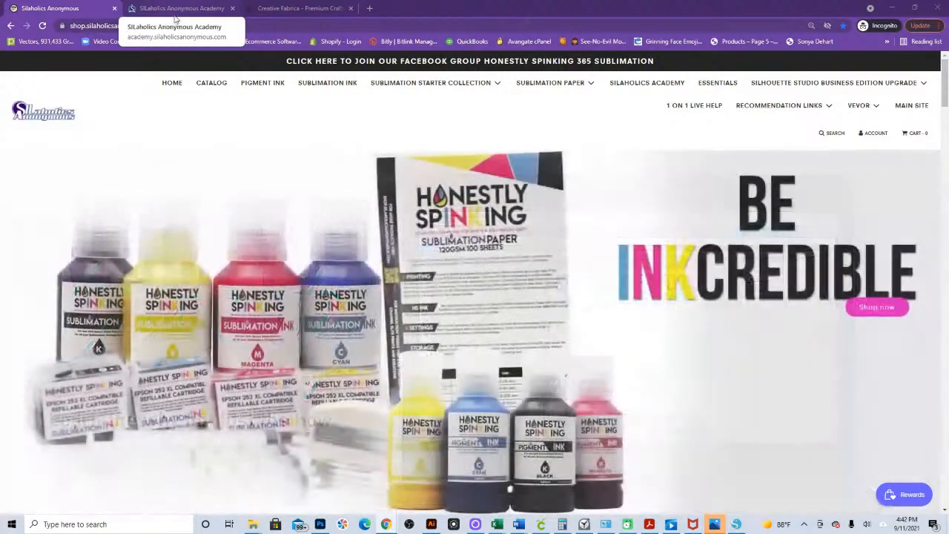
View the SILaholics Anonymous Academy site, switch to Silhouette Studio and close the text style settings
{"action": "left_click", "coordinate": [175, 15]}
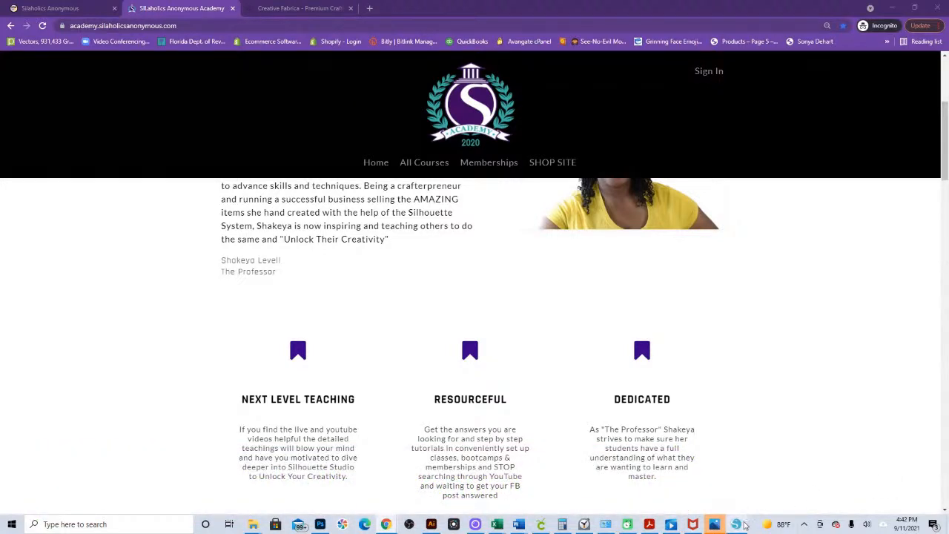
{"action": "mouse_move", "coordinate": [738, 526]}
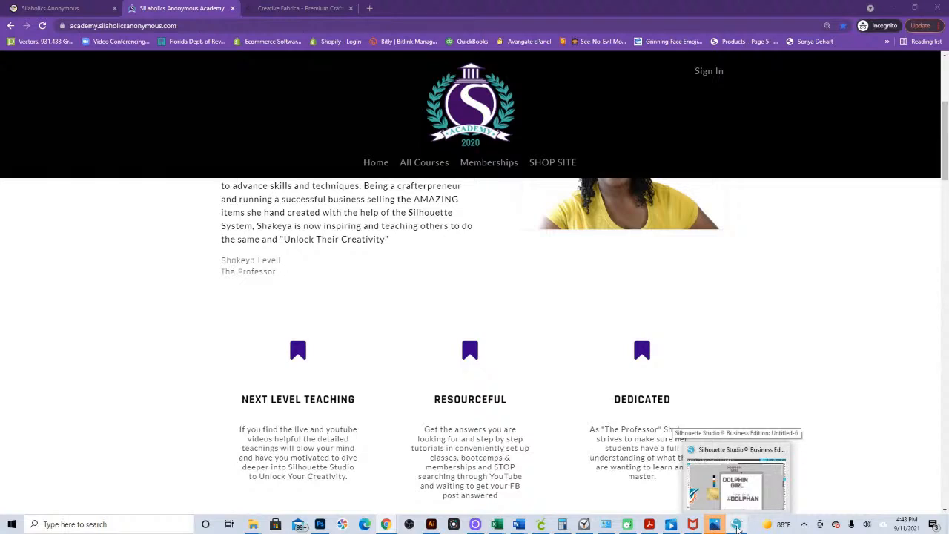
{"action": "left_click", "coordinate": [739, 525]}
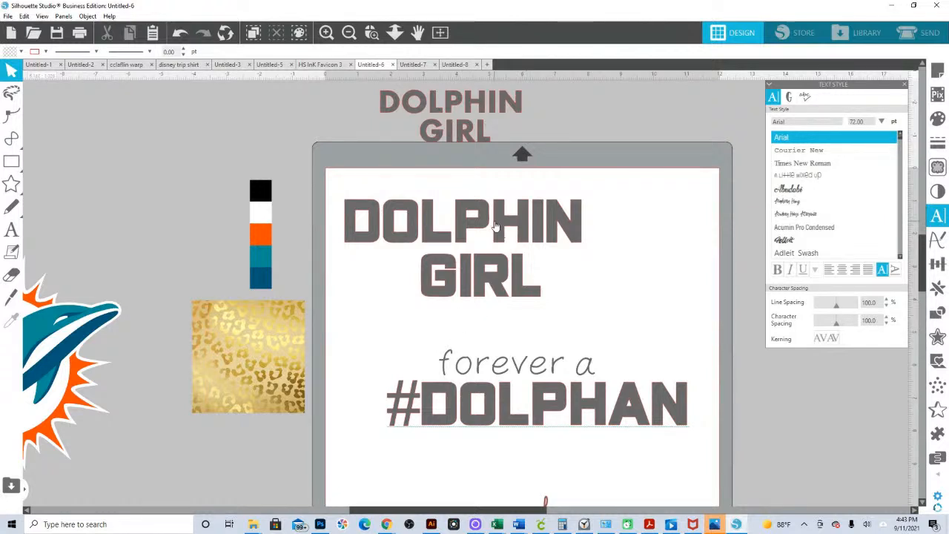
{"action": "left_click", "coordinate": [904, 84]}
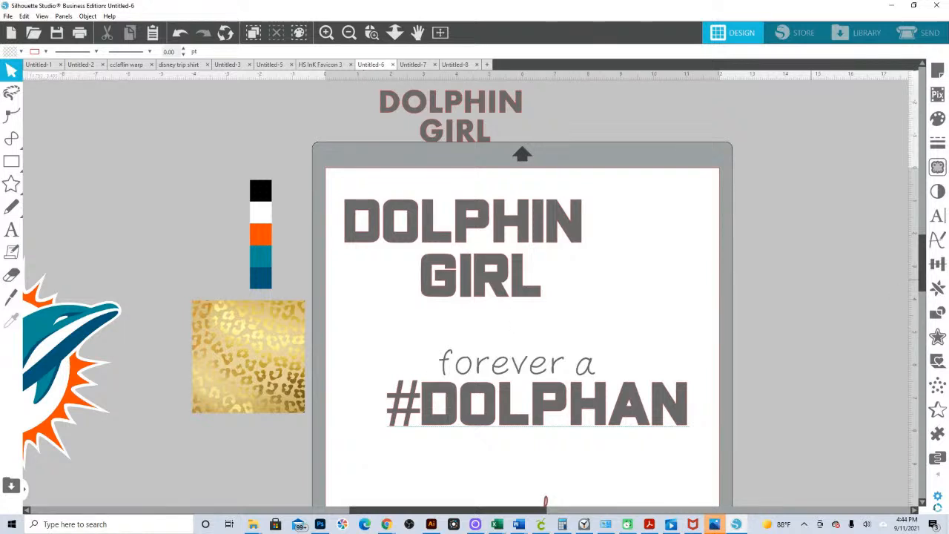
{"action": "key", "text": "alt+Tab"}
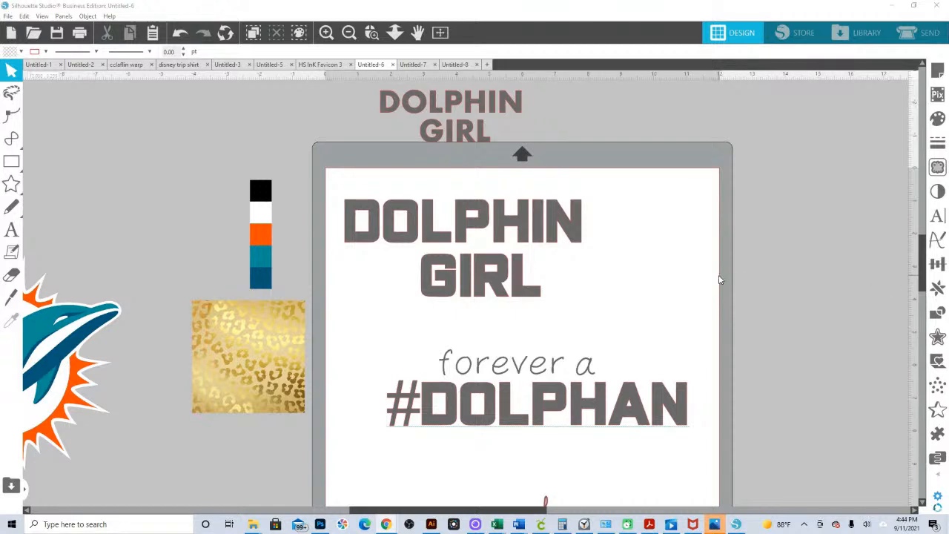
Move the large DOLPHIN and GIRL text together to the right on the page, and select the black swatch in the colour strip
{"action": "left_click", "coordinate": [568, 237]}
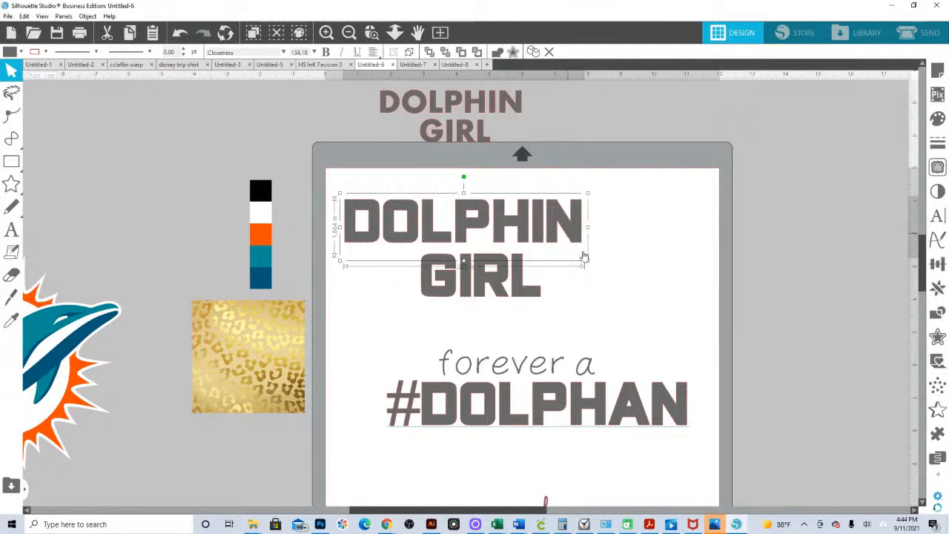
{"action": "left_click", "coordinate": [415, 259], "text": "shift"}
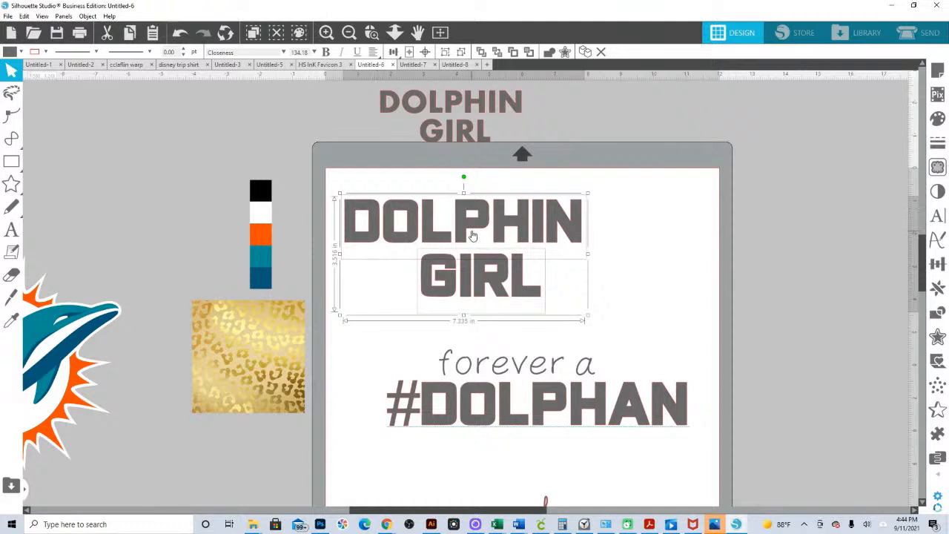
{"action": "left_click_drag", "start_coordinate": [468, 230], "coordinate": [510, 233]}
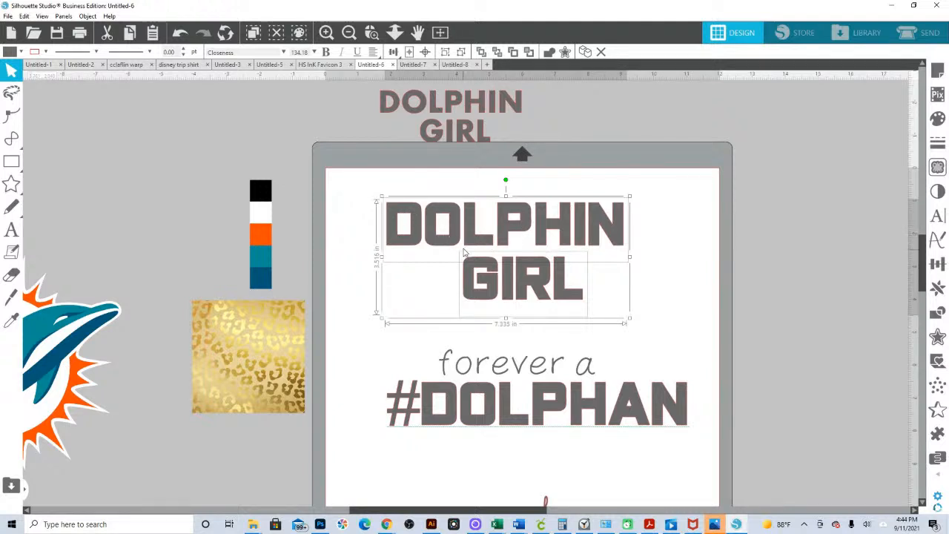
{"action": "scroll", "coordinate": [460, 248], "scroll_direction": "up", "scroll_amount": 1}
{"action": "scroll", "coordinate": [479, 167], "scroll_direction": "up", "scroll_amount": 5}
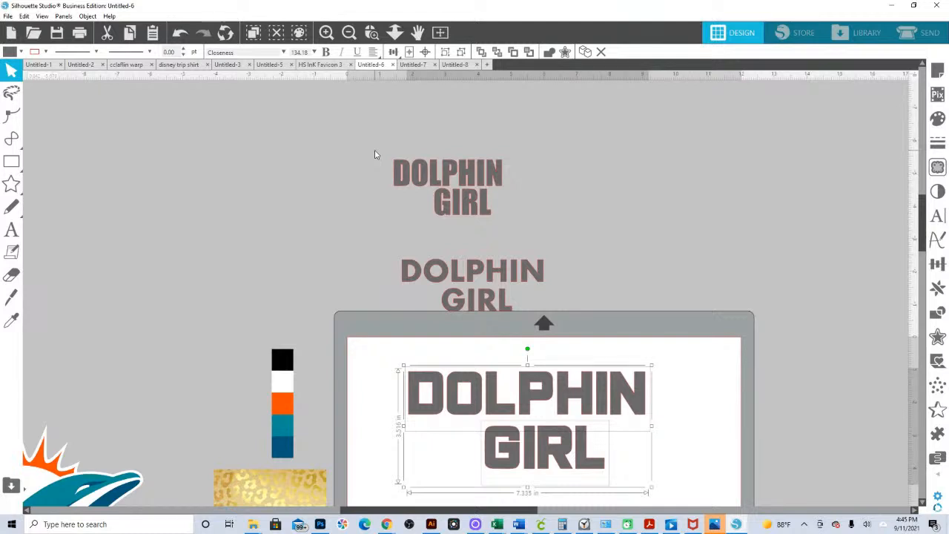
{"action": "left_click_drag", "start_coordinate": [345, 380], "coordinate": [406, 263]}
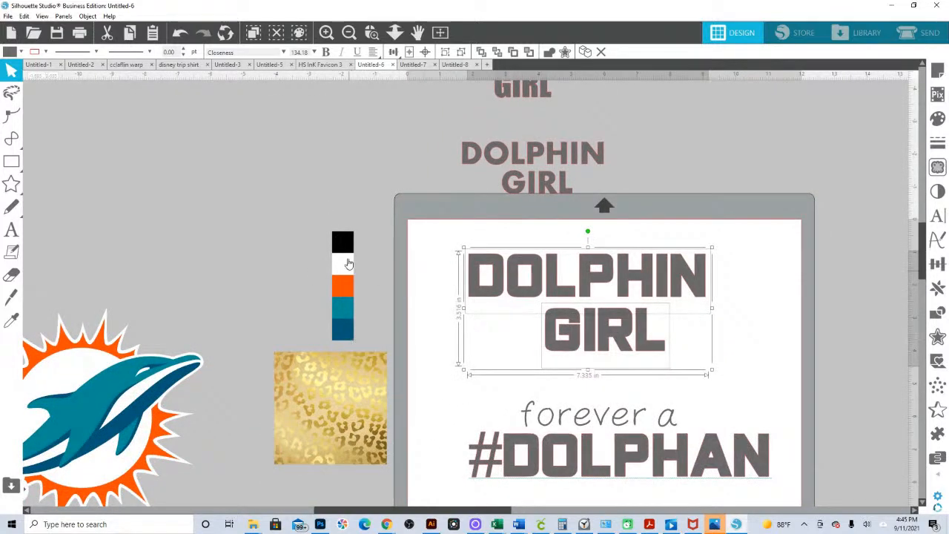
{"action": "left_click", "coordinate": [346, 243]}
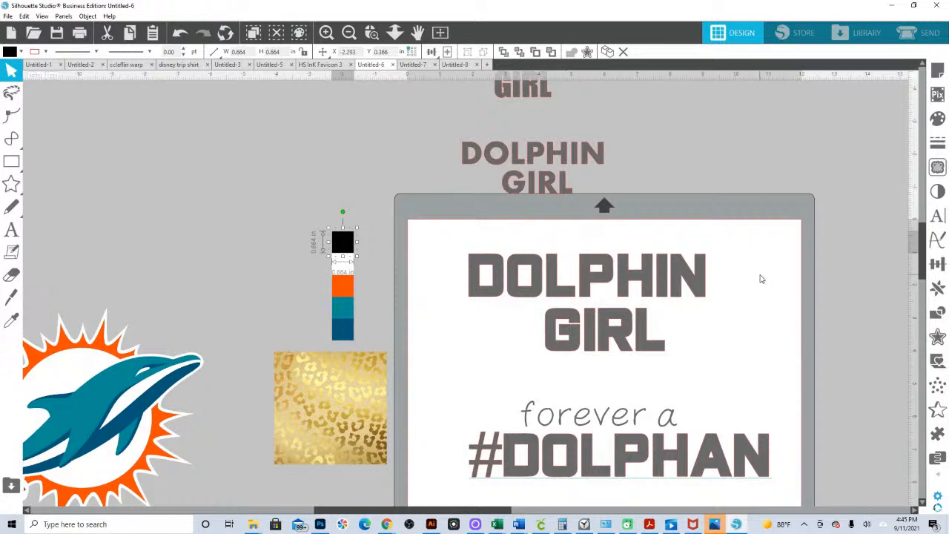
{"action": "key", "text": "Up"}
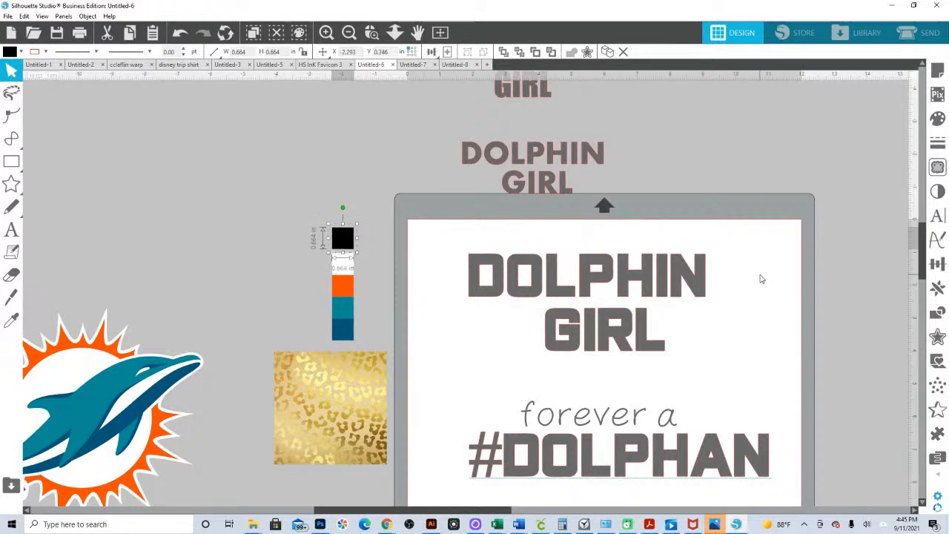
{"action": "key", "text": "ctrl+Down"}
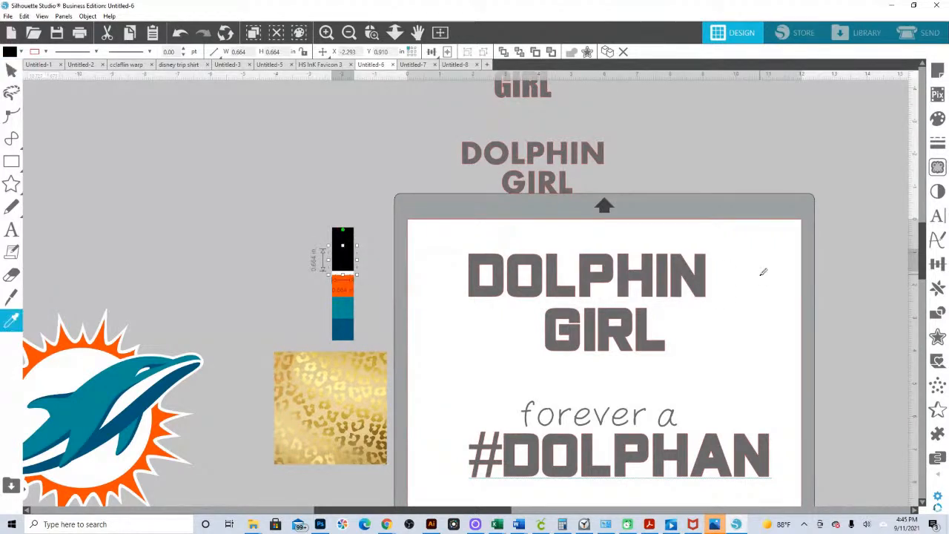
{"action": "key", "text": "ctrl+z"}
{"action": "key", "text": "ctrl+z"}
Duplicate the black swatch directly above the original and shift the gold leopard-print square slightly down and left
{"action": "key", "text": "ctrl+Up"}
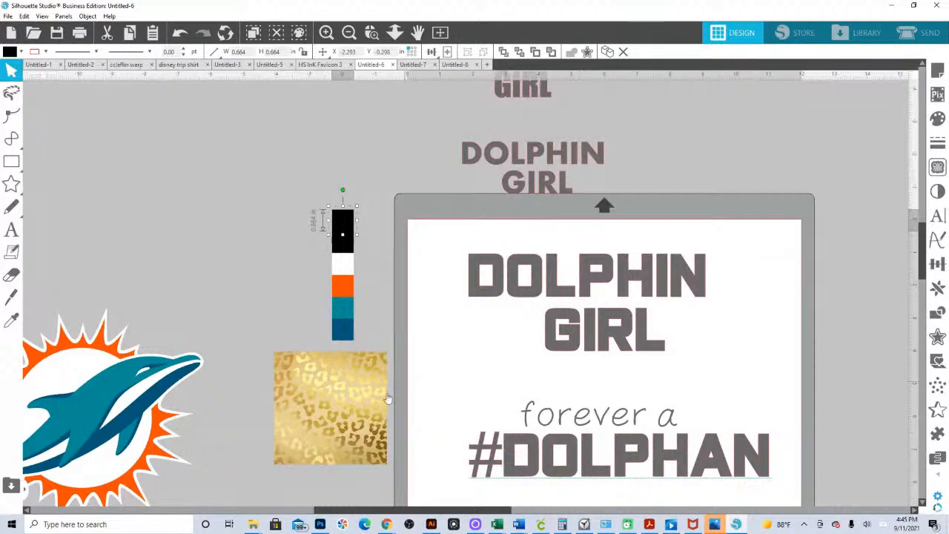
{"action": "left_click", "coordinate": [342, 405]}
{"action": "left_click_drag", "start_coordinate": [342, 404], "coordinate": [317, 413]}
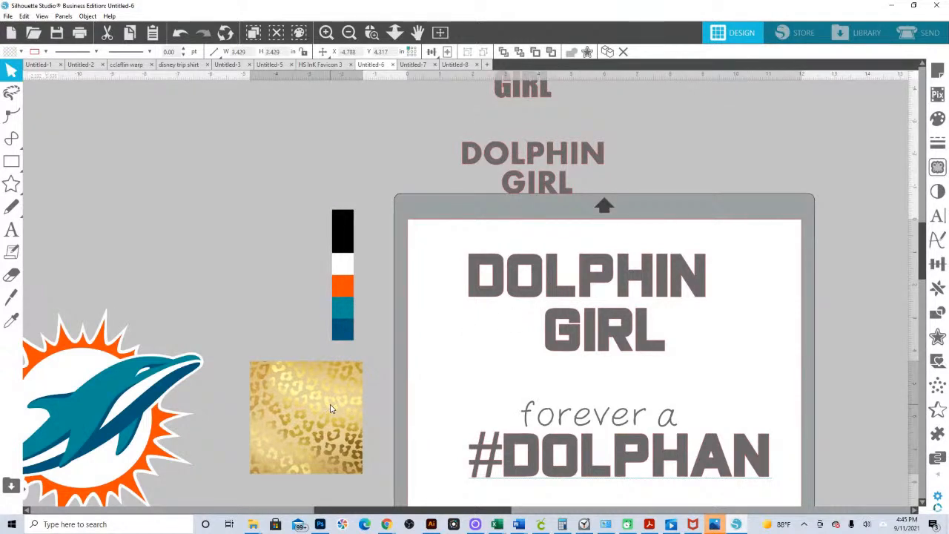
{"action": "key", "text": "Escape"}
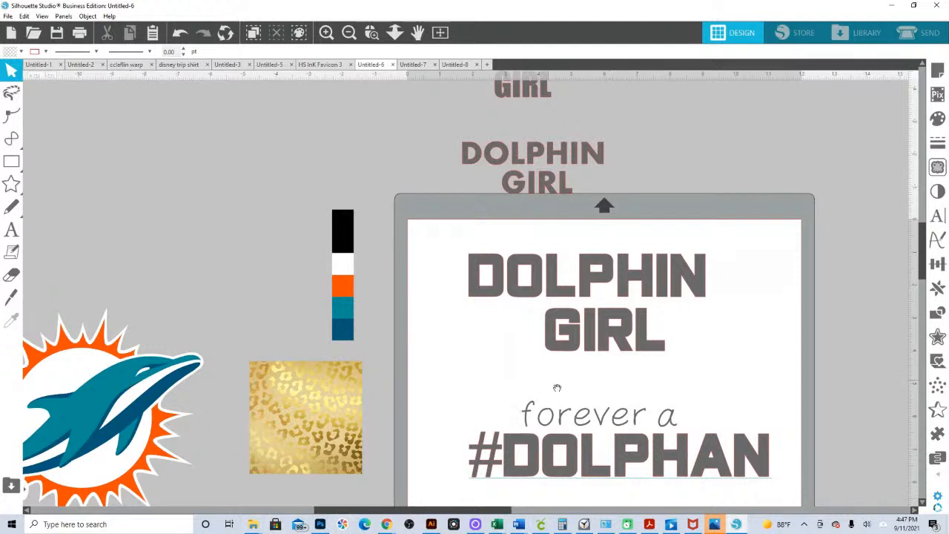
Move the red script "forever a" from the lower page up over the word GIRL
{"action": "scroll", "coordinate": [552, 386], "scroll_direction": "down", "scroll_amount": 5}
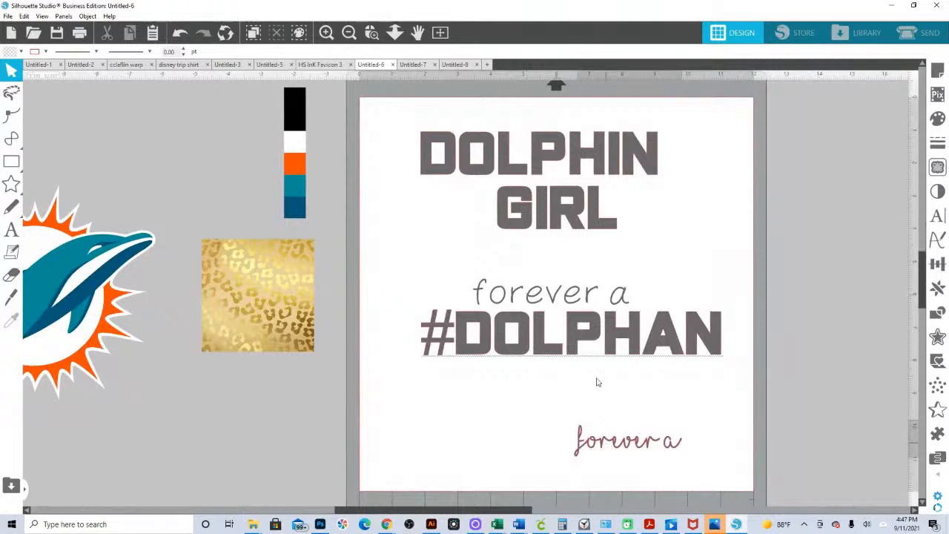
{"action": "left_click_drag", "start_coordinate": [593, 411], "coordinate": [506, 178]}
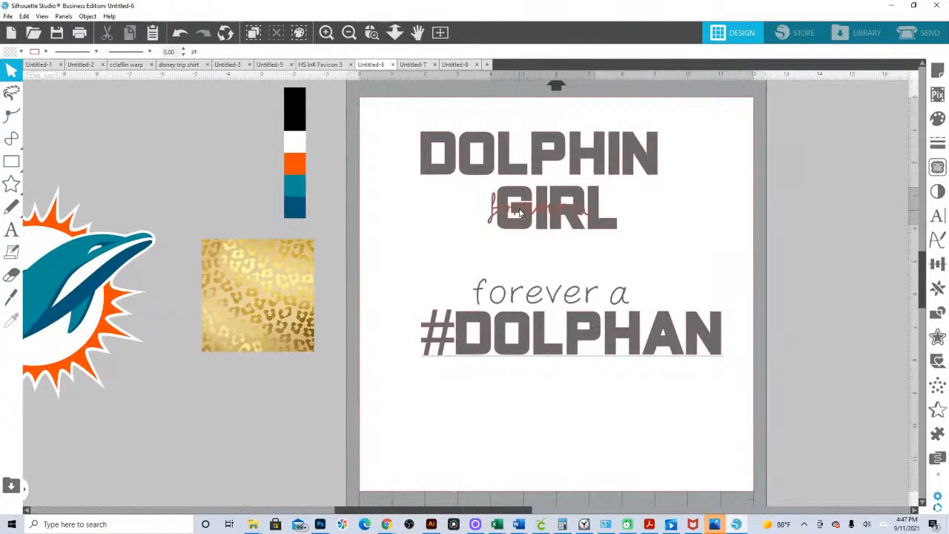
Ungroup the #DOLPHAN text into separate letter shapes
{"action": "left_click", "coordinate": [449, 332]}
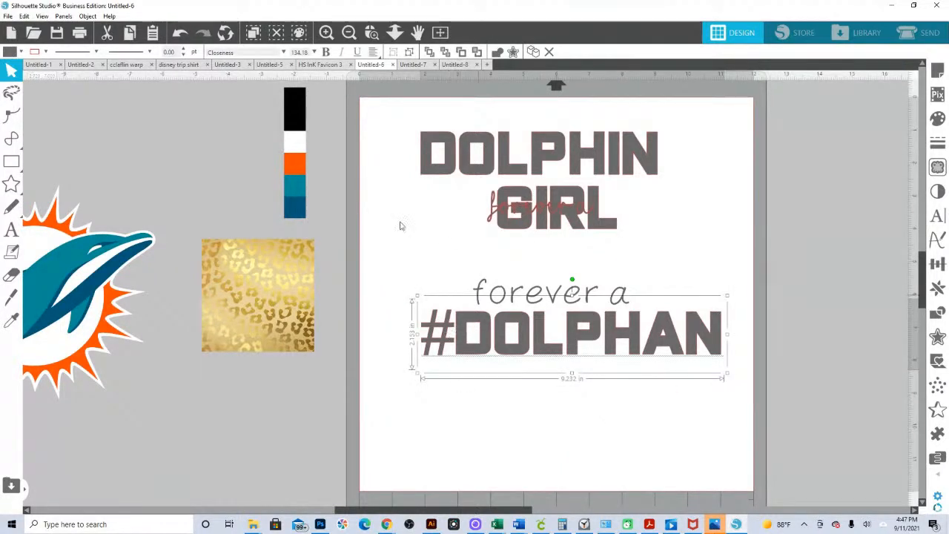
{"action": "left_click", "coordinate": [375, 34]}
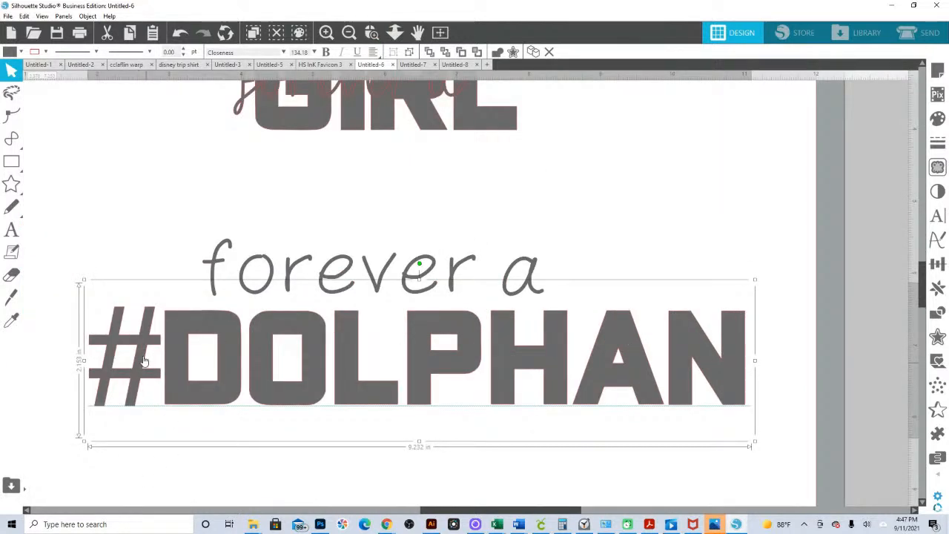
{"action": "right_click", "coordinate": [169, 338]}
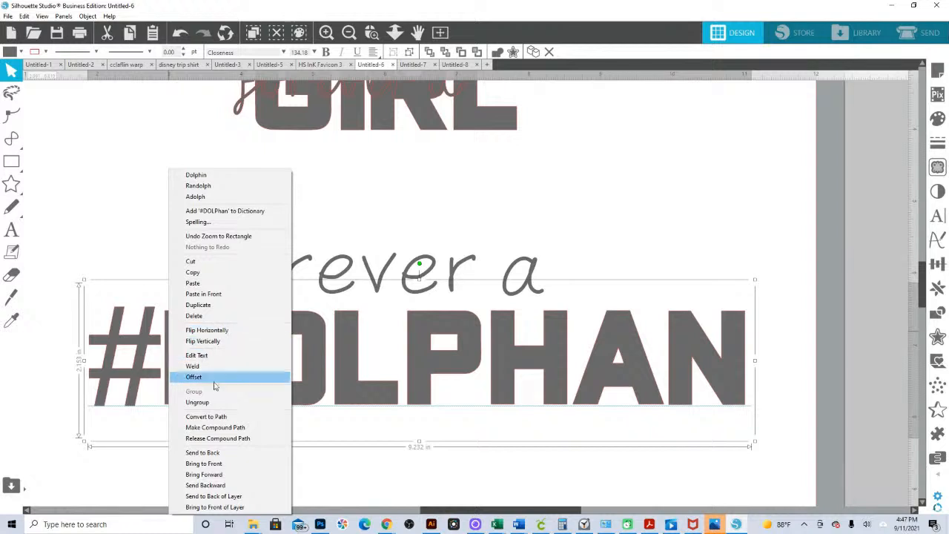
{"action": "left_click", "coordinate": [197, 402]}
{"action": "left_click", "coordinate": [217, 465]}
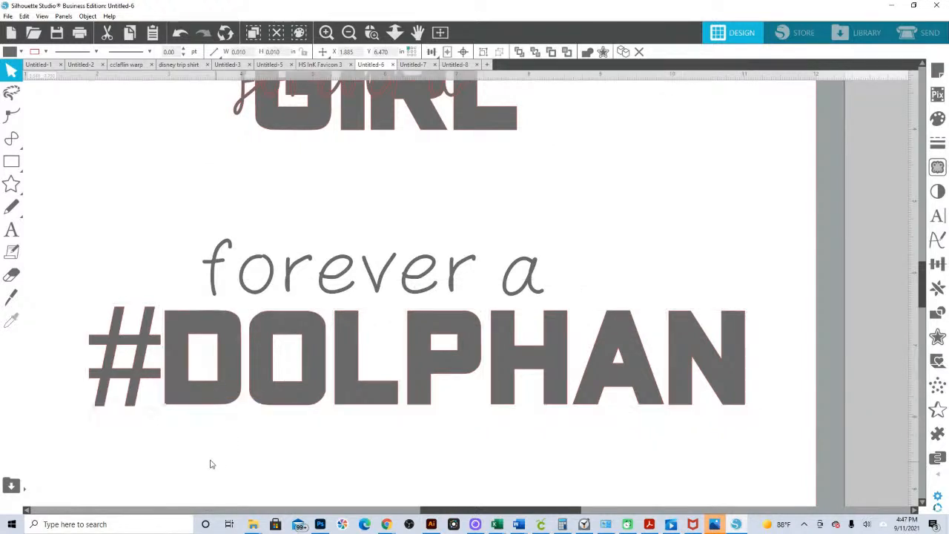
Move the # of #DOLPHAN about 0.22 in left, away from the D
{"action": "left_click", "coordinate": [136, 382]}
{"action": "key", "text": "Left"}
{"action": "key", "text": "Left"}
{"action": "key", "text": "Left"}
{"action": "key", "text": "Left"}
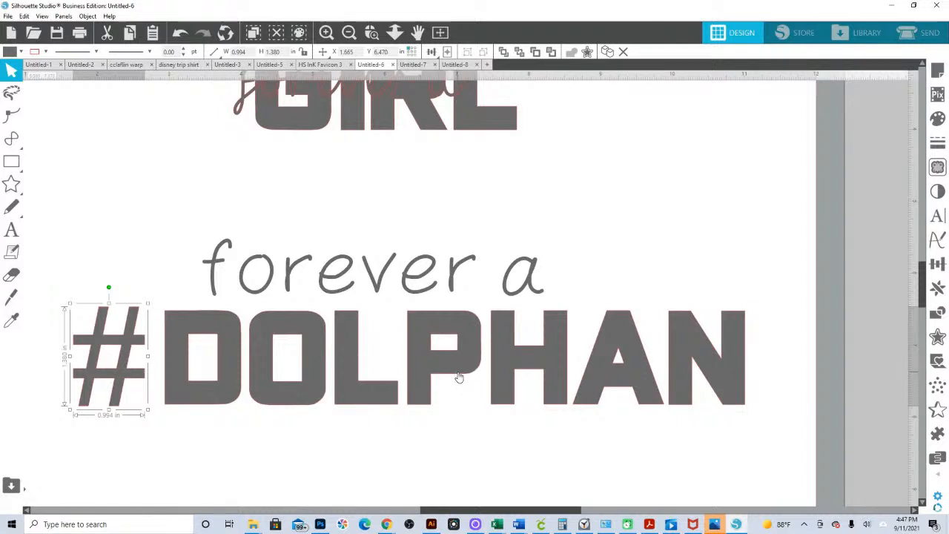
Add an outward offset of 0.025 in with sharp corners around the #
{"action": "left_click", "coordinate": [937, 338]}
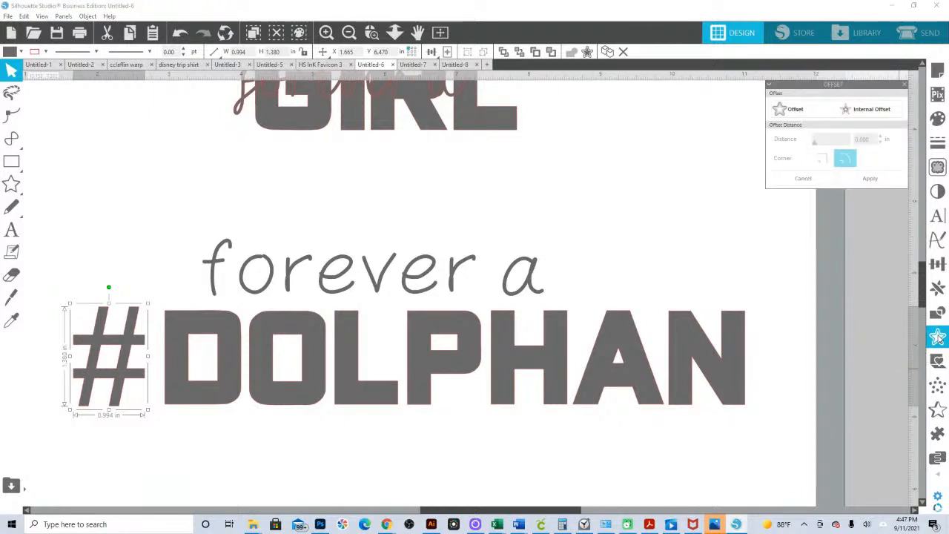
{"action": "left_click", "coordinate": [790, 112]}
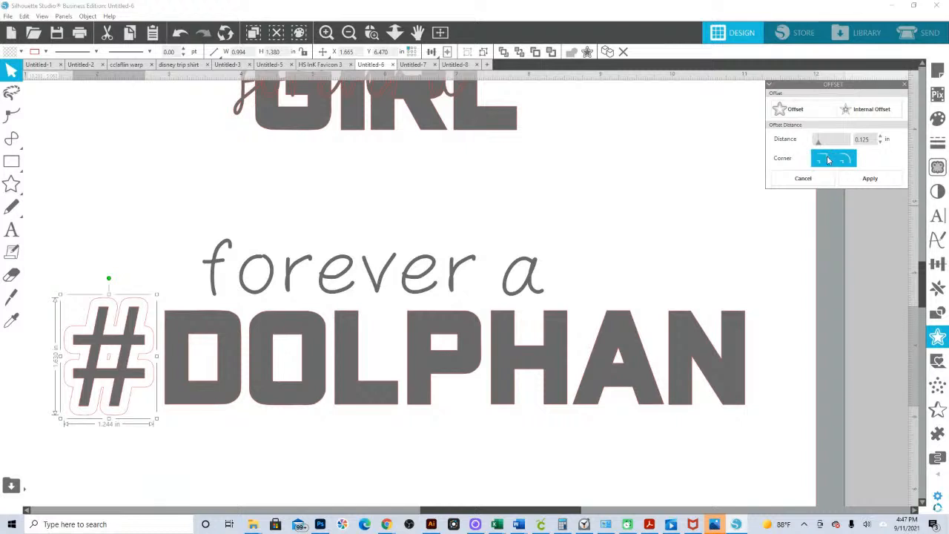
{"action": "left_click", "coordinate": [826, 161]}
{"action": "left_click_drag", "start_coordinate": [819, 145], "coordinate": [815, 146]}
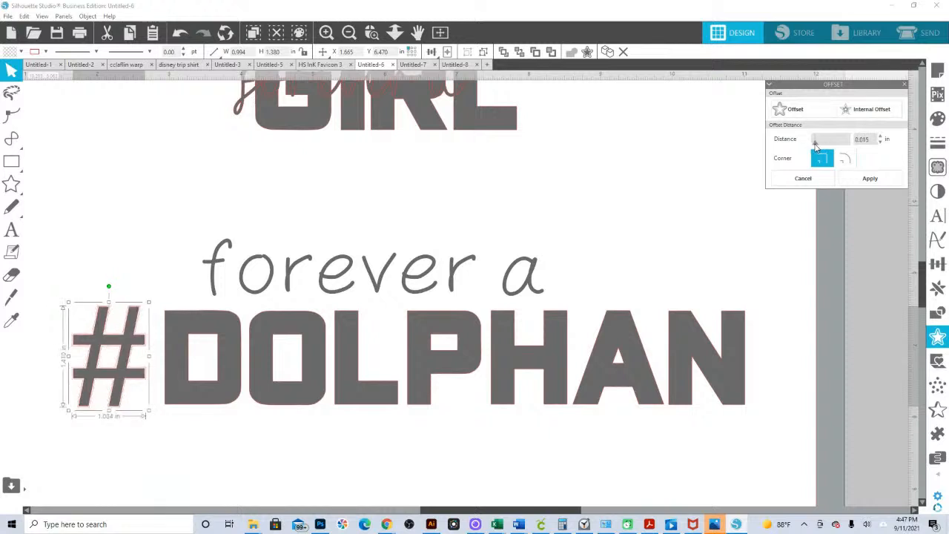
{"action": "left_click", "coordinate": [880, 137]}
{"action": "left_click", "coordinate": [880, 137]}
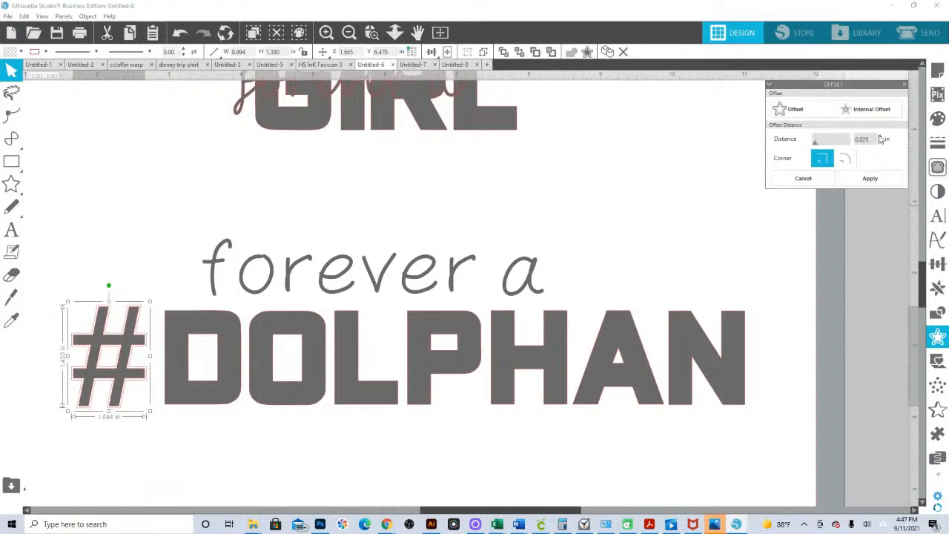
{"action": "left_click", "coordinate": [871, 178]}
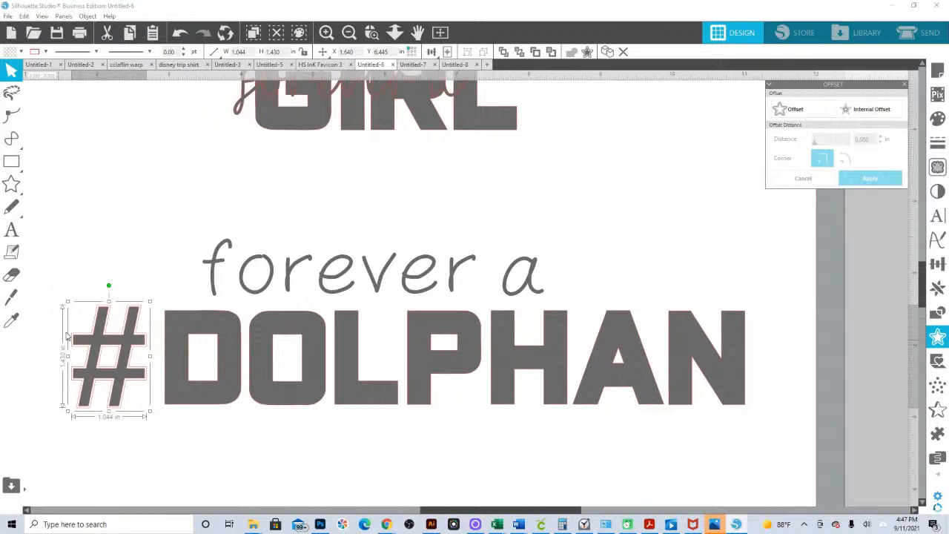
Fill the offset with the gray sampled from the #, and remove the line colour from both shapes
{"action": "left_click", "coordinate": [11, 319]}
{"action": "left_click", "coordinate": [110, 342]}
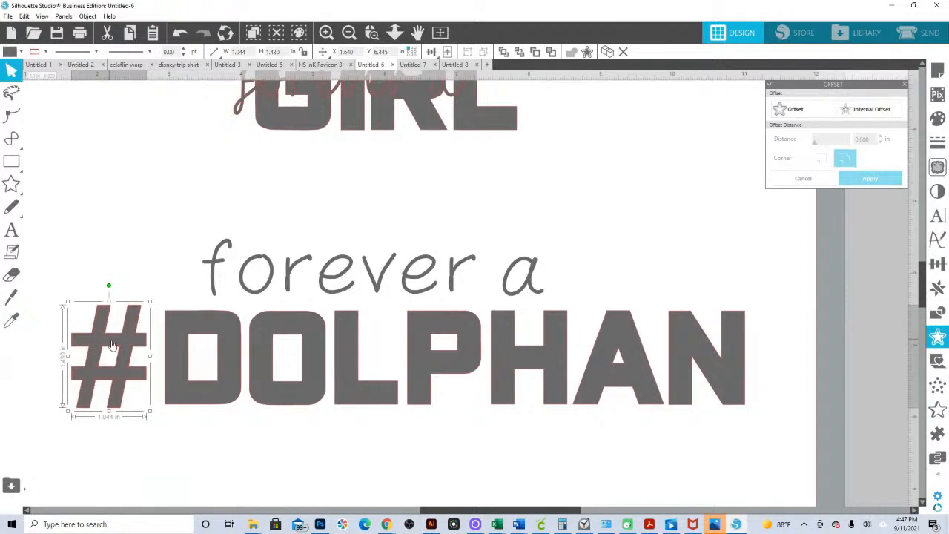
{"action": "left_click_drag", "start_coordinate": [85, 272], "coordinate": [150, 330]}
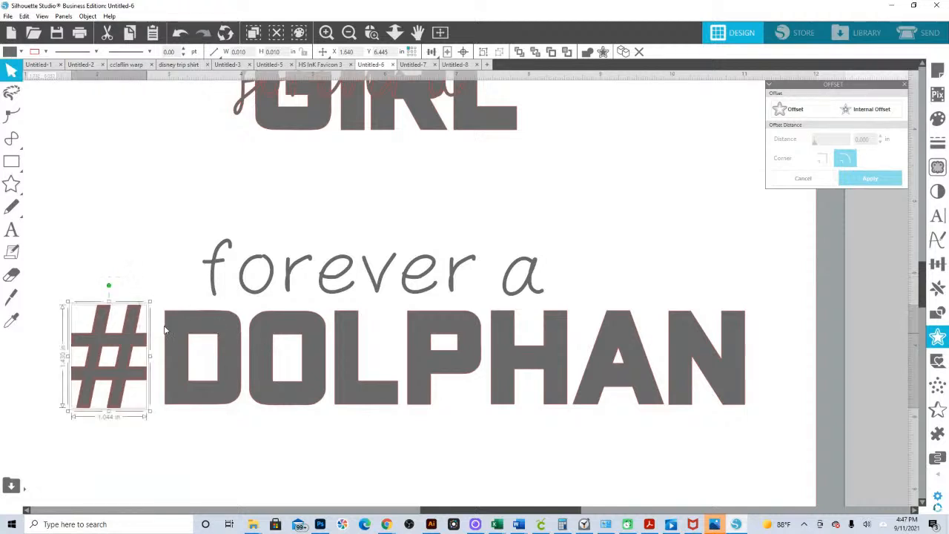
{"action": "key", "text": "i"}
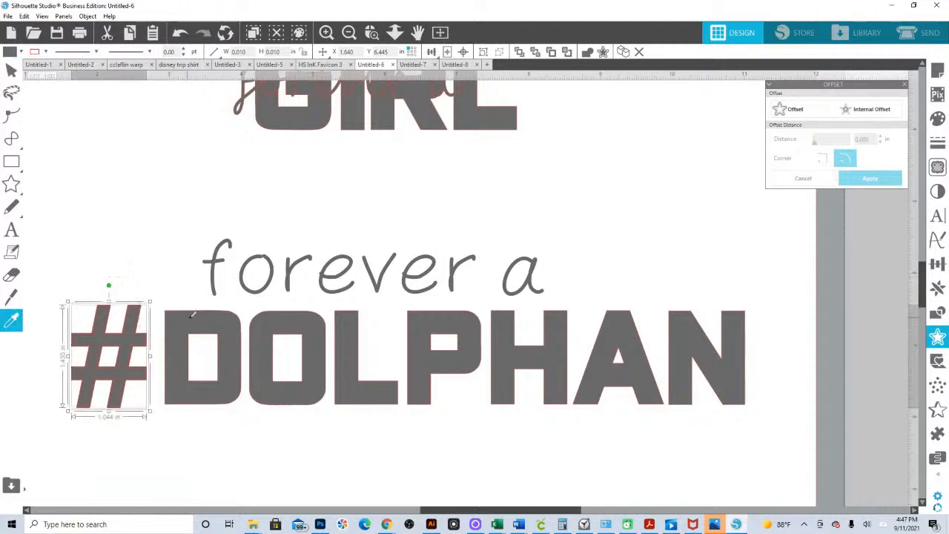
{"action": "left_click", "coordinate": [37, 54]}
{"action": "left_click", "coordinate": [13, 72]}
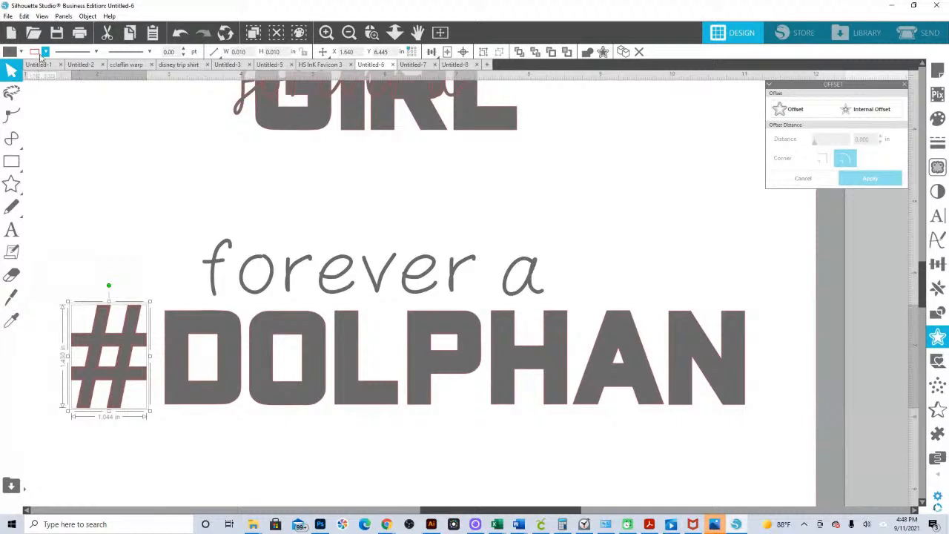
{"action": "left_click", "coordinate": [39, 54]}
Reduce the # and its offset to about 1.265 in tall and move them so they overlap the D
{"action": "key", "text": "alt"}
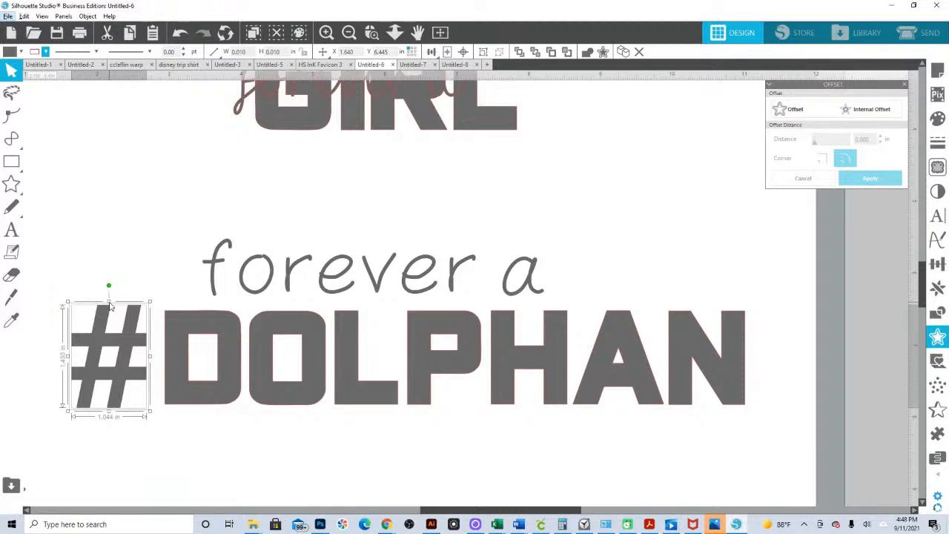
{"action": "key", "text": "alt"}
{"action": "left_click_drag", "start_coordinate": [109, 303], "coordinate": [181, 319]}
Fill the # and its offset with light purple and bring them in front of the DOLPHAN letters
{"action": "left_click", "coordinate": [21, 52]}
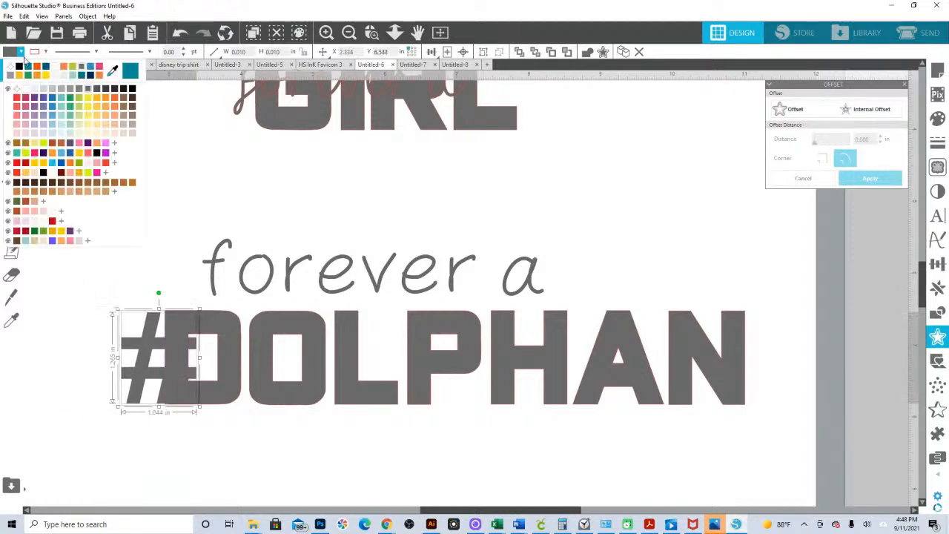
{"action": "left_click", "coordinate": [52, 117]}
{"action": "right_click", "coordinate": [150, 347]}
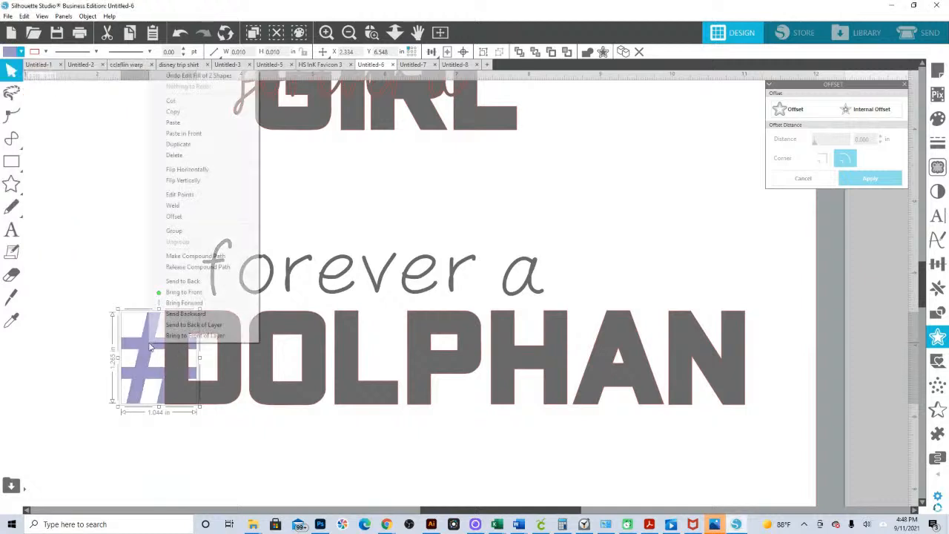
{"action": "left_click", "coordinate": [184, 292]}
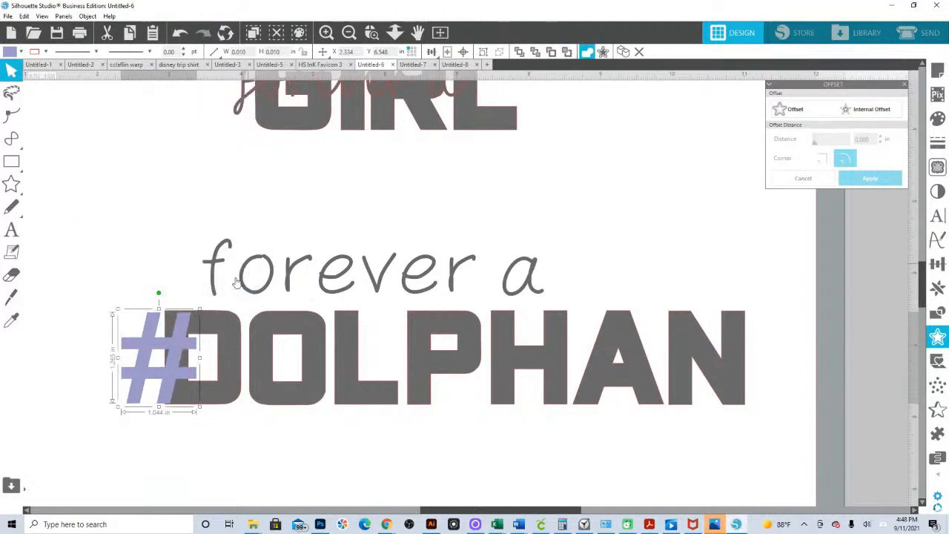
Enlarge the # to about 1.126 in wide and 1.299 in tall and move it just clear of the D, at X 1.750 in
{"action": "left_click_drag", "start_coordinate": [179, 331], "coordinate": [168, 308]}
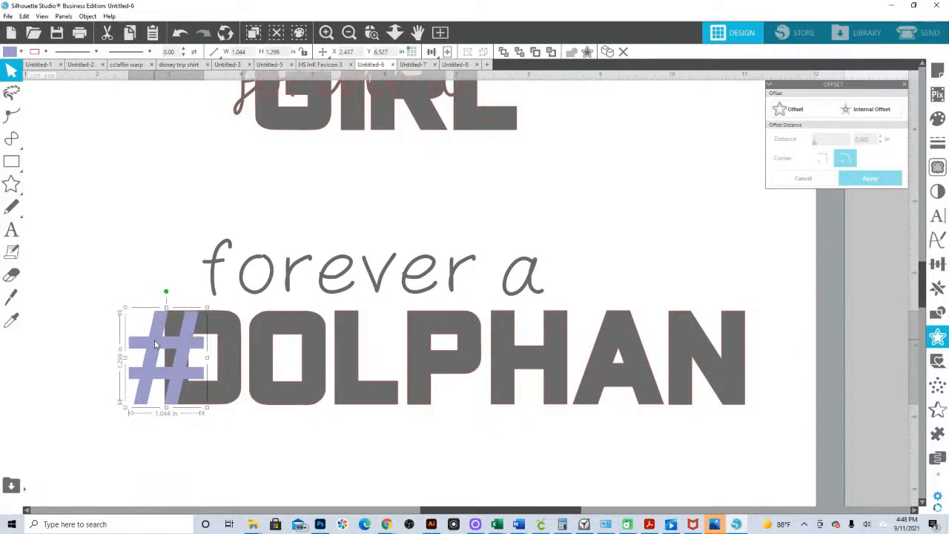
{"action": "left_click_drag", "start_coordinate": [126, 358], "coordinate": [120, 359]}
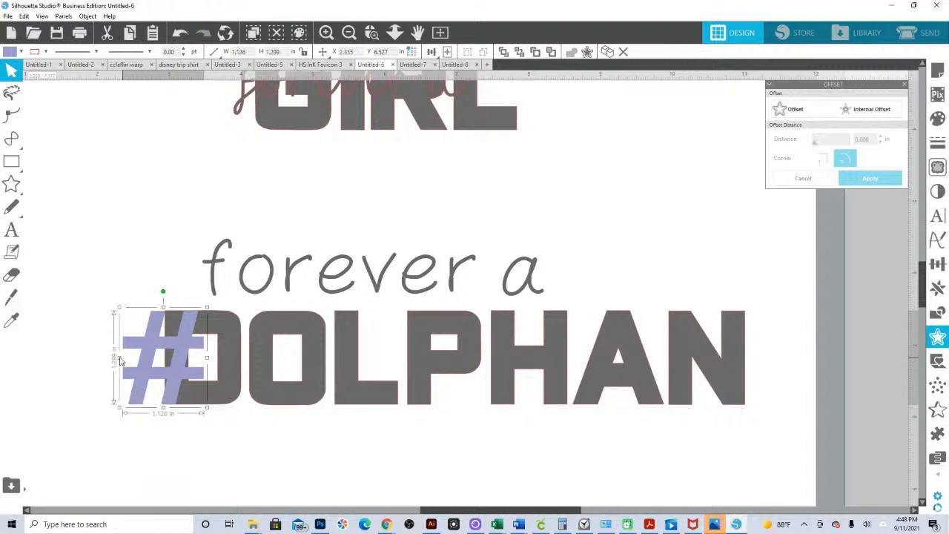
{"action": "key", "text": "Left"}
{"action": "key", "text": "Left"}
{"action": "key", "text": "Left"}
{"action": "key", "text": "Left"}
{"action": "key", "text": "Left"}
{"action": "key", "text": "Left"}
{"action": "key", "text": "Left"}
{"action": "key", "text": "Left"}
{"action": "key", "text": "Left"}
{"action": "key", "text": "Left"}
{"action": "key", "text": "Left"}
{"action": "key", "text": "Left"}
{"action": "key", "text": "Left"}
{"action": "key", "text": "Left"}
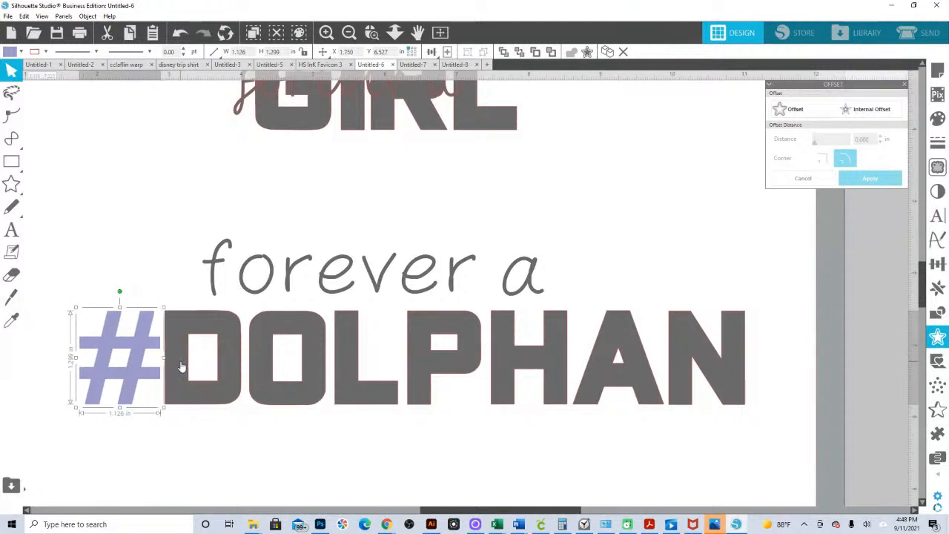
{"action": "key", "text": "Right"}
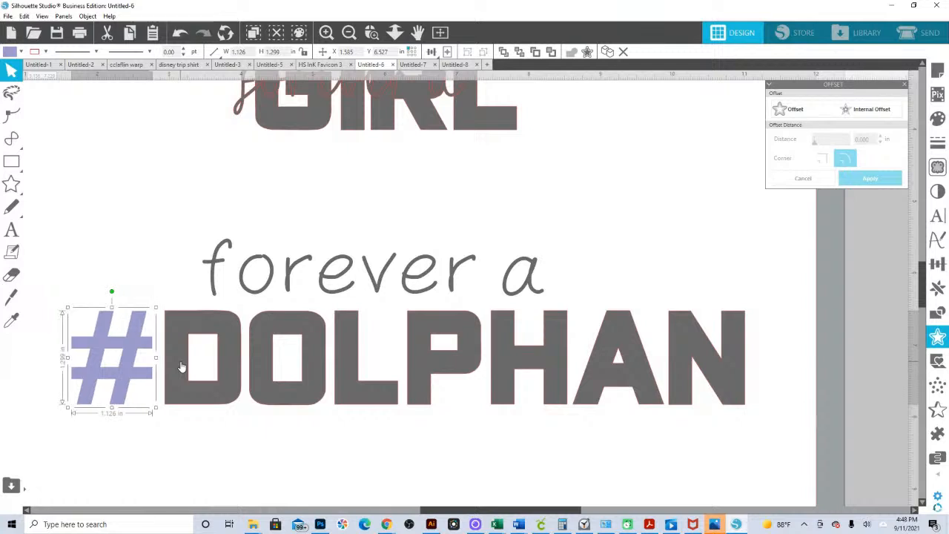
{"action": "key", "text": "Right"}
{"action": "key", "text": "Right"}
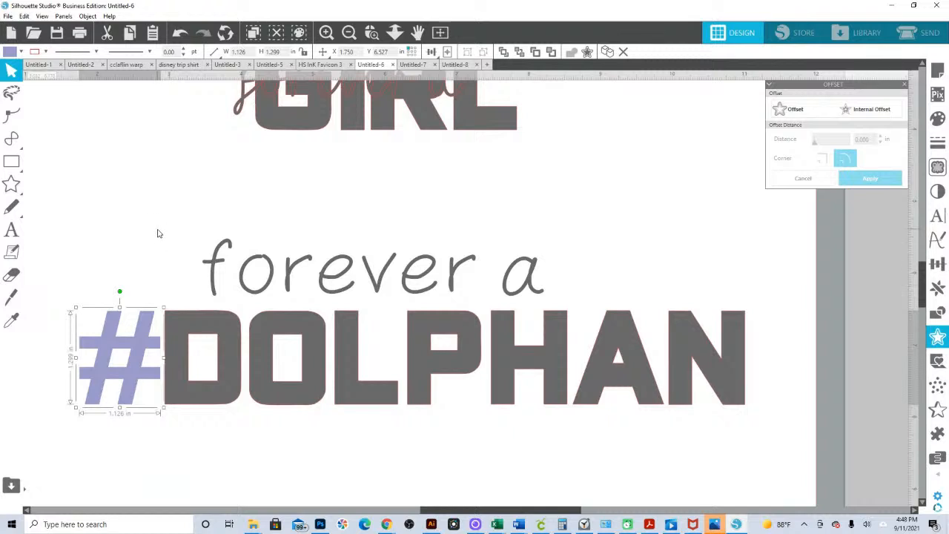
Draw a rectangle about 0.426 in wide and 1.822 in tall over the D's left stem and fill it yellow
{"action": "mouse_move", "coordinate": [10, 165]}
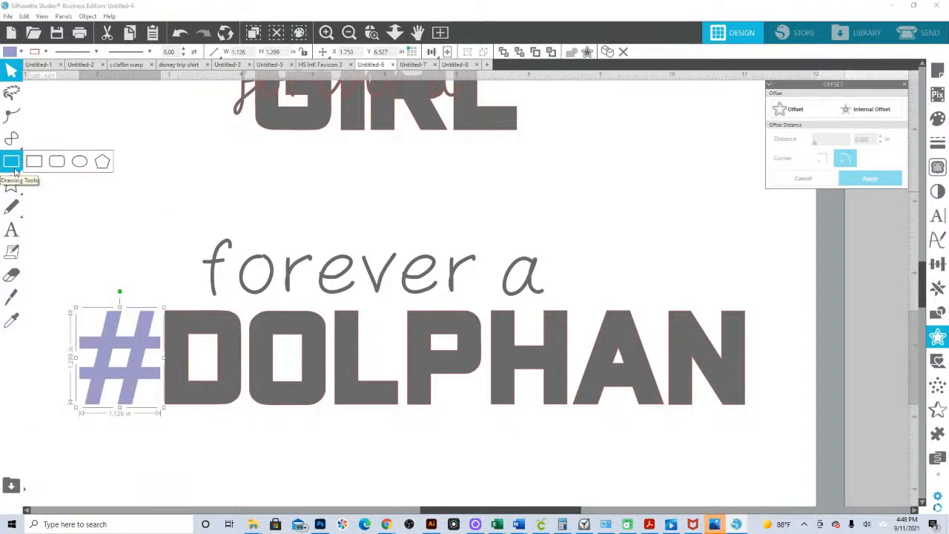
{"action": "left_click", "coordinate": [34, 161]}
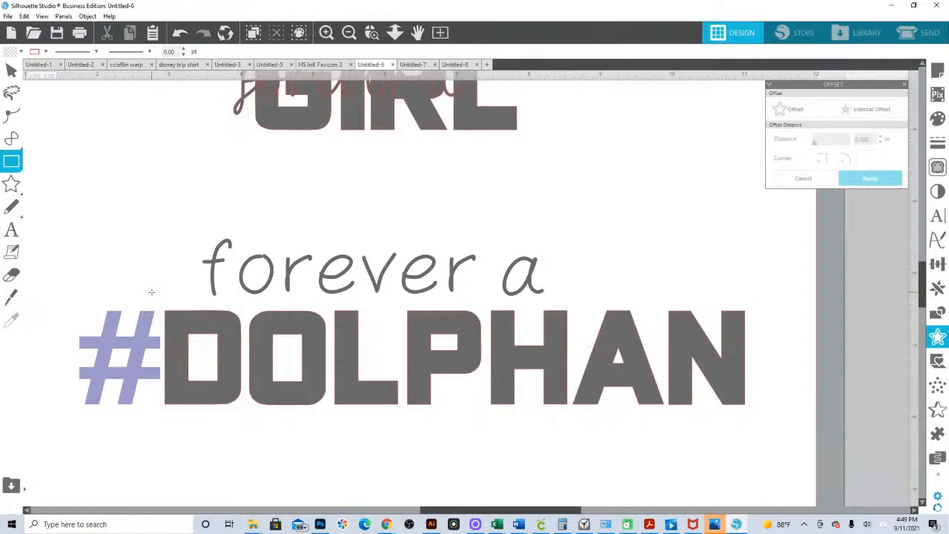
{"action": "left_click_drag", "start_coordinate": [156, 280], "coordinate": [190, 417]}
{"action": "left_click", "coordinate": [372, 32]}
{"action": "left_click_drag", "start_coordinate": [106, 299], "coordinate": [349, 451]}
{"action": "left_click_drag", "start_coordinate": [361, 88], "coordinate": [363, 90]}
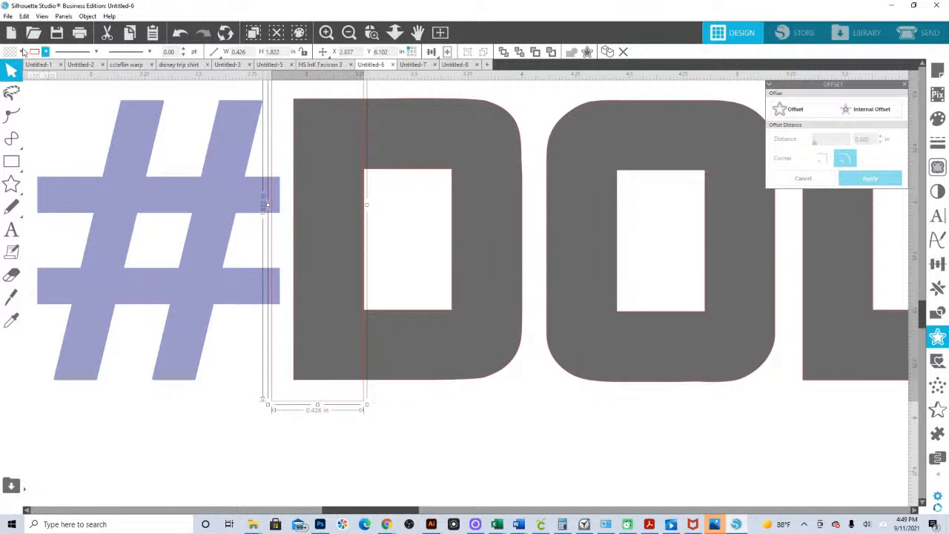
{"action": "left_click", "coordinate": [13, 52]}
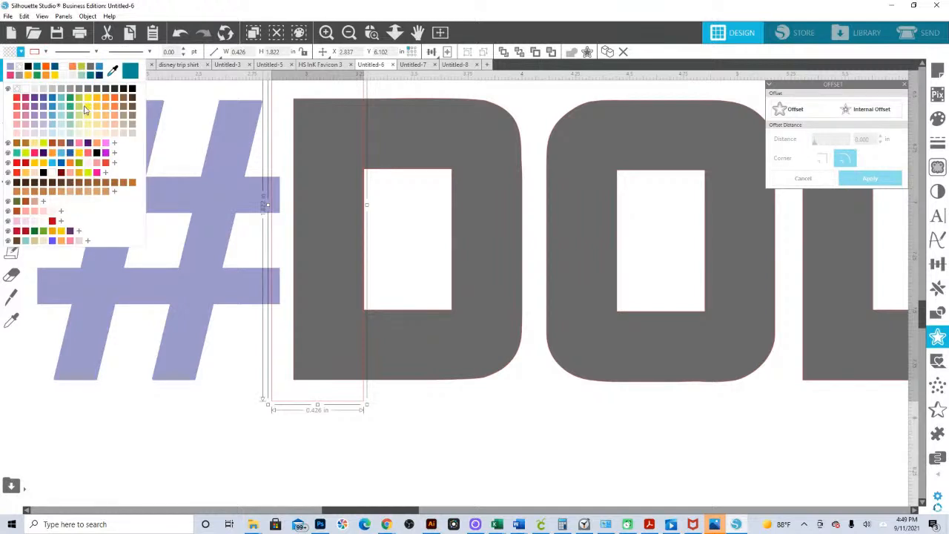
{"action": "left_click", "coordinate": [84, 108]}
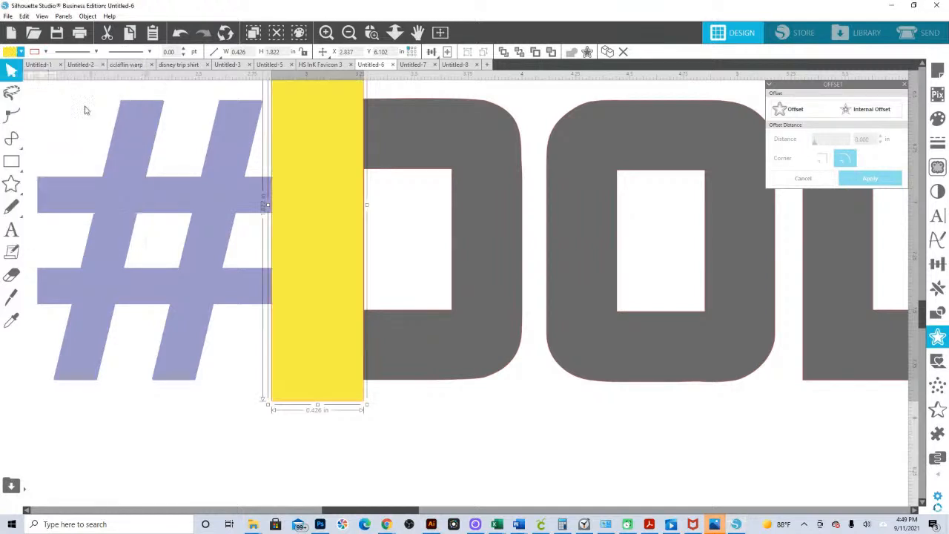
Duplicate the yellow rectangle and replicate the copy as a row of four to its right
{"action": "right_click", "coordinate": [311, 215]}
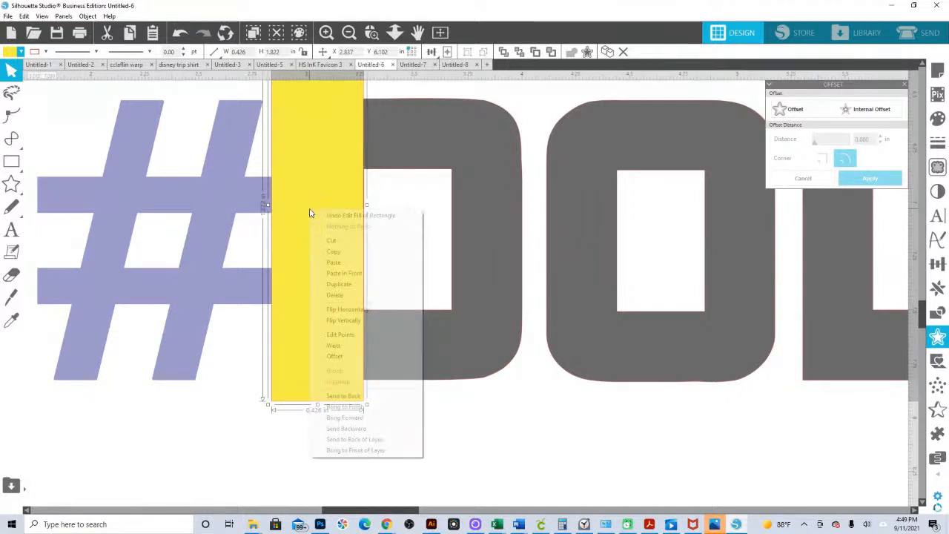
{"action": "left_click", "coordinate": [339, 287]}
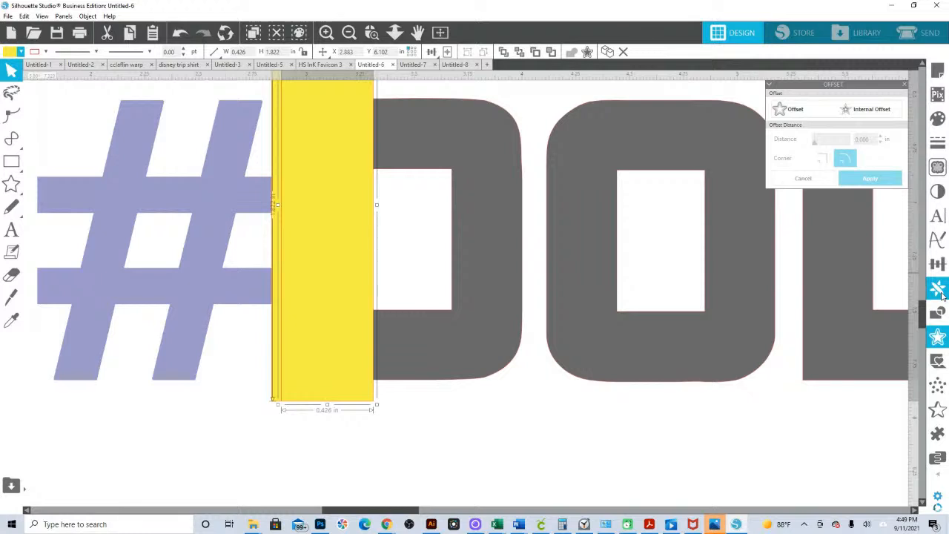
{"action": "left_click", "coordinate": [941, 293]}
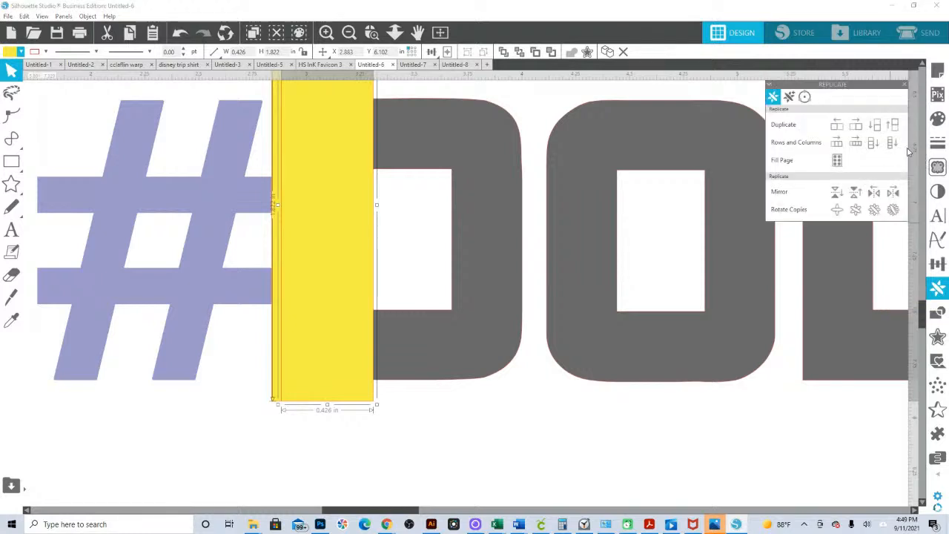
{"action": "left_click", "coordinate": [857, 144]}
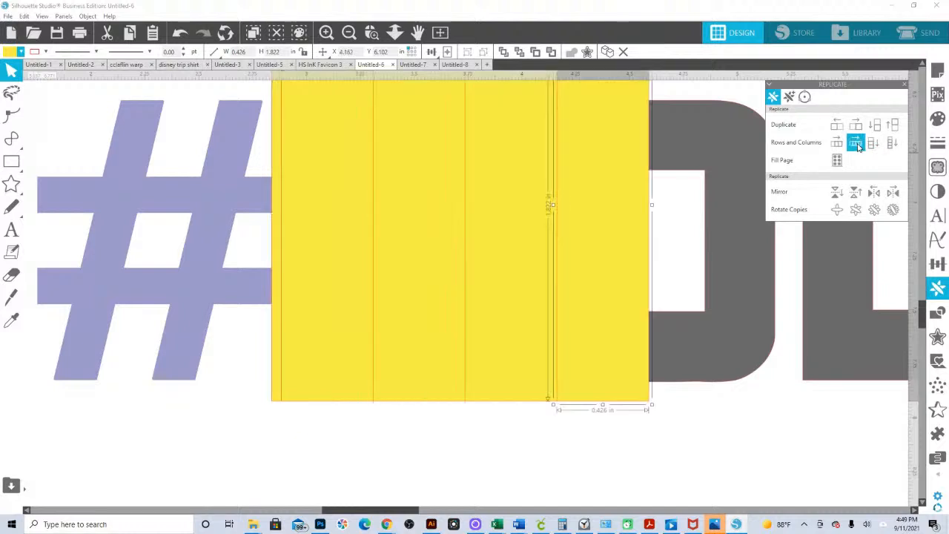
Spread the four yellow copies over the left stems of the L, P, H and N, aligning the L's copy with its stem
{"action": "left_click", "coordinate": [394, 32]}
{"action": "left_click_drag", "start_coordinate": [503, 287], "coordinate": [618, 301]}
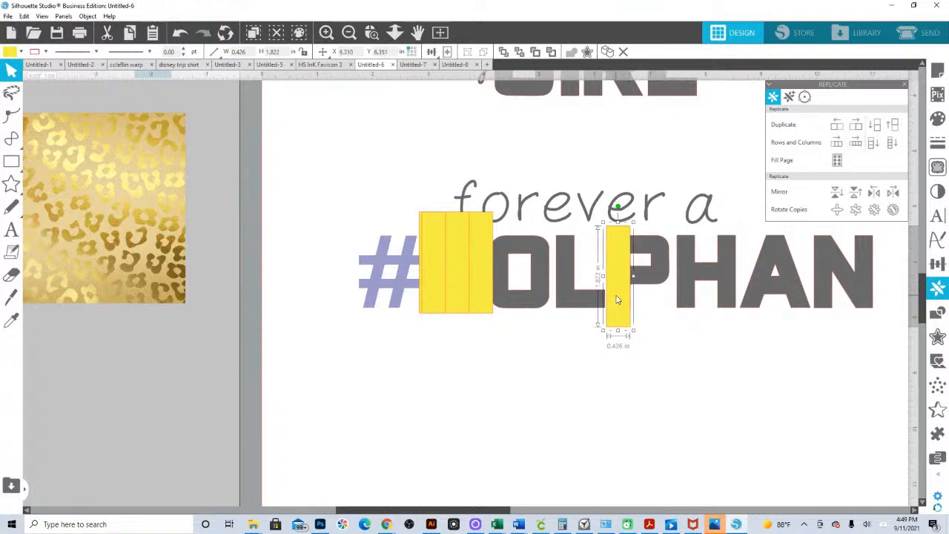
{"action": "left_click_drag", "start_coordinate": [479, 275], "coordinate": [683, 284]}
{"action": "left_click_drag", "start_coordinate": [464, 280], "coordinate": [822, 295]}
{"action": "left_click_drag", "start_coordinate": [440, 281], "coordinate": [567, 286]}
{"action": "left_click", "coordinate": [372, 32]}
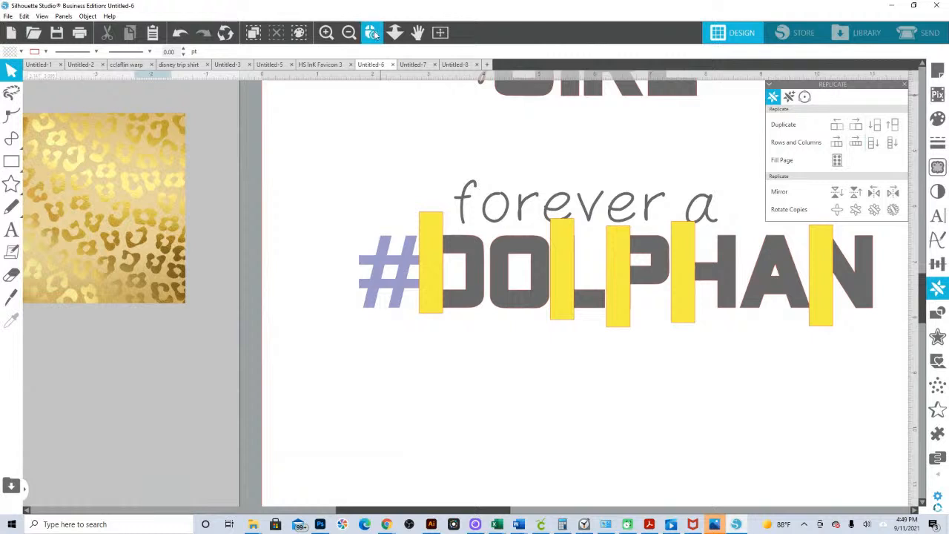
{"action": "left_click_drag", "start_coordinate": [360, 215], "coordinate": [849, 342]}
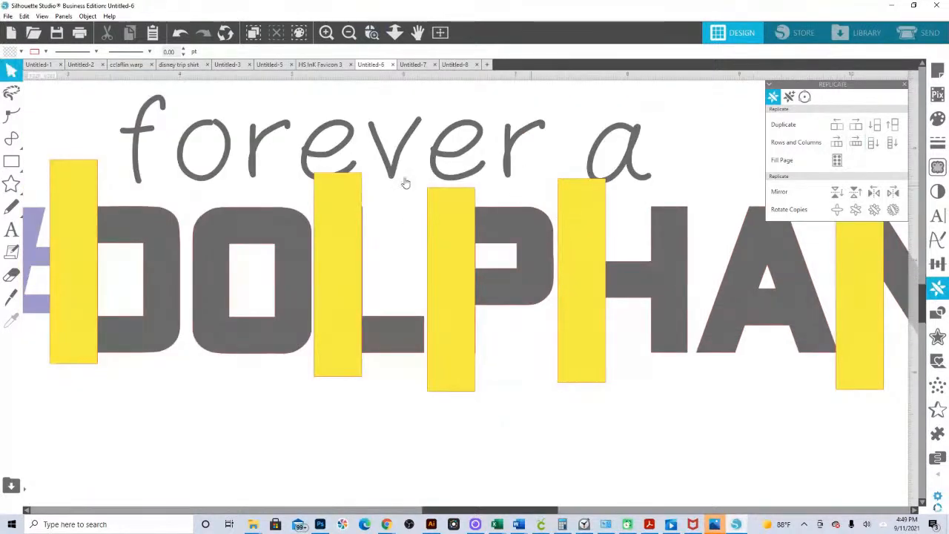
{"action": "left_click", "coordinate": [335, 238]}
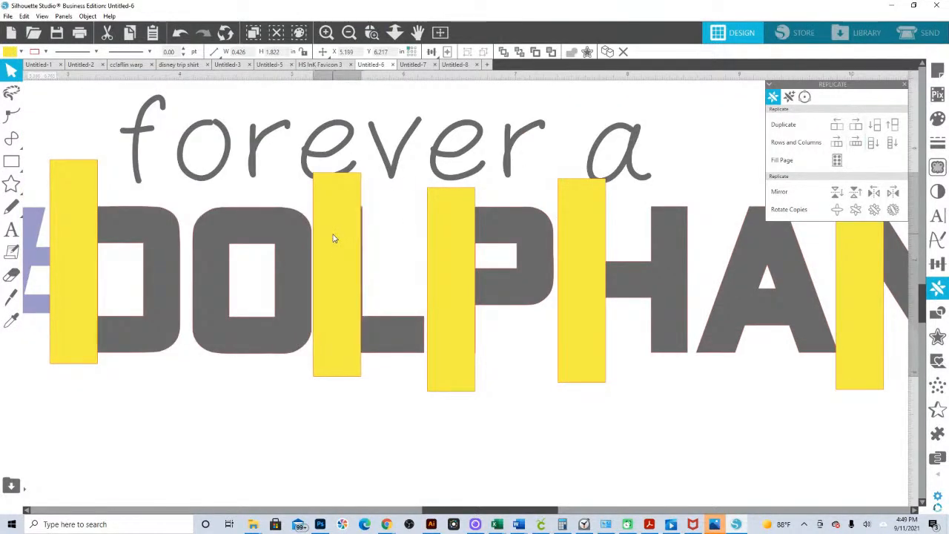
{"action": "left_click_drag", "start_coordinate": [333, 237], "coordinate": [335, 238]}
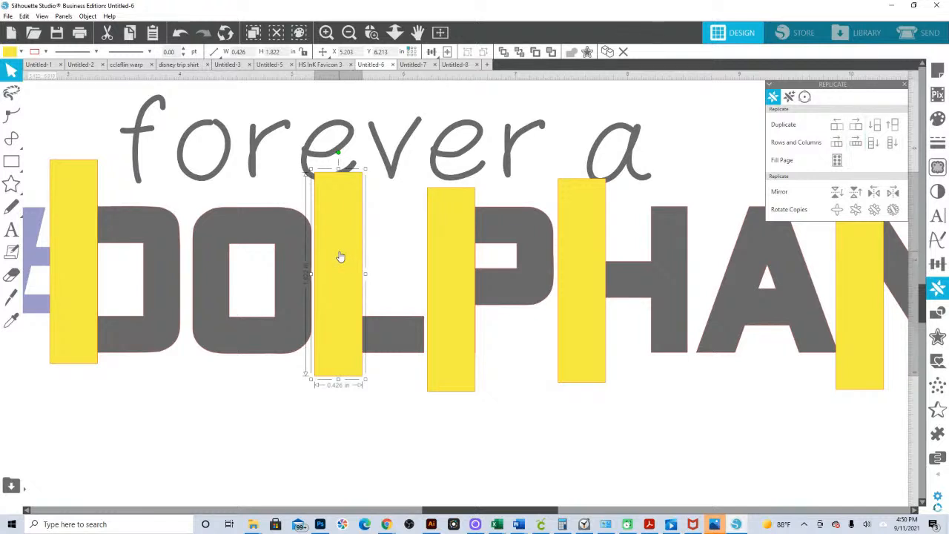
Copy the L's yellow rectangle onto the O and rotate the copy clockwise so it crosses the letter diagonally
{"action": "left_click_drag", "start_coordinate": [342, 258], "coordinate": [221, 251]}
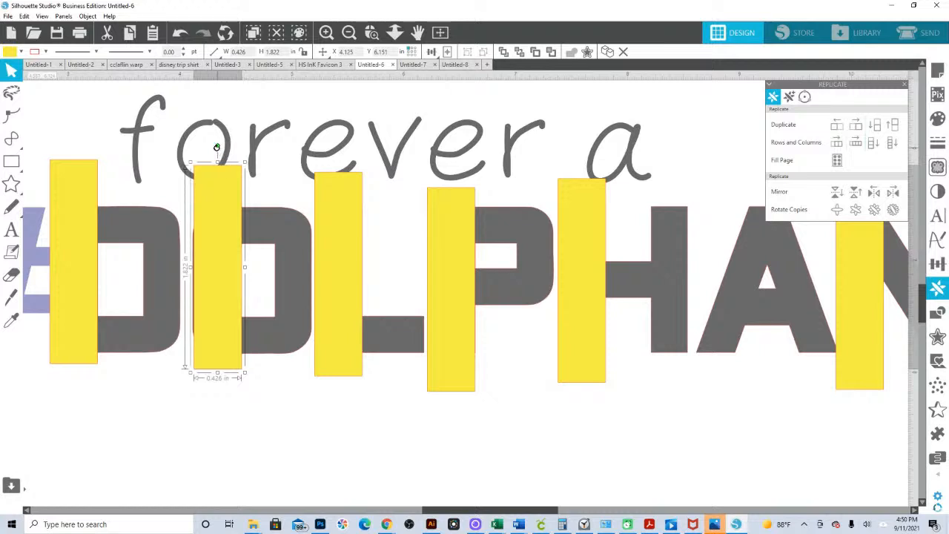
{"action": "left_click_drag", "start_coordinate": [216, 146], "coordinate": [270, 207]}
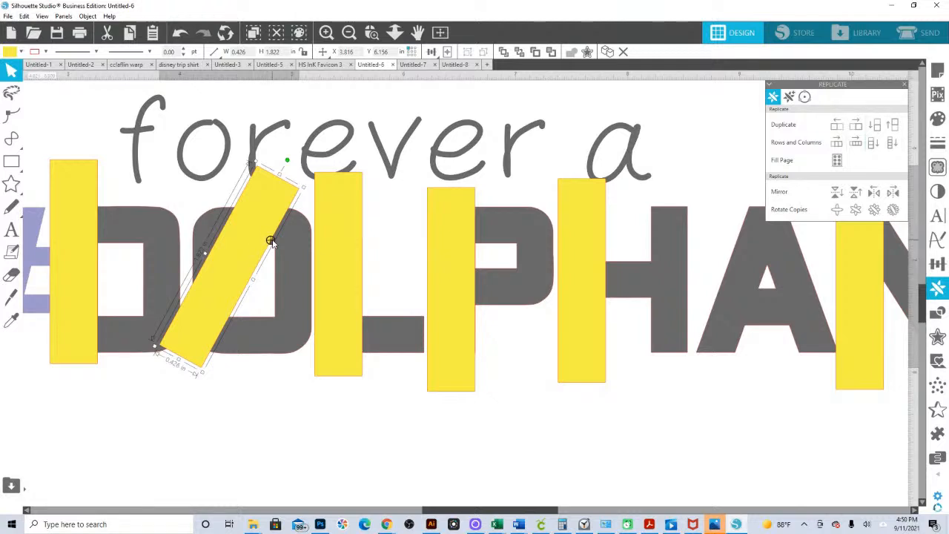
{"action": "left_click_drag", "start_coordinate": [129, 242], "coordinate": [440, 369]}
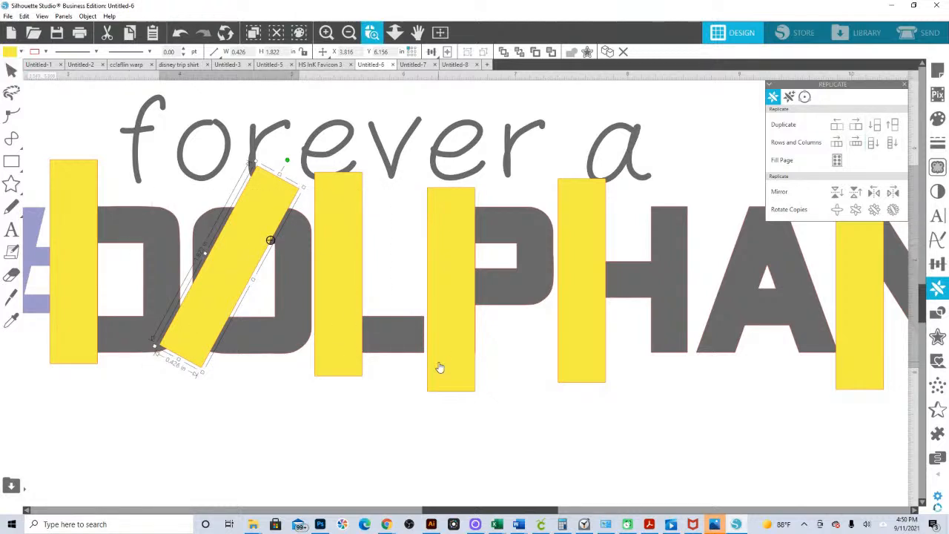
{"action": "left_click_drag", "start_coordinate": [408, 159], "coordinate": [463, 109]}
{"action": "left_click", "coordinate": [397, 35]}
{"action": "key", "text": "Escape"}
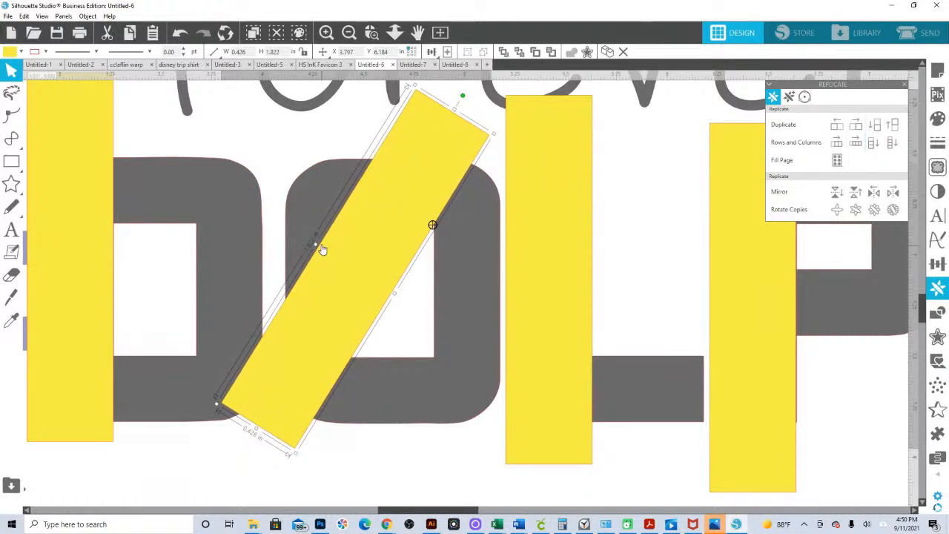
Widen the O's diagonal rectangle to about 0.787 in and edit its points so its left edge runs vertically between the D and O
{"action": "left_click_drag", "start_coordinate": [315, 243], "coordinate": [268, 190]}
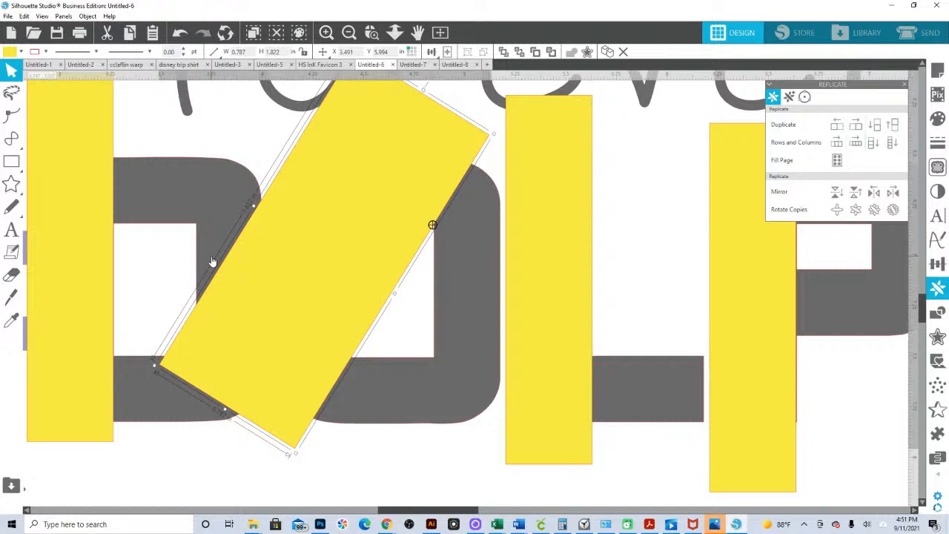
{"action": "double_click", "coordinate": [284, 273]}
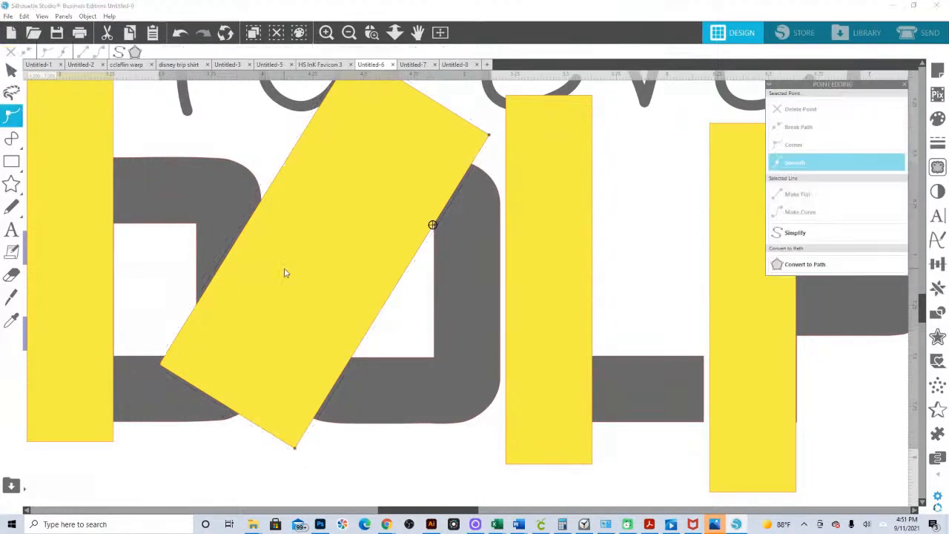
{"action": "left_click", "coordinate": [271, 193]}
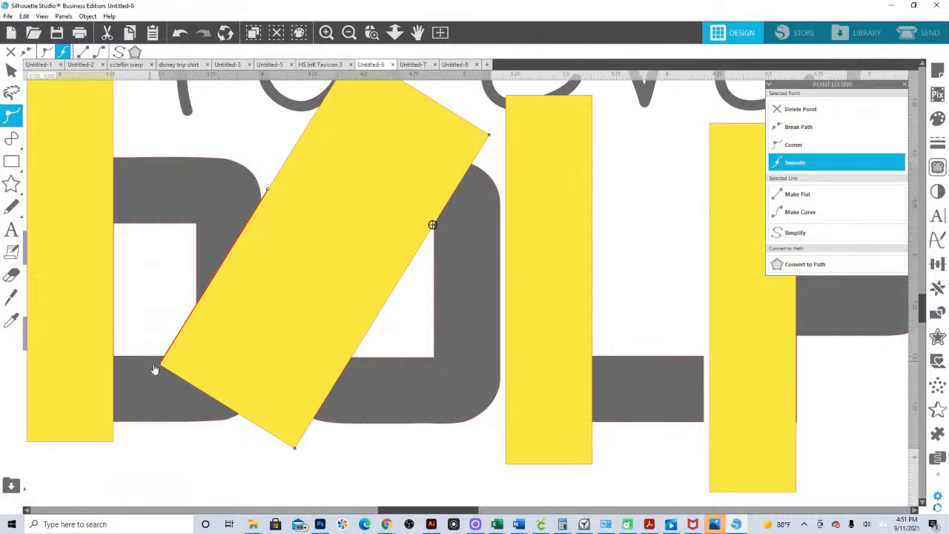
{"action": "left_click_drag", "start_coordinate": [159, 375], "coordinate": [274, 411]}
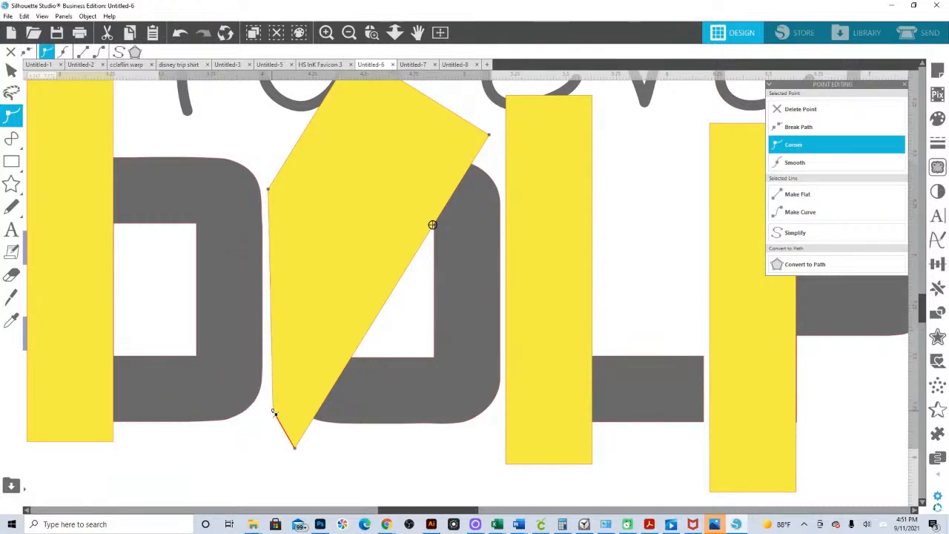
Narrow the N's yellow rectangle to about 0.396 in from its left edge so it clears the foot of the A
{"action": "left_click", "coordinate": [395, 35]}
{"action": "left_click_drag", "start_coordinate": [361, 329], "coordinate": [353, 301]}
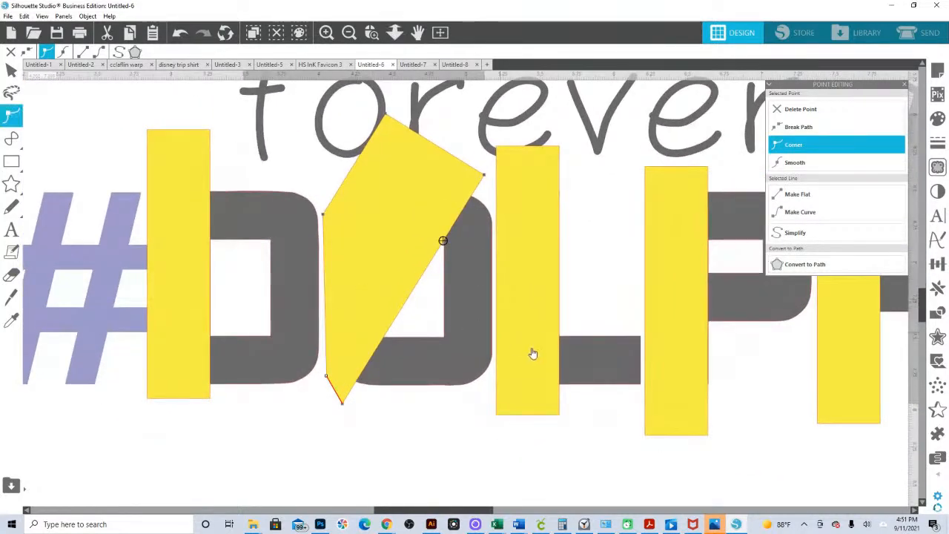
{"action": "left_click_drag", "start_coordinate": [711, 426], "coordinate": [567, 452]}
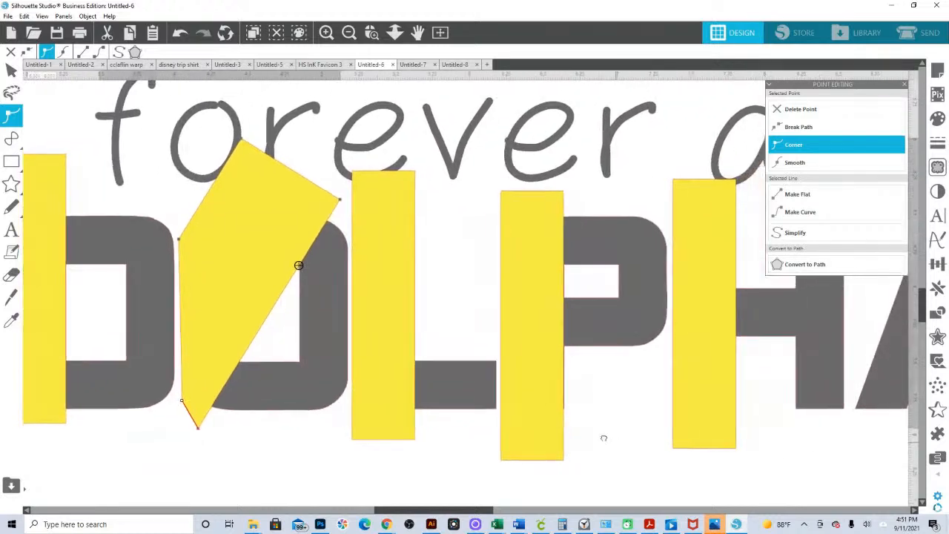
{"action": "left_click", "coordinate": [549, 407]}
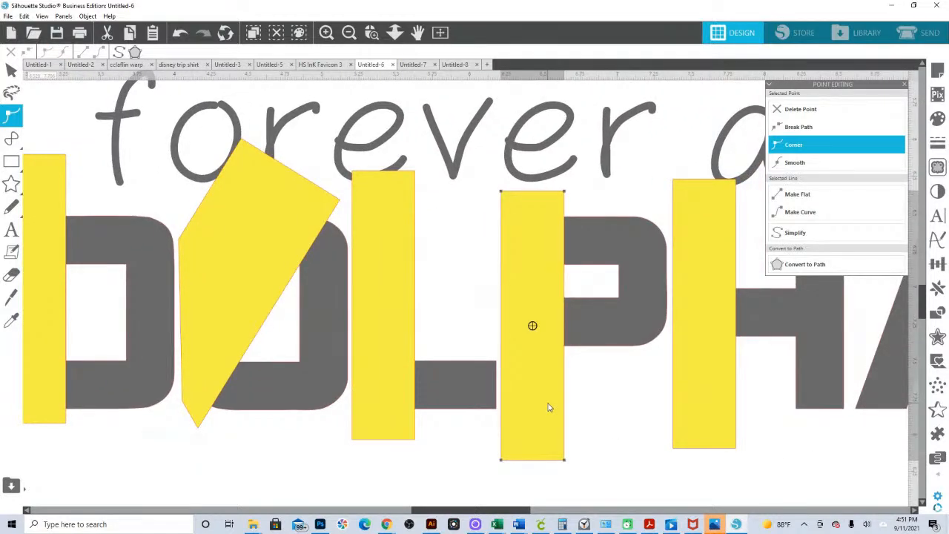
{"action": "left_click_drag", "start_coordinate": [658, 443], "coordinate": [322, 443]}
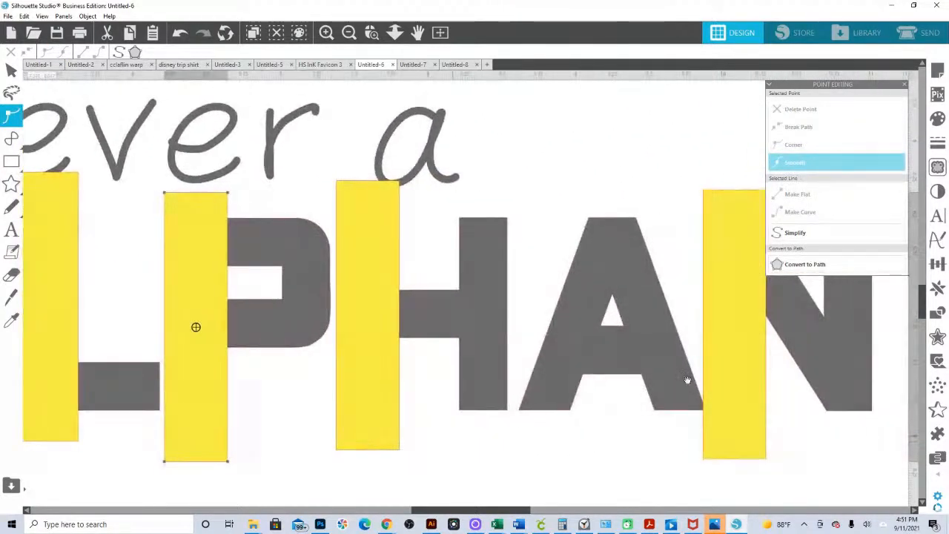
{"action": "left_click", "coordinate": [724, 377]}
{"action": "key", "text": "Escape"}
{"action": "left_click", "coordinate": [781, 415]}
{"action": "left_click", "coordinate": [738, 365]}
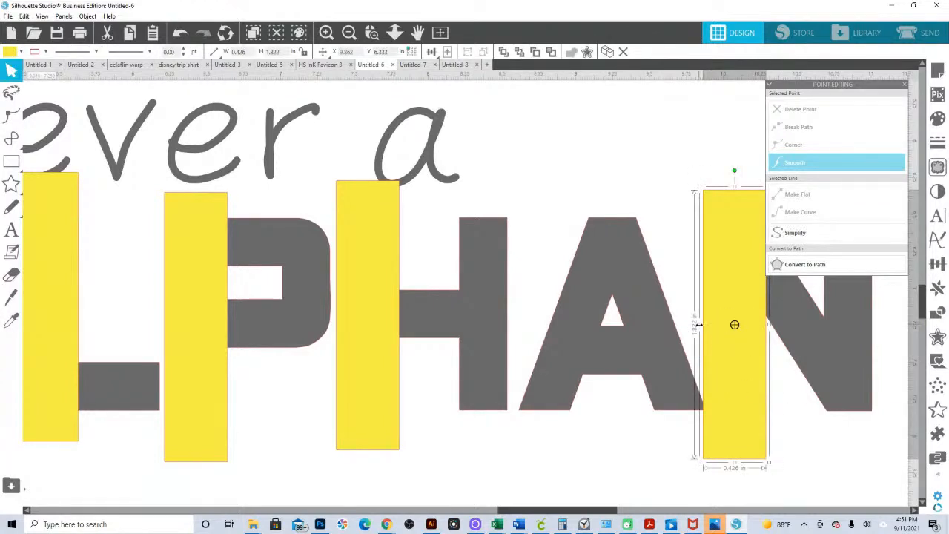
{"action": "left_click_drag", "start_coordinate": [703, 328], "coordinate": [705, 328]}
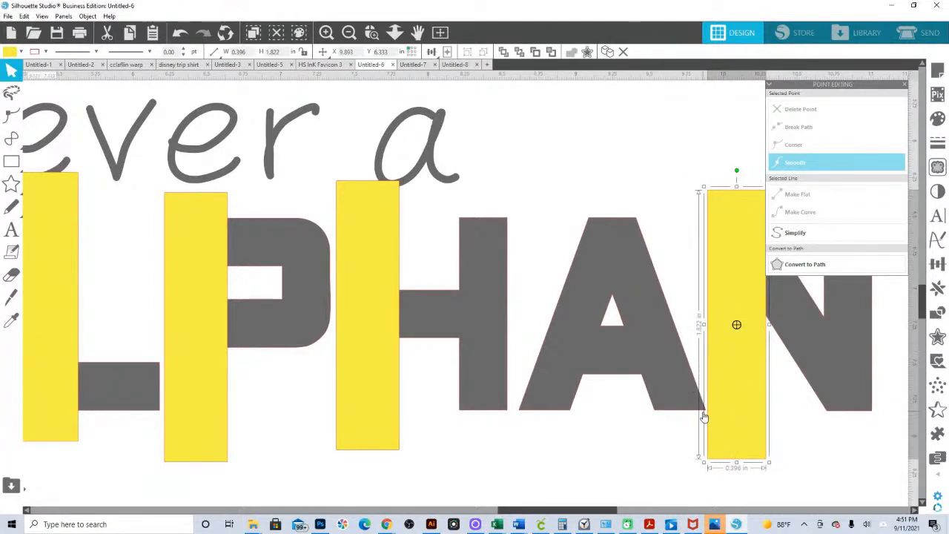
{"action": "left_click", "coordinate": [787, 389]}
Fit the N's yellow rectangle over the left stem between the A and N at a width of about 0.383 in
{"action": "left_click_drag", "start_coordinate": [758, 414], "coordinate": [681, 431]}
{"action": "left_click", "coordinate": [372, 33]}
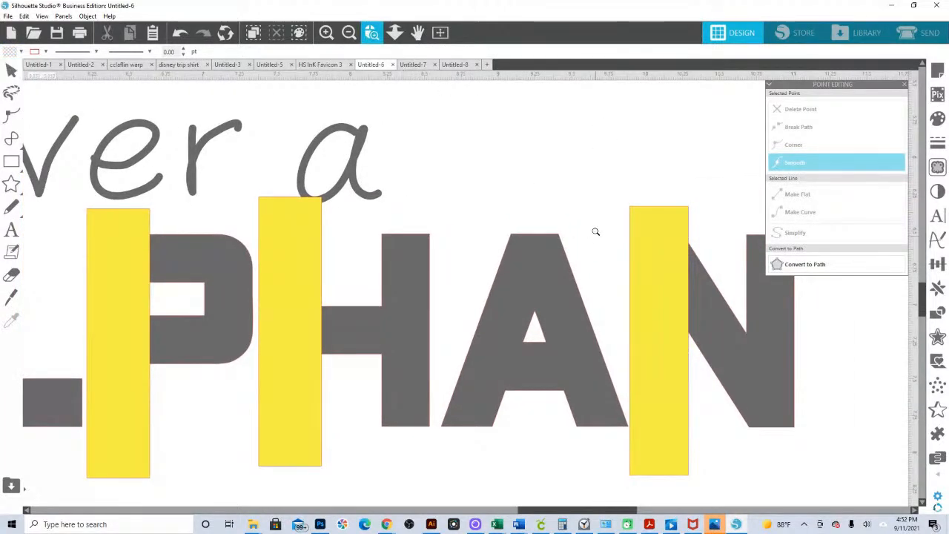
{"action": "left_click_drag", "start_coordinate": [593, 213], "coordinate": [726, 308]}
{"action": "left_click_drag", "start_coordinate": [522, 231], "coordinate": [499, 227]}
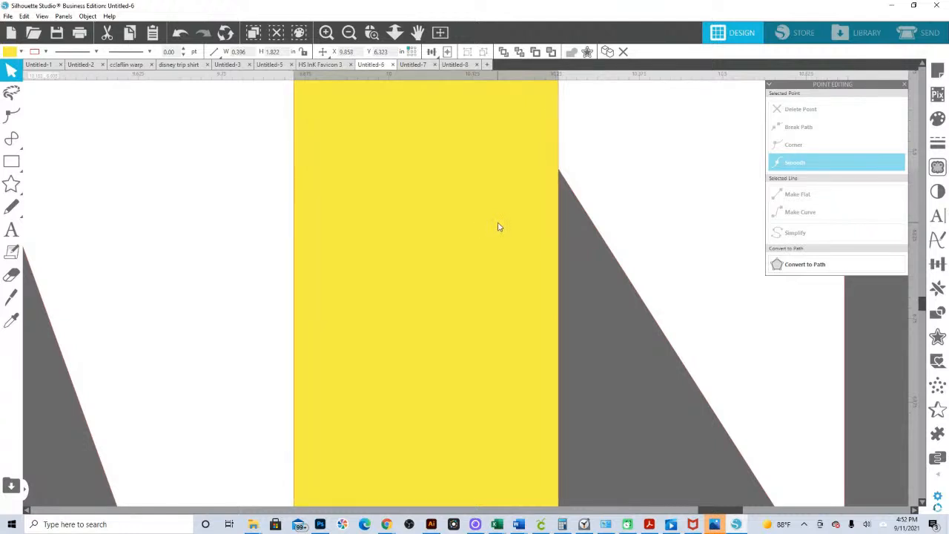
{"action": "key", "text": "Escape"}
{"action": "left_click", "coordinate": [395, 34]}
{"action": "left_click_drag", "start_coordinate": [439, 188], "coordinate": [437, 144]}
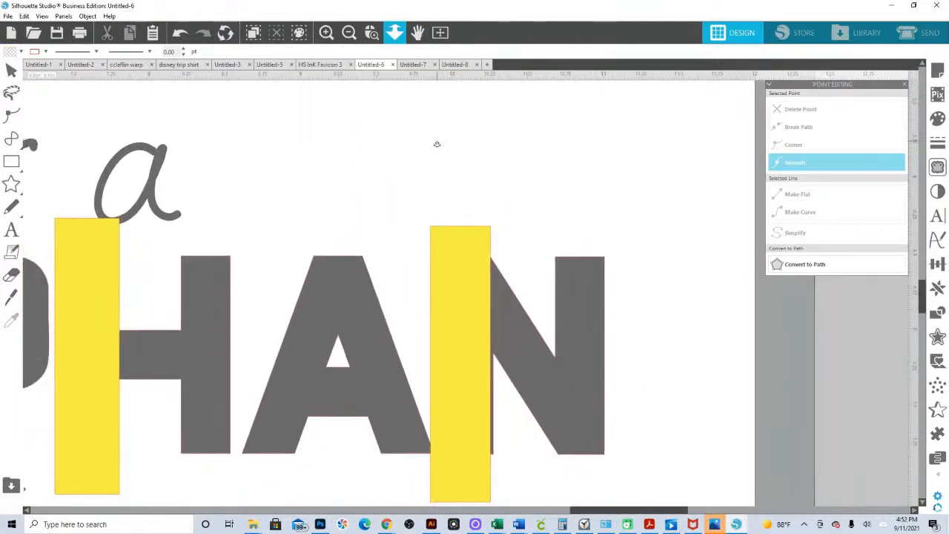
{"action": "key", "text": "Escape"}
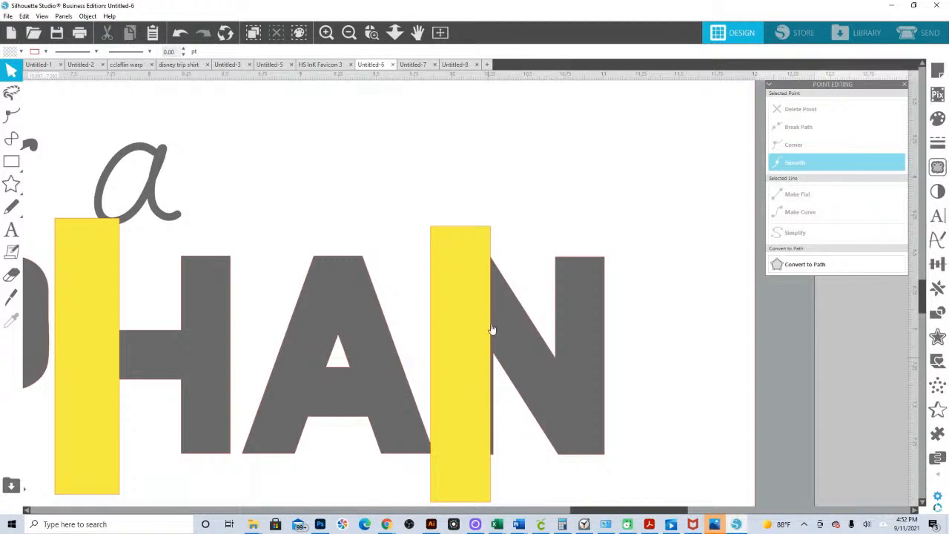
{"action": "left_click_drag", "start_coordinate": [481, 356], "coordinate": [434, 365]}
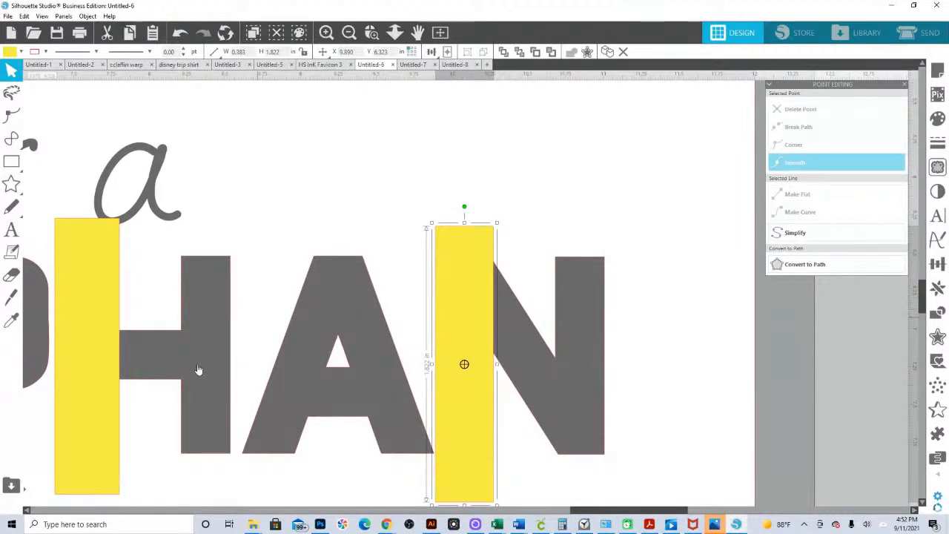
Try covering the A's left leg with a copy of the N's rectangle rotated clockwise to the leg's slope
{"action": "left_click_drag", "start_coordinate": [470, 338], "coordinate": [299, 317]}
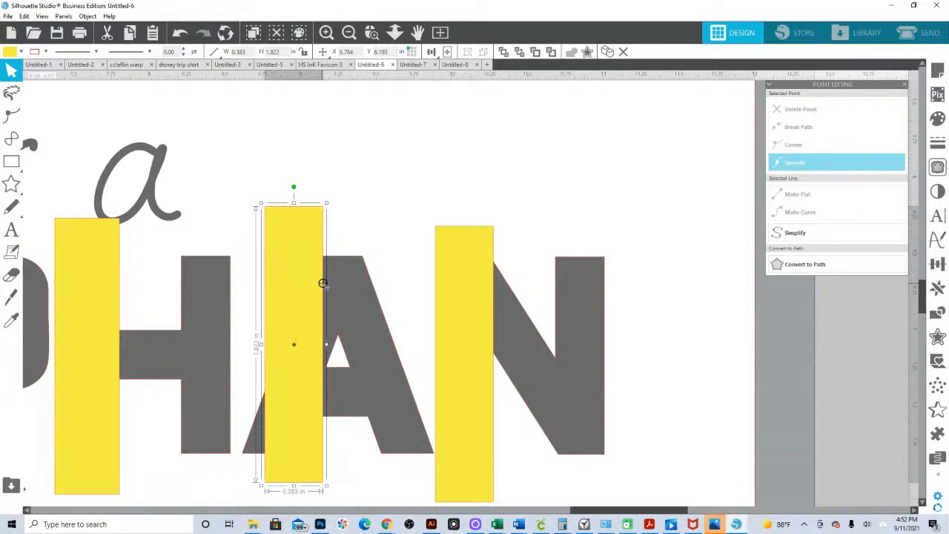
{"action": "left_click_drag", "start_coordinate": [299, 255], "coordinate": [315, 267]}
{"action": "left_click_drag", "start_coordinate": [309, 200], "coordinate": [348, 225]}
{"action": "left_click_drag", "start_coordinate": [331, 273], "coordinate": [344, 275]}
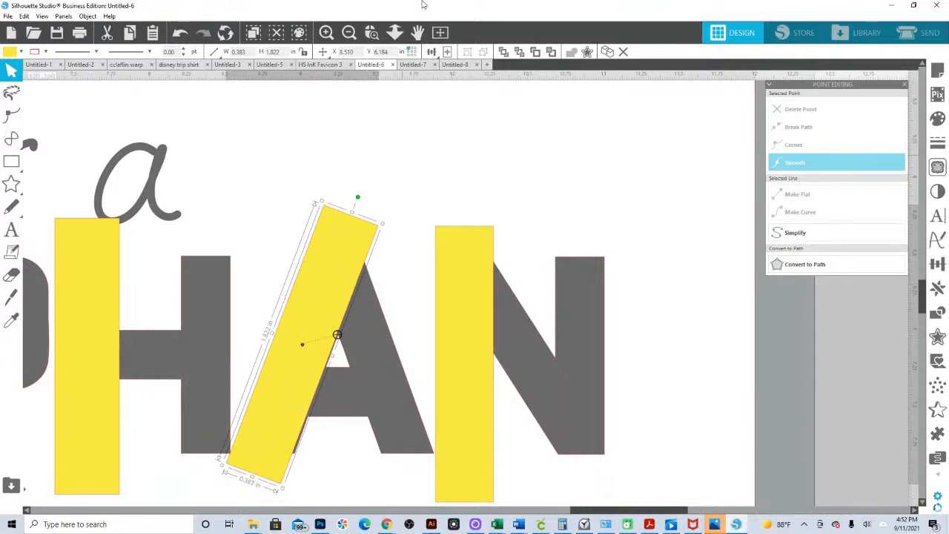
Fine-tune the position and angle of the tilted copy along the A's left leg, and set it aside beyond the N
{"action": "left_click", "coordinate": [371, 32]}
{"action": "left_click_drag", "start_coordinate": [265, 259], "coordinate": [348, 432]}
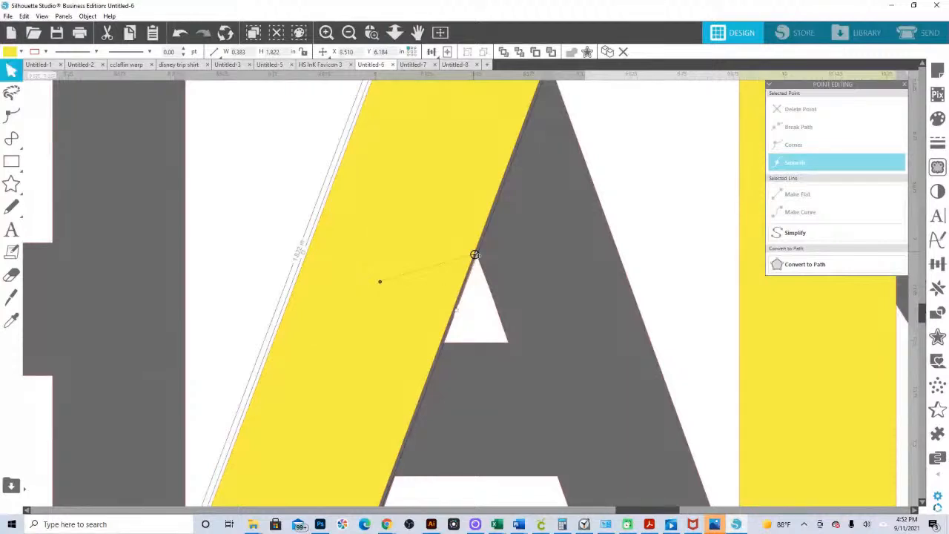
{"action": "left_click_drag", "start_coordinate": [466, 236], "coordinate": [468, 238]}
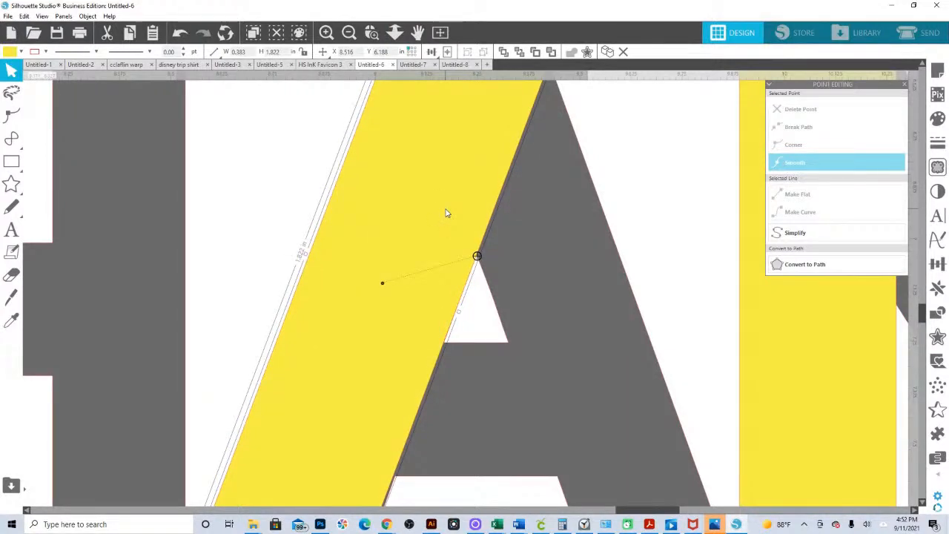
{"action": "left_click", "coordinate": [394, 32]}
{"action": "left_click_drag", "start_coordinate": [419, 208], "coordinate": [435, 141]}
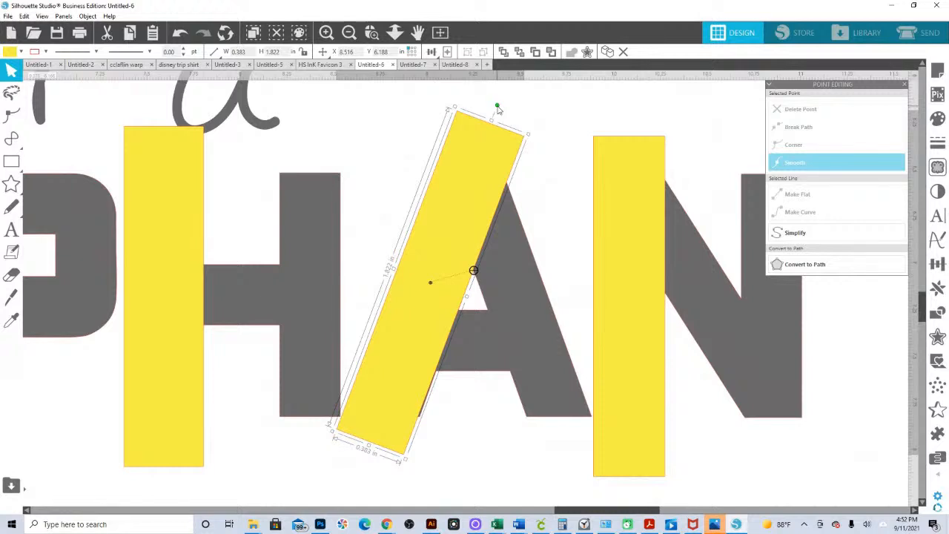
{"action": "left_click_drag", "start_coordinate": [499, 109], "coordinate": [494, 104]}
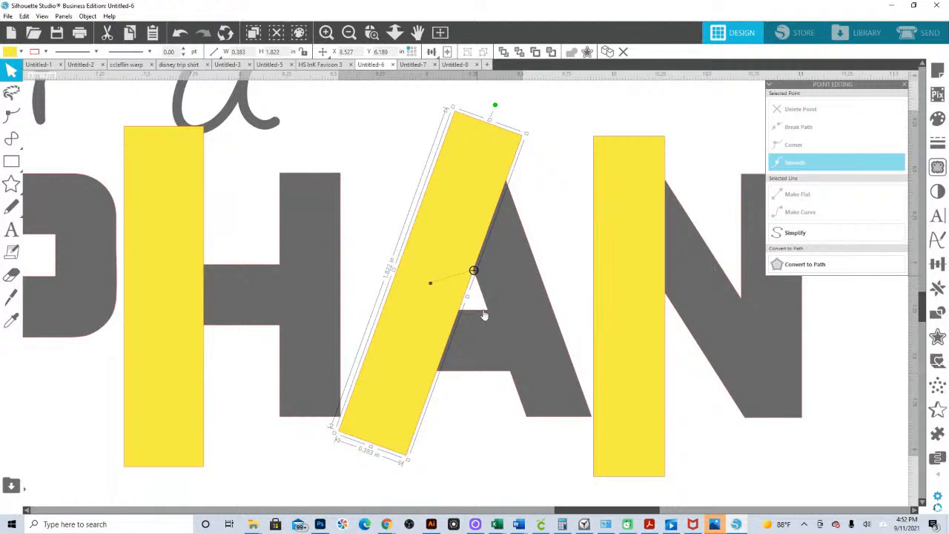
{"action": "left_click_drag", "start_coordinate": [475, 272], "coordinate": [924, 492]}
{"action": "left_click", "coordinate": [479, 473]}
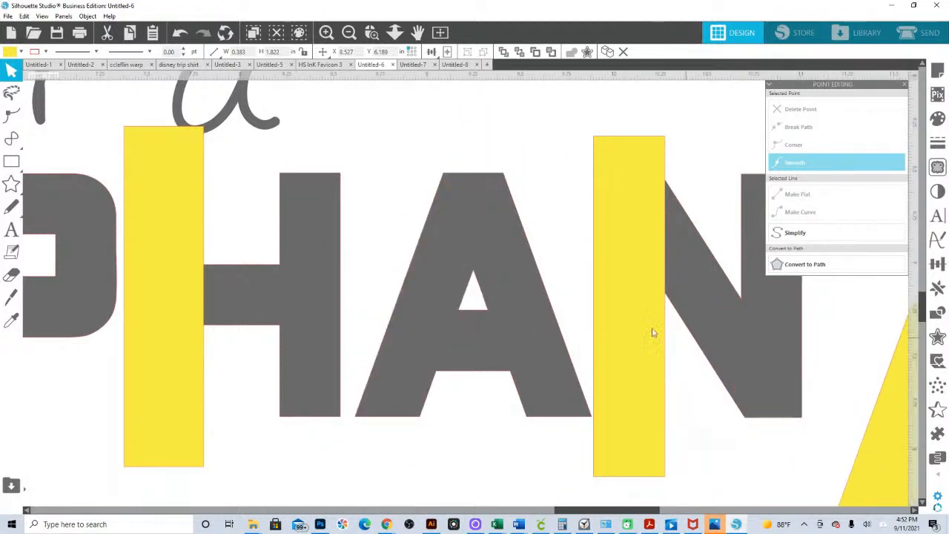
Try a second copy of the N's rectangle on the A, rotated clockwise and placed along its left leg
{"action": "left_click", "coordinate": [632, 333]}
{"action": "left_click_drag", "start_coordinate": [631, 333], "coordinate": [420, 326]}
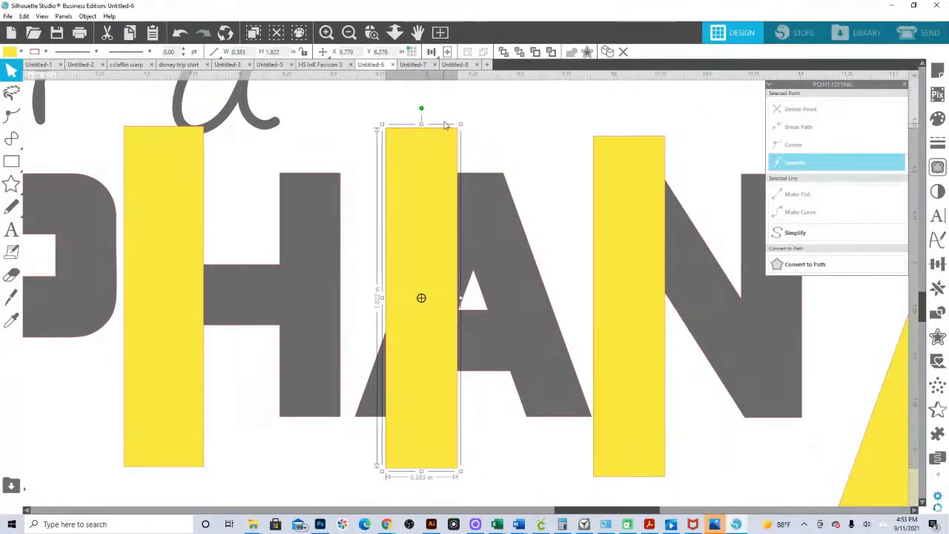
{"action": "left_click_drag", "start_coordinate": [421, 109], "coordinate": [483, 148]}
{"action": "left_click_drag", "start_coordinate": [461, 198], "coordinate": [464, 198]}
Refine the second tilted copy's angle against the A's inner edge, and move the copy below the word
{"action": "left_click", "coordinate": [371, 32]}
{"action": "left_click_drag", "start_coordinate": [350, 225], "coordinate": [582, 428]}
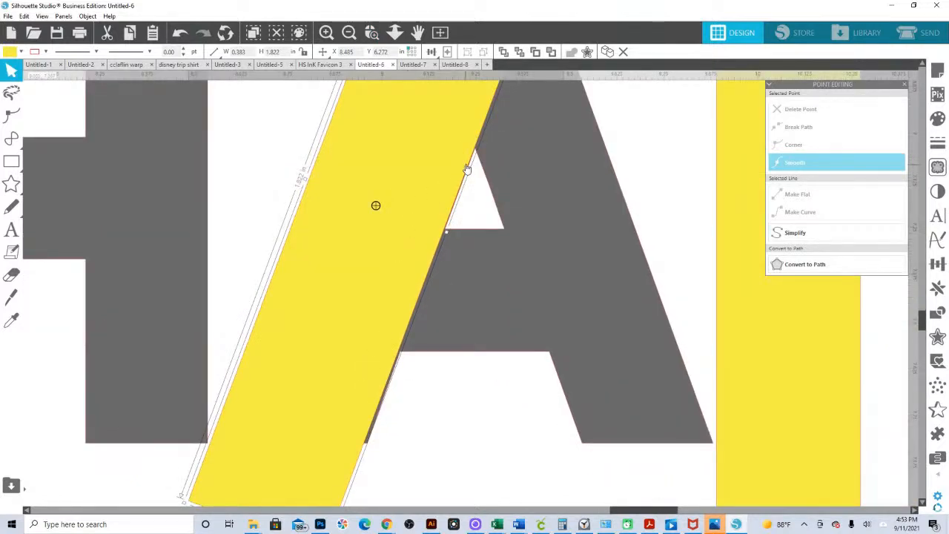
{"action": "scroll", "coordinate": [390, 235], "scroll_direction": "up", "scroll_amount": 2}
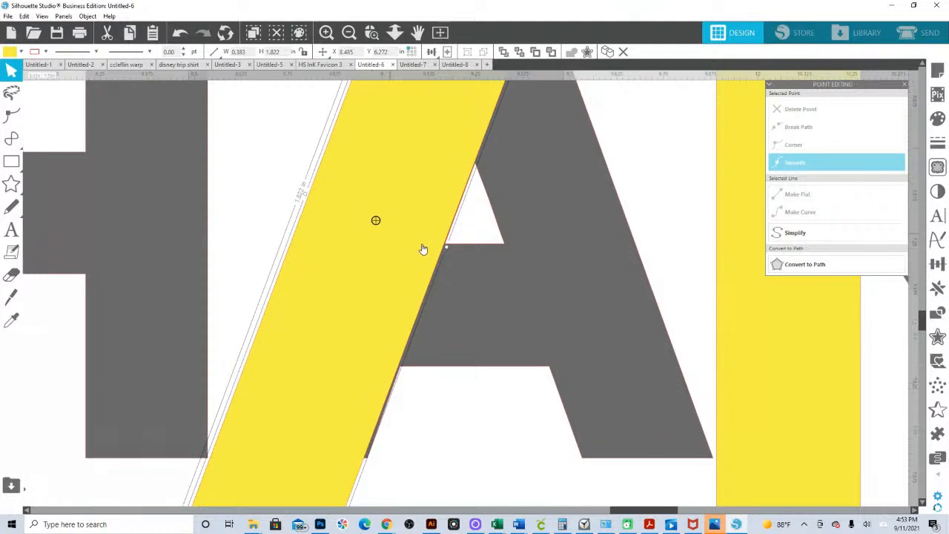
{"action": "left_click", "coordinate": [396, 35]}
{"action": "left_click_drag", "start_coordinate": [404, 140], "coordinate": [403, 178]}
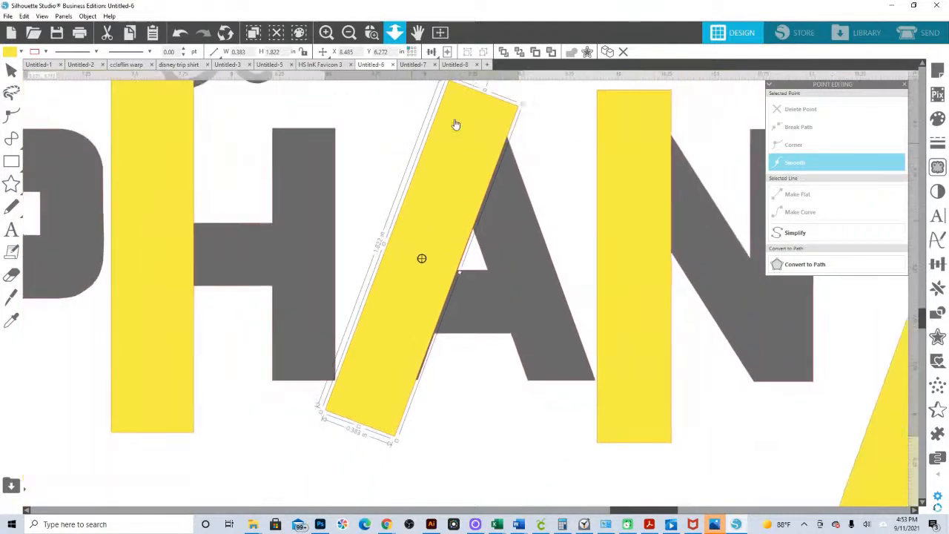
{"action": "scroll", "coordinate": [466, 150], "scroll_direction": "up", "scroll_amount": 3}
{"action": "left_click_drag", "start_coordinate": [490, 103], "coordinate": [489, 105]}
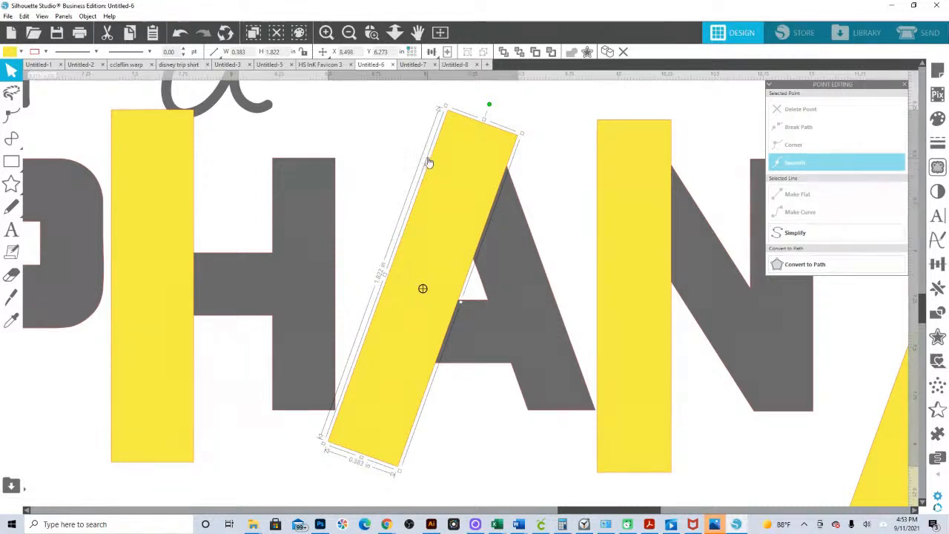
{"action": "left_click_drag", "start_coordinate": [458, 192], "coordinate": [348, 507]}
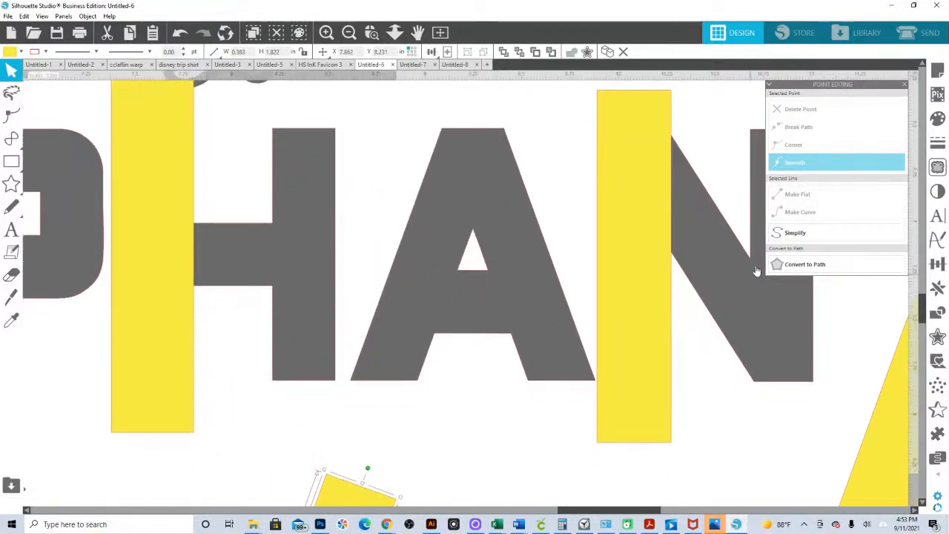
Copy the N's upright rectangle onto the left half of the A and widen the copy to about 0.636 in
{"action": "left_click", "coordinate": [624, 306]}
{"action": "left_click_drag", "start_coordinate": [618, 301], "coordinate": [391, 299]}
{"action": "left_click_drag", "start_coordinate": [428, 263], "coordinate": [475, 267]}
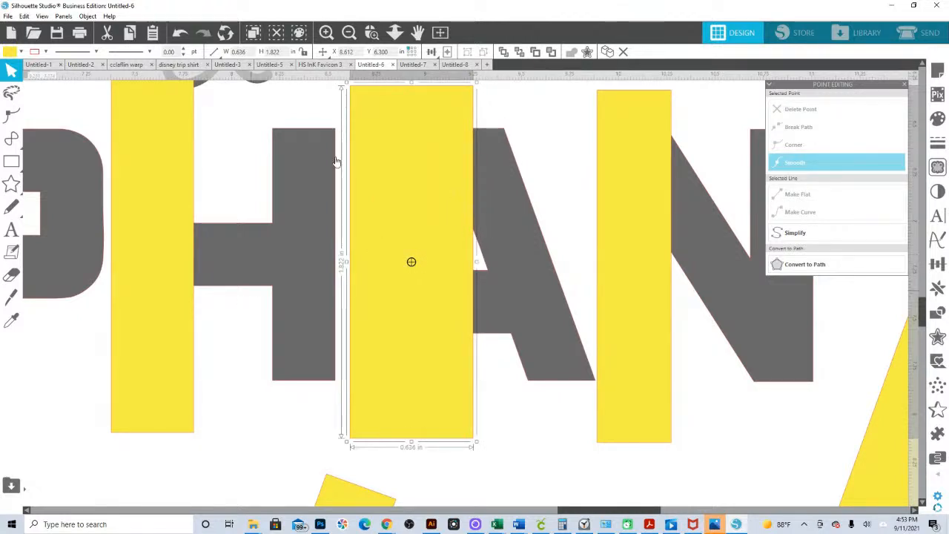
Copy the letter O together with its diagonal yellow shape to the empty area below the word
{"action": "left_click", "coordinate": [394, 32]}
{"action": "left_click_drag", "start_coordinate": [381, 262], "coordinate": [319, 319]}
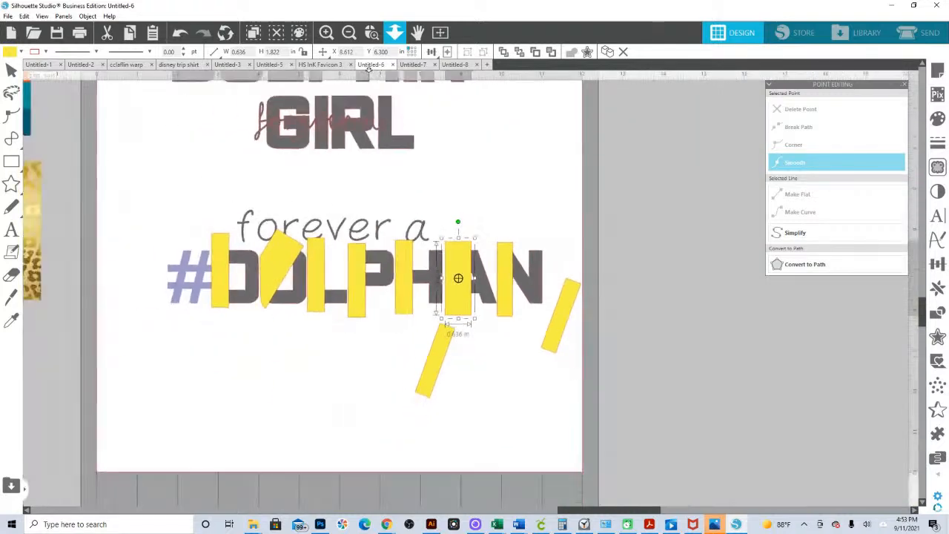
{"action": "left_click", "coordinate": [273, 276]}
{"action": "left_click_drag", "start_coordinate": [269, 275], "coordinate": [285, 438]}
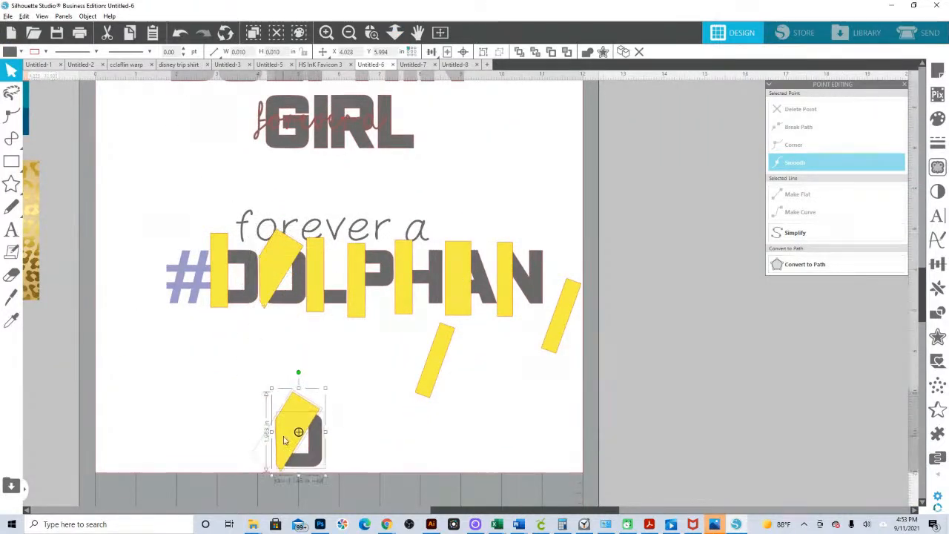
Delete the two set-aside tilted rectangles and move the diagonal yellow shape from the O to the empty area below
{"action": "left_click_drag", "start_coordinate": [584, 373], "coordinate": [438, 344]}
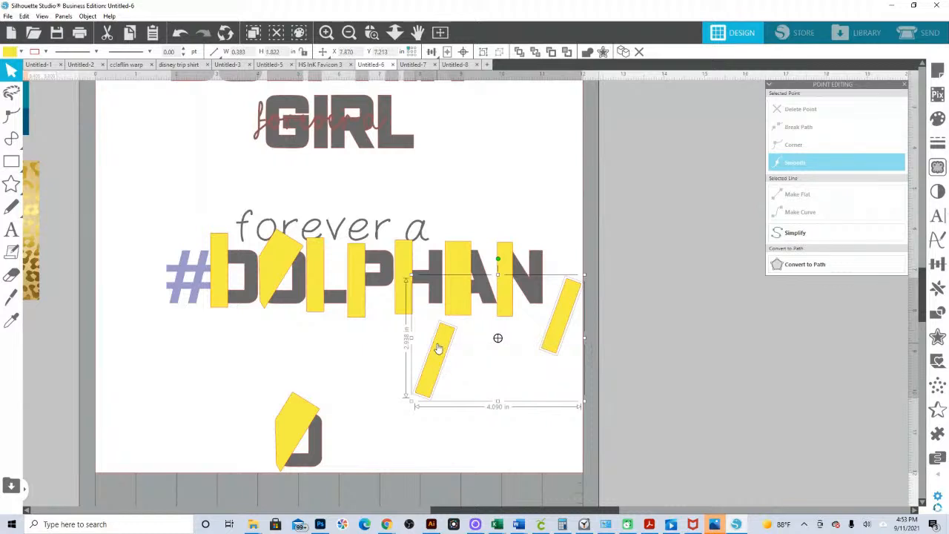
{"action": "key", "text": "Delete"}
{"action": "left_click_drag", "start_coordinate": [267, 276], "coordinate": [451, 423]}
Copy the L's yellow rectangle onto the left half of the O and widen the copy to about 0.584 in
{"action": "left_click", "coordinate": [319, 308]}
{"action": "left_click_drag", "start_coordinate": [317, 307], "coordinate": [272, 310]}
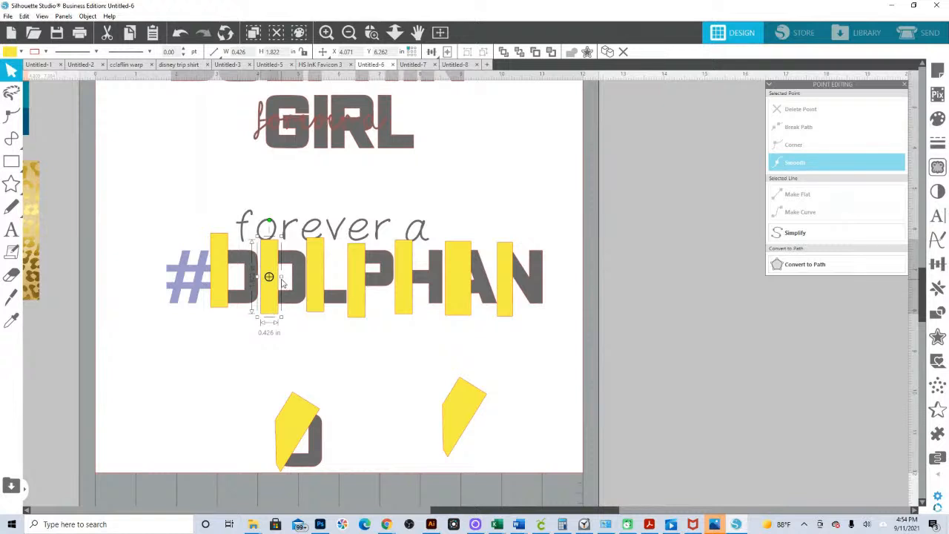
{"action": "left_click_drag", "start_coordinate": [282, 276], "coordinate": [288, 277]}
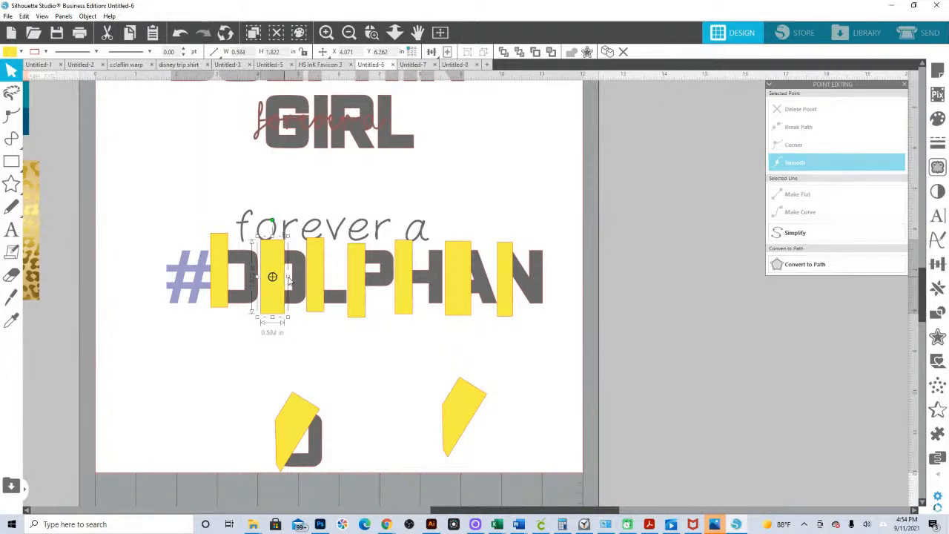
Narrow the D's yellow rectangle slightly from its left edge so that it clears the # symbol
{"action": "left_click", "coordinate": [219, 273]}
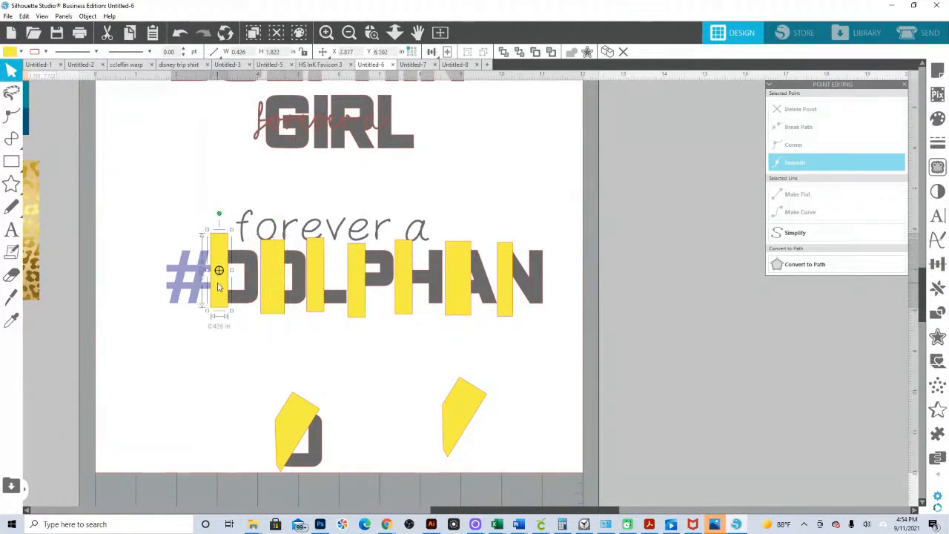
{"action": "left_click_drag", "start_coordinate": [207, 273], "coordinate": [209, 273]}
{"action": "left_click", "coordinate": [191, 284]}
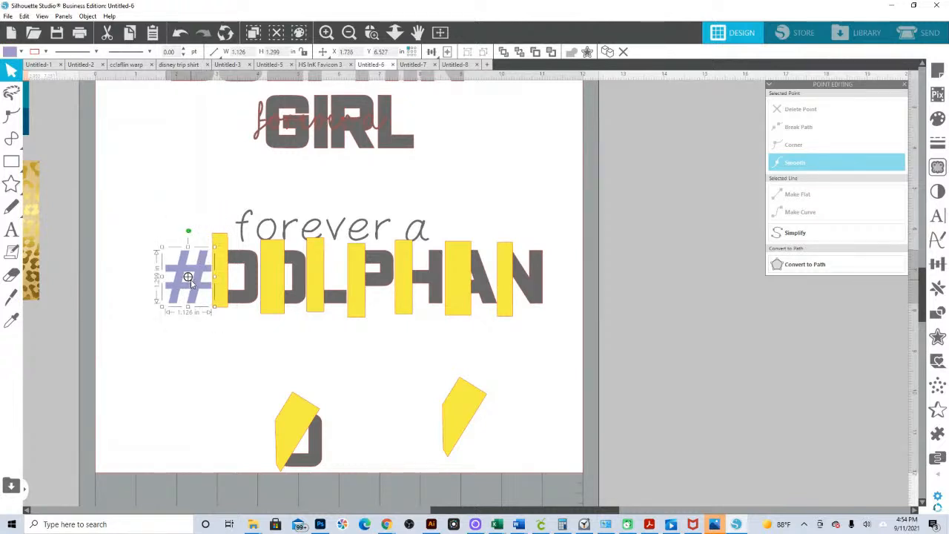
{"action": "left_click", "coordinate": [236, 329]}
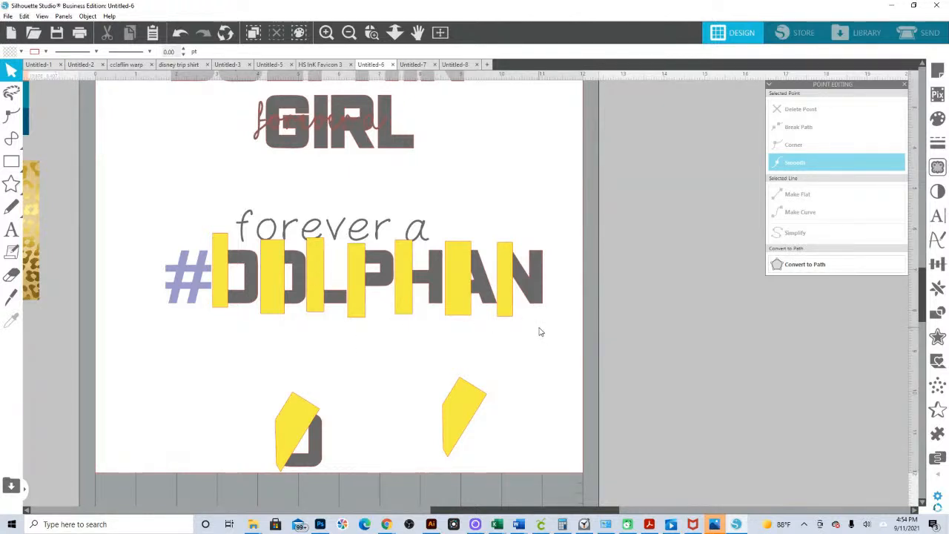
Group the seven yellow cutting rectangles over the letters, make them a compound path and fill it pale green
{"action": "left_click_drag", "start_coordinate": [547, 330], "coordinate": [212, 312]}
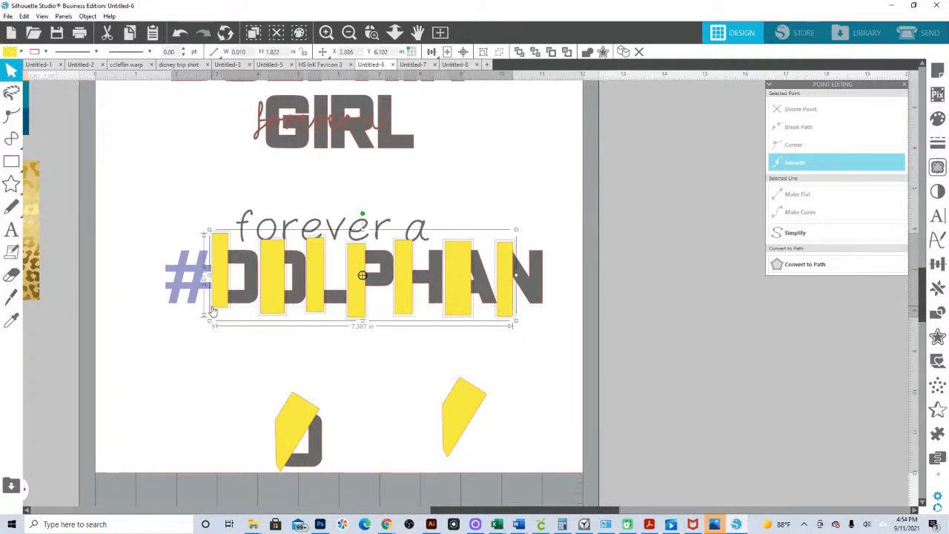
{"action": "right_click", "coordinate": [319, 304]}
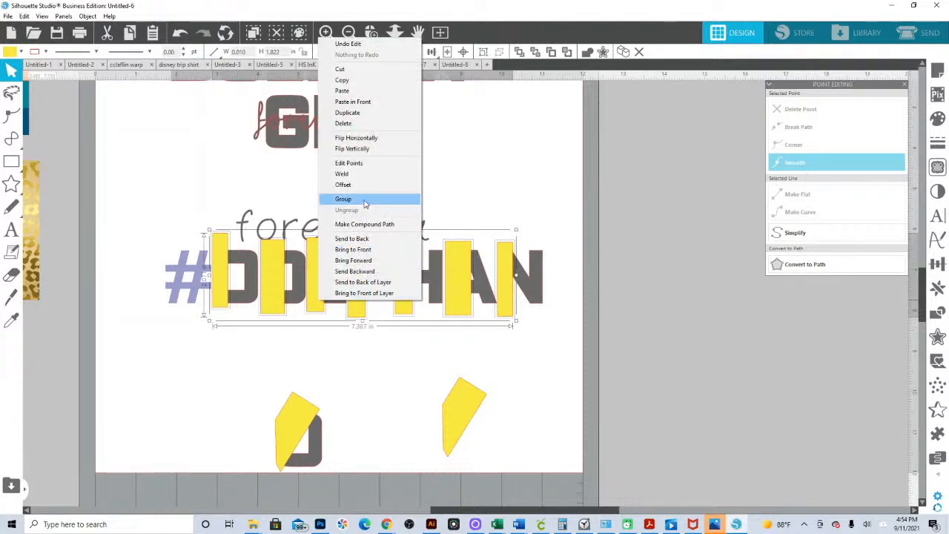
{"action": "left_click", "coordinate": [364, 202]}
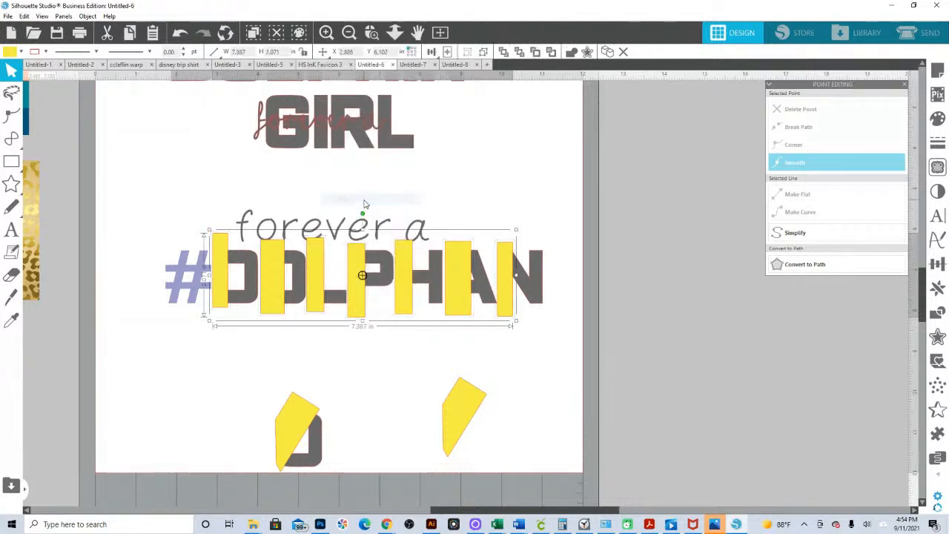
{"action": "right_click", "coordinate": [356, 311]}
{"action": "left_click", "coordinate": [384, 221]}
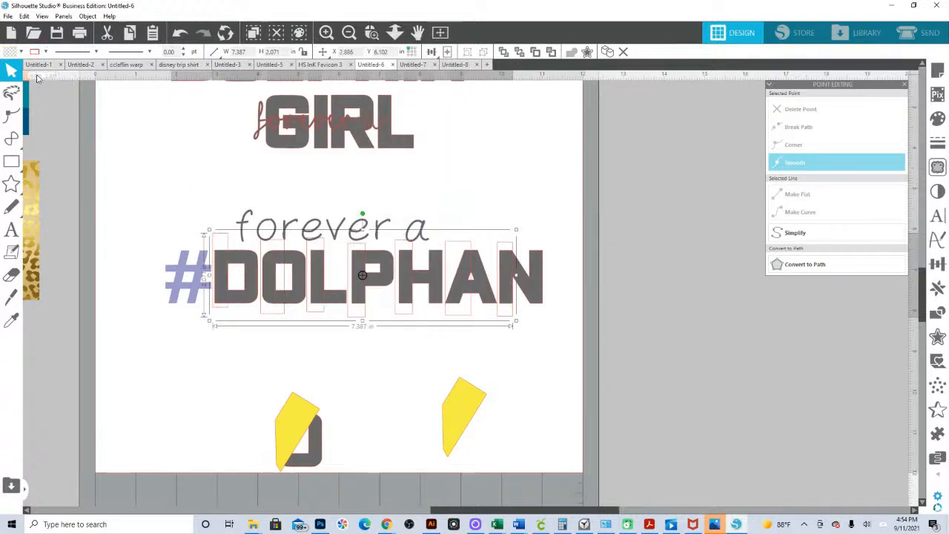
{"action": "left_click", "coordinate": [21, 51]}
{"action": "left_click", "coordinate": [72, 132]}
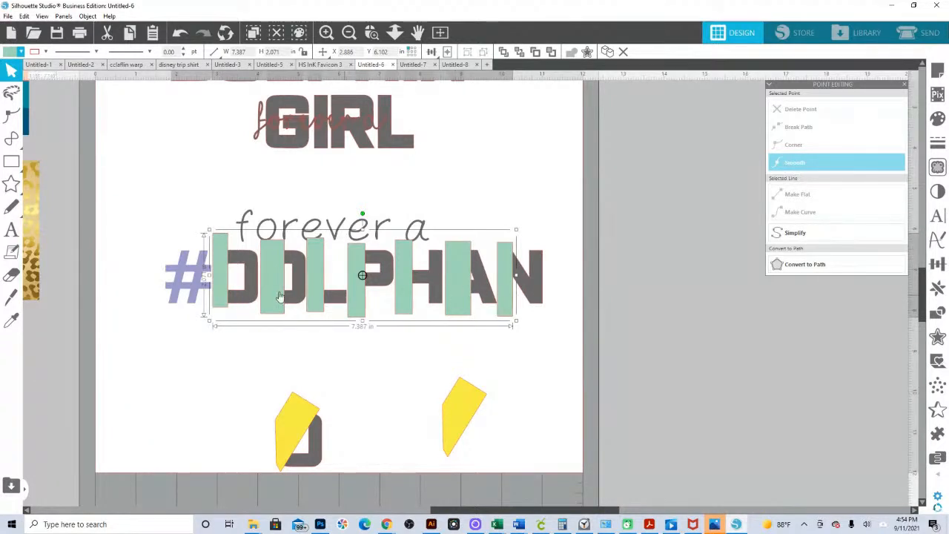
Select the seven dark letters of DOLPHAN, without the #, and combine them into one compound path
{"action": "left_click", "coordinate": [251, 299]}
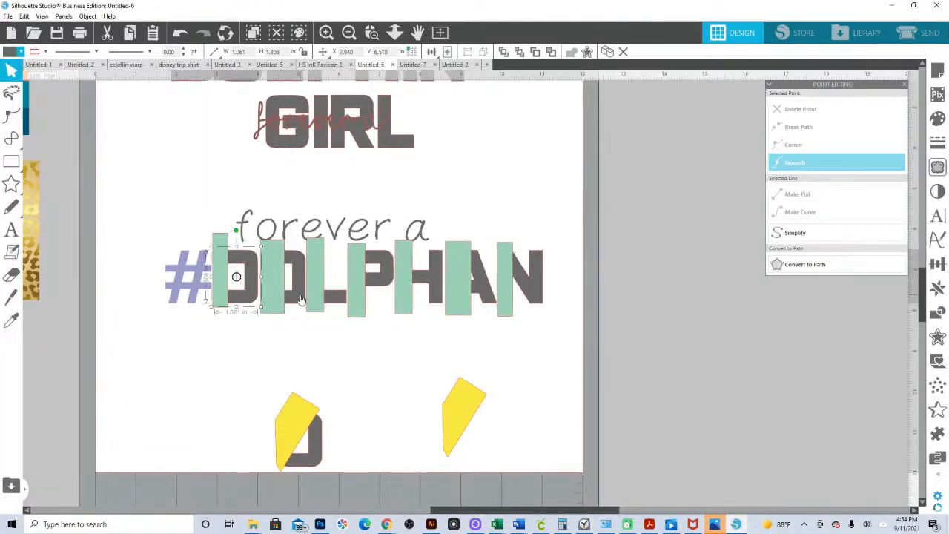
{"action": "left_click", "coordinate": [301, 299], "text": "shift"}
{"action": "left_click", "coordinate": [334, 301], "text": "shift"}
{"action": "left_click", "coordinate": [386, 289], "text": "shift"}
{"action": "left_click", "coordinate": [428, 286], "text": "shift"}
{"action": "left_click", "coordinate": [479, 289], "text": "shift"}
{"action": "left_click", "coordinate": [532, 293], "text": "shift"}
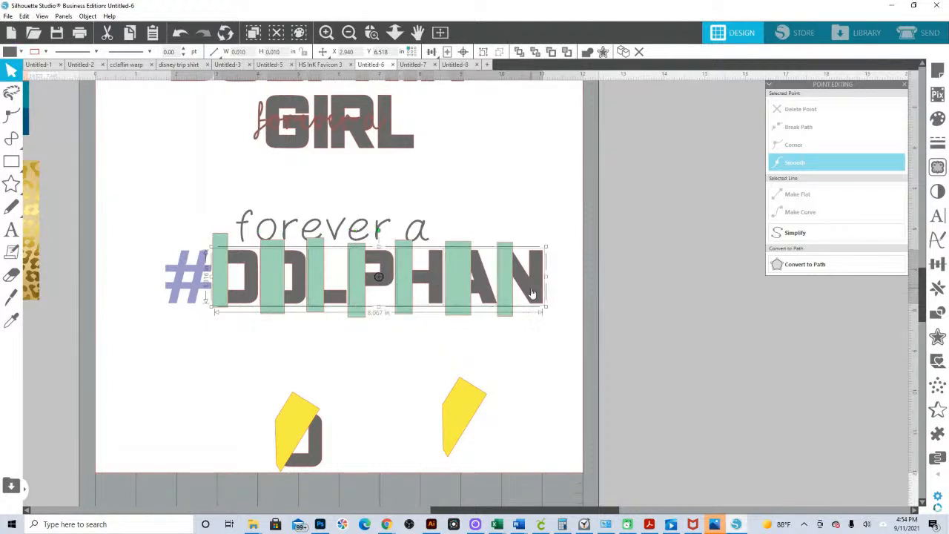
{"action": "right_click", "coordinate": [532, 294]}
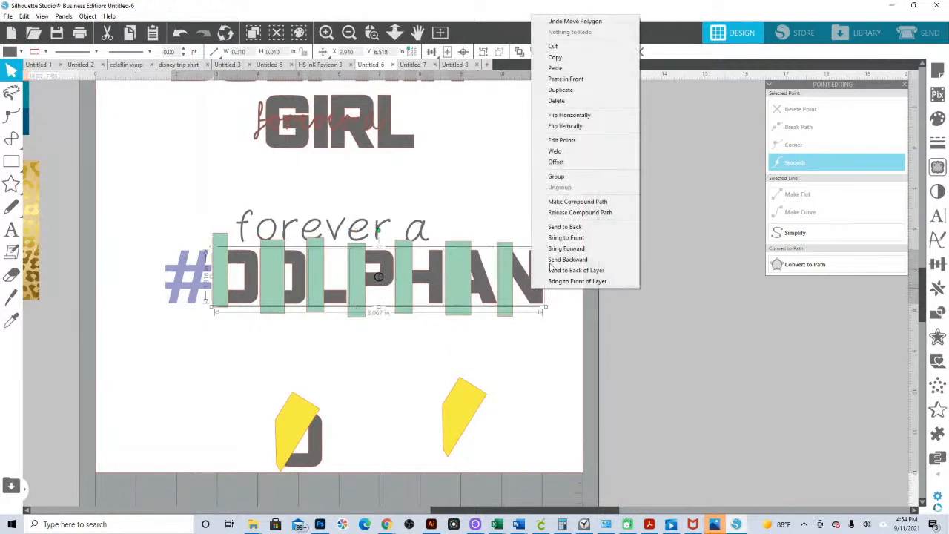
{"action": "left_click", "coordinate": [569, 202]}
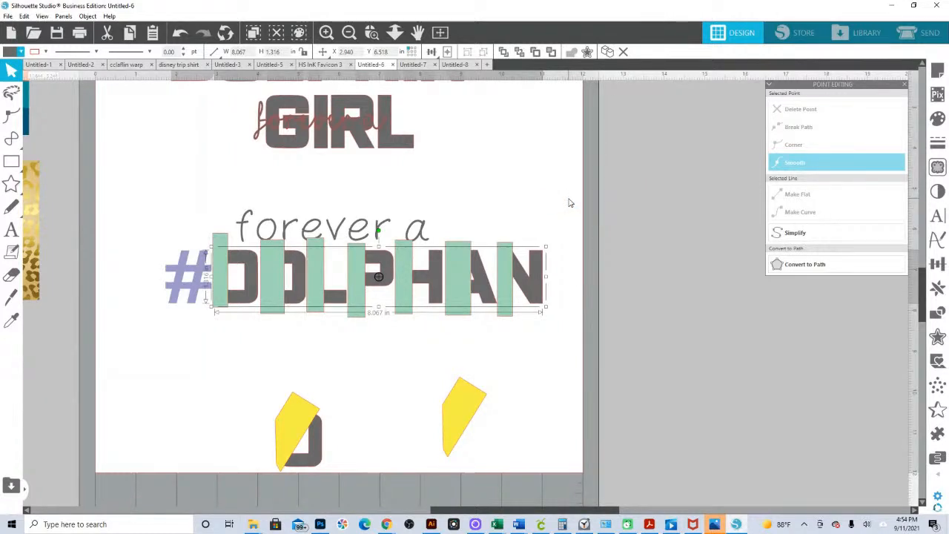
Divide the DOLPHAN letters with the overlapping green rectangles
{"action": "left_click", "coordinate": [607, 318]}
{"action": "left_click", "coordinate": [498, 311]}
{"action": "left_click", "coordinate": [521, 302], "text": "shift"}
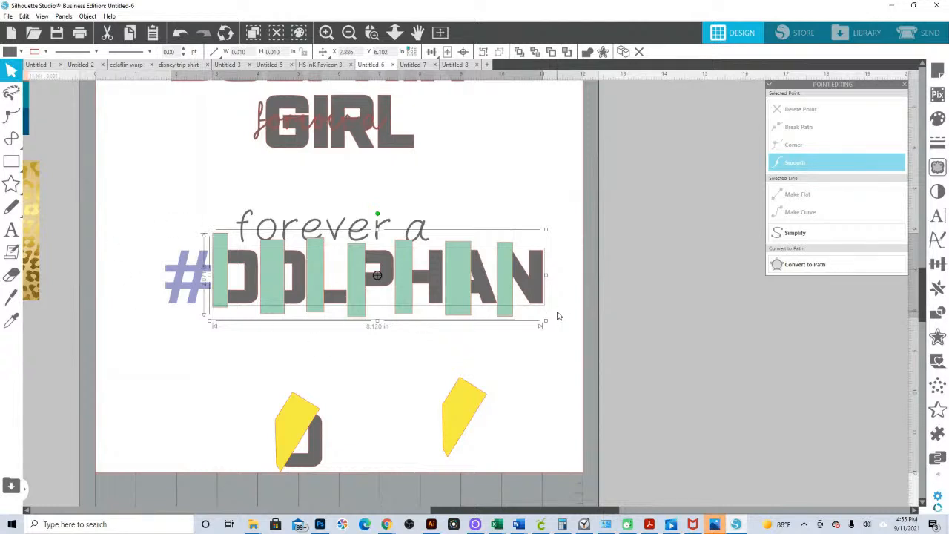
{"action": "left_click_drag", "start_coordinate": [585, 316], "coordinate": [512, 293]}
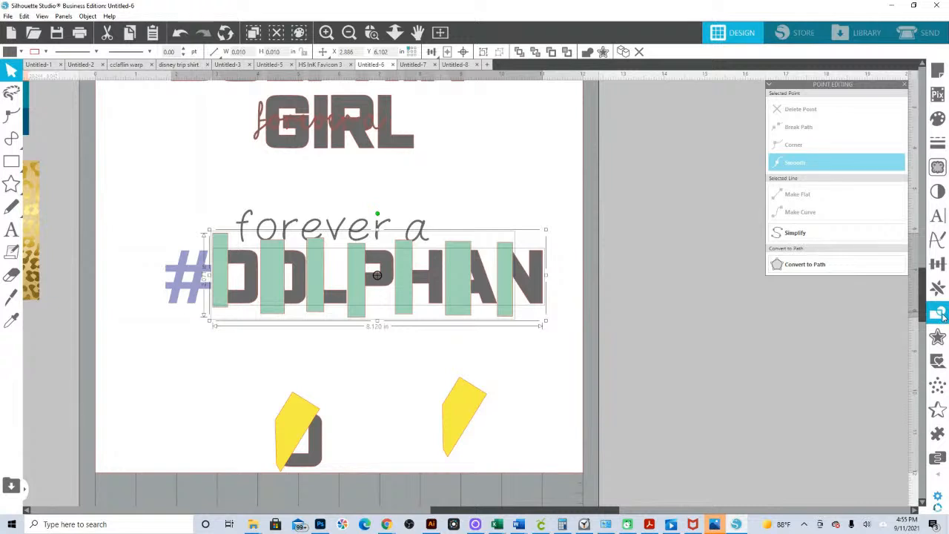
{"action": "left_click", "coordinate": [938, 314]}
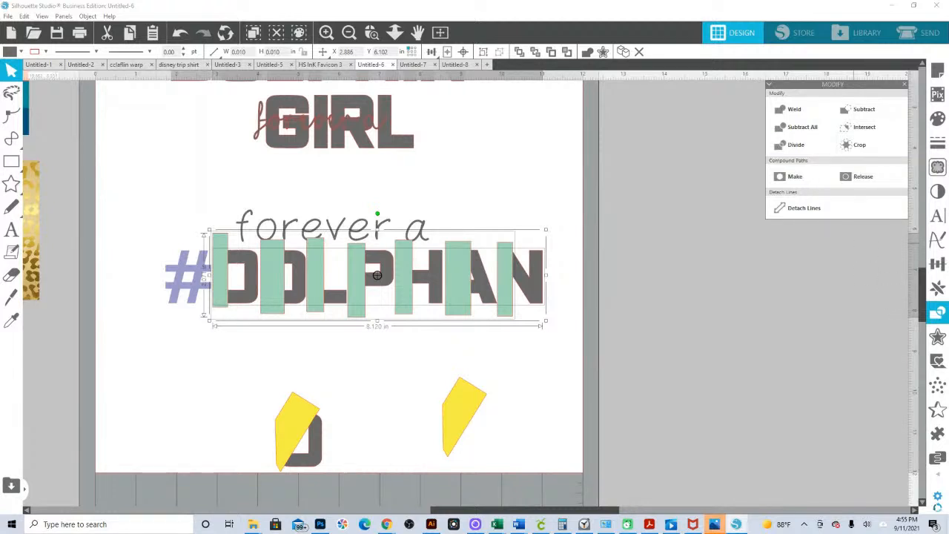
{"action": "left_click", "coordinate": [778, 150]}
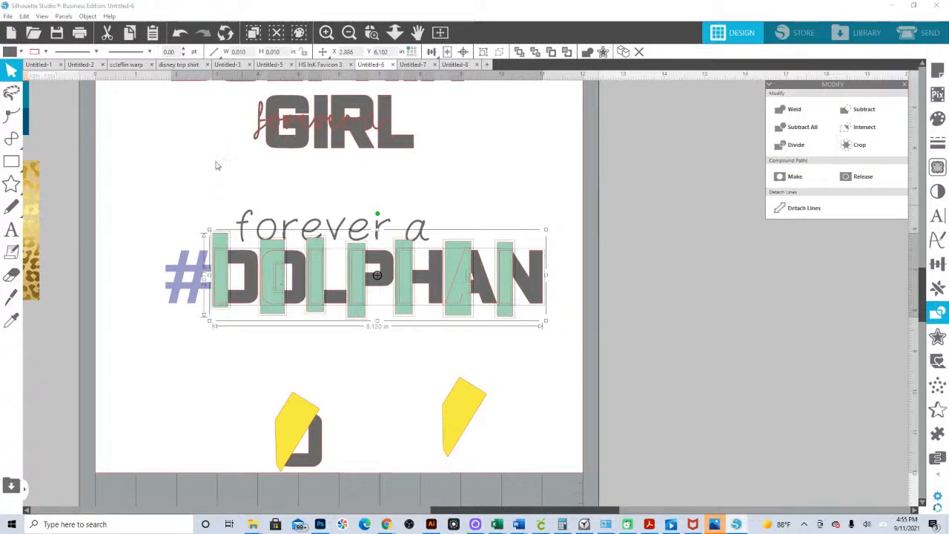
Fill the leftover rectangle pieces around the DOLPHAN letters with burnt orange and delete them, keeping the green and dark letter parts
{"action": "left_click", "coordinate": [372, 32]}
{"action": "left_click_drag", "start_coordinate": [196, 254], "coordinate": [552, 331]}
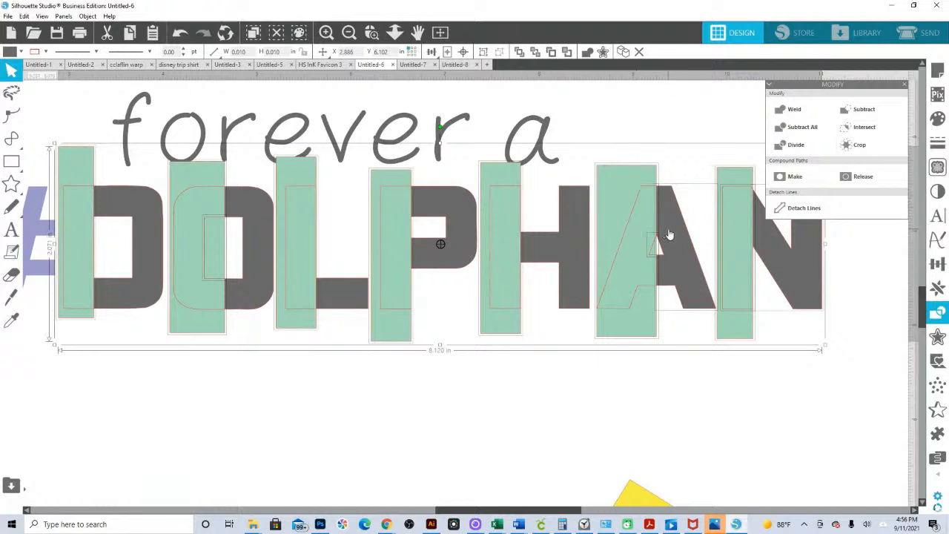
{"action": "left_click", "coordinate": [768, 245], "text": "shift"}
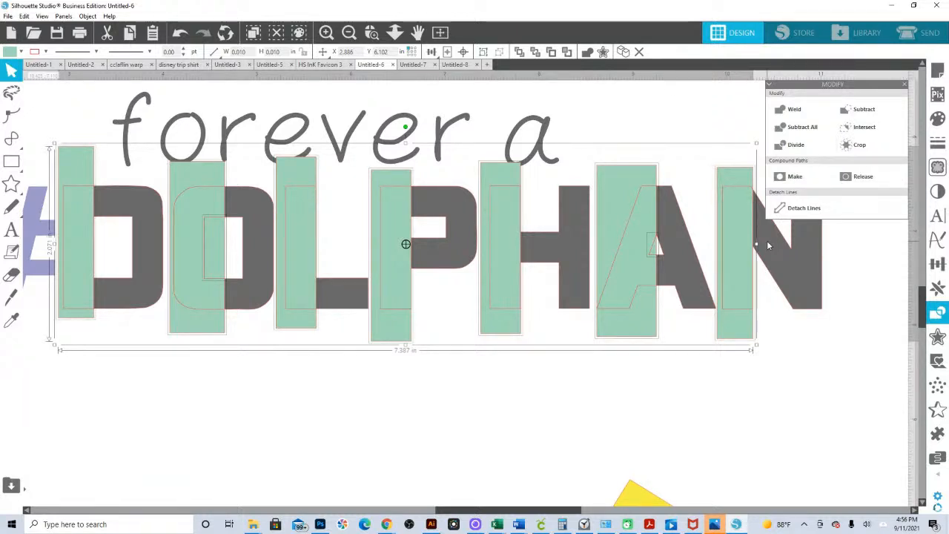
{"action": "left_click", "coordinate": [21, 51]}
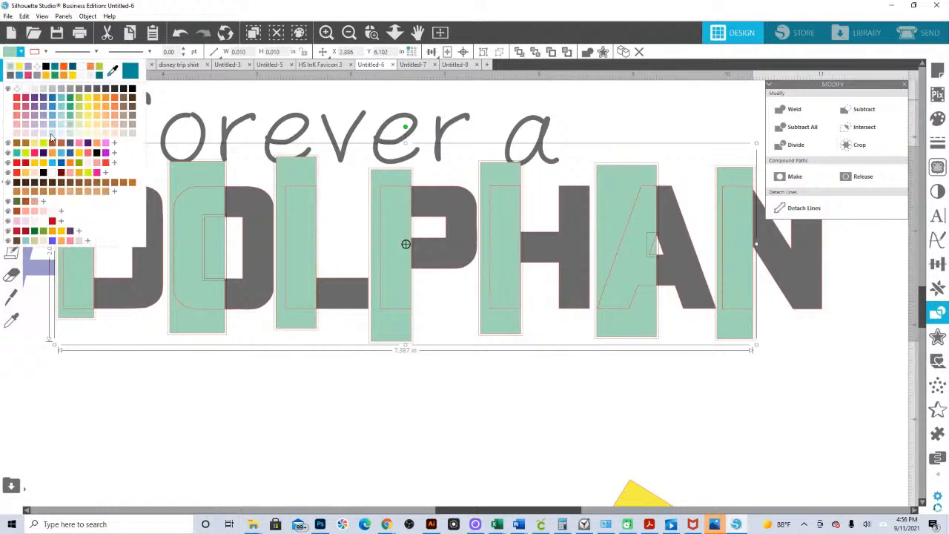
{"action": "left_click", "coordinate": [51, 144]}
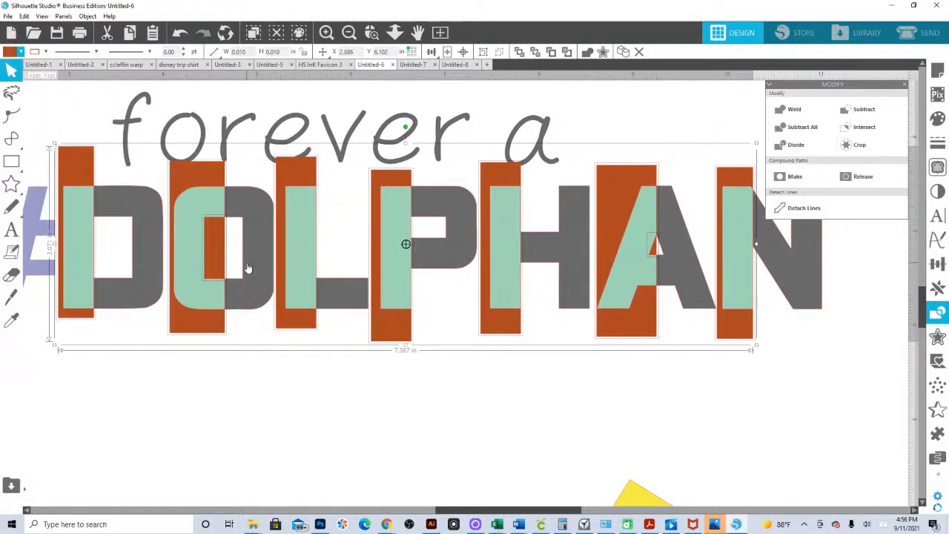
{"action": "key", "text": "Delete"}
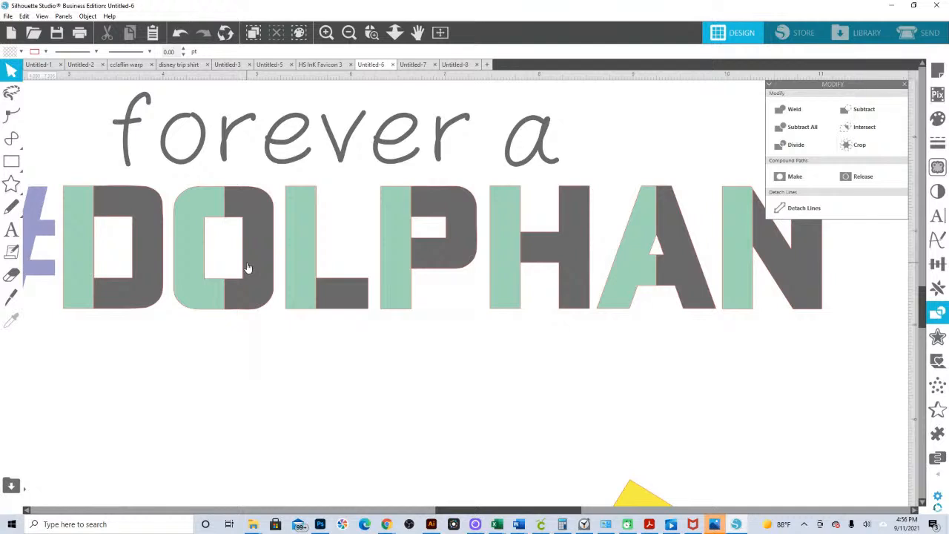
Divide the copied O below the word with its diagonal yellow shape, and delete the leftover pieces and the spare yellow shape
{"action": "left_click", "coordinate": [395, 32]}
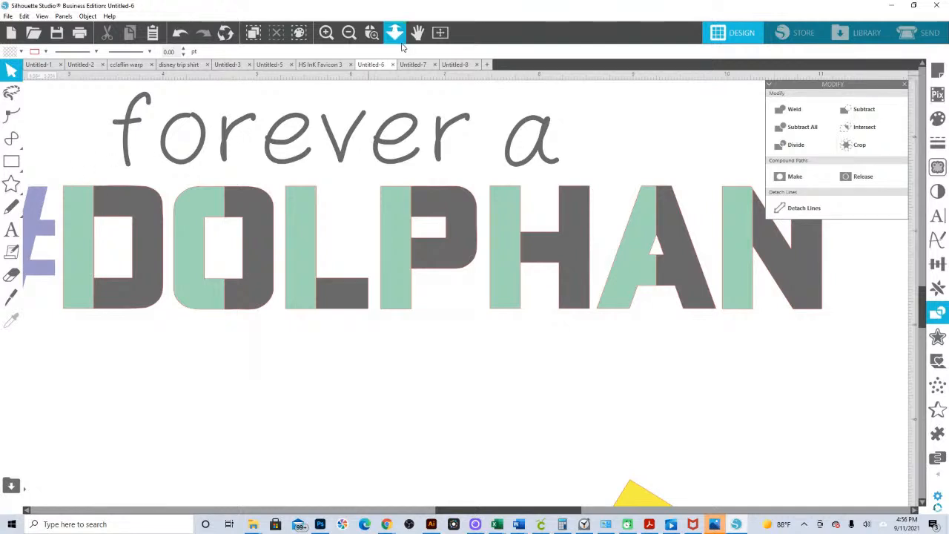
{"action": "left_click_drag", "start_coordinate": [427, 377], "coordinate": [426, 351]}
{"action": "left_click_drag", "start_coordinate": [427, 337], "coordinate": [427, 328]}
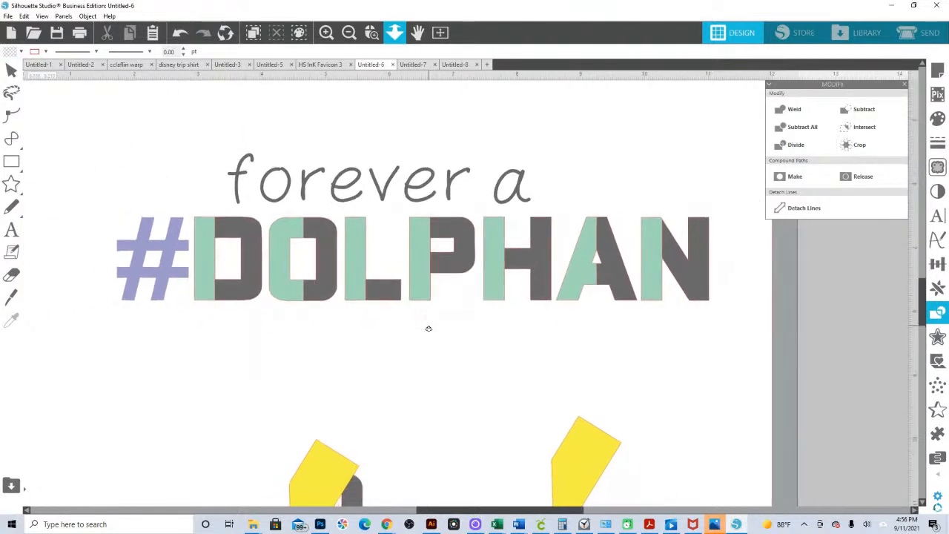
{"action": "scroll", "coordinate": [338, 317], "scroll_direction": "down", "scroll_amount": 3}
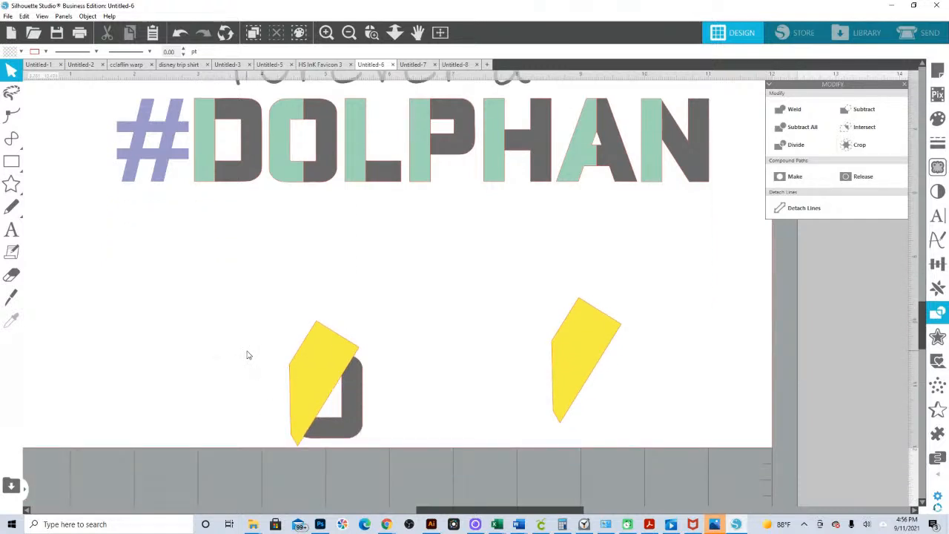
{"action": "left_click_drag", "start_coordinate": [250, 315], "coordinate": [368, 445]}
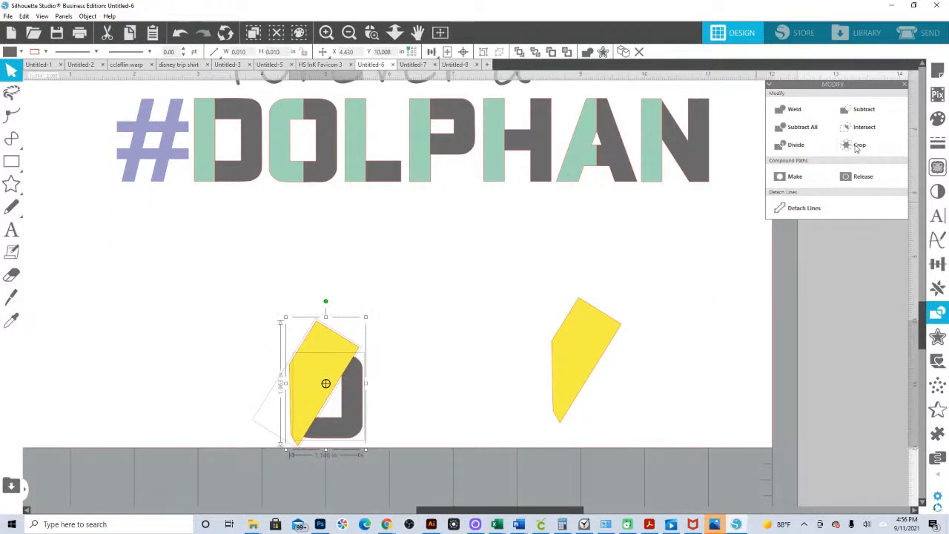
{"action": "left_click", "coordinate": [790, 145]}
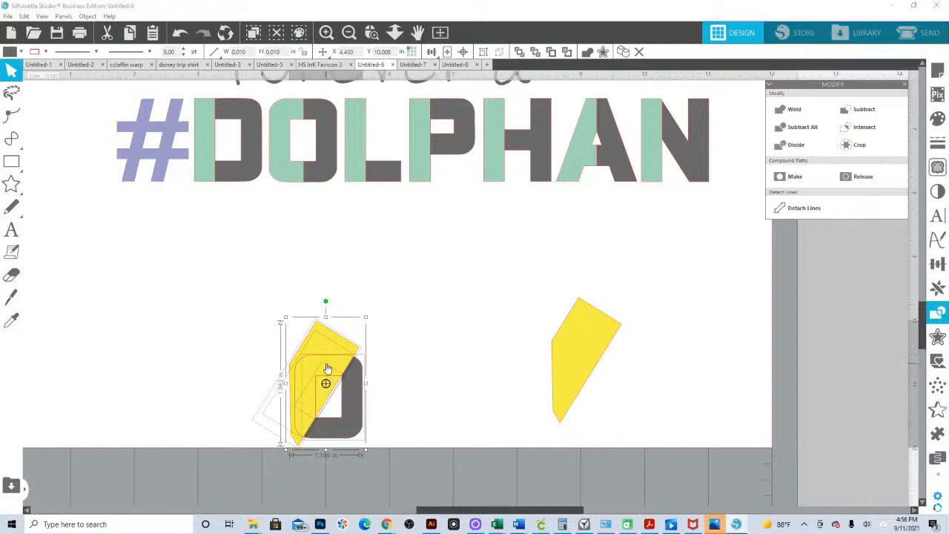
{"action": "left_click", "coordinate": [356, 388]}
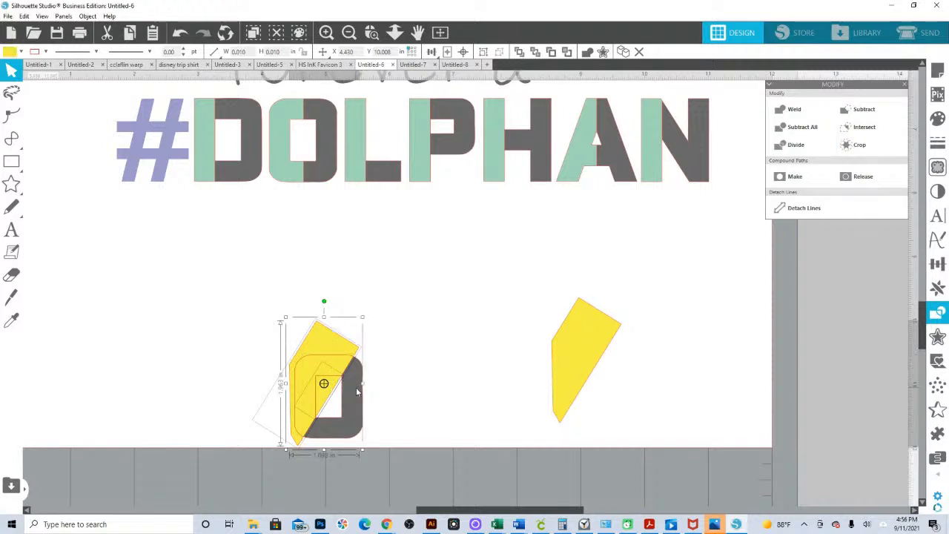
{"action": "key", "text": "Delete"}
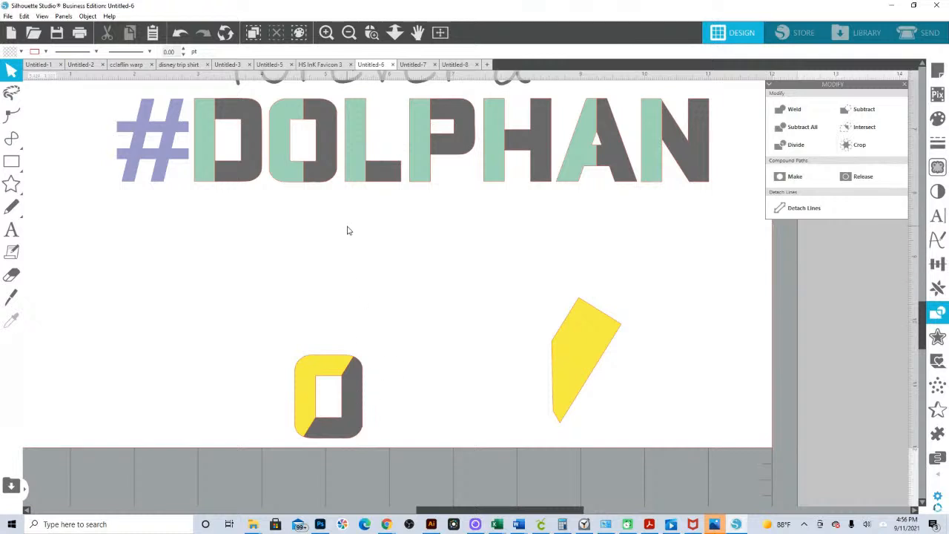
{"action": "left_click", "coordinate": [557, 364]}
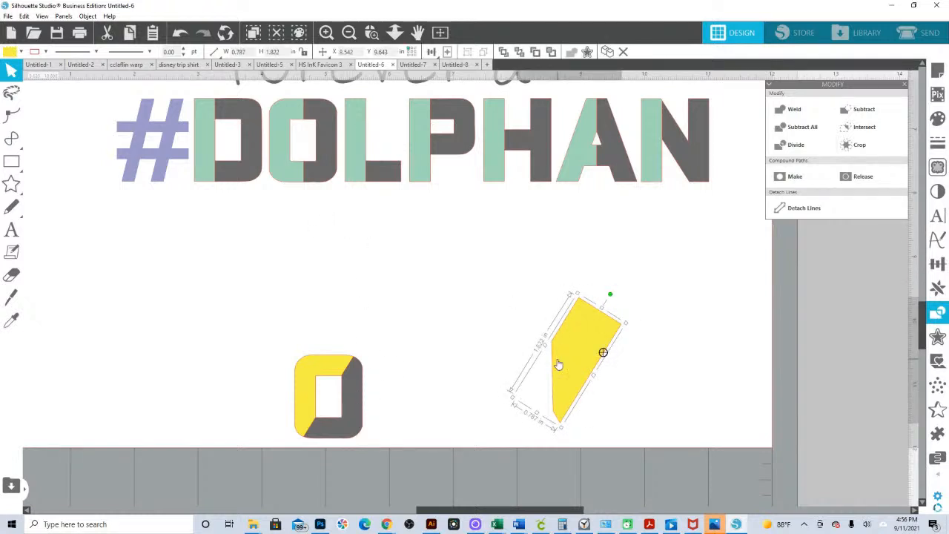
{"action": "key", "text": "Delete"}
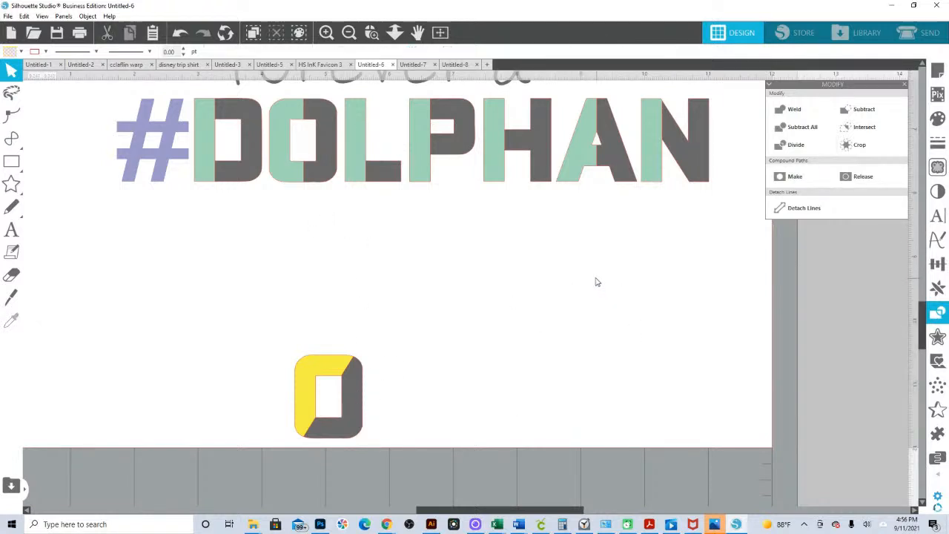
{"action": "scroll", "coordinate": [610, 254], "scroll_direction": "up", "scroll_amount": 3}
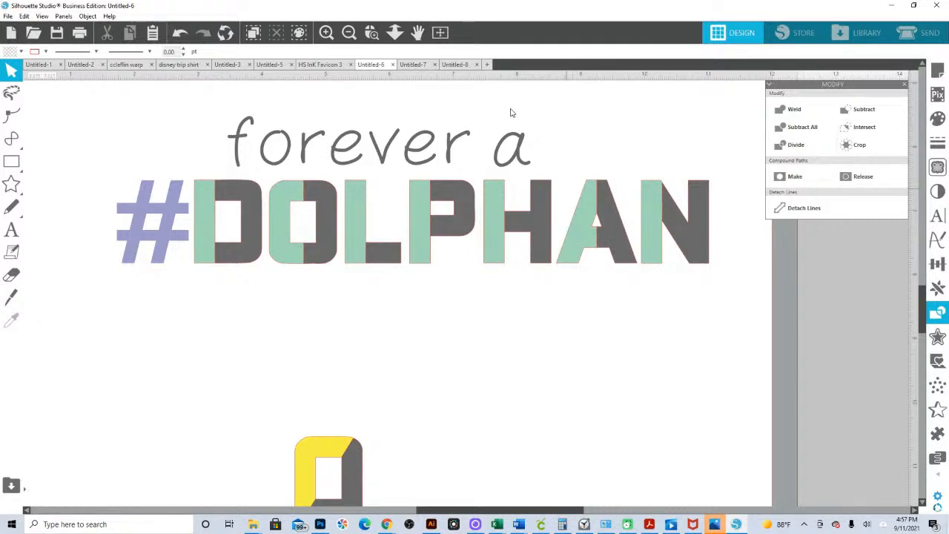
{"action": "left_click", "coordinate": [394, 33]}
{"action": "left_click_drag", "start_coordinate": [436, 195], "coordinate": [442, 157]}
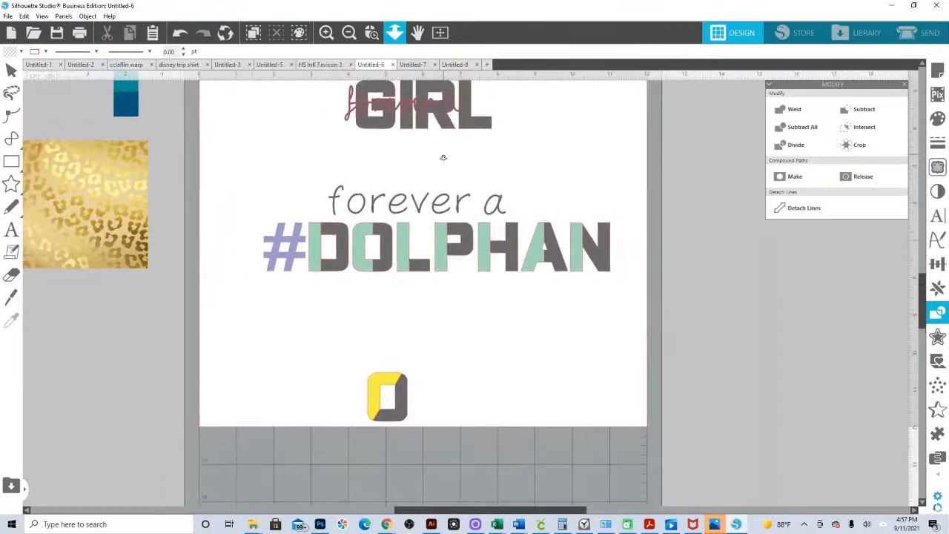
{"action": "scroll", "coordinate": [446, 185], "scroll_direction": "up", "scroll_amount": 3}
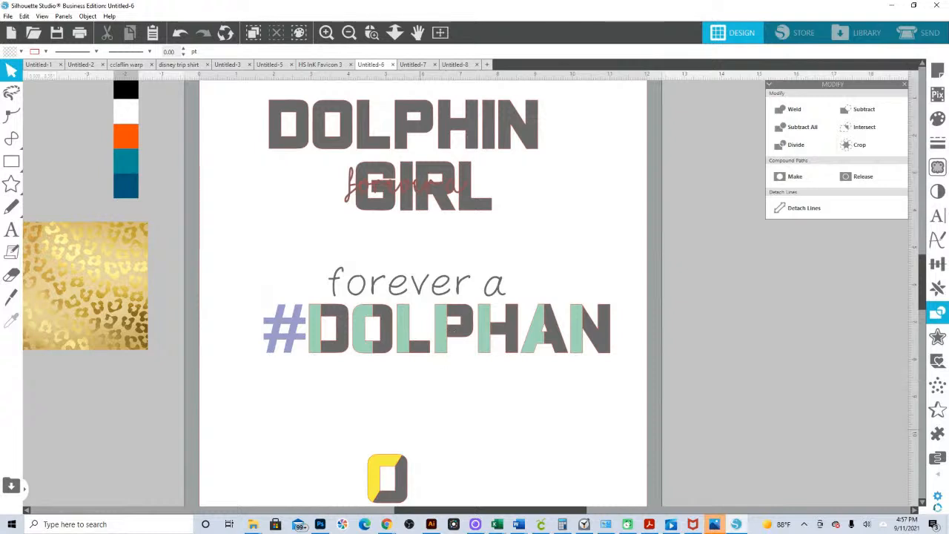
{"action": "left_click_drag", "start_coordinate": [246, 300], "coordinate": [695, 378]}
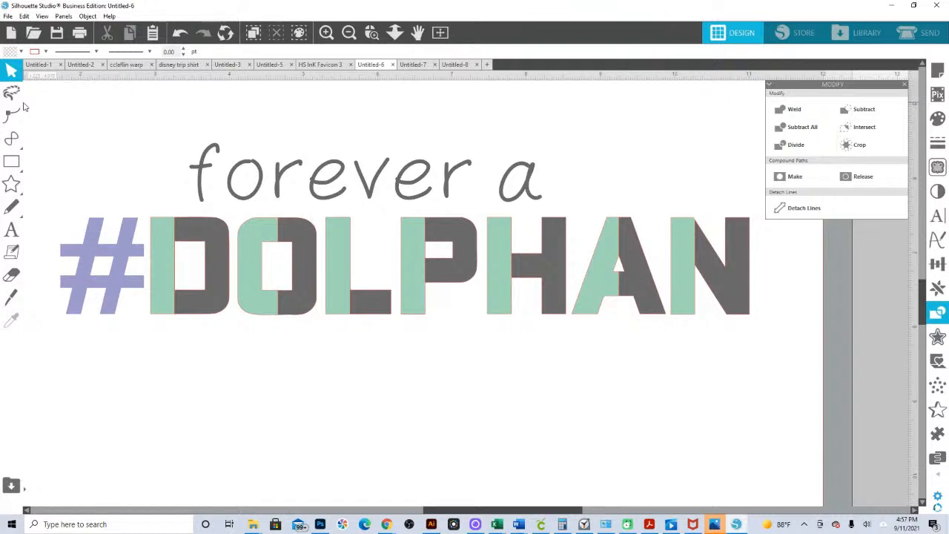
Start opening a file and search the eliteekreations drive for "color charts"
{"action": "left_click", "coordinate": [9, 16]}
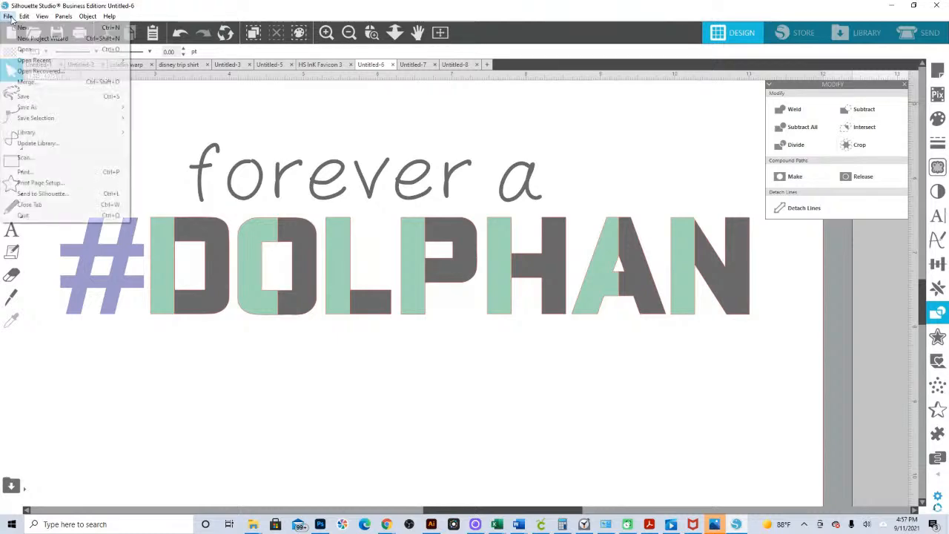
{"action": "left_click", "coordinate": [30, 49]}
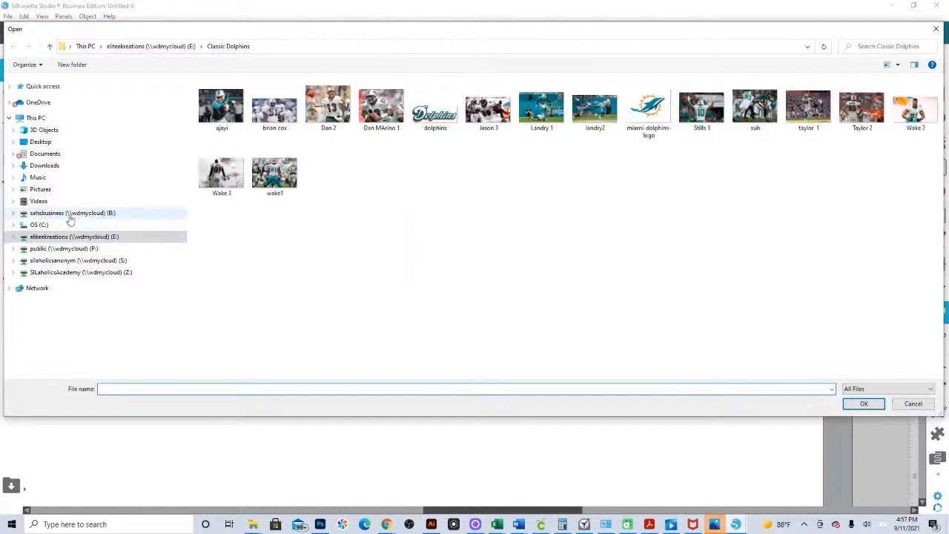
{"action": "left_click", "coordinate": [52, 236]}
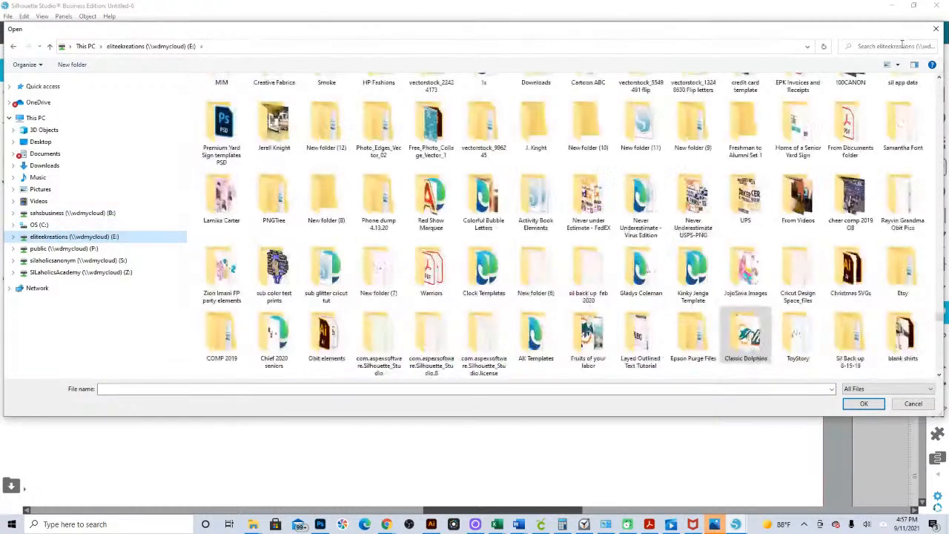
{"action": "left_click", "coordinate": [903, 47]}
{"action": "type", "text": "co"}
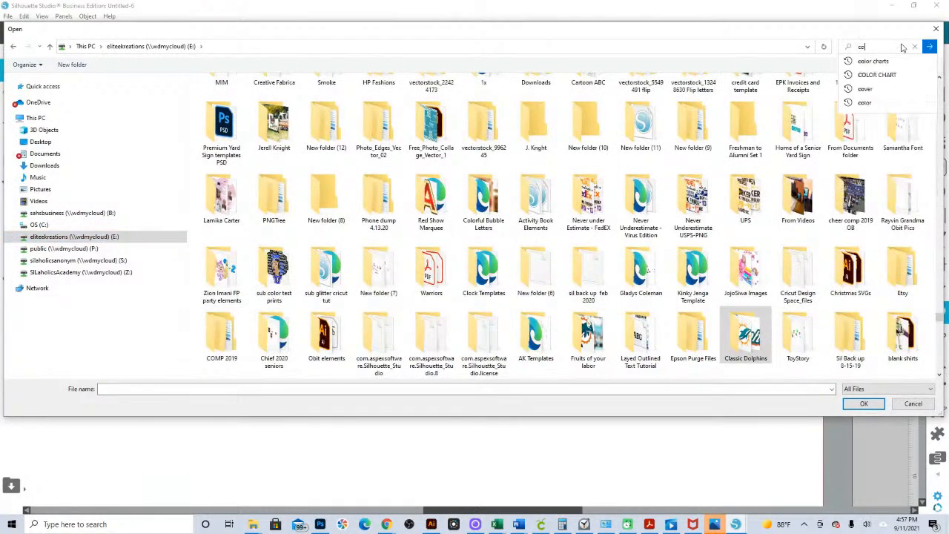
{"action": "type", "text": "lor charts"}
{"action": "key", "text": "Return"}
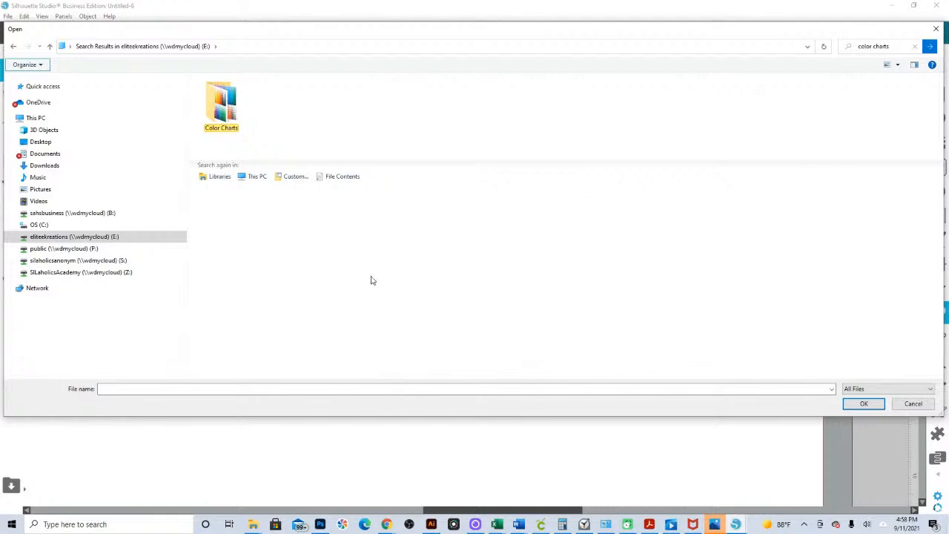
Open Color Code Chart 2 from the Color Code & Reference Charts folder inside Color Charts
{"action": "double_click", "coordinate": [218, 102]}
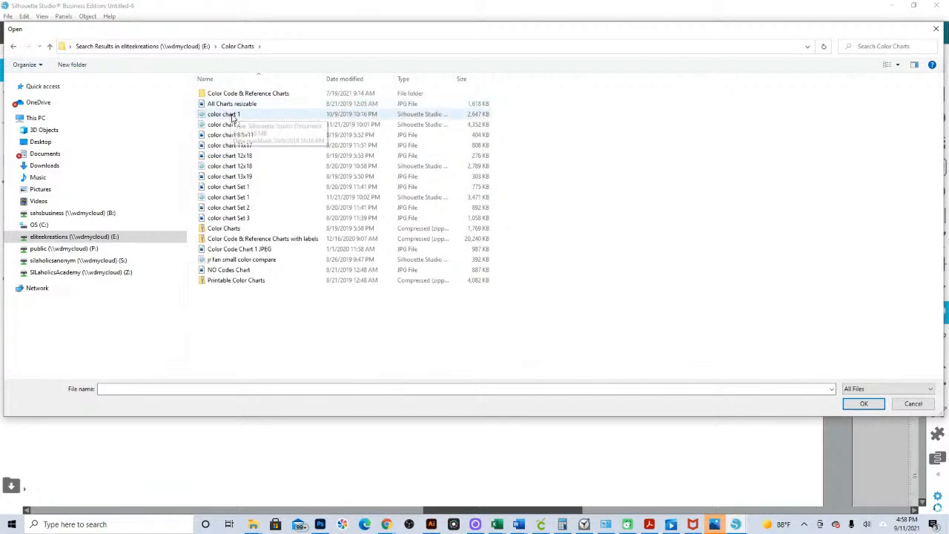
{"action": "double_click", "coordinate": [226, 94]}
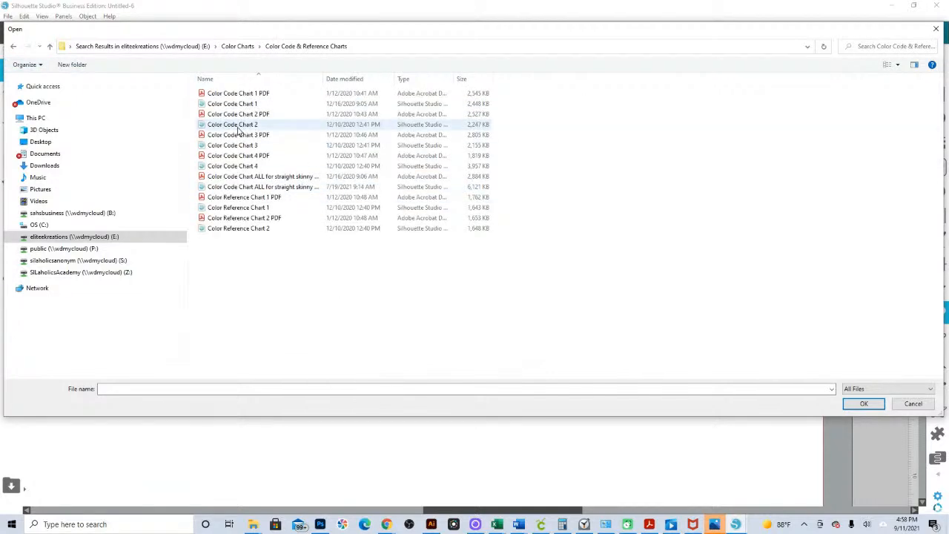
{"action": "double_click", "coordinate": [236, 124]}
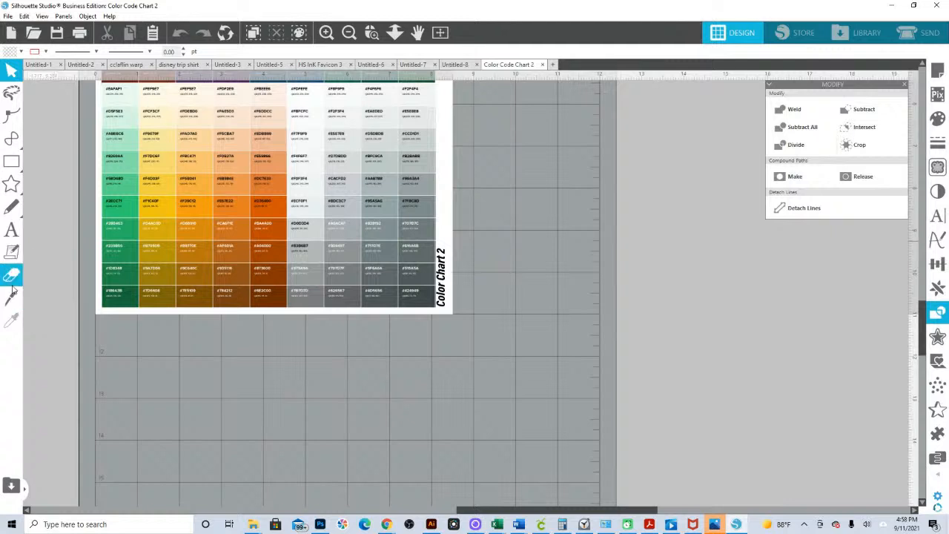
Draw a rectangle about 1.1 by 0.55 in below the color chart and fill it with a dark slate gray sampled from the chart's bottom row
{"action": "left_click", "coordinate": [11, 161]}
{"action": "left_click_drag", "start_coordinate": [289, 337], "coordinate": [345, 365]}
{"action": "left_click", "coordinate": [937, 119]}
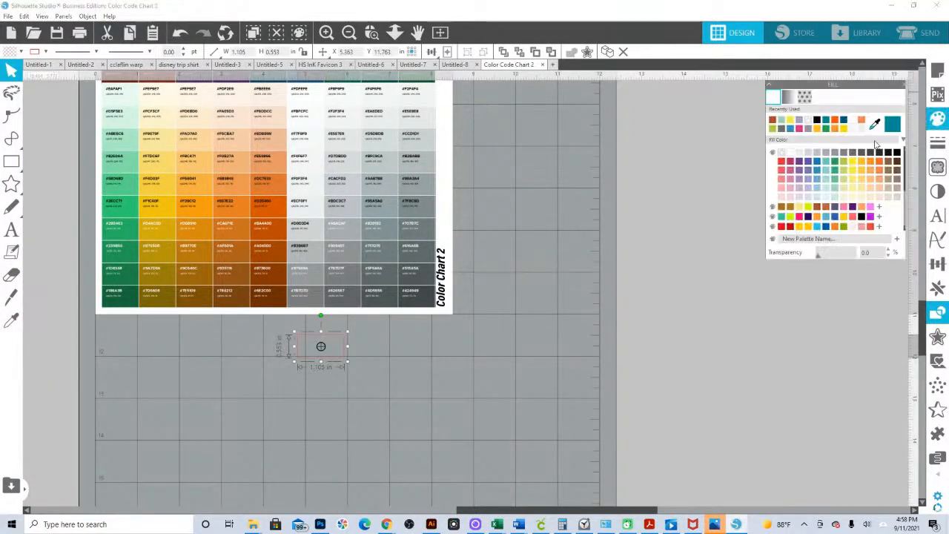
{"action": "left_click", "coordinate": [875, 124]}
{"action": "left_click", "coordinate": [384, 296]}
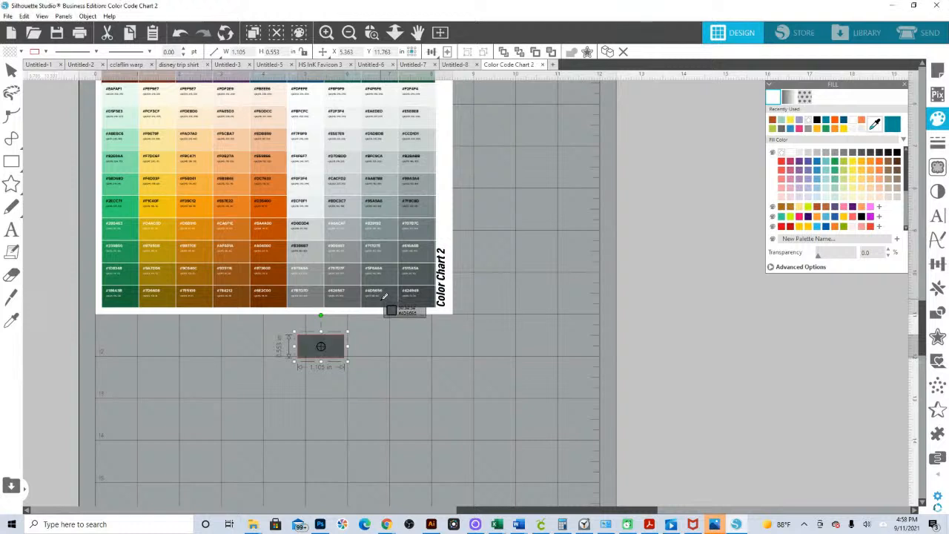
Cut the dark gray rectangle out of the color chart and paste it into the Untitled-6 design
{"action": "right_click", "coordinate": [342, 353]}
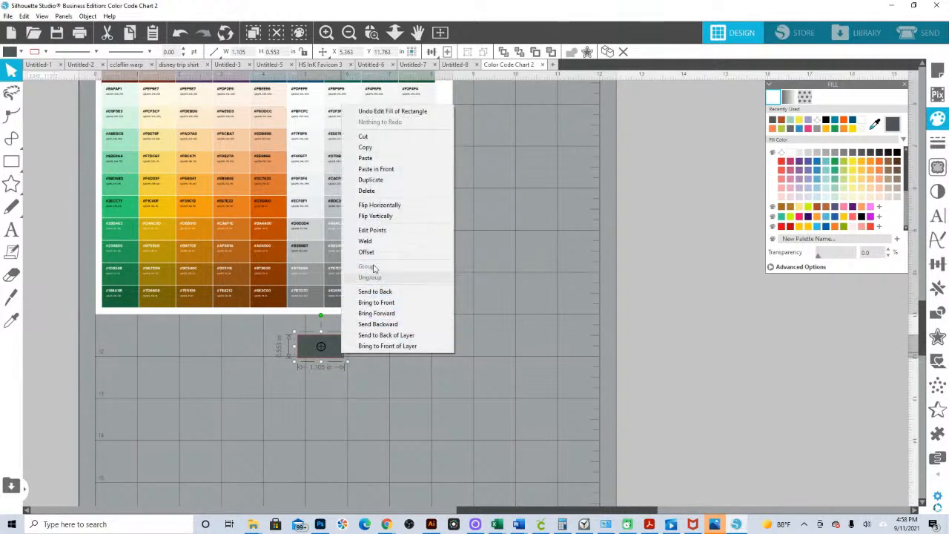
{"action": "left_click", "coordinate": [371, 137]}
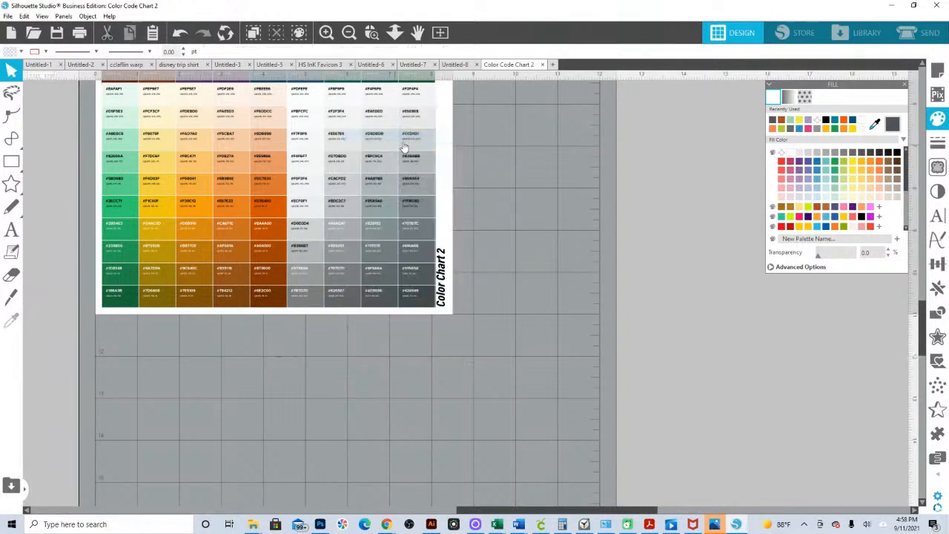
{"action": "left_click", "coordinate": [372, 64]}
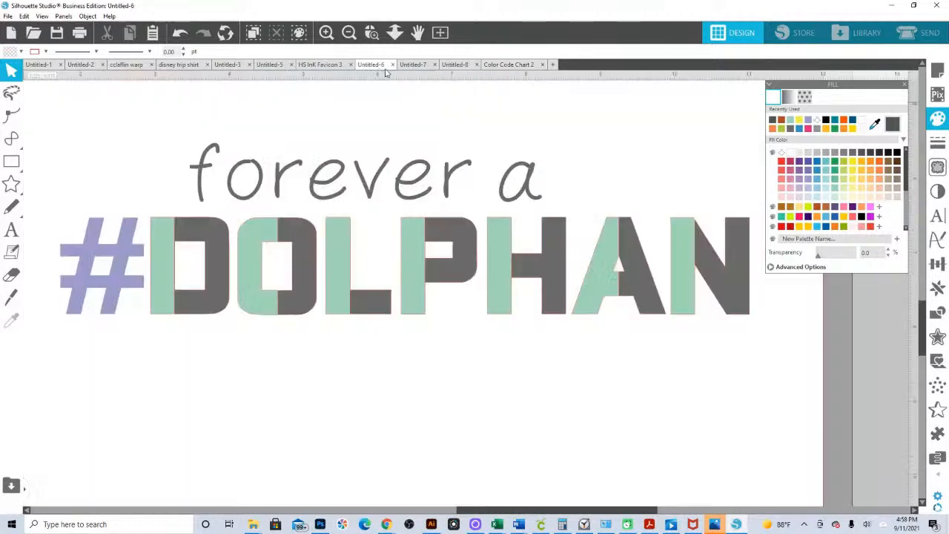
{"action": "right_click", "coordinate": [319, 381]}
{"action": "left_click", "coordinate": [350, 427]}
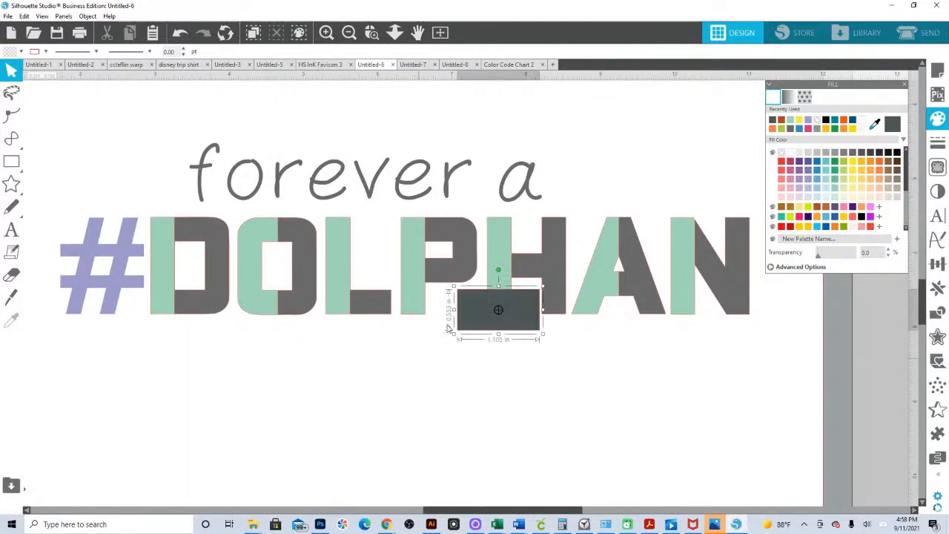
Move the pasted gray rectangle beside the column of team color swatches outside the page
{"action": "left_click_drag", "start_coordinate": [438, 313], "coordinate": [21, 298]}
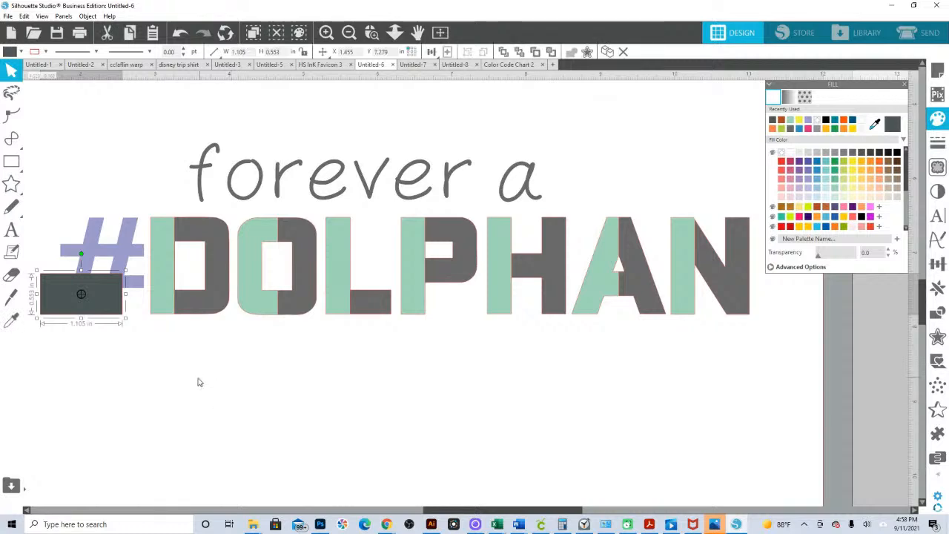
{"action": "left_click_drag", "start_coordinate": [283, 363], "coordinate": [462, 319]}
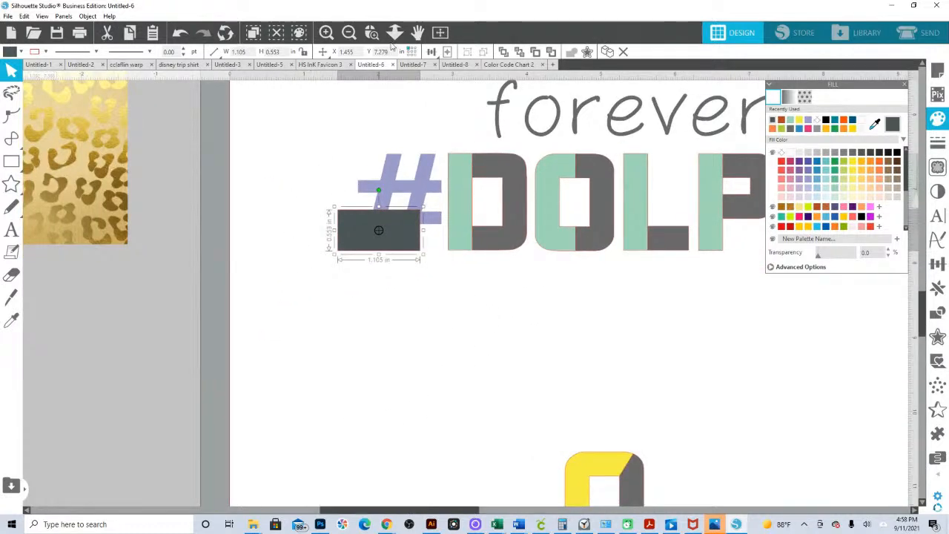
{"action": "left_click_drag", "start_coordinate": [297, 165], "coordinate": [288, 333]}
{"action": "left_click_drag", "start_coordinate": [370, 394], "coordinate": [136, 43]}
{"action": "left_click_drag", "start_coordinate": [291, 159], "coordinate": [240, 457]}
{"action": "left_click_drag", "start_coordinate": [116, 377], "coordinate": [155, 188]}
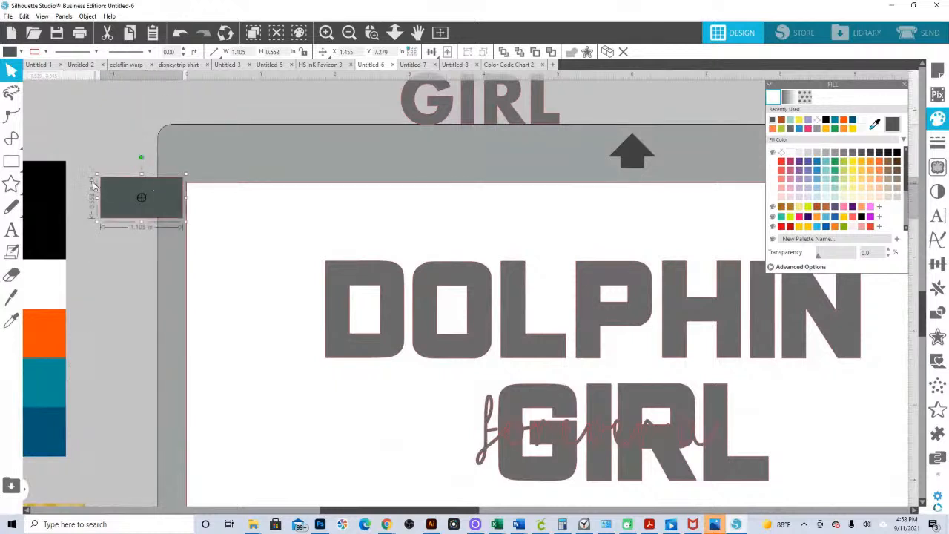
Recolor the top swatch of the column with the rectangle's dark gray and no outline, and delete the sample rectangle
{"action": "left_click", "coordinate": [44, 182]}
{"action": "key", "text": "i"}
{"action": "left_click", "coordinate": [153, 194]}
{"action": "left_click", "coordinate": [45, 51]}
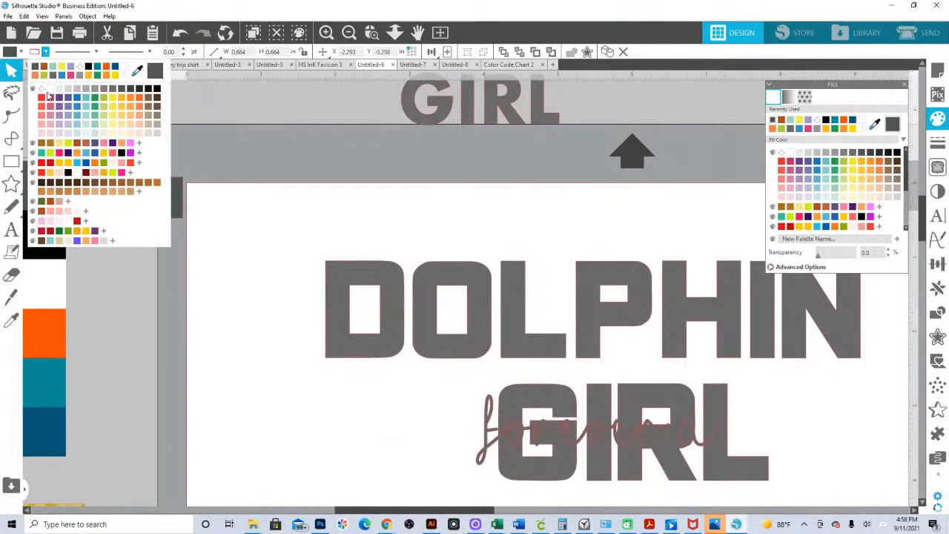
{"action": "left_click", "coordinate": [163, 212]}
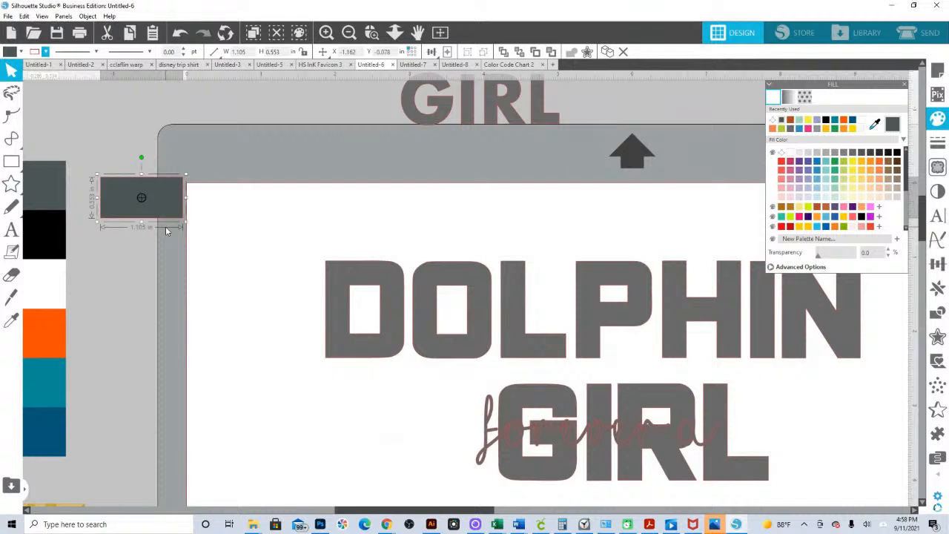
{"action": "key", "text": "Delete"}
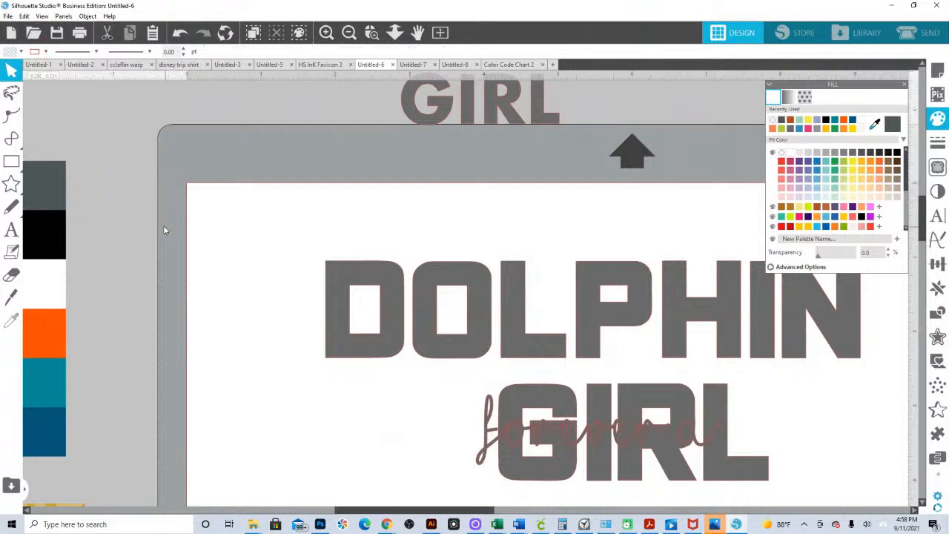
Move the whole column of color swatches onto the page, just before the # of #DOLPHAN
{"action": "left_click", "coordinate": [396, 34]}
{"action": "left_click_drag", "start_coordinate": [397, 184], "coordinate": [388, 152]}
{"action": "left_click", "coordinate": [264, 267]}
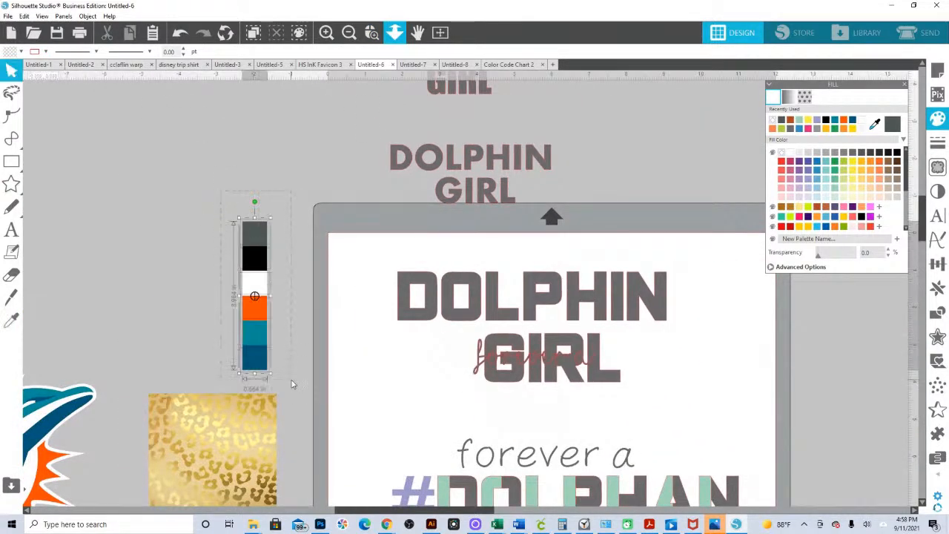
{"action": "left_click_drag", "start_coordinate": [258, 245], "coordinate": [369, 481]}
{"action": "left_click_drag", "start_coordinate": [519, 496], "coordinate": [479, 332]}
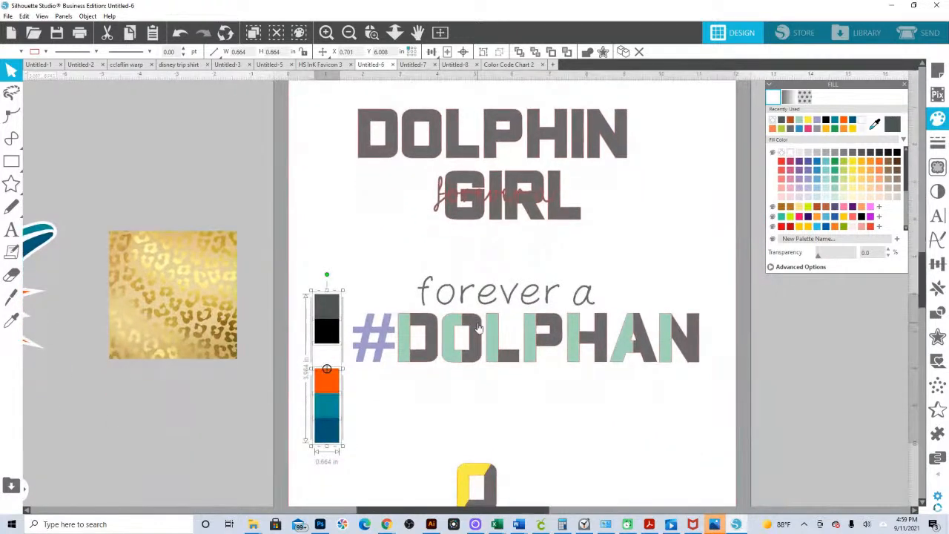
{"action": "left_click", "coordinate": [459, 410]}
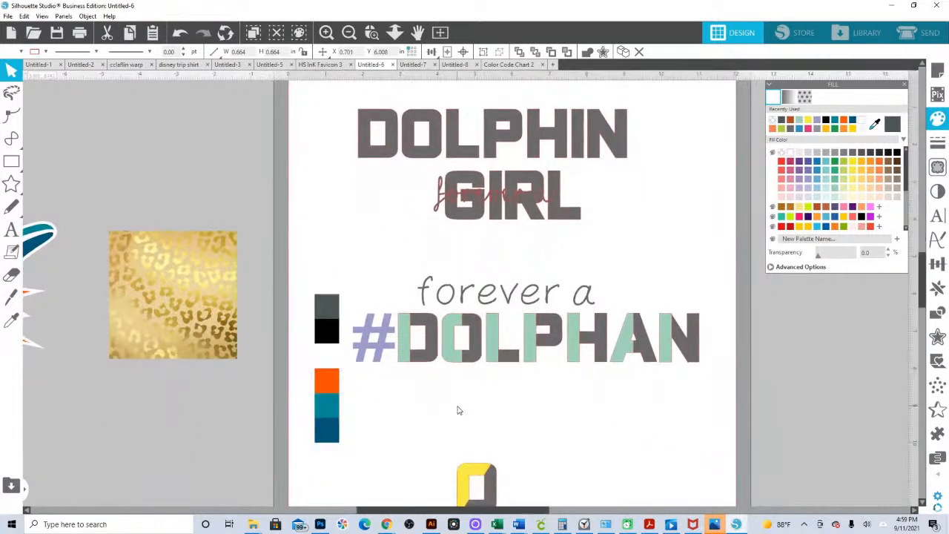
Select the dark parts of all seven DOLPHAN letters and fill them with the dark slate gray of the top swatch
{"action": "left_click", "coordinate": [433, 361]}
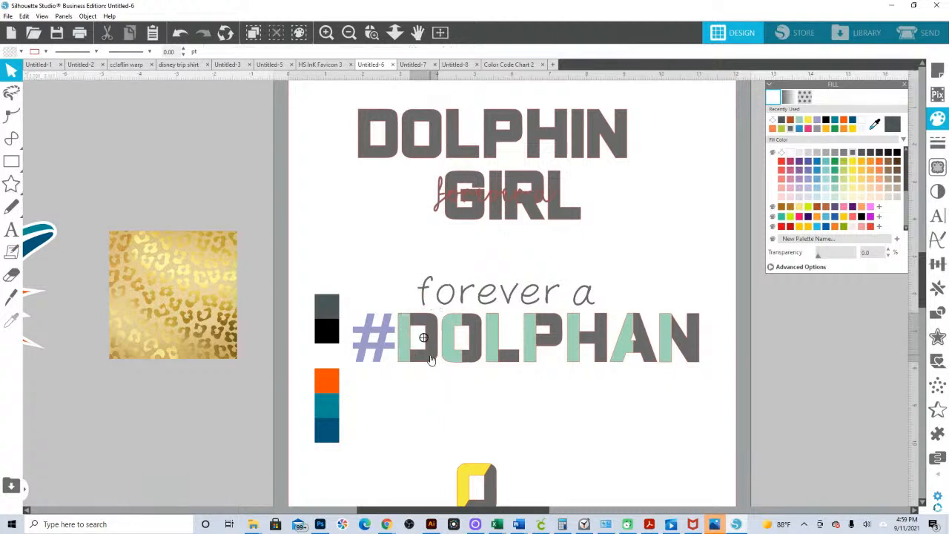
{"action": "left_click", "coordinate": [469, 359], "text": "shift"}
{"action": "left_click", "coordinate": [508, 364], "text": "shift"}
{"action": "left_click", "coordinate": [556, 349], "text": "shift"}
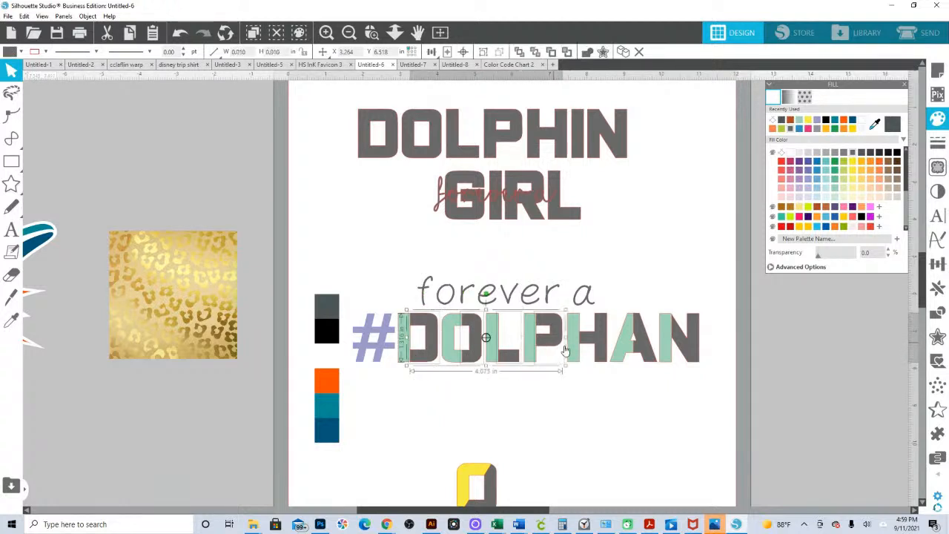
{"action": "left_click", "coordinate": [606, 348], "text": "shift"}
{"action": "left_click", "coordinate": [645, 349], "text": "shift"}
{"action": "left_click", "coordinate": [678, 348], "text": "shift"}
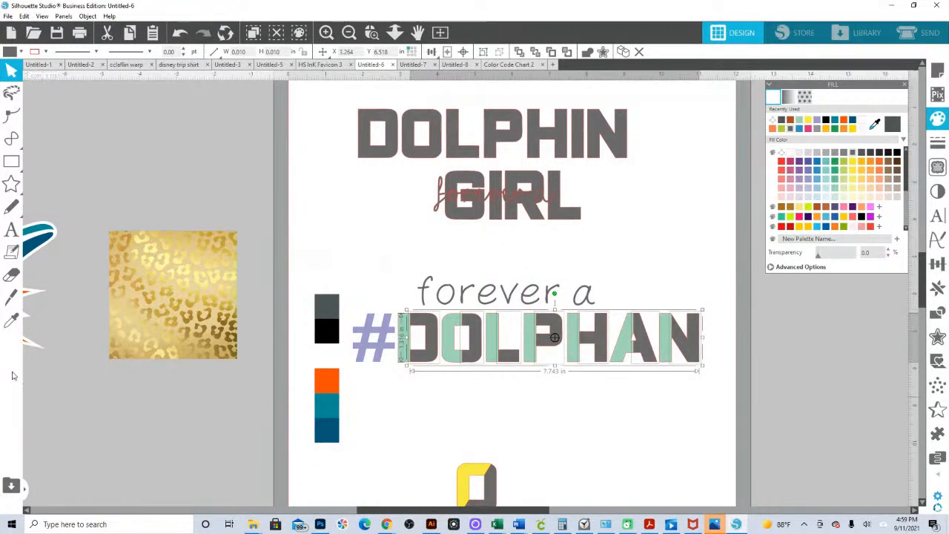
{"action": "left_click", "coordinate": [9, 323]}
{"action": "left_click", "coordinate": [336, 301]}
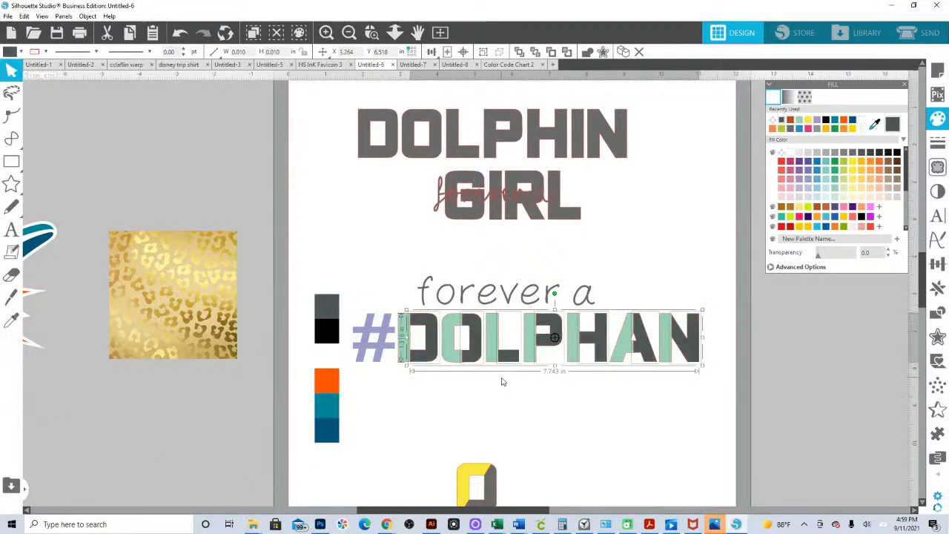
Combine the selected dark gray letter parts of DOLPHAN into one compound path
{"action": "right_click", "coordinate": [430, 362]}
{"action": "left_click", "coordinate": [464, 244]}
{"action": "left_click", "coordinate": [430, 442]}
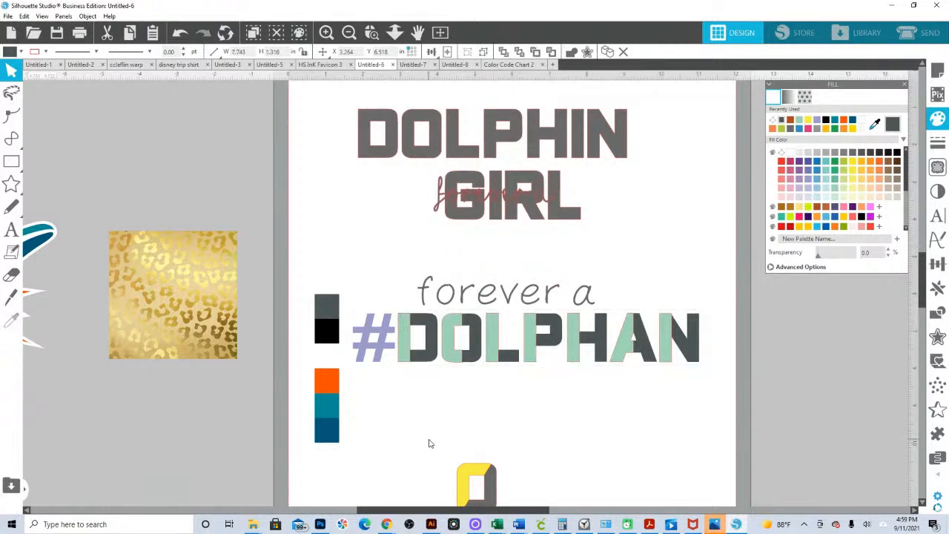
Fill the green parts of the letters D, P and N in DOLPHAN with the orange sampled from the swatch column
{"action": "left_click", "coordinate": [409, 360]}
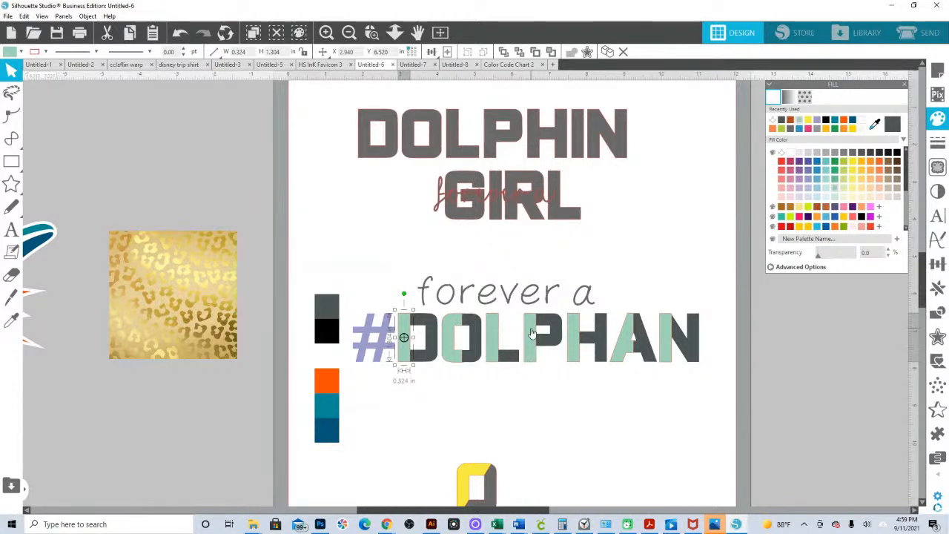
{"action": "left_click", "coordinate": [532, 333]}
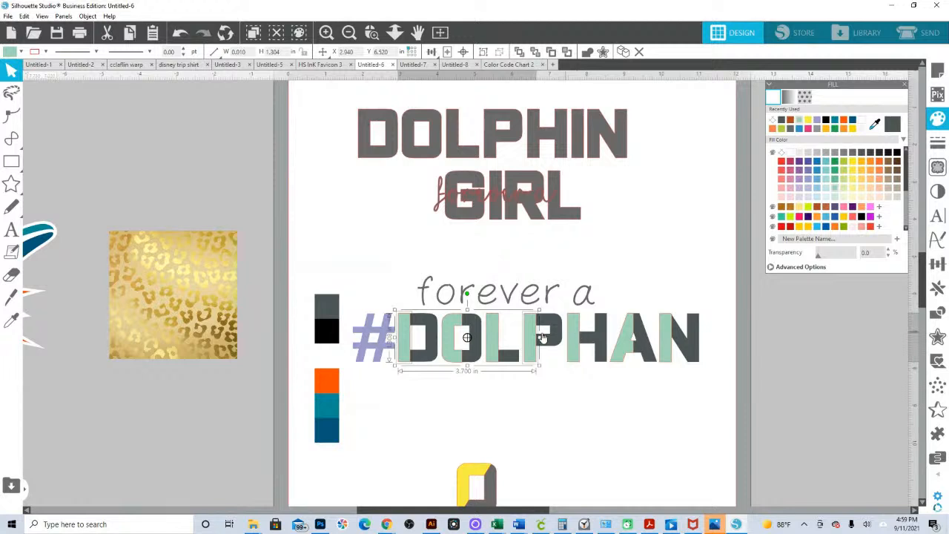
{"action": "left_click", "coordinate": [665, 340], "text": "shift"}
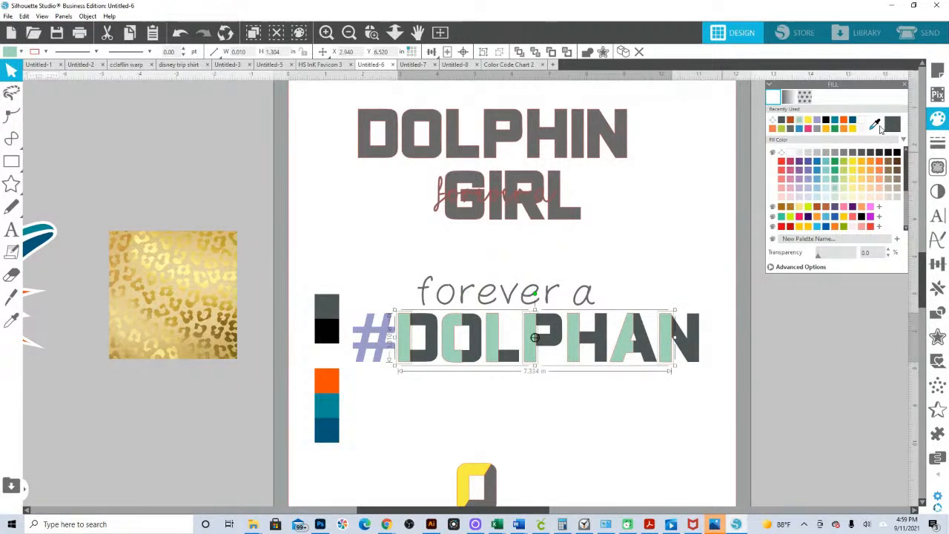
{"action": "left_click", "coordinate": [876, 126]}
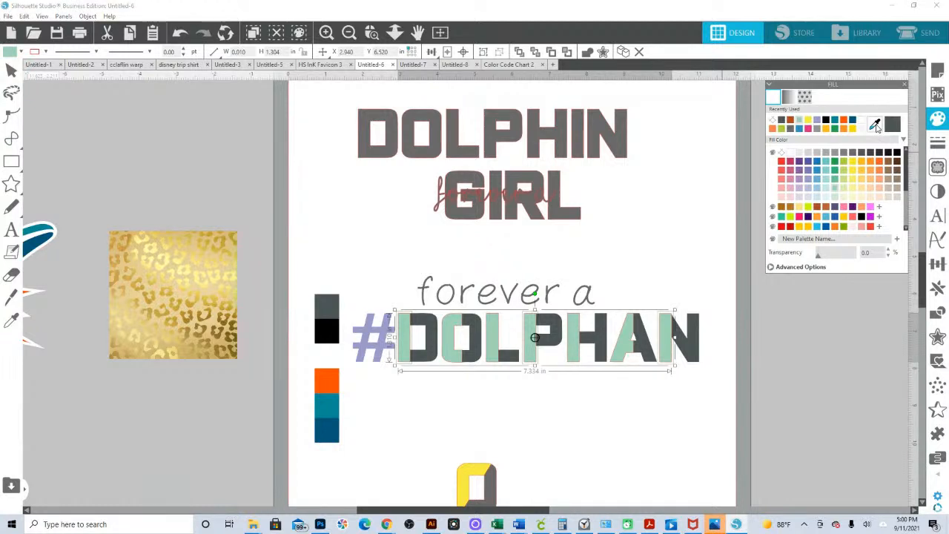
{"action": "left_click", "coordinate": [327, 382]}
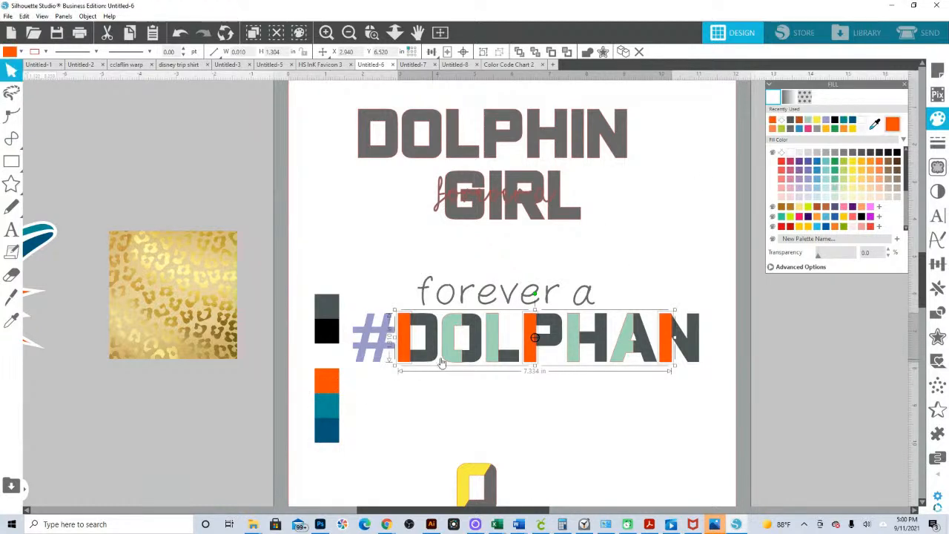
Fill the green parts of the letters O and H in DOLPHAN with the teal sampled from the swatch column
{"action": "left_click", "coordinate": [453, 360]}
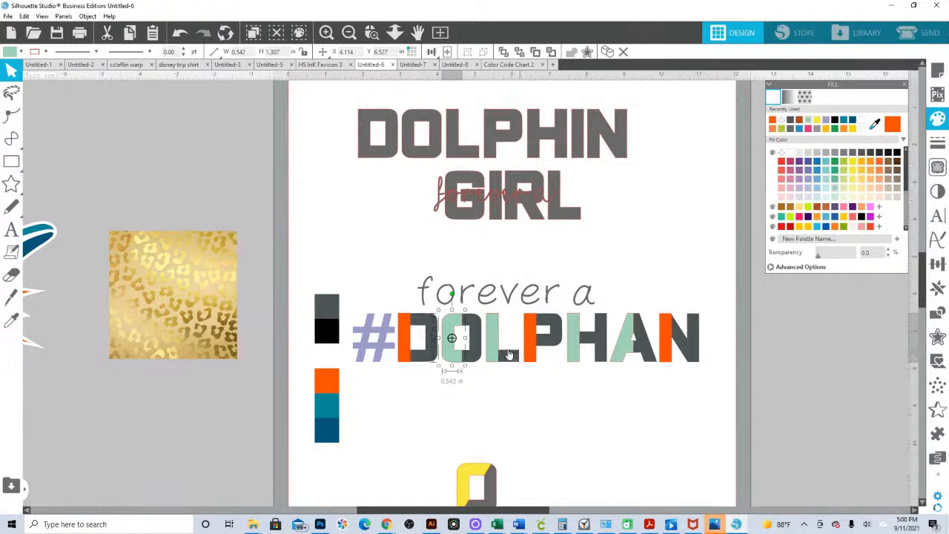
{"action": "left_click", "coordinate": [571, 353], "text": "shift"}
{"action": "left_click", "coordinate": [11, 321]}
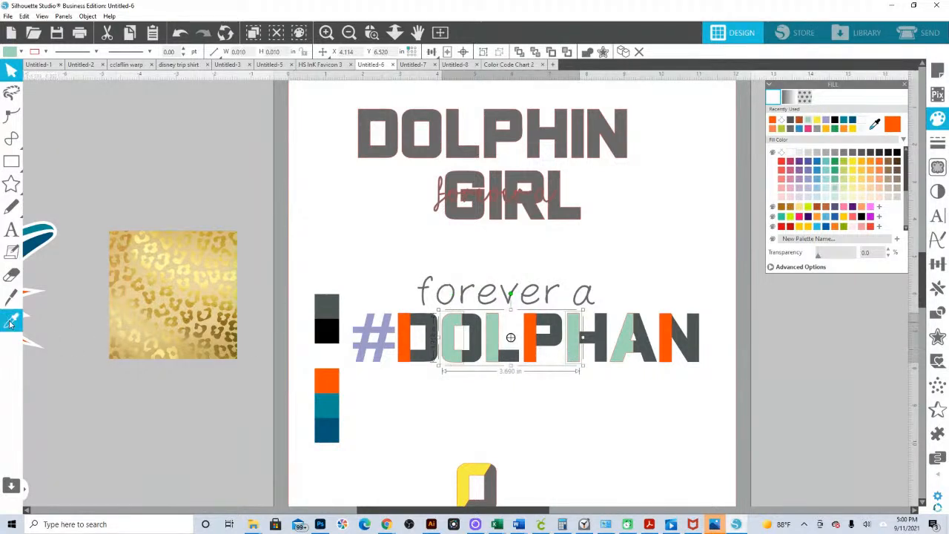
{"action": "left_click", "coordinate": [332, 402]}
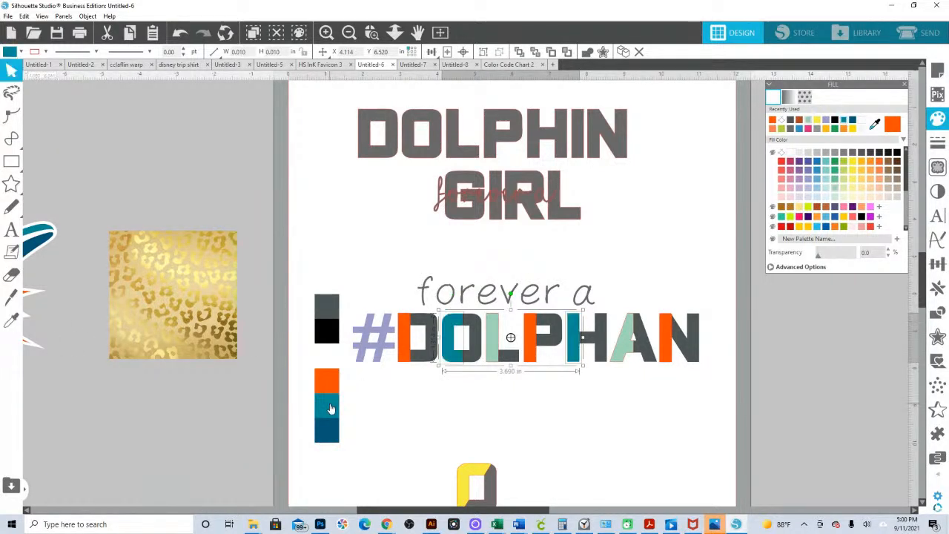
Fill the green parts of the letters L and A with the navy blue swatch color, and the # with teal
{"action": "left_click", "coordinate": [496, 358]}
{"action": "left_click", "coordinate": [647, 361], "text": "shift"}
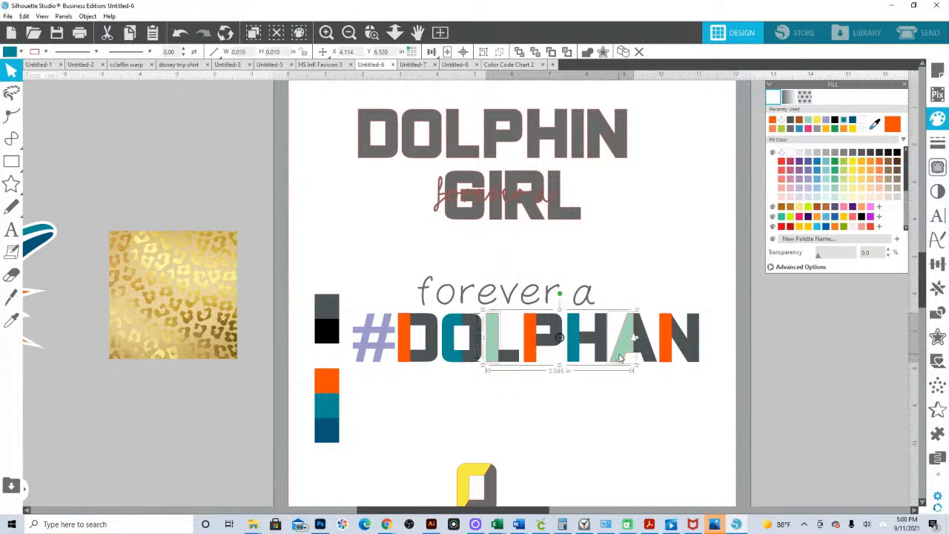
{"action": "key", "text": "i"}
{"action": "left_click", "coordinate": [337, 432]}
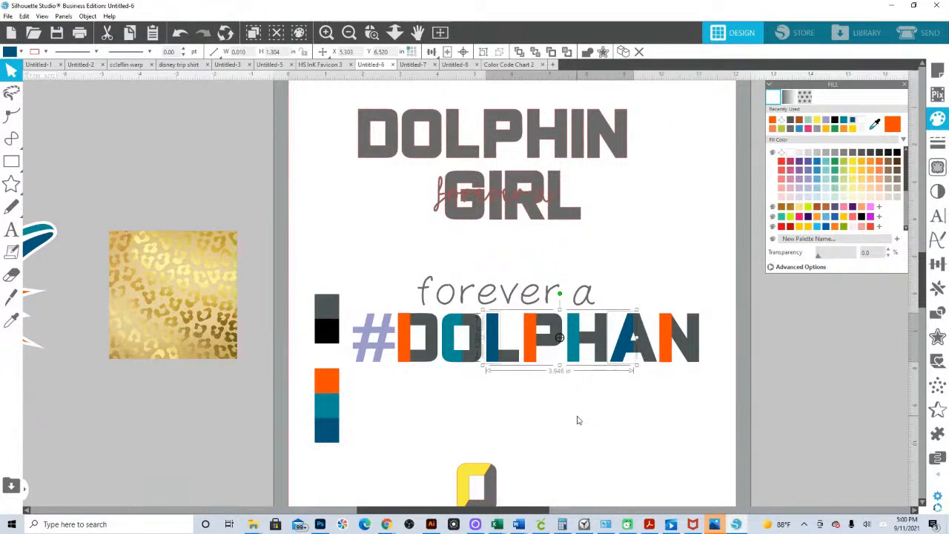
{"action": "left_click", "coordinate": [381, 358]}
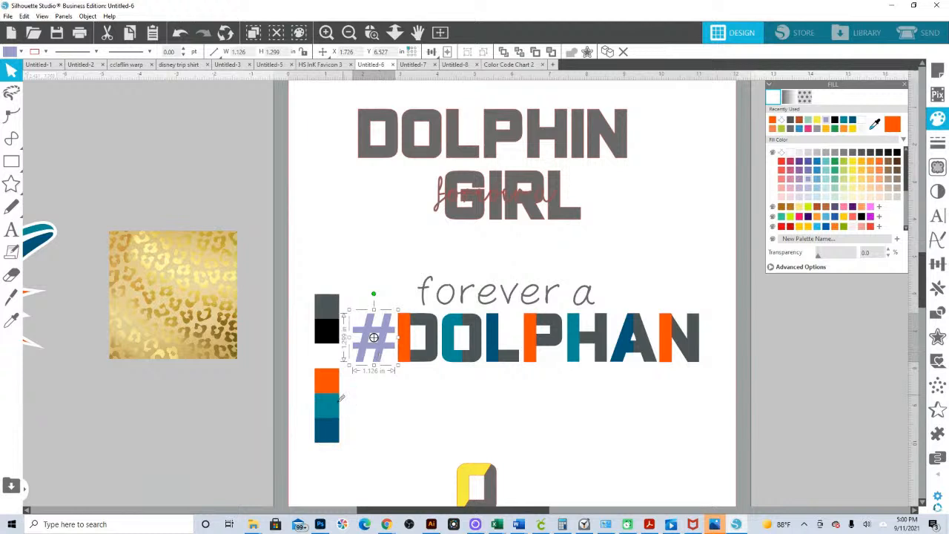
{"action": "left_click", "coordinate": [343, 400]}
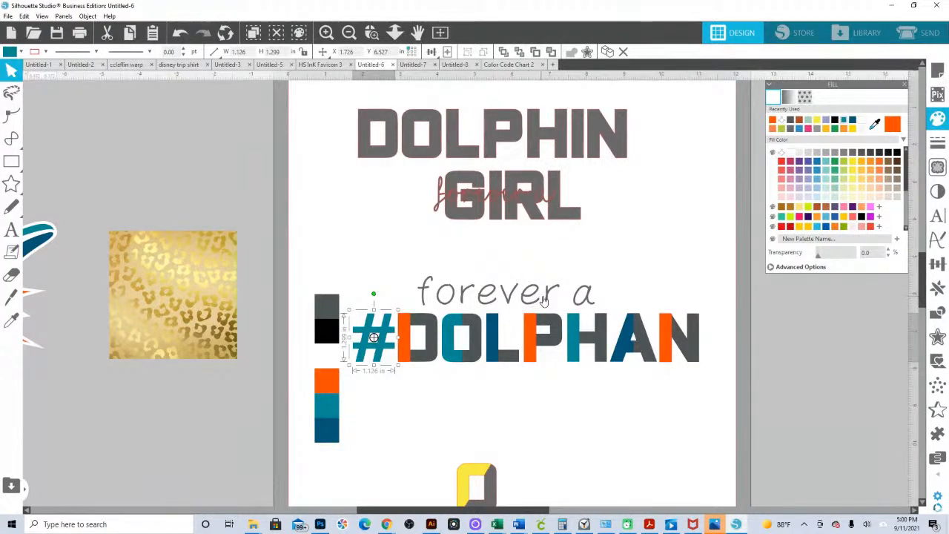
Fill the "forever a" text with the orange swatch color and move it above the end of DOLPHAN, flush with the N
{"action": "left_click", "coordinate": [545, 299]}
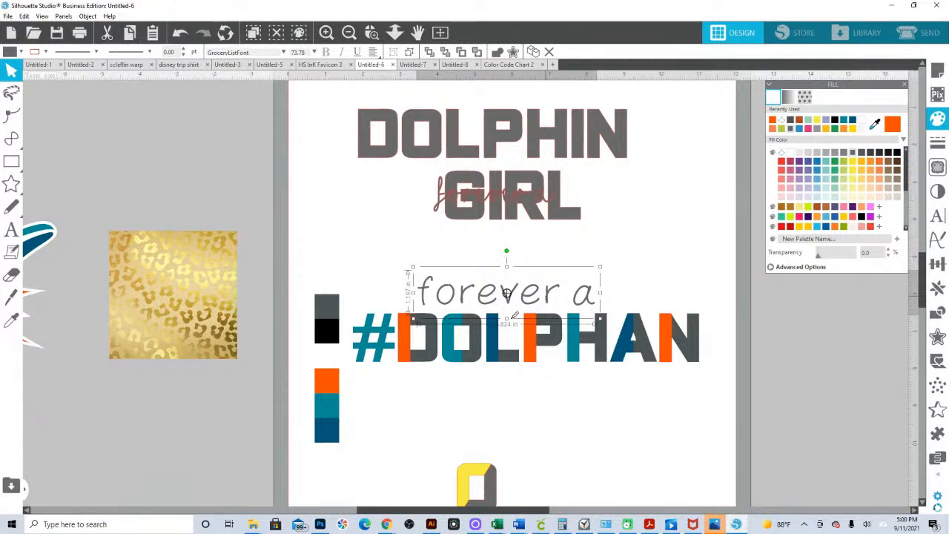
{"action": "key", "text": "i"}
{"action": "left_click", "coordinate": [330, 381]}
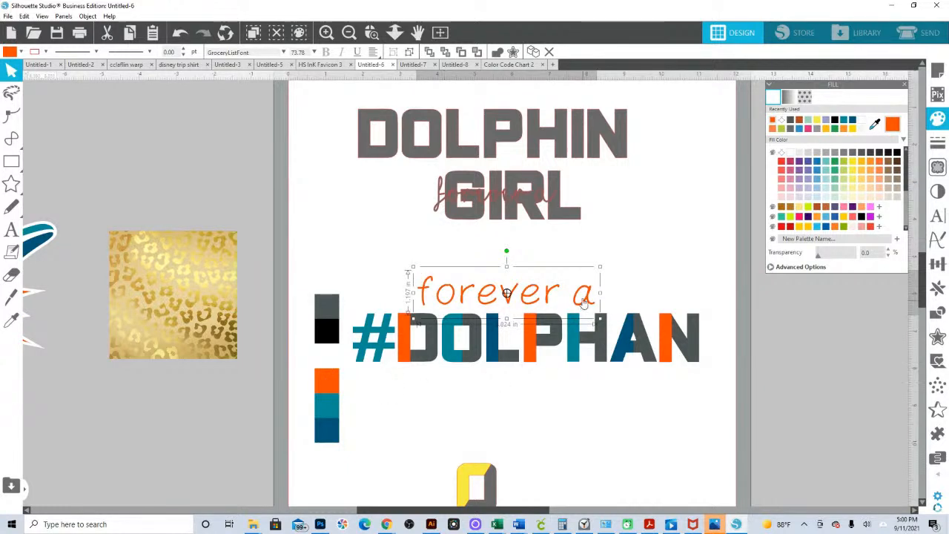
{"action": "left_click_drag", "start_coordinate": [583, 299], "coordinate": [654, 299]}
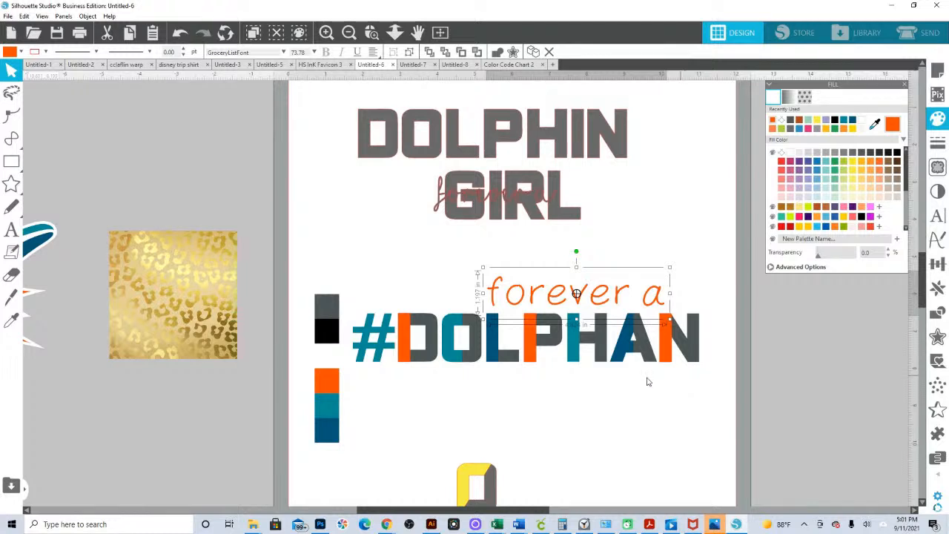
{"action": "left_click_drag", "start_coordinate": [652, 300], "coordinate": [684, 302]}
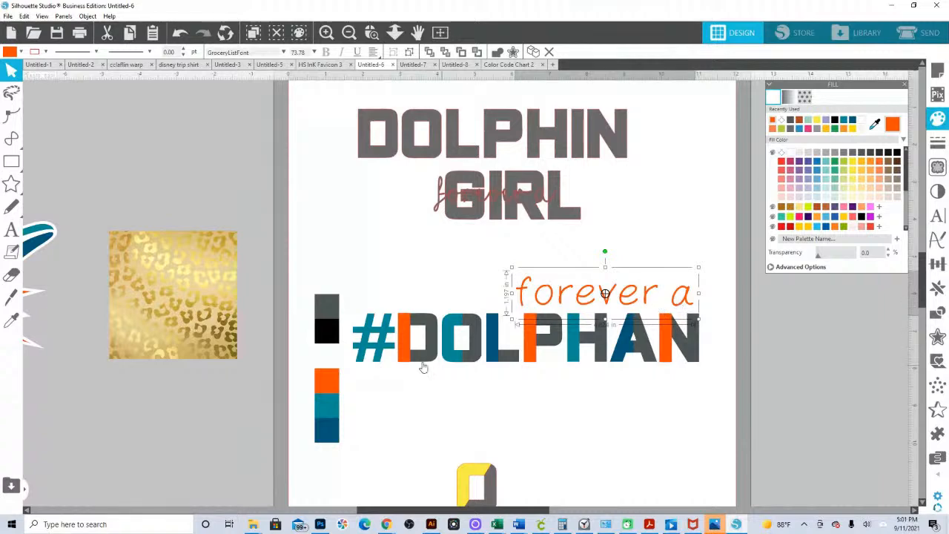
Pull the Miami Dolphins logo closer to the page and place a copy of the colored #DOLPHAN lettering off the page's lower right
{"action": "left_click_drag", "start_coordinate": [31, 257], "coordinate": [178, 246]}
{"action": "left_click", "coordinate": [276, 268]}
{"action": "left_click", "coordinate": [386, 339]}
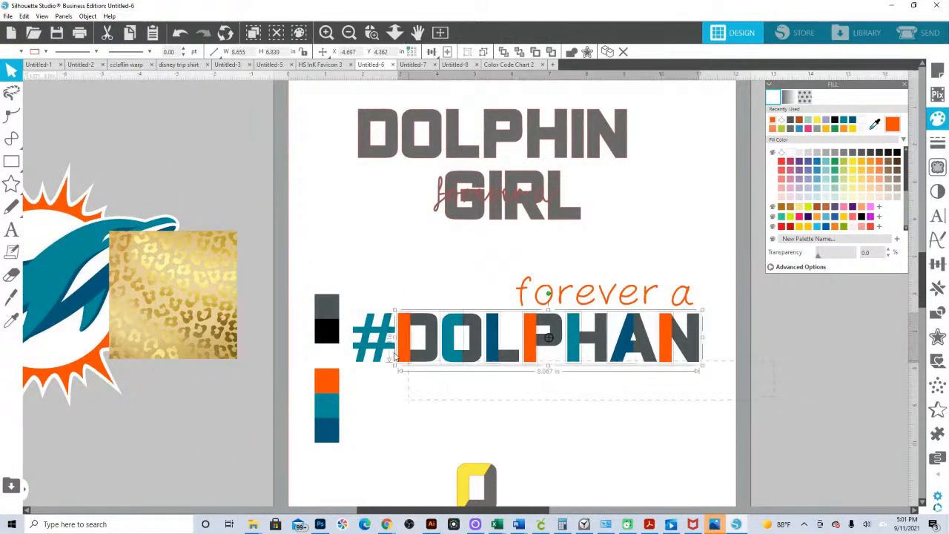
{"action": "left_click_drag", "start_coordinate": [381, 340], "coordinate": [749, 464]}
Move the Miami Dolphins logo over the start of #DOLPHAN on the page and bring it to the front
{"action": "left_click", "coordinate": [63, 300]}
{"action": "left_click_drag", "start_coordinate": [63, 301], "coordinate": [464, 332]}
{"action": "right_click", "coordinate": [476, 332]}
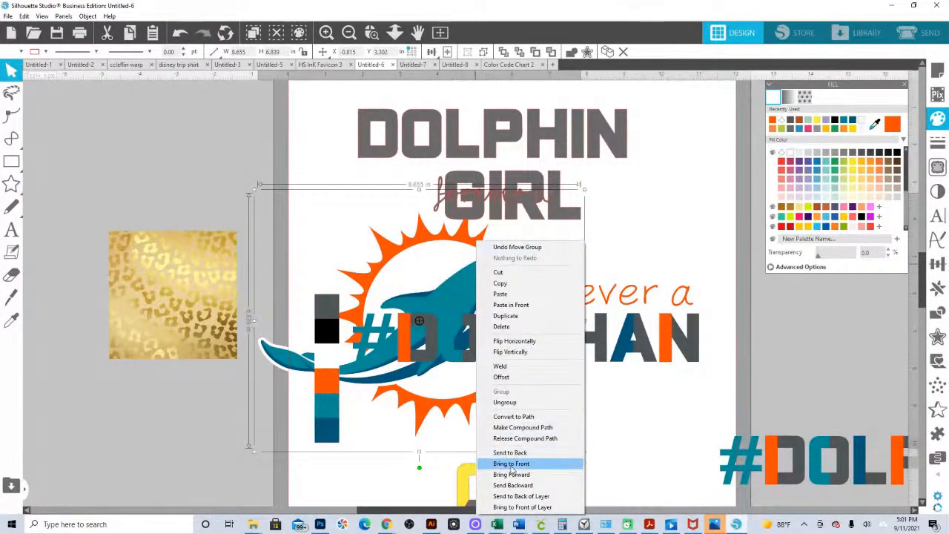
{"action": "left_click", "coordinate": [511, 464]}
Scale the logo down to about 2.64 in wide and position it over the letter O of DOLPHAN
{"action": "left_click_drag", "start_coordinate": [584, 189], "coordinate": [338, 380]}
{"action": "left_click_drag", "start_coordinate": [302, 416], "coordinate": [457, 330]}
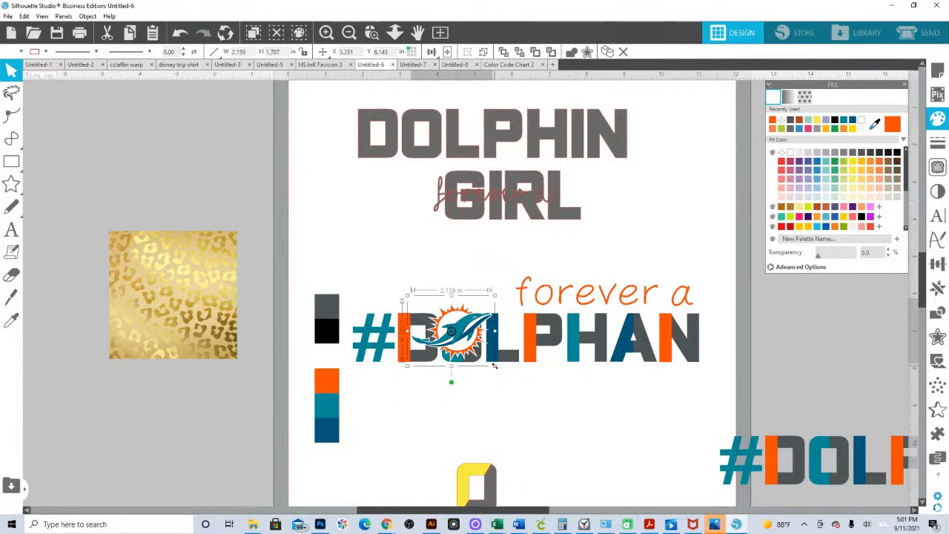
{"action": "left_click_drag", "start_coordinate": [496, 365], "coordinate": [510, 392]}
{"action": "left_click_drag", "start_coordinate": [476, 348], "coordinate": [470, 347]}
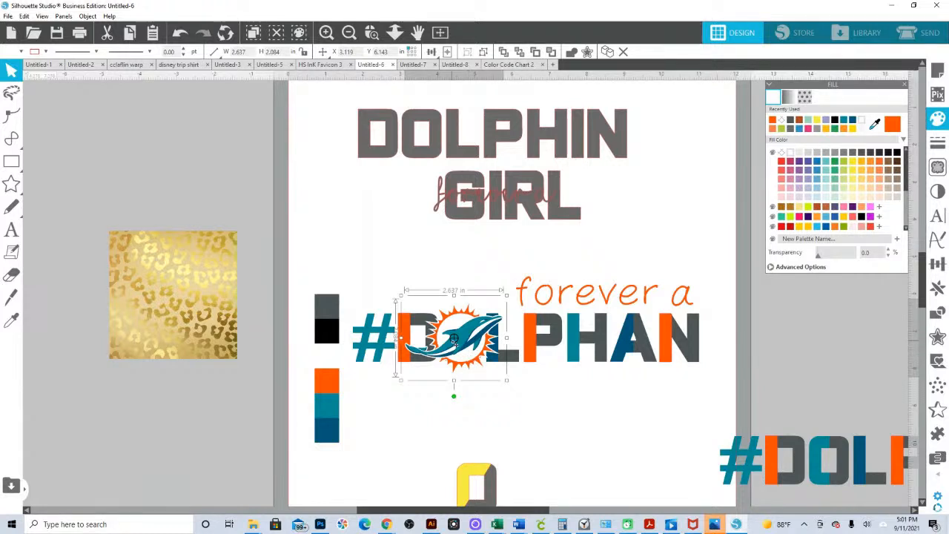
Move the "forever a" text back toward the middle, slightly higher above #DOLPHAN, and convert it to a path
{"action": "left_click_drag", "start_coordinate": [523, 304], "coordinate": [481, 308]}
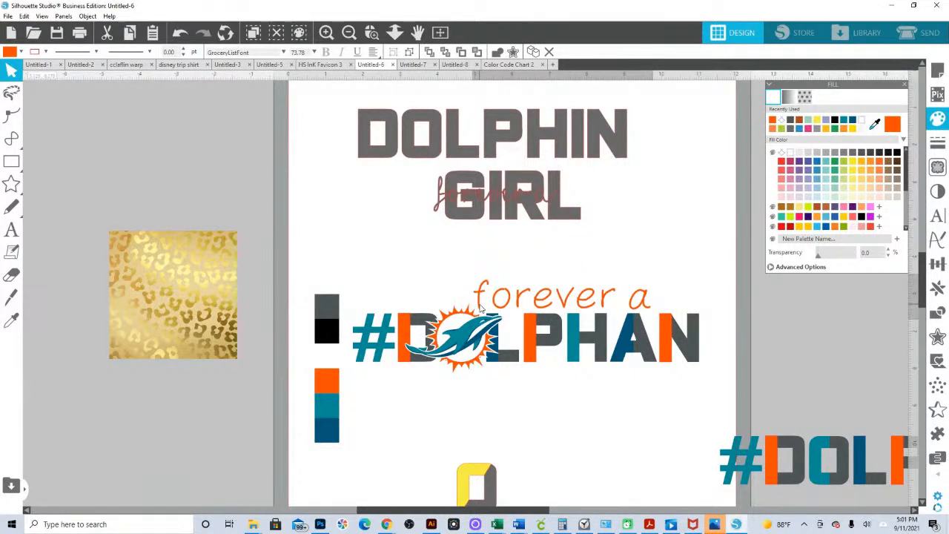
{"action": "left_click_drag", "start_coordinate": [481, 310], "coordinate": [453, 296]}
{"action": "right_click", "coordinate": [454, 295]}
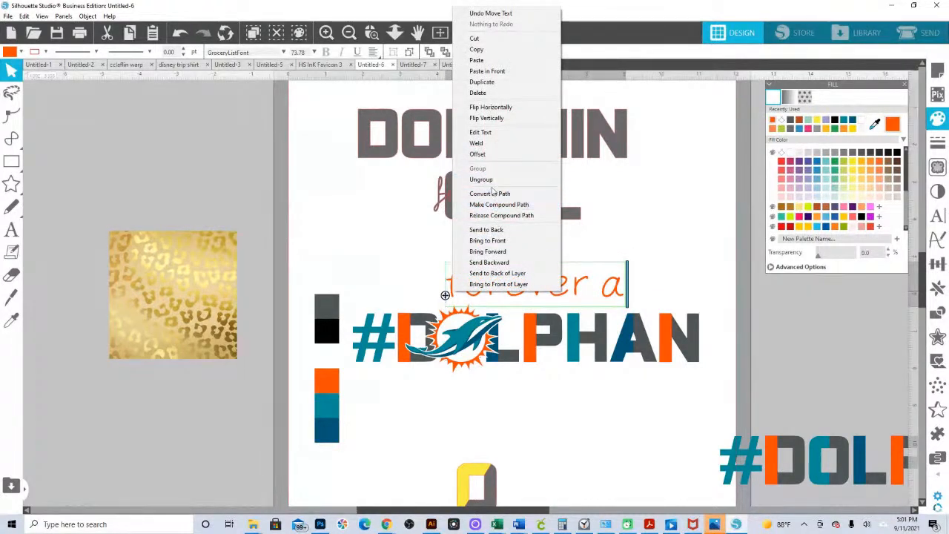
{"action": "left_click", "coordinate": [494, 195]}
Select all the #DOLPHAN pieces together with the Dolphins logo and group them
{"action": "left_click", "coordinate": [362, 336]}
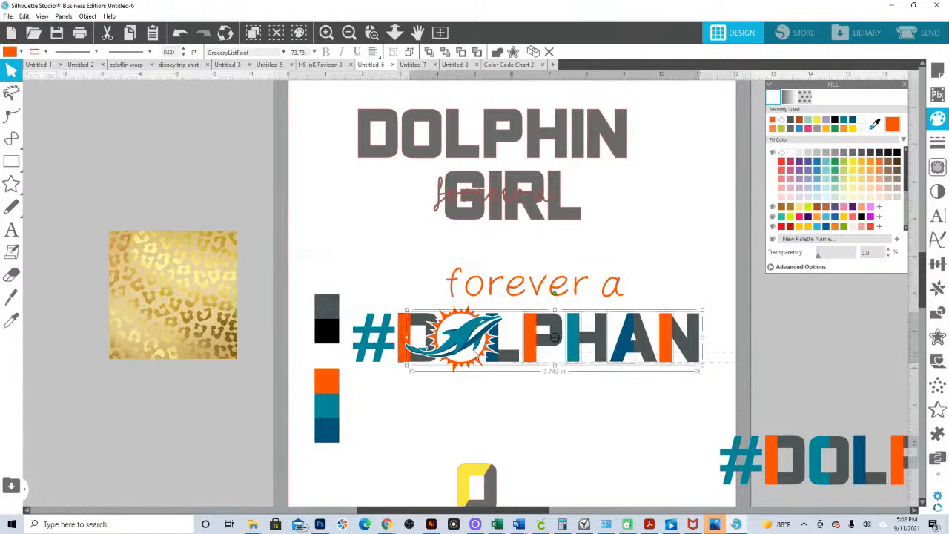
{"action": "right_click", "coordinate": [363, 335]}
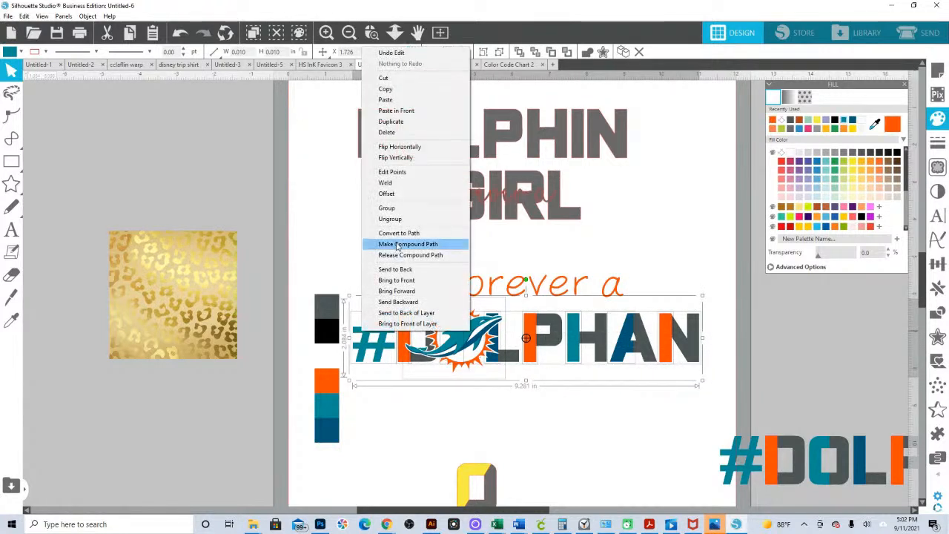
{"action": "left_click", "coordinate": [397, 213]}
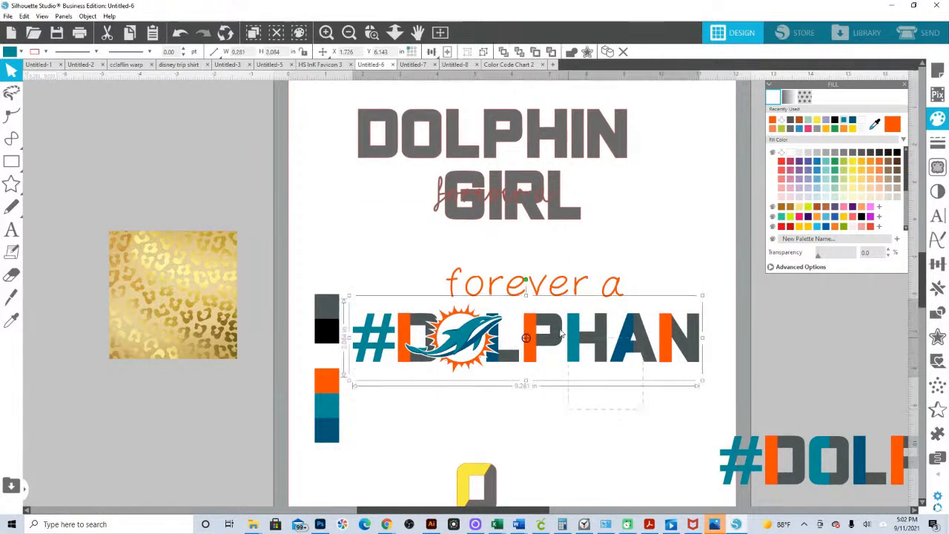
Center the "forever a" lettering horizontally with the #DOLPHAN group
{"action": "left_click", "coordinate": [523, 285], "text": "shift"}
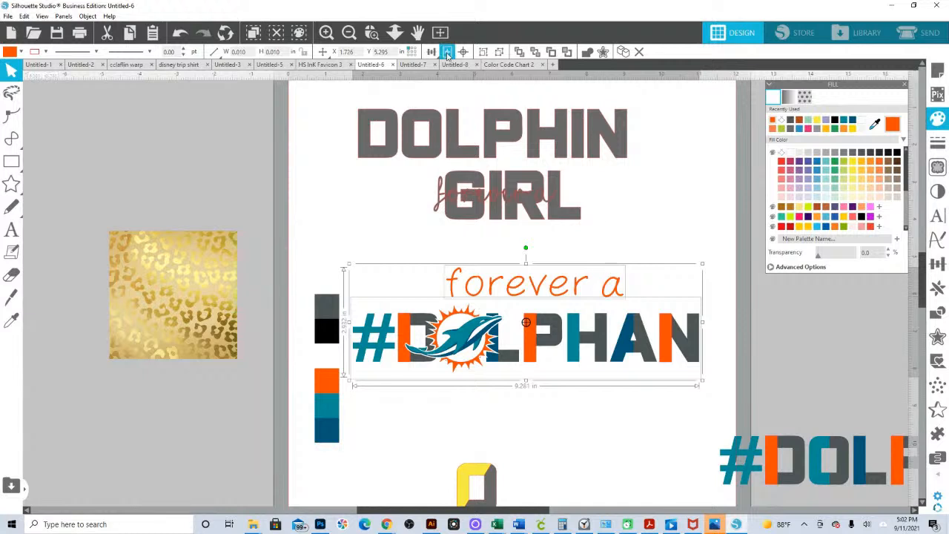
{"action": "left_click", "coordinate": [431, 51]}
{"action": "left_click", "coordinate": [447, 68]}
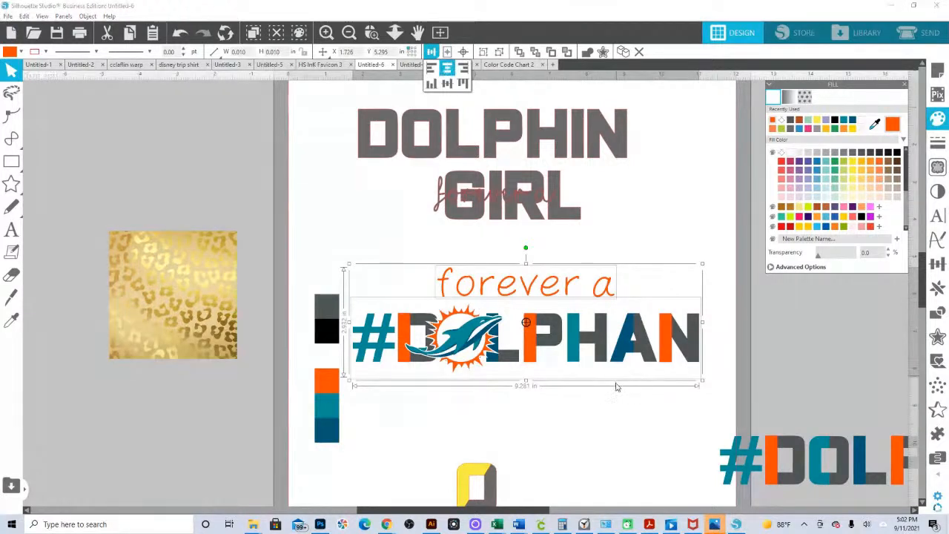
{"action": "left_click", "coordinate": [619, 388]}
Create a thin rounded-corner offset around the "forever a" lettering to thicken its strokes
{"action": "left_click", "coordinate": [597, 293]}
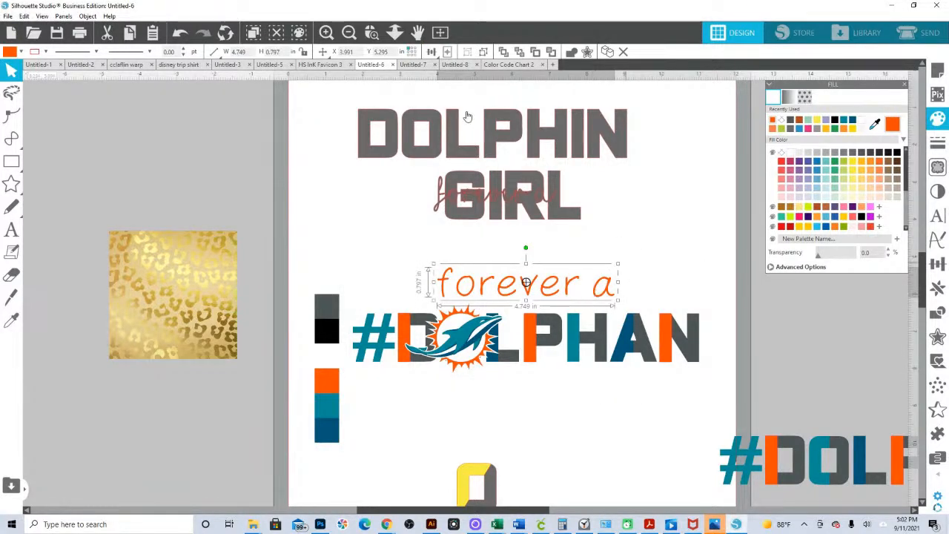
{"action": "left_click", "coordinate": [372, 32]}
{"action": "left_click_drag", "start_coordinate": [397, 229], "coordinate": [687, 335]}
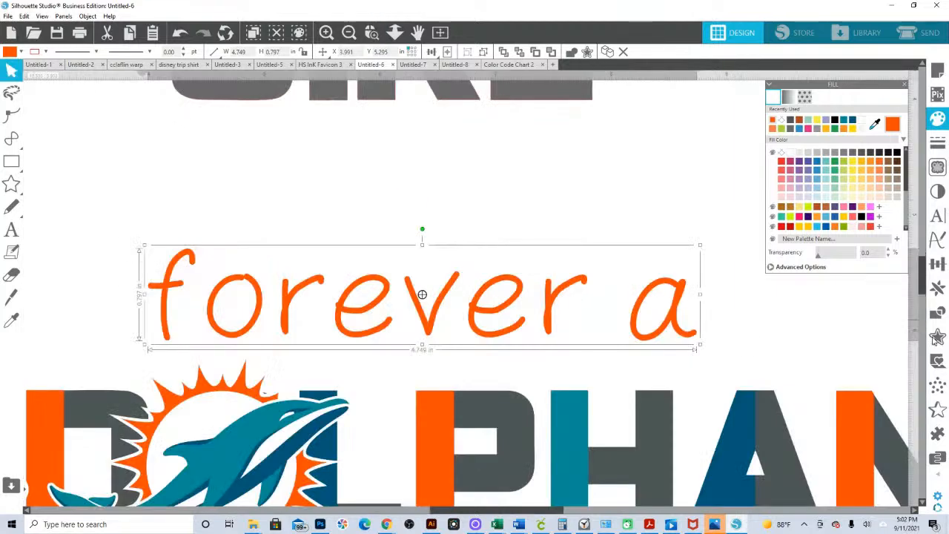
{"action": "left_click", "coordinate": [938, 339]}
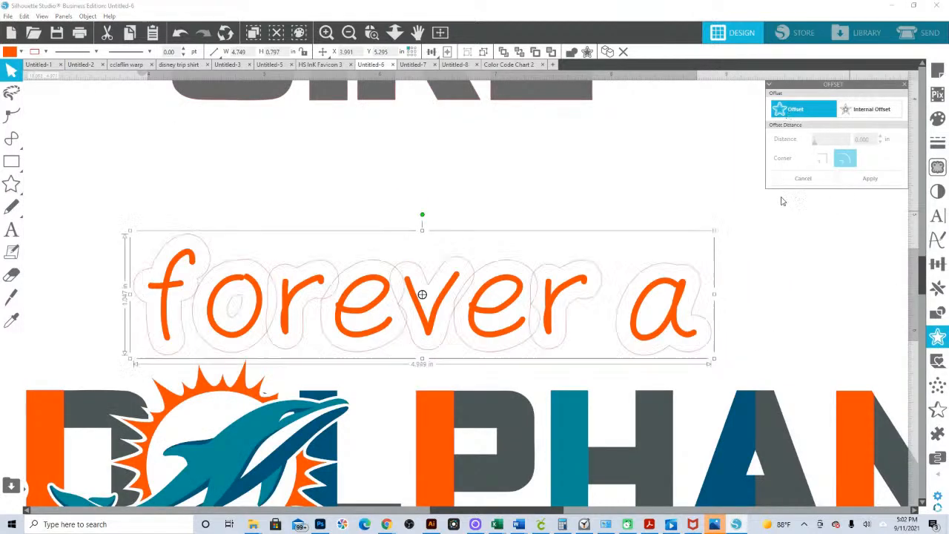
{"action": "left_click", "coordinate": [790, 111]}
{"action": "left_click_drag", "start_coordinate": [818, 146], "coordinate": [815, 146]}
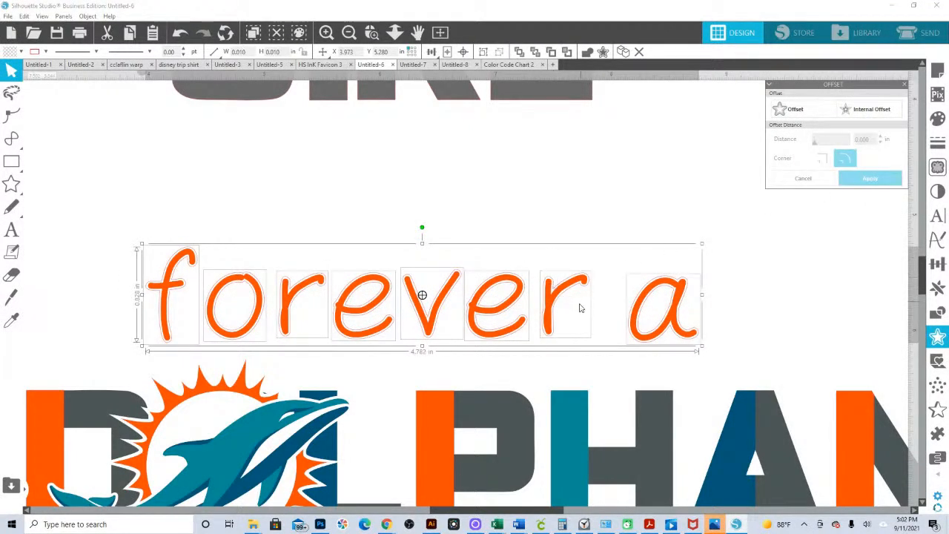
Fill the "forever a" offset outlines with the orange sampled from the lettering and group them
{"action": "left_click", "coordinate": [12, 326]}
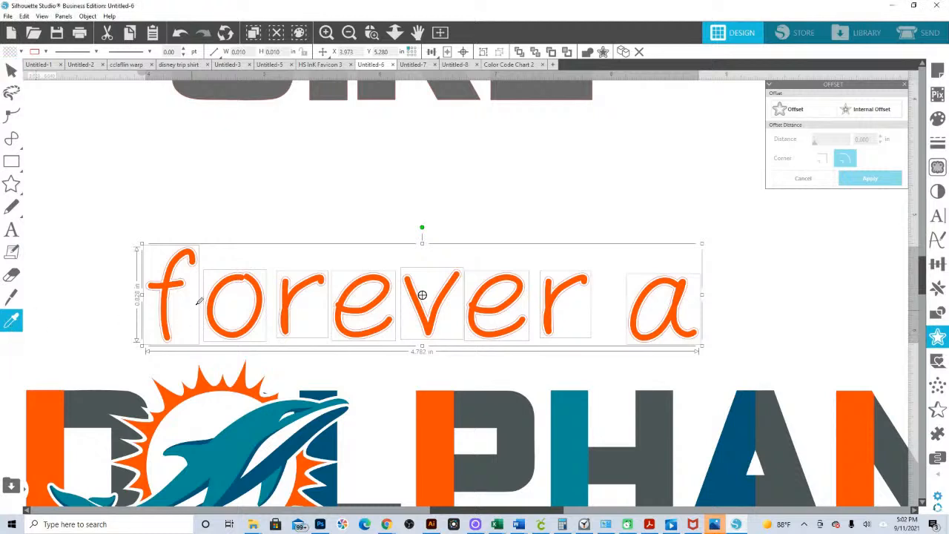
{"action": "left_click", "coordinate": [168, 284]}
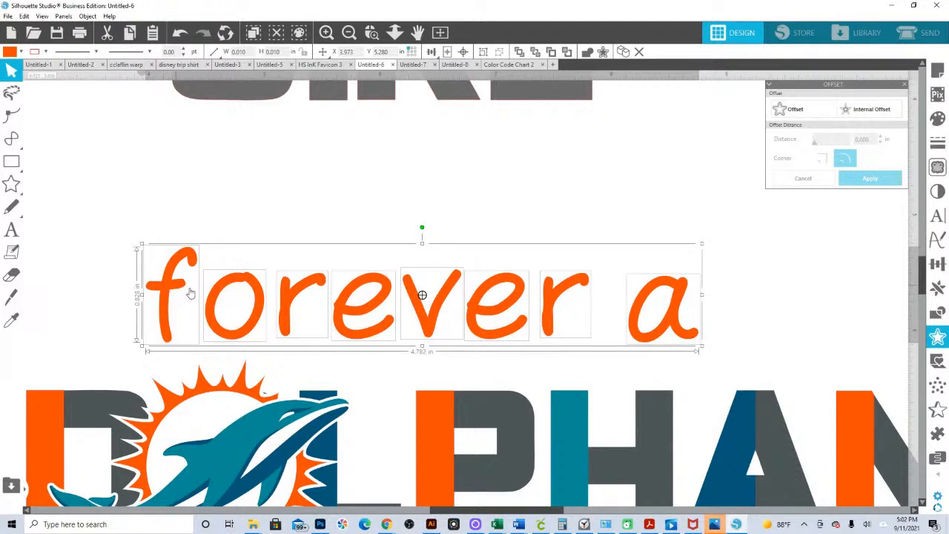
{"action": "key", "text": "ctrl+g"}
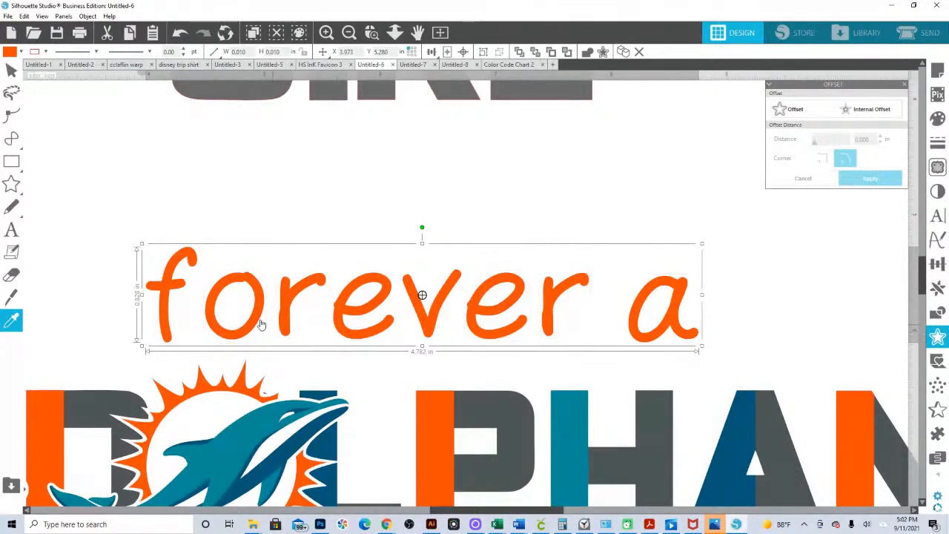
Separate the original thin "forever a" from its thicker offset and move it off the page, past the page's right edge
{"action": "left_click_drag", "start_coordinate": [254, 300], "coordinate": [256, 165]}
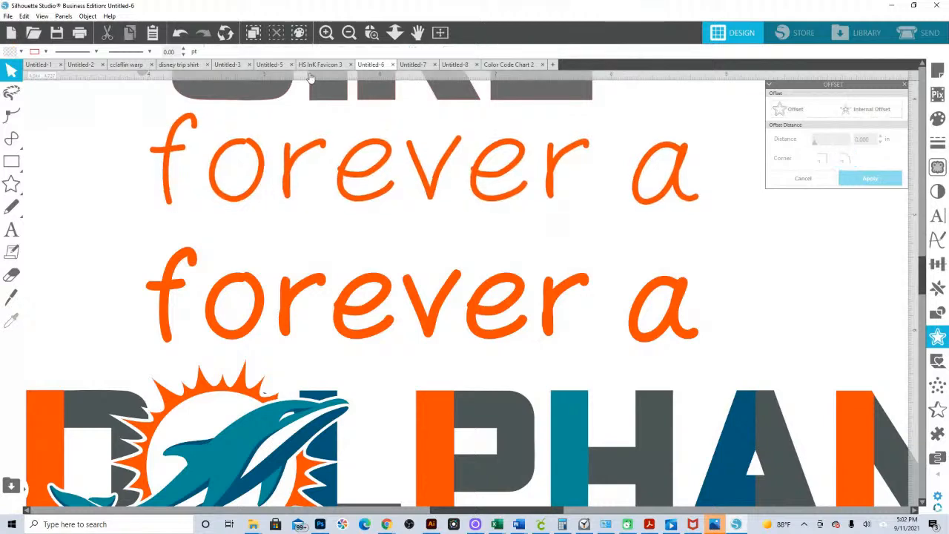
{"action": "left_click", "coordinate": [395, 32]}
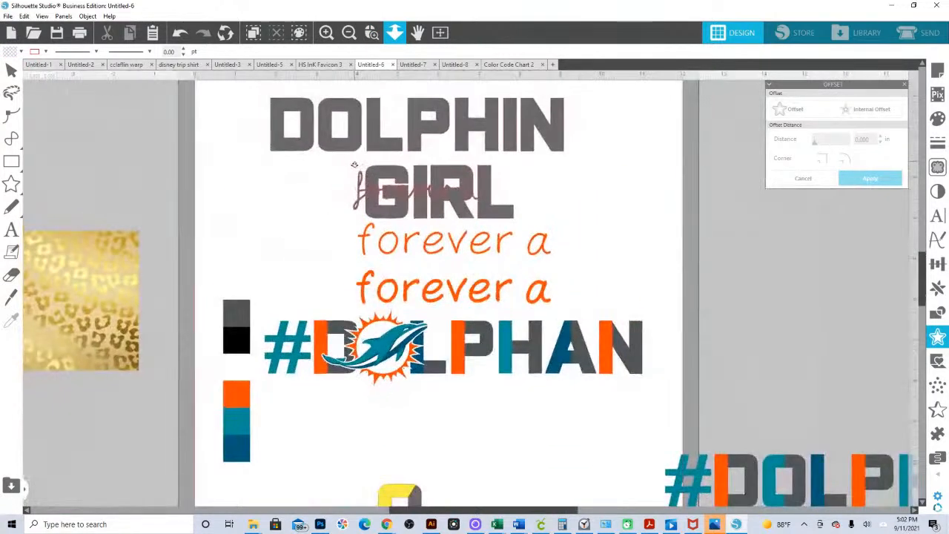
{"action": "left_click_drag", "start_coordinate": [463, 248], "coordinate": [820, 250]}
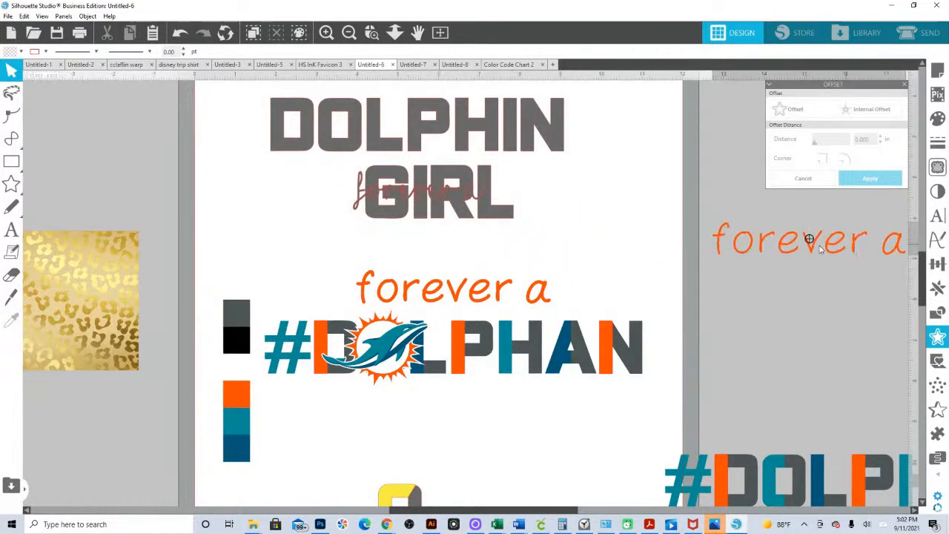
Enlarge the thick orange "forever a" above #DOLPHAN to about 5 in wide
{"action": "left_click", "coordinate": [544, 297]}
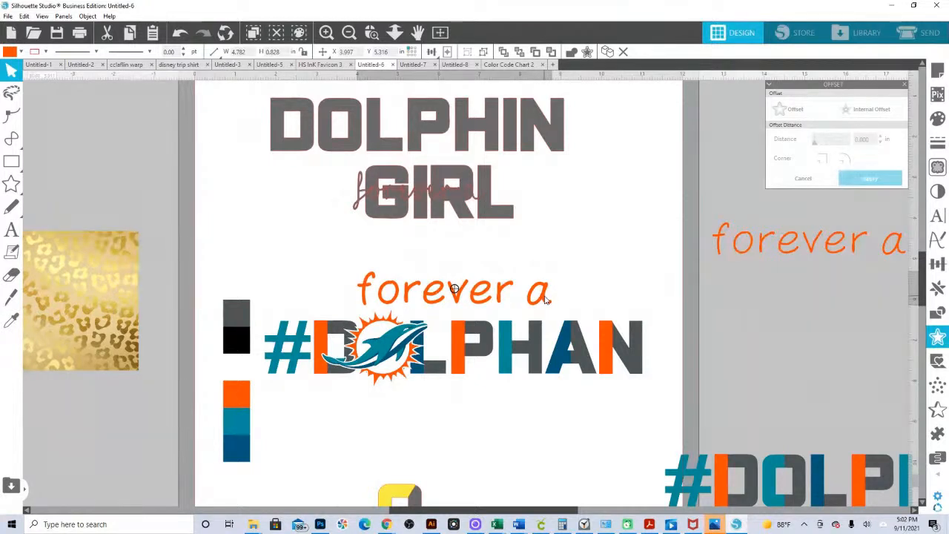
{"action": "left_click_drag", "start_coordinate": [545, 299], "coordinate": [546, 299]}
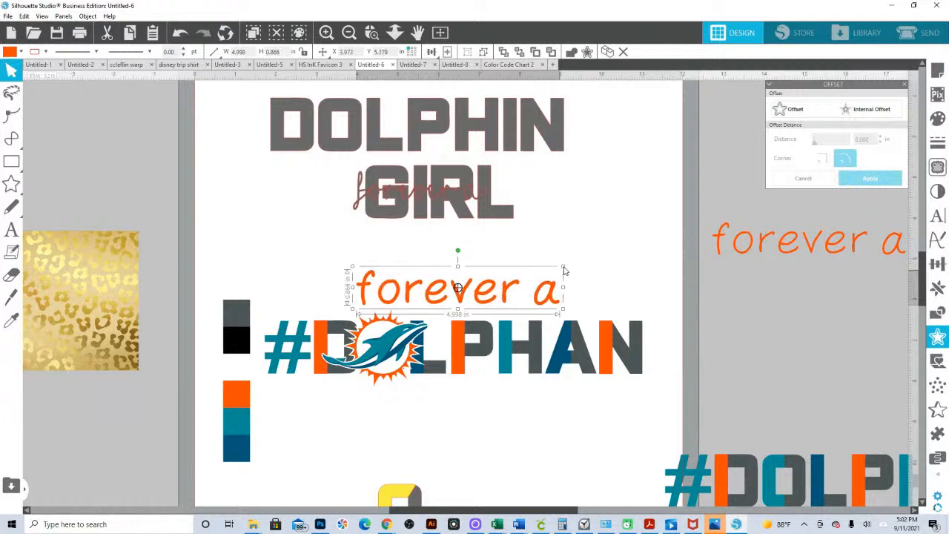
Ungroup the Dolphins logo from the #DOLPHAN lettering and shrink it to about 2.59 in wide
{"action": "left_click", "coordinate": [387, 344]}
{"action": "right_click", "coordinate": [395, 345]}
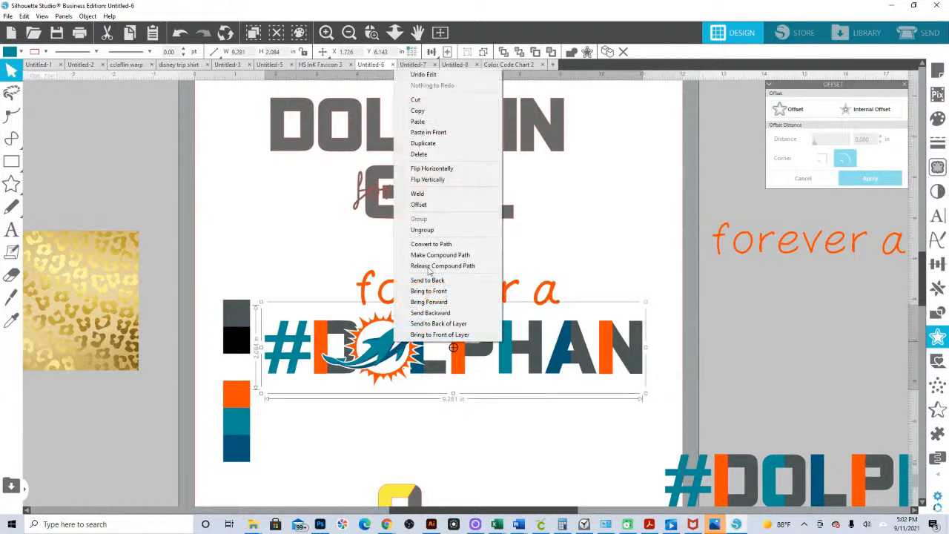
{"action": "left_click", "coordinate": [430, 229]}
{"action": "left_click", "coordinate": [388, 365]}
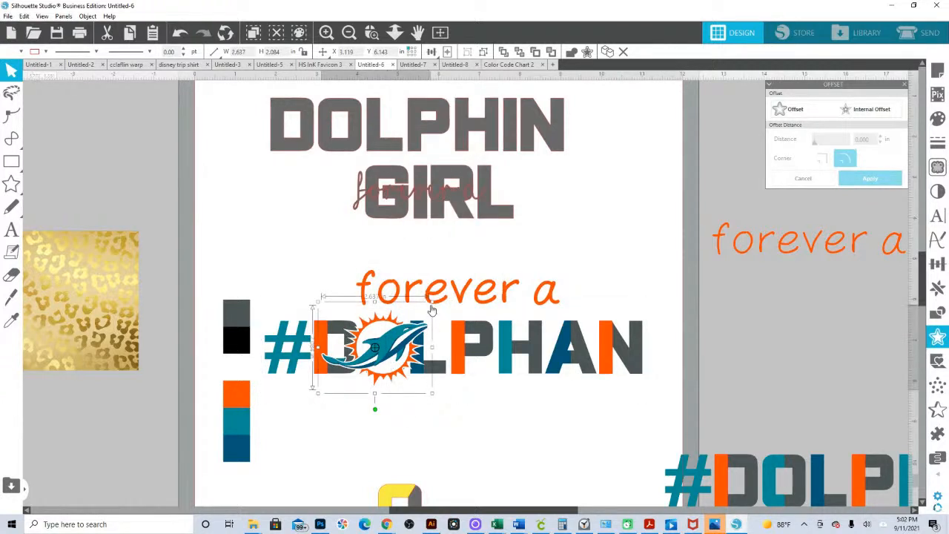
{"action": "mouse_move", "coordinate": [431, 300]}
{"action": "left_mouse_down"}
{"action": "mouse_move", "coordinate": [439, 304]}
{"action": "mouse_move", "coordinate": [431, 307]}
{"action": "left_mouse_up"}
{"action": "left_click_drag", "start_coordinate": [399, 350], "coordinate": [398, 350]}
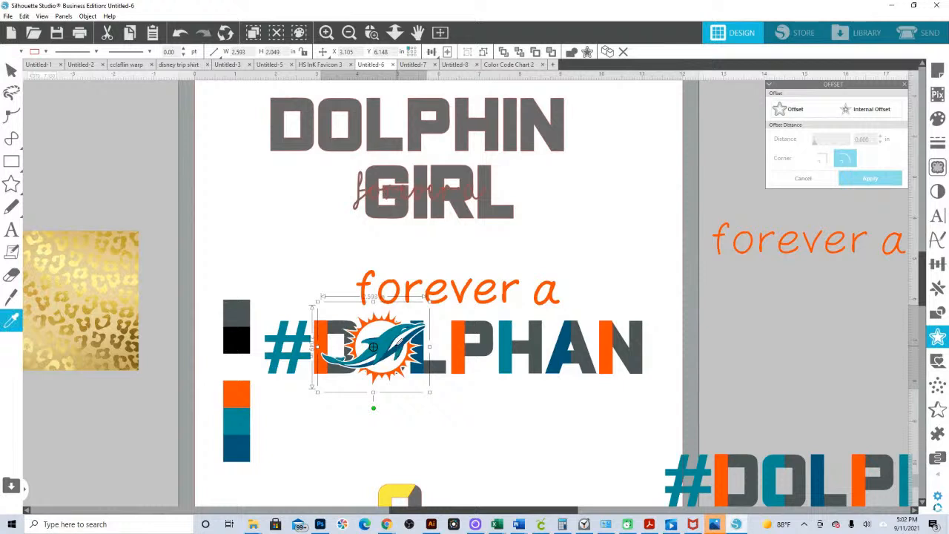
Reposition the Dolphins logo over the O of #DOLPHAN and enlarge it to about 2.65 in wide
{"action": "key", "text": "ctrl+z"}
{"action": "key", "text": "Down"}
{"action": "key", "text": "Down"}
{"action": "key", "text": "Down"}
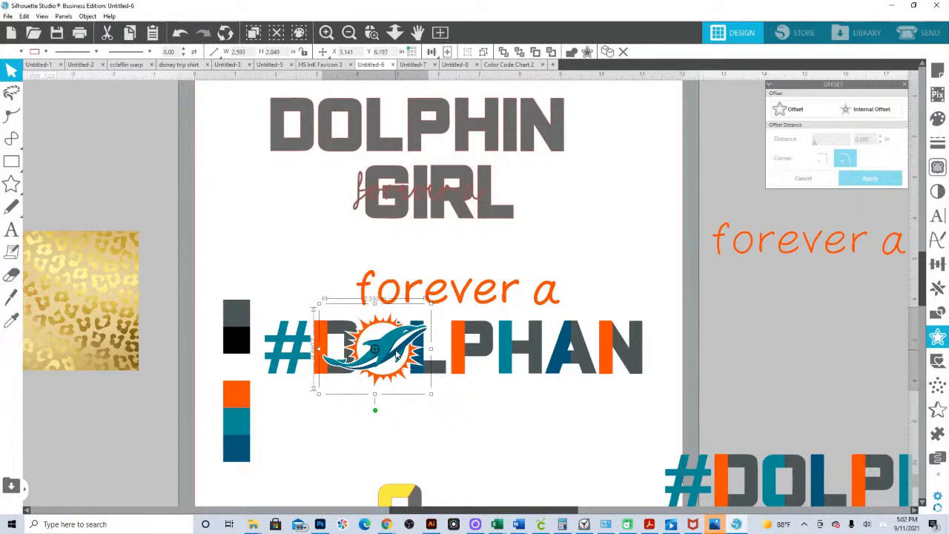
{"action": "key", "text": "Up"}
{"action": "key", "text": "Up"}
{"action": "key", "text": "Up"}
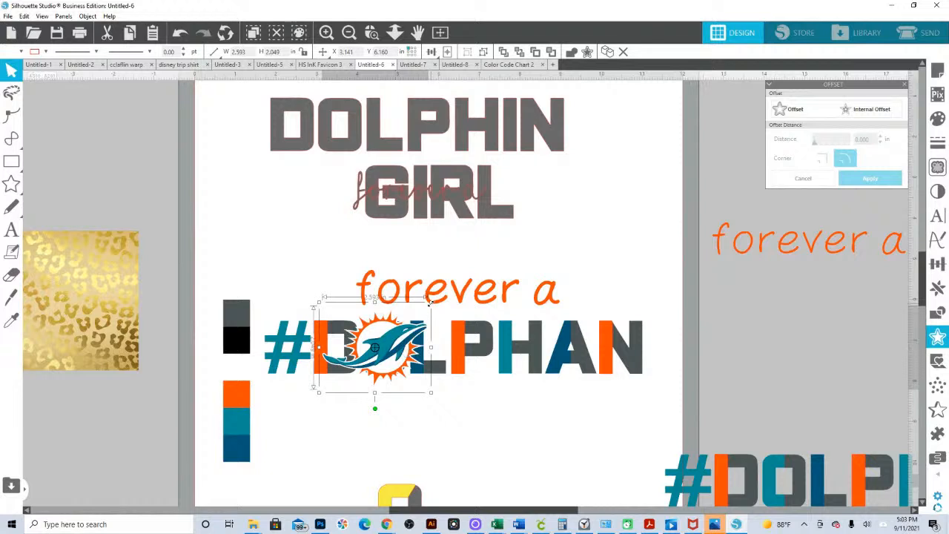
{"action": "left_click_drag", "start_coordinate": [430, 300], "coordinate": [433, 299]}
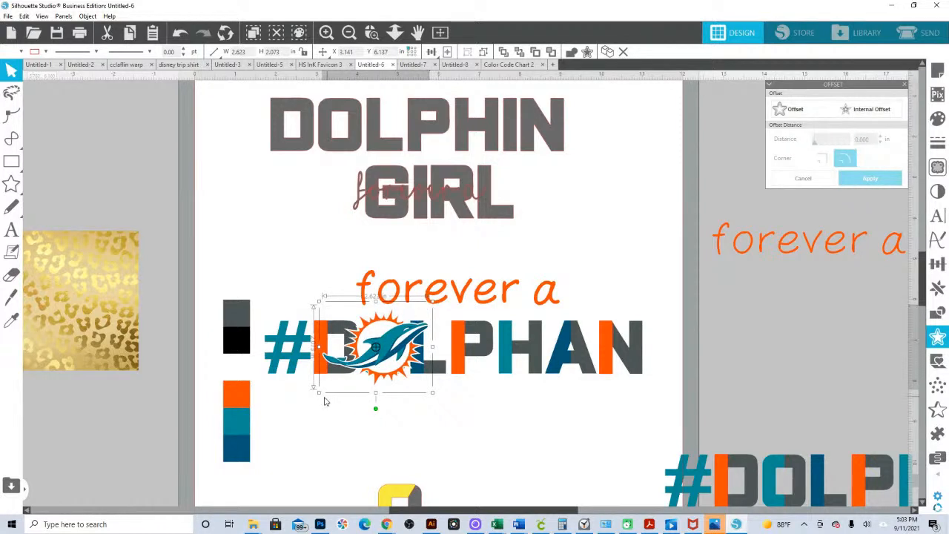
{"action": "left_click_drag", "start_coordinate": [319, 393], "coordinate": [318, 399]}
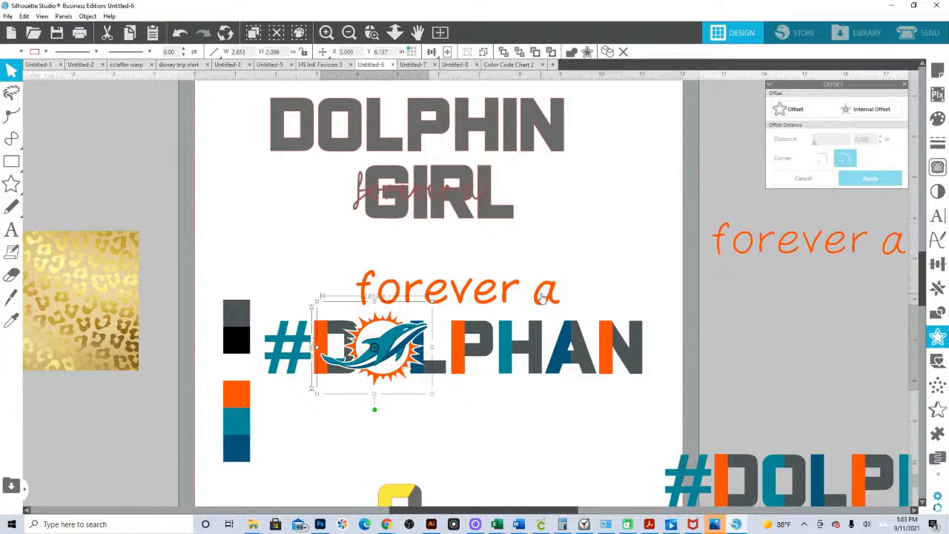
Lower the thick orange "forever a" closer to #DOLPHAN and bring it to the front
{"action": "left_click", "coordinate": [504, 300]}
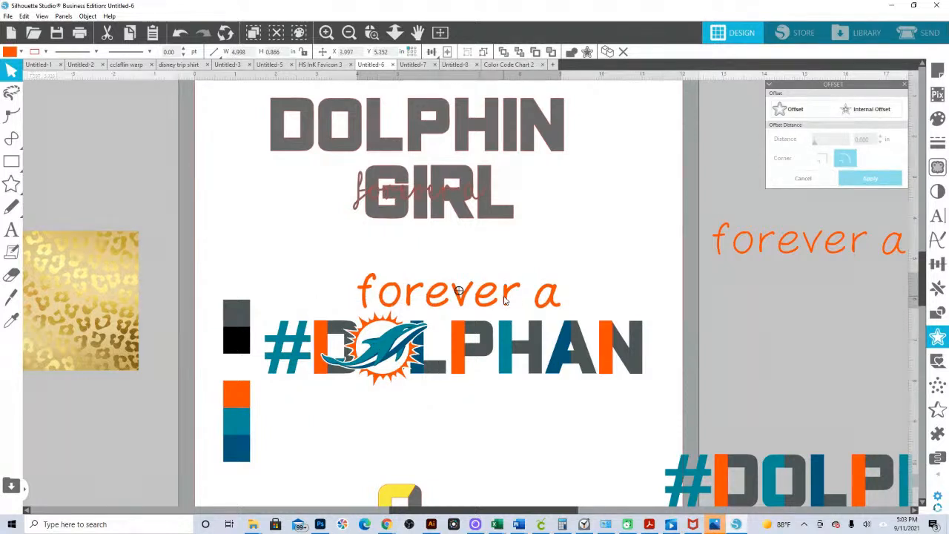
{"action": "right_click", "coordinate": [504, 300]}
{"action": "left_click", "coordinate": [541, 257]}
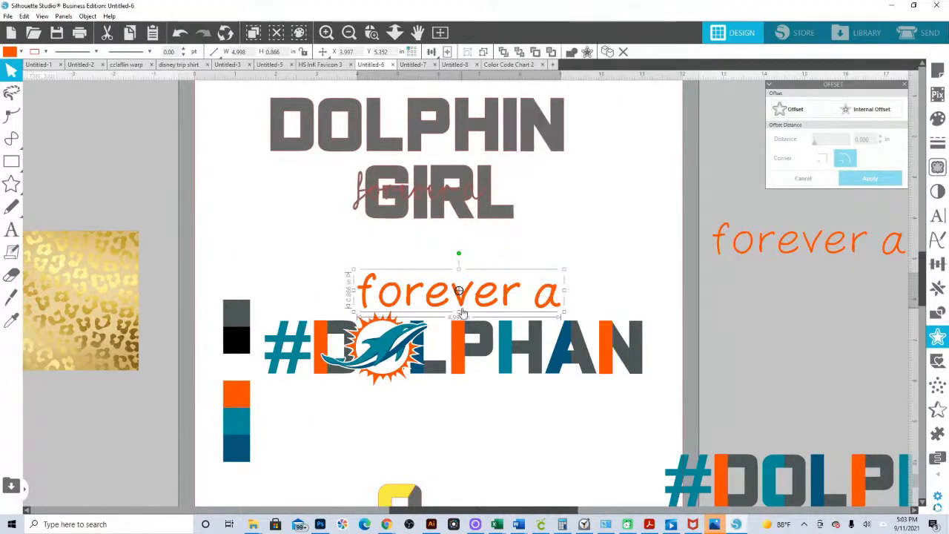
{"action": "left_click_drag", "start_coordinate": [460, 306], "coordinate": [460, 309]}
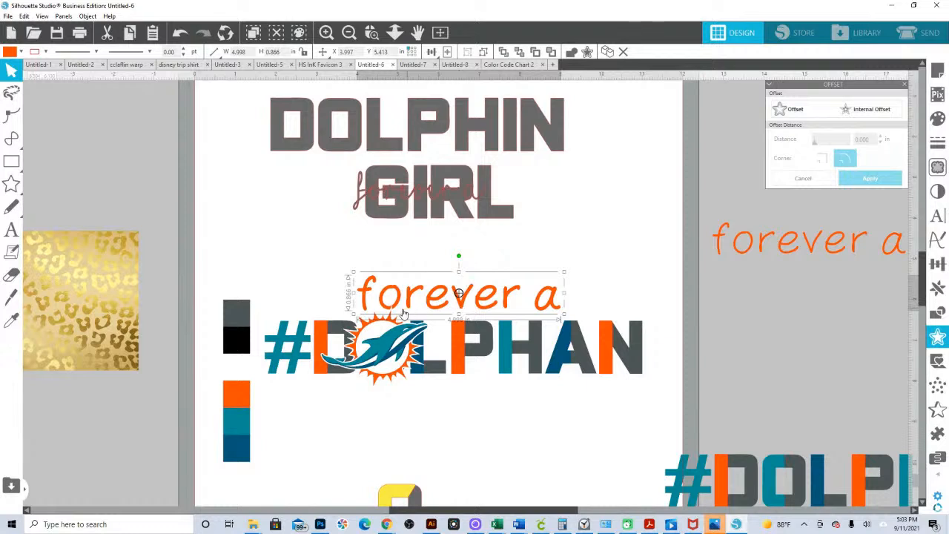
{"action": "right_click", "coordinate": [406, 307]}
{"action": "left_click", "coordinate": [443, 256]}
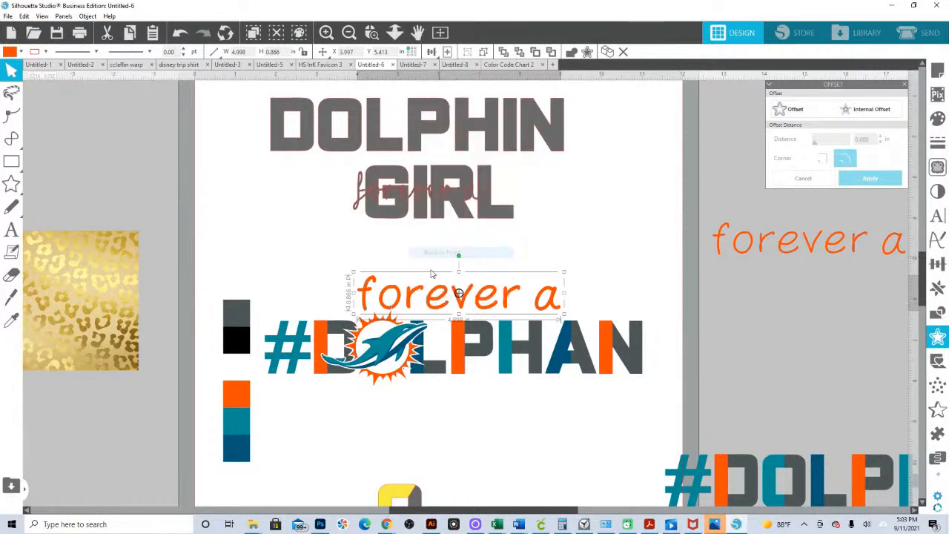
Nudge "forever a" slightly right and up so it sits clear above the logo and #DOLPHAN
{"action": "key", "text": "Right"}
{"action": "key", "text": "Right"}
{"action": "key", "text": "Right"}
{"action": "key", "text": "Right"}
{"action": "key", "text": "Right"}
{"action": "key", "text": "Right"}
{"action": "key", "text": "Right"}
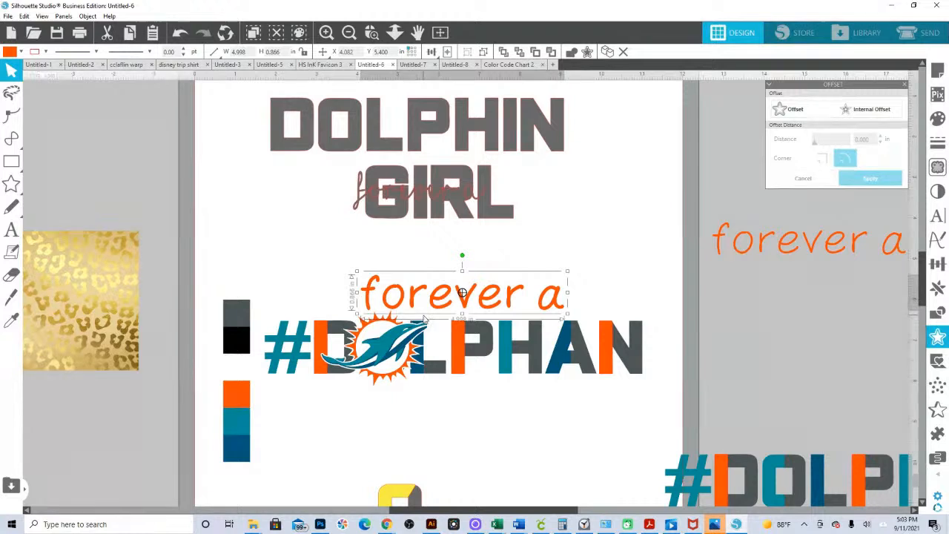
{"action": "left_click", "coordinate": [549, 405]}
Ungroup "forever a", try the dark blue sampled from #DOLPHAN on its letter a, and undo the recoloring
{"action": "left_click", "coordinate": [558, 307]}
{"action": "right_click", "coordinate": [558, 307]}
{"action": "left_click", "coordinate": [585, 192]}
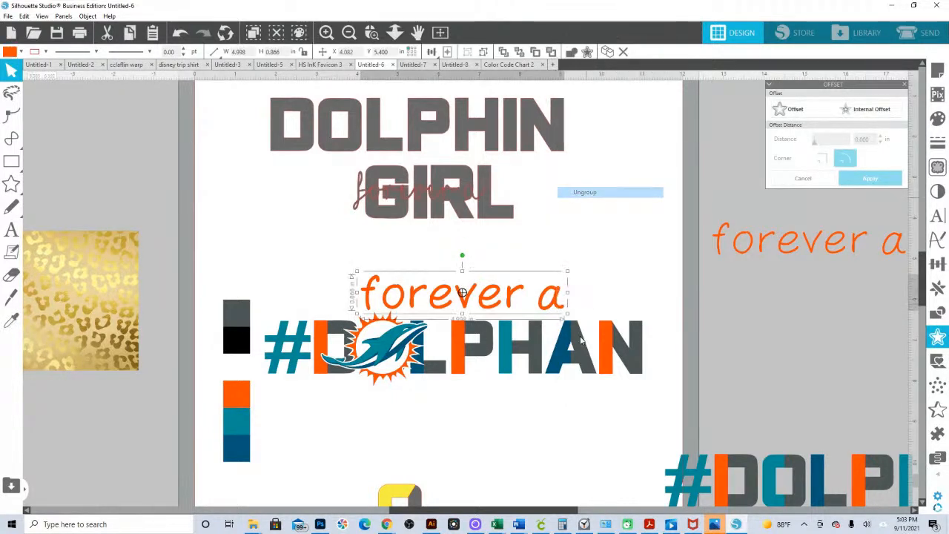
{"action": "left_click", "coordinate": [546, 307]}
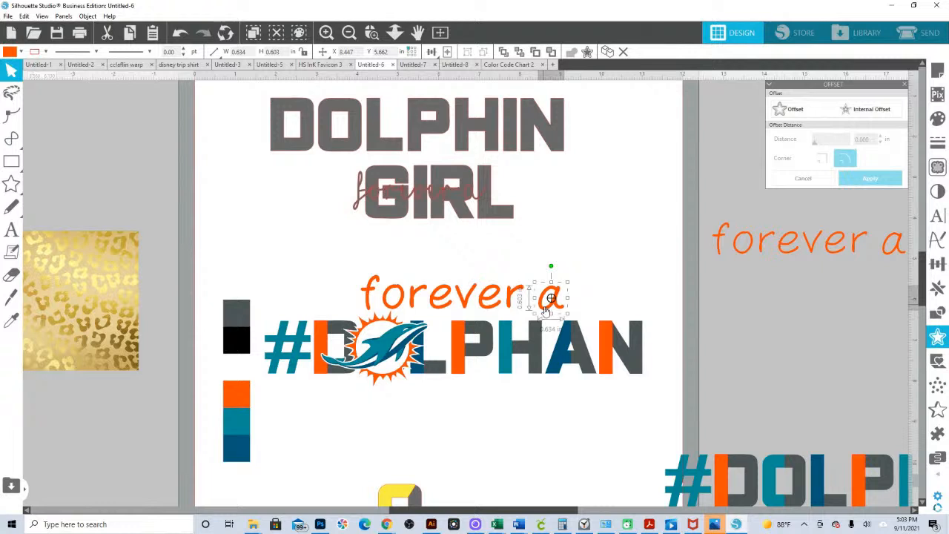
{"action": "key", "text": "i"}
{"action": "left_click", "coordinate": [559, 349]}
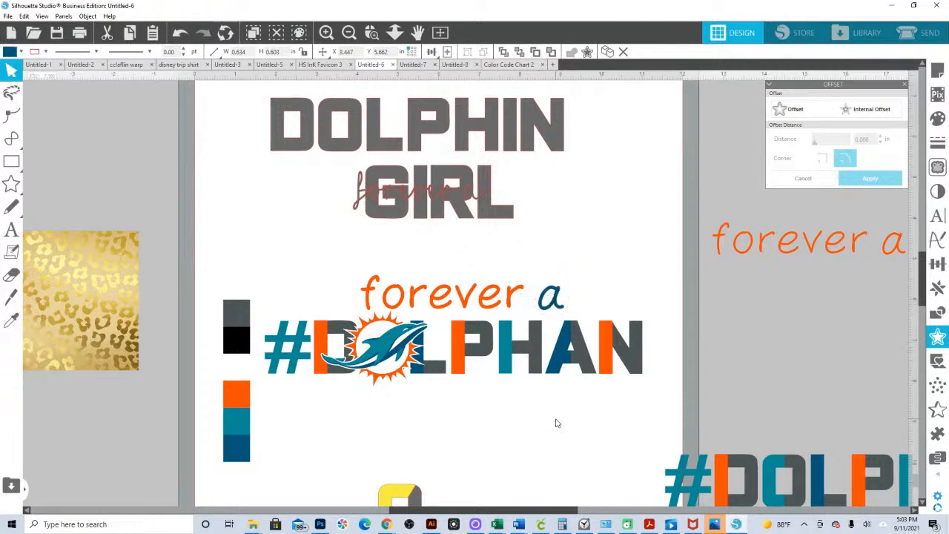
{"action": "left_click", "coordinate": [559, 427]}
{"action": "key", "text": "ctrl+z"}
{"action": "key", "text": "ctrl+z"}
{"action": "key", "text": "v"}
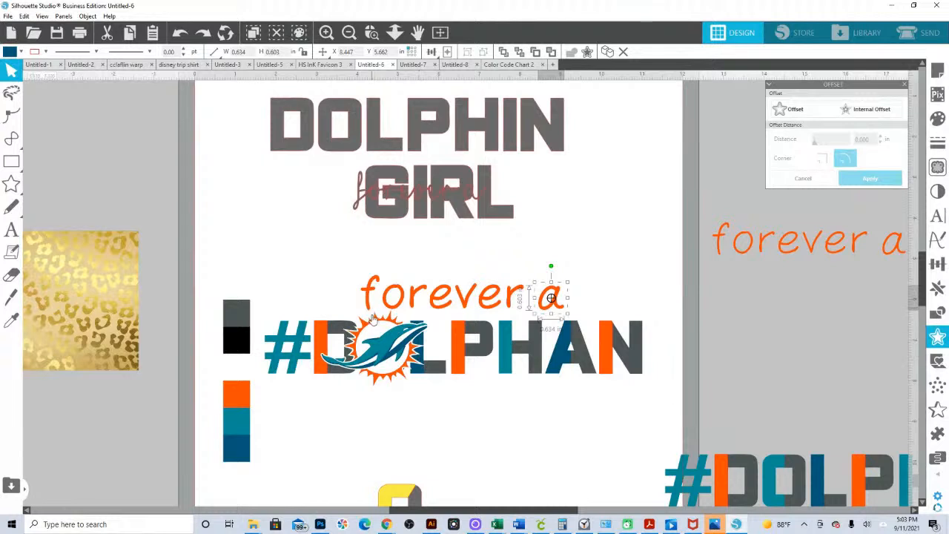
Group "forever a", the Dolphins logo and #DOLPHAN into one design
{"action": "left_click_drag", "start_coordinate": [279, 276], "coordinate": [623, 374]}
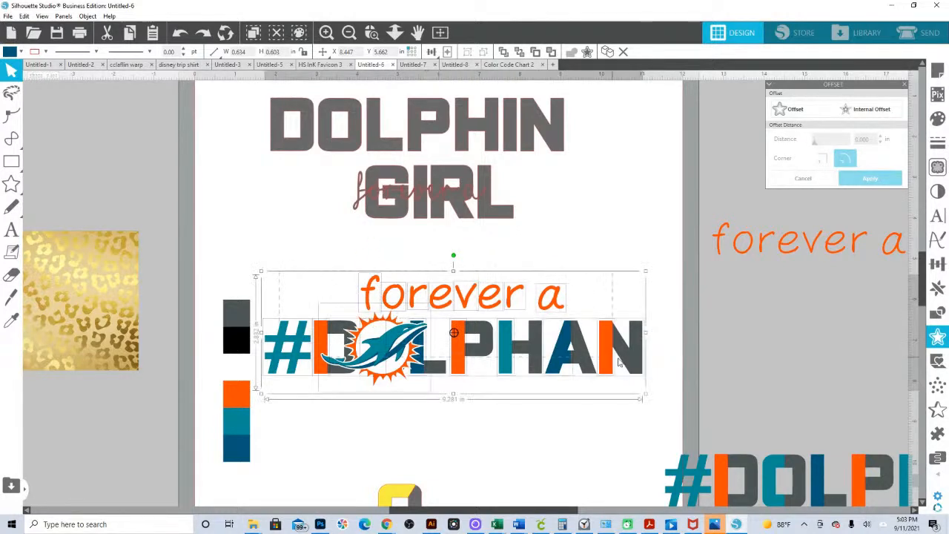
{"action": "right_click", "coordinate": [612, 357]}
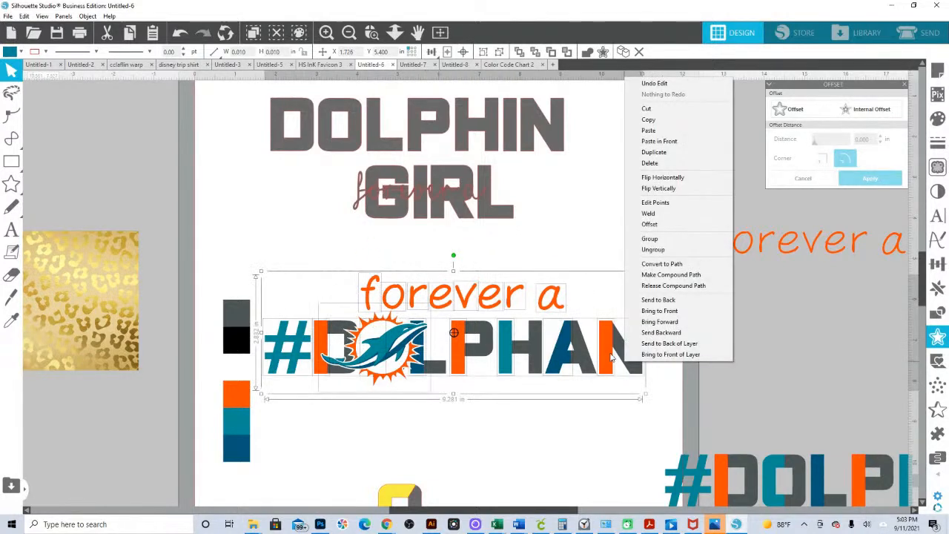
{"action": "left_click", "coordinate": [650, 240]}
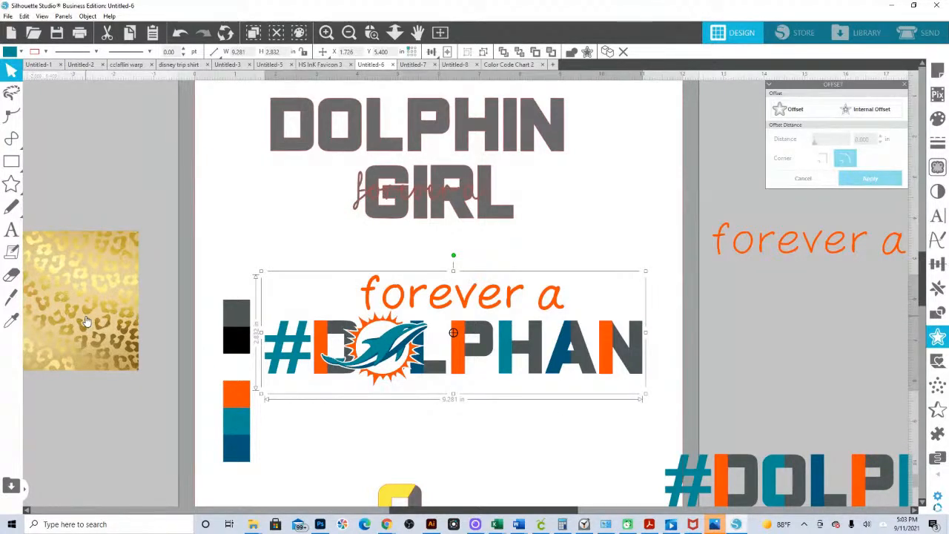
Move the gold leopard pattern square off the page's right side, between the thin "forever a" and the spare #DOLPHAN
{"action": "left_click_drag", "start_coordinate": [86, 322], "coordinate": [730, 410]}
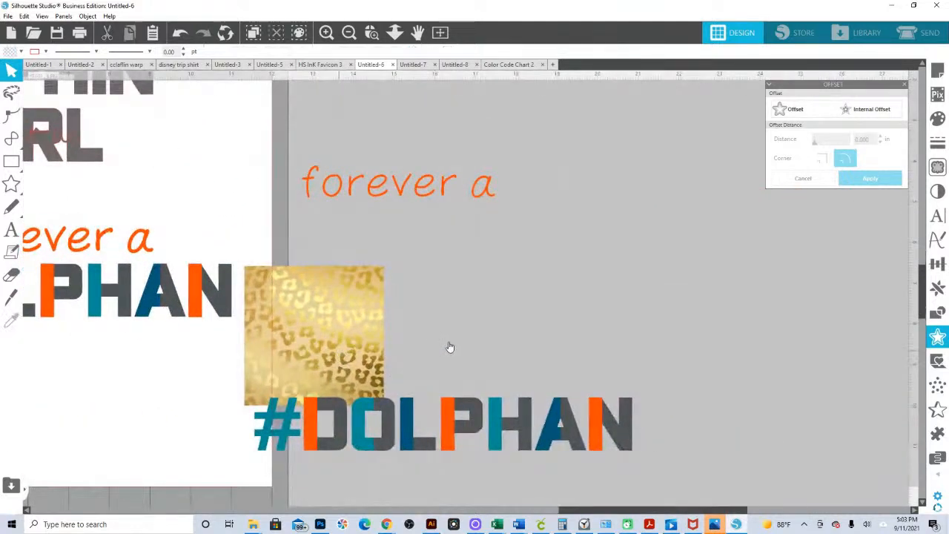
{"action": "left_click", "coordinate": [366, 346]}
{"action": "left_click_drag", "start_coordinate": [366, 345], "coordinate": [479, 328]}
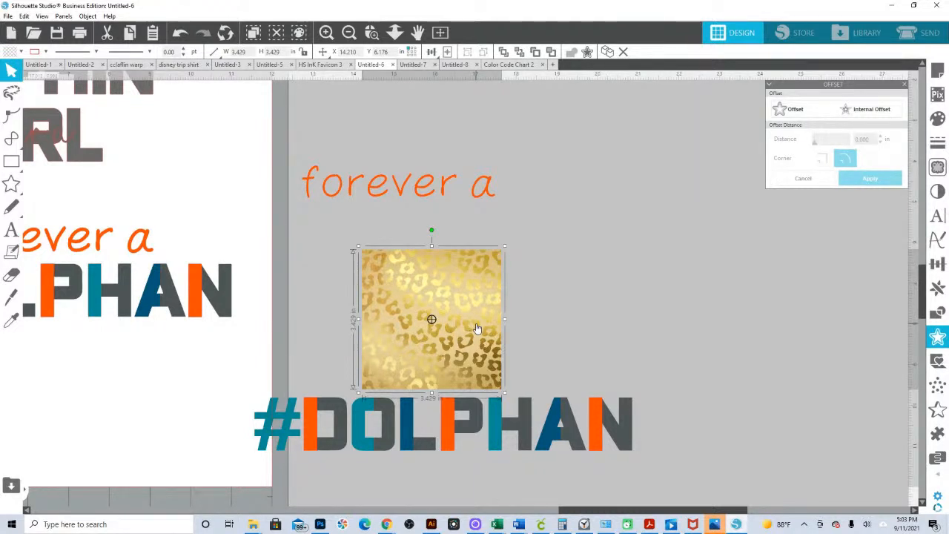
{"action": "left_click_drag", "start_coordinate": [458, 308], "coordinate": [440, 281]}
Ungroup the gray letter halves of the spare #DOLPHAN and combine them into one compound path
{"action": "right_click", "coordinate": [343, 413]}
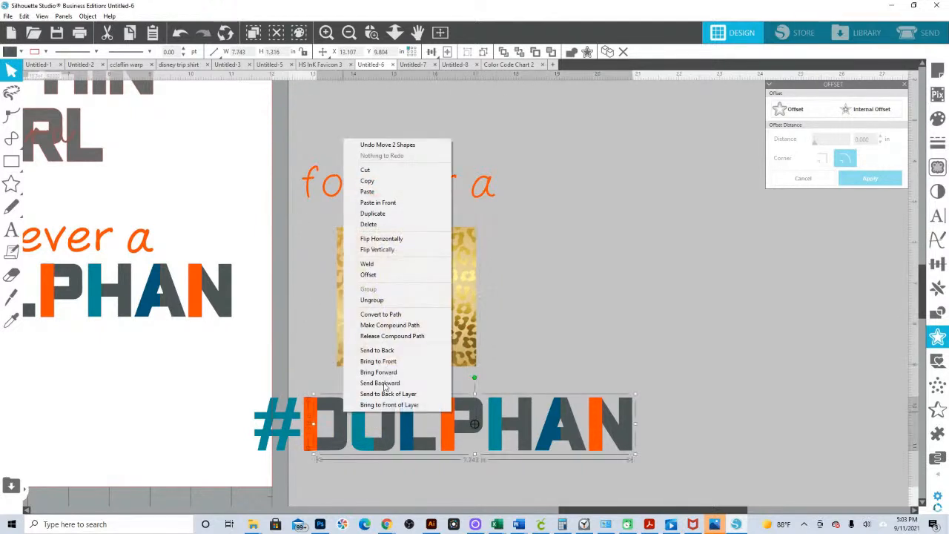
{"action": "left_click", "coordinate": [372, 300]}
{"action": "left_click", "coordinate": [557, 309]}
{"action": "left_click", "coordinate": [355, 410]}
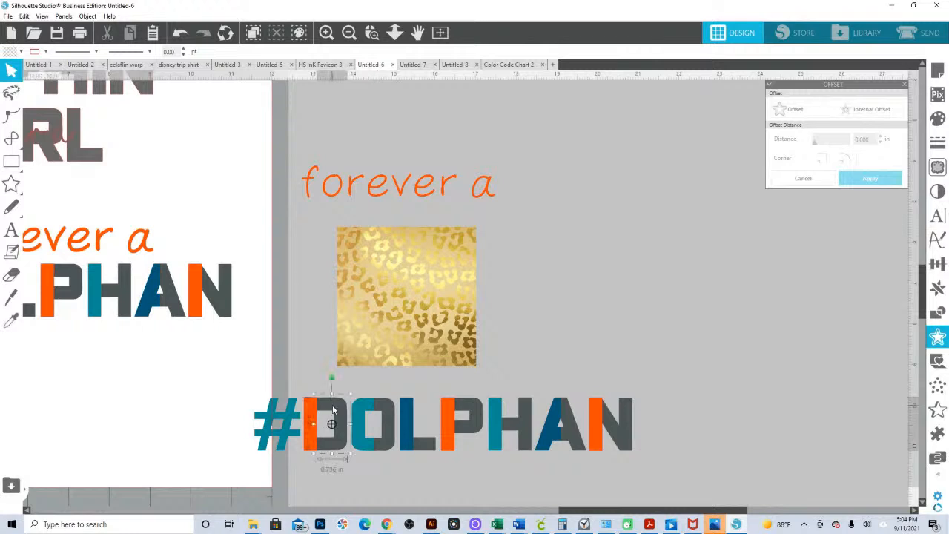
{"action": "left_click", "coordinate": [427, 449], "text": "shift"}
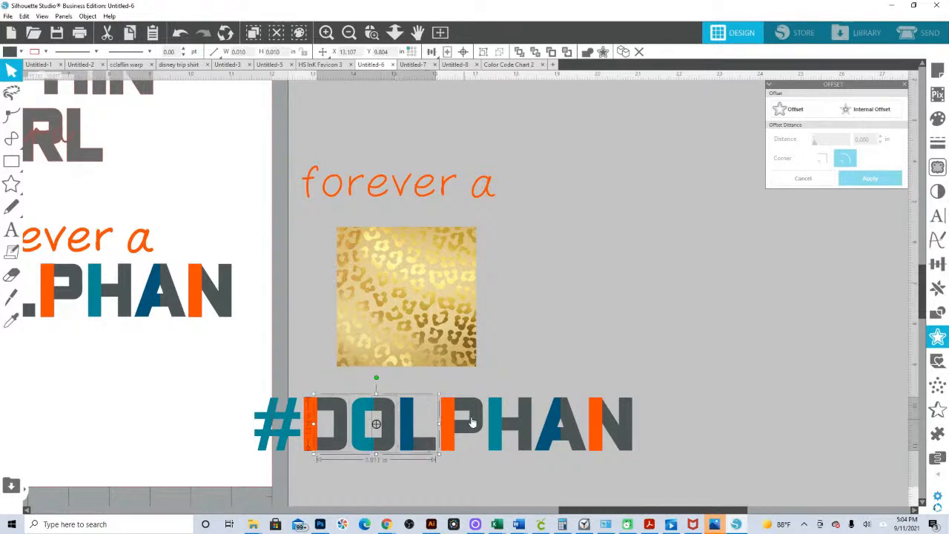
{"action": "left_click", "coordinate": [472, 422], "text": "shift"}
{"action": "left_click", "coordinate": [524, 427], "text": "shift"}
{"action": "left_click", "coordinate": [569, 429], "text": "shift"}
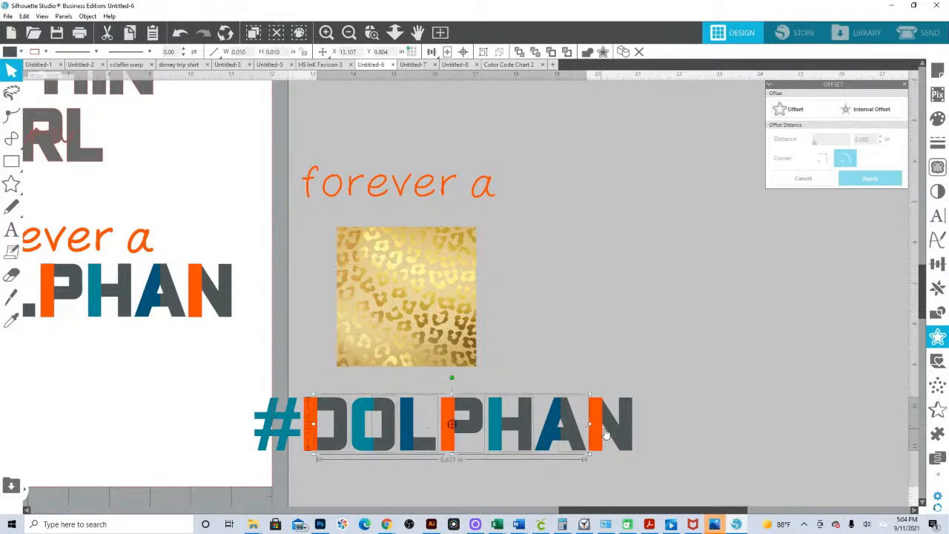
{"action": "left_click", "coordinate": [618, 433], "text": "shift"}
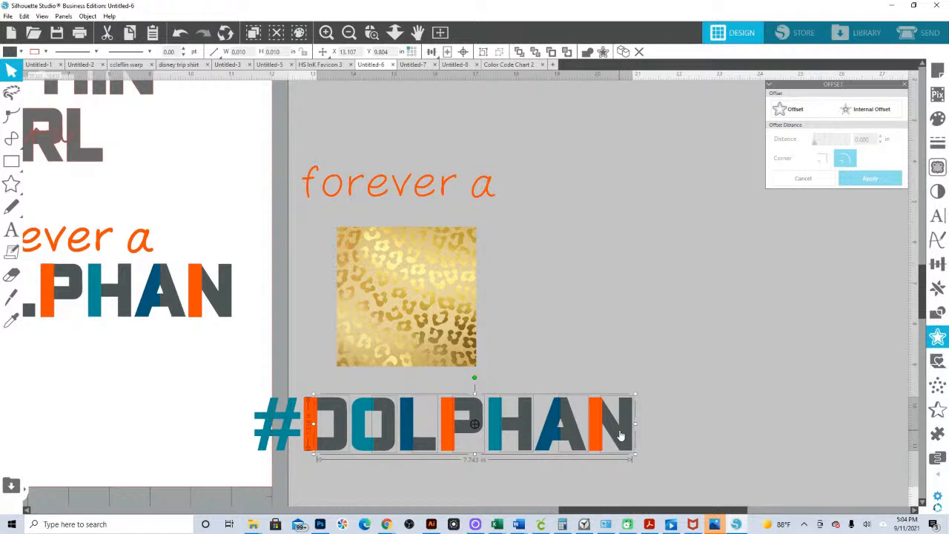
{"action": "right_click", "coordinate": [621, 436]}
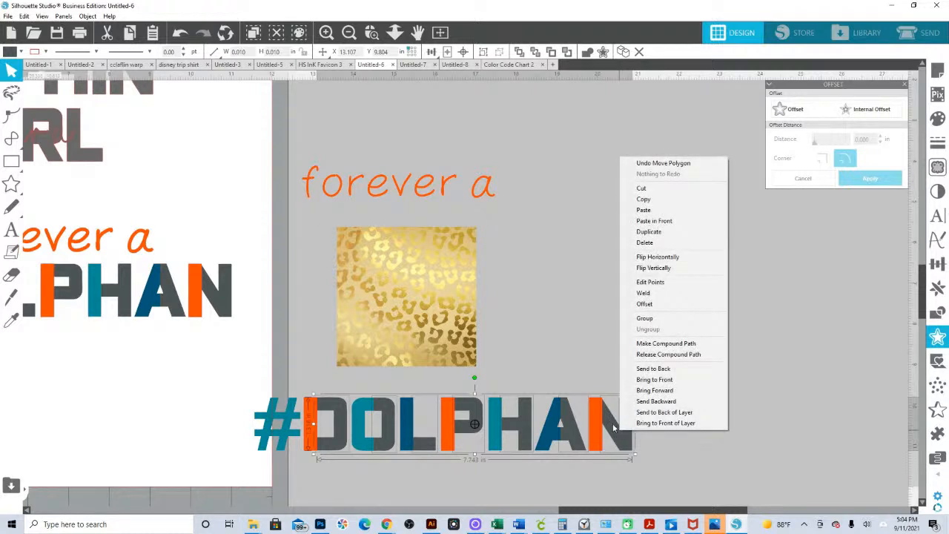
{"action": "left_click", "coordinate": [666, 343]}
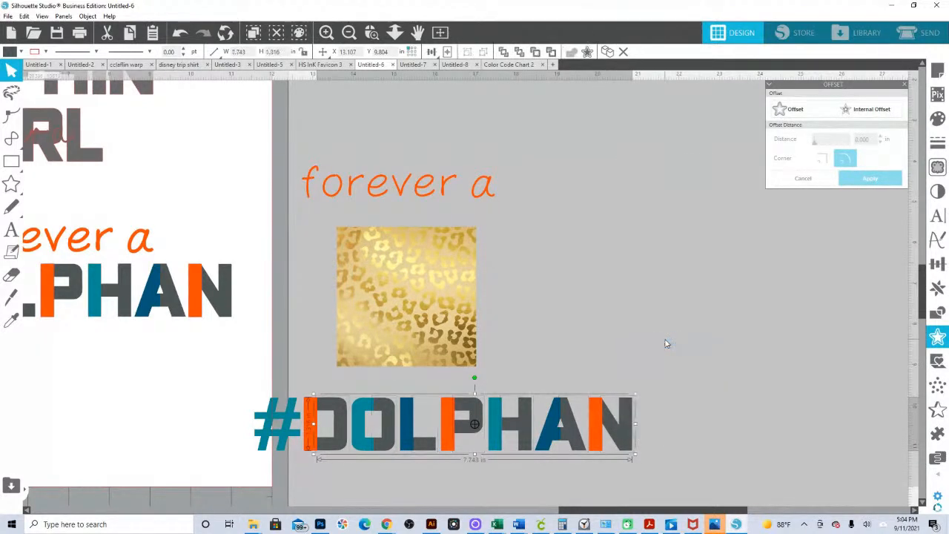
Place a copy of the spare #DOLPHAN to its right and fill the original's gray halves with the sampled gold leopard pattern
{"action": "left_click_drag", "start_coordinate": [704, 470], "coordinate": [692, 274]}
{"action": "left_click", "coordinate": [379, 336]}
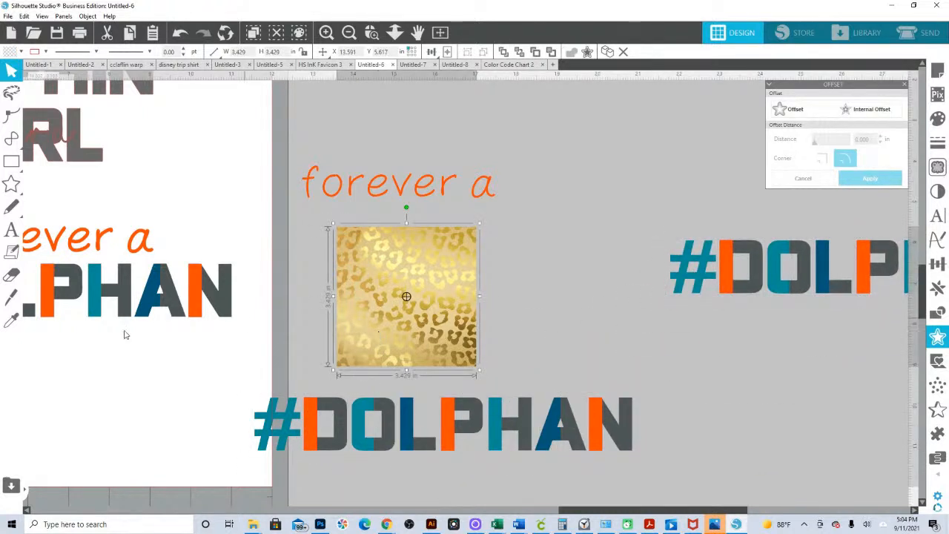
{"action": "left_click", "coordinate": [342, 443]}
{"action": "left_click", "coordinate": [12, 320]}
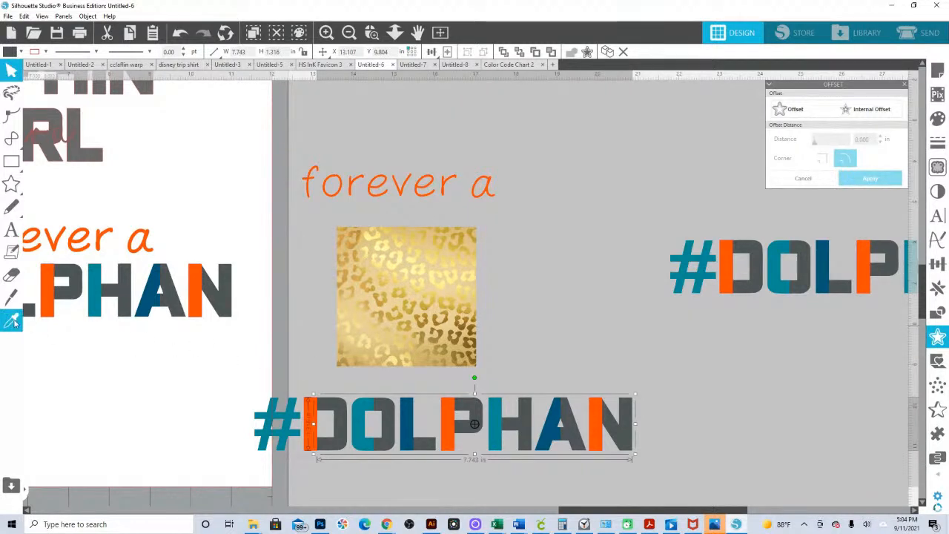
{"action": "left_click", "coordinate": [336, 308]}
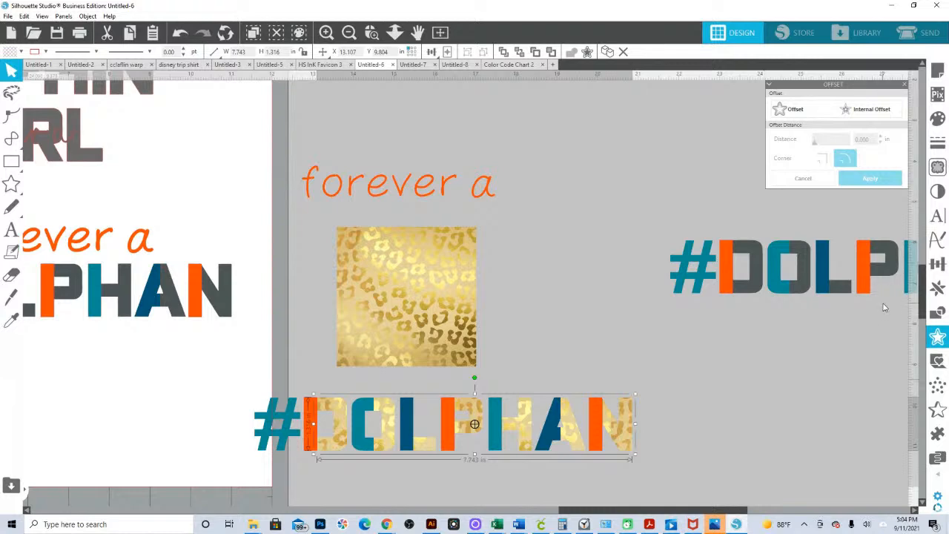
Enlarge the leopard square to about 8.7 in behind the #DOLPHAN copy and crop it to the copy's gray letter halves
{"action": "left_click_drag", "start_coordinate": [460, 325], "coordinate": [776, 525]}
{"action": "left_click_drag", "start_coordinate": [634, 395], "coordinate": [652, 367]}
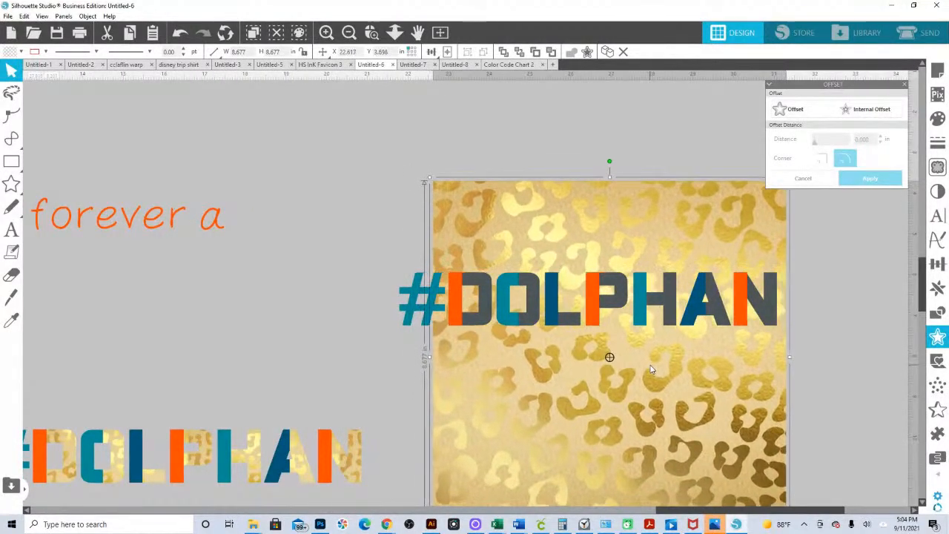
{"action": "left_click", "coordinate": [479, 320]}
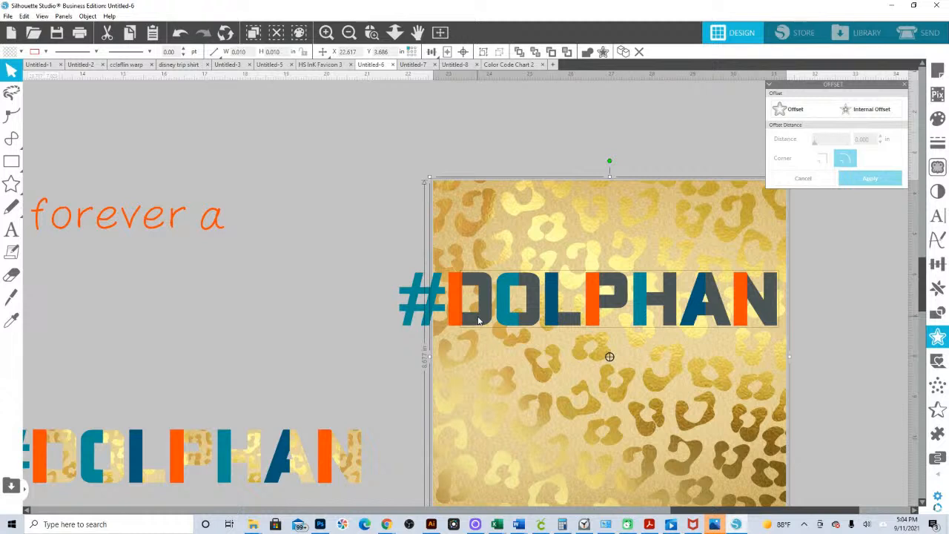
{"action": "left_click", "coordinate": [937, 312]}
{"action": "left_click", "coordinate": [860, 146]}
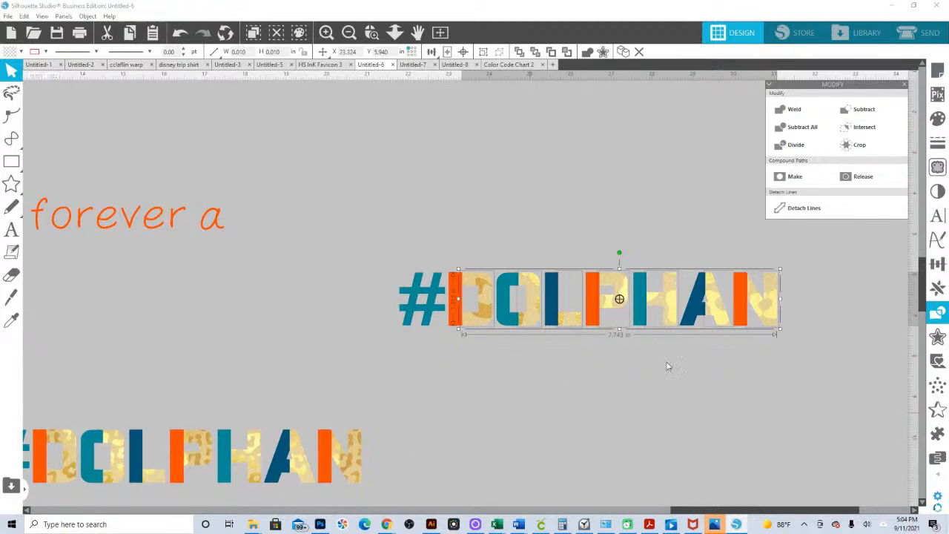
Switch the aspect-ratio option of the leopard fill in the selected #DOLPHAN letter halves and scale the pattern to 154%
{"action": "left_click", "coordinate": [938, 117]}
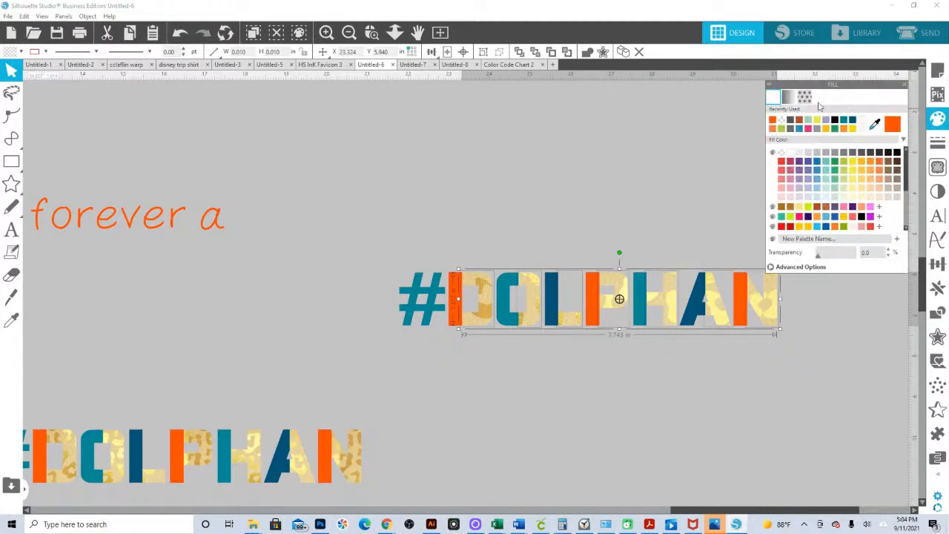
{"action": "left_click", "coordinate": [806, 101]}
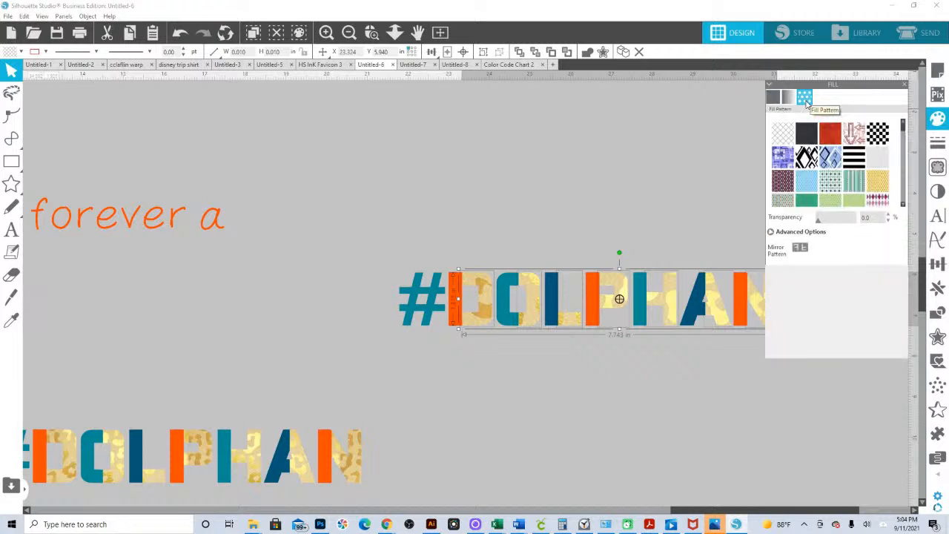
{"action": "left_click", "coordinate": [771, 232]}
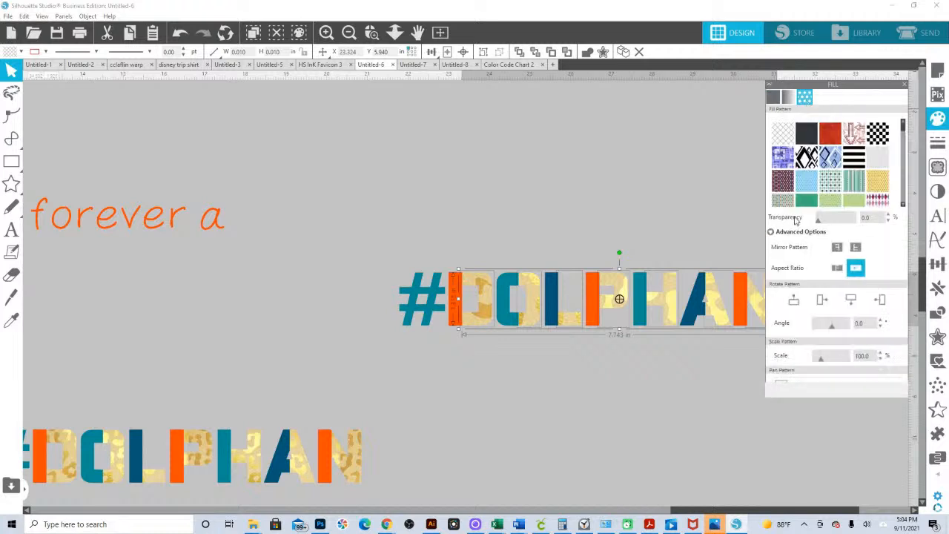
{"action": "left_click", "coordinate": [837, 268]}
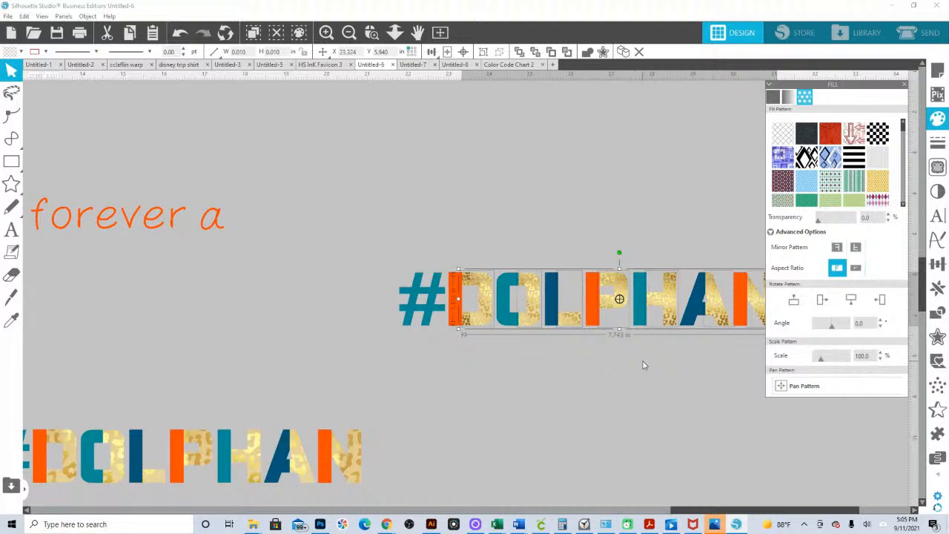
{"action": "scroll", "coordinate": [643, 364], "scroll_direction": "right", "scroll_amount": 5}
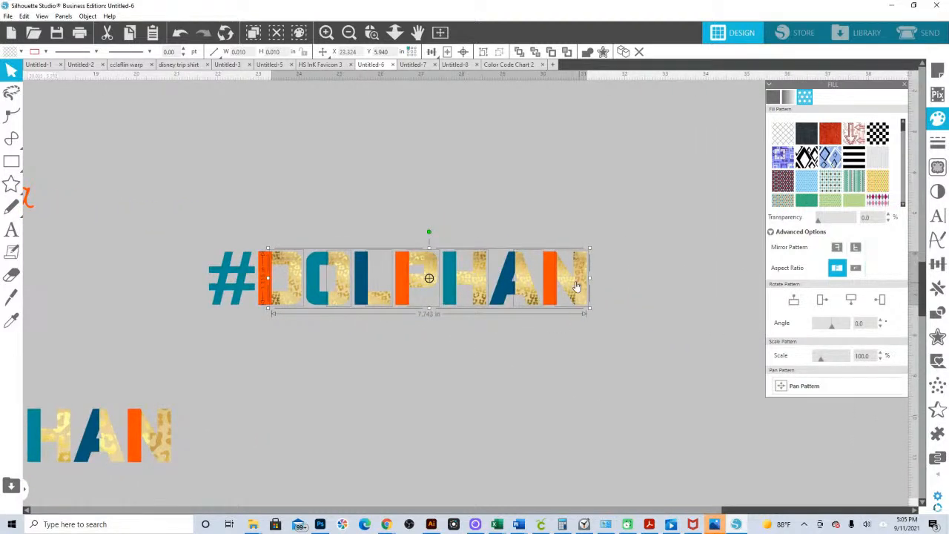
{"action": "left_click_drag", "start_coordinate": [821, 362], "coordinate": [825, 361]}
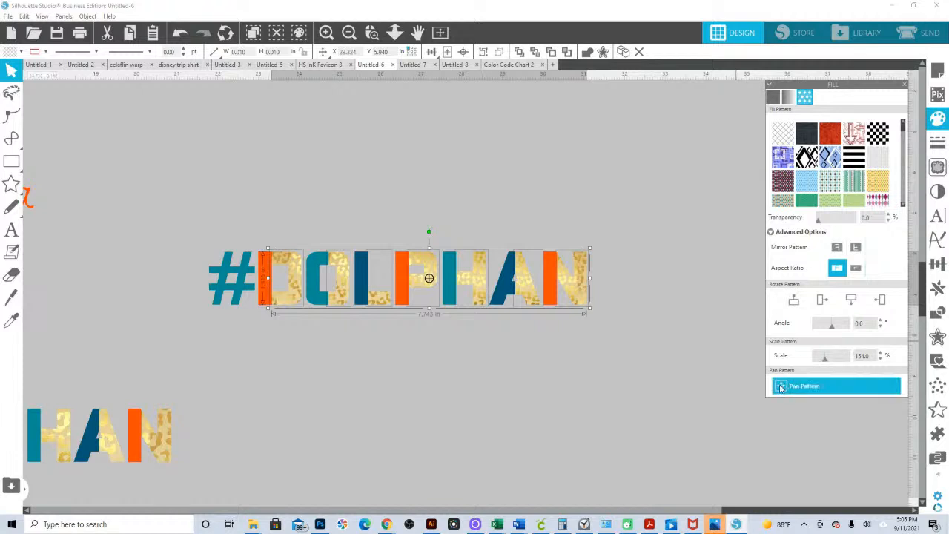
Select the N of the #DOLPHAN with the leopard fill pattern and pan the pattern slightly inside its gold half
{"action": "left_click", "coordinate": [576, 350]}
{"action": "left_click", "coordinate": [586, 294]}
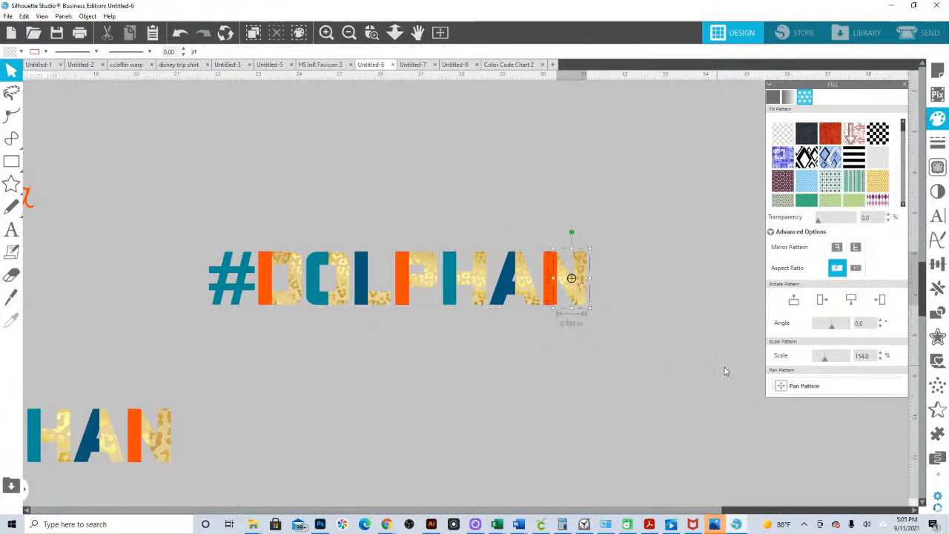
{"action": "left_click", "coordinate": [783, 385]}
{"action": "left_click_drag", "start_coordinate": [579, 283], "coordinate": [587, 285]}
{"action": "left_click", "coordinate": [530, 310]}
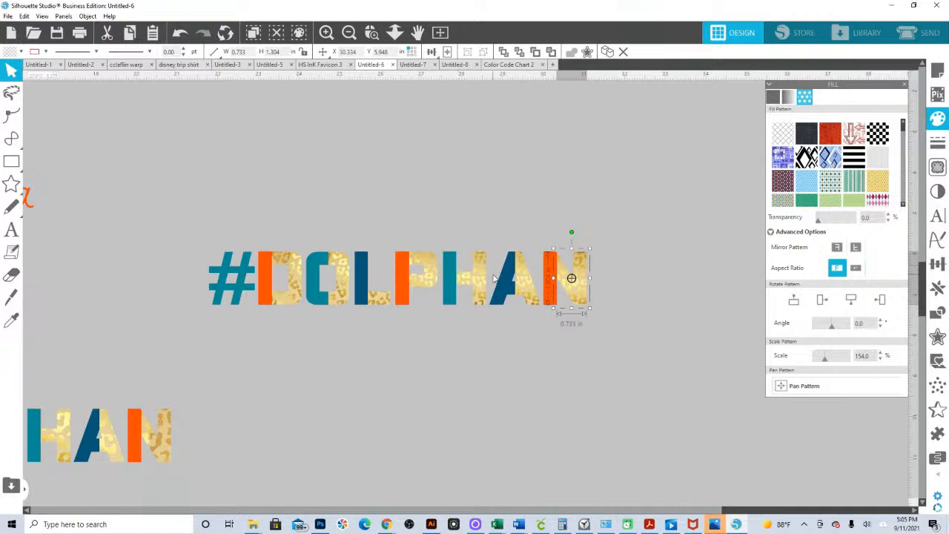
Copy the finished "forever a #DOLPHAN" logo design from the page and create a new document
{"action": "left_click", "coordinate": [430, 51]}
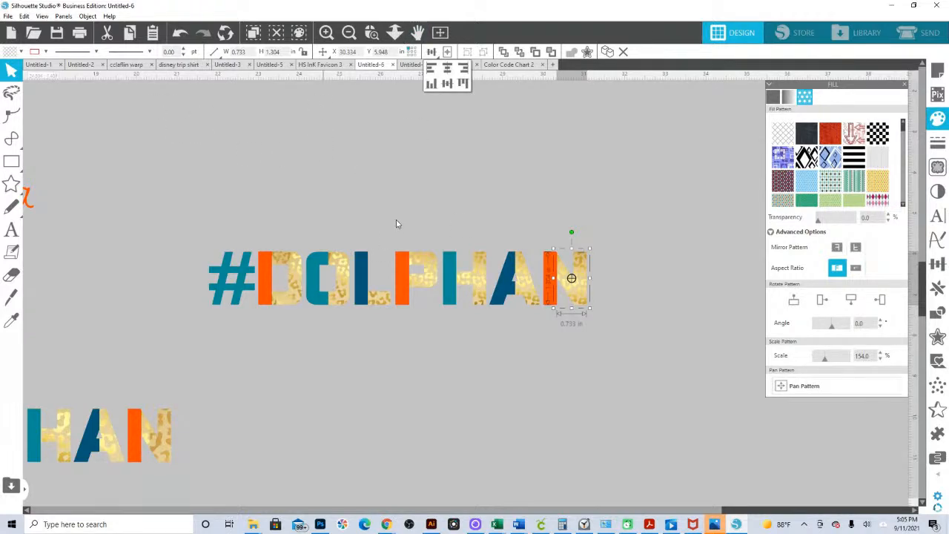
{"action": "scroll", "coordinate": [364, 208], "scroll_direction": "down", "scroll_amount": 5}
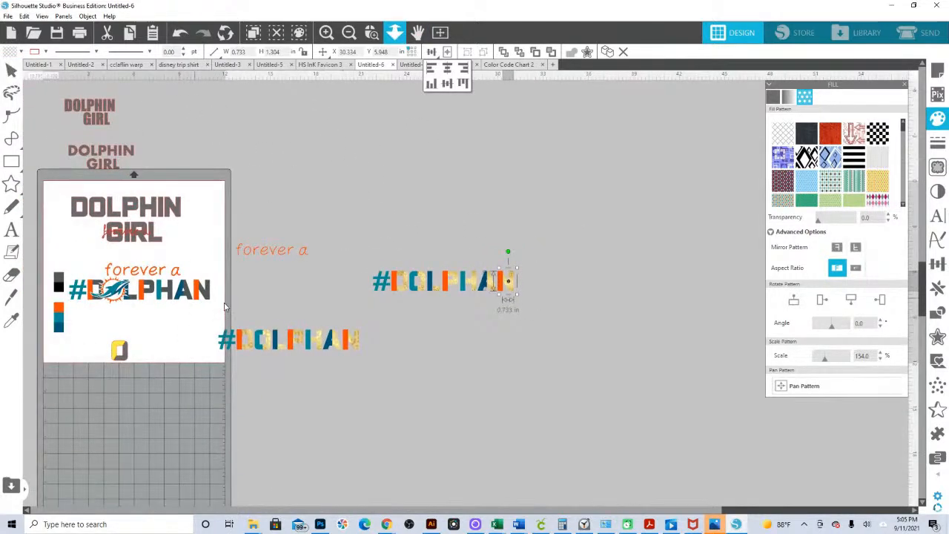
{"action": "left_click", "coordinate": [122, 290]}
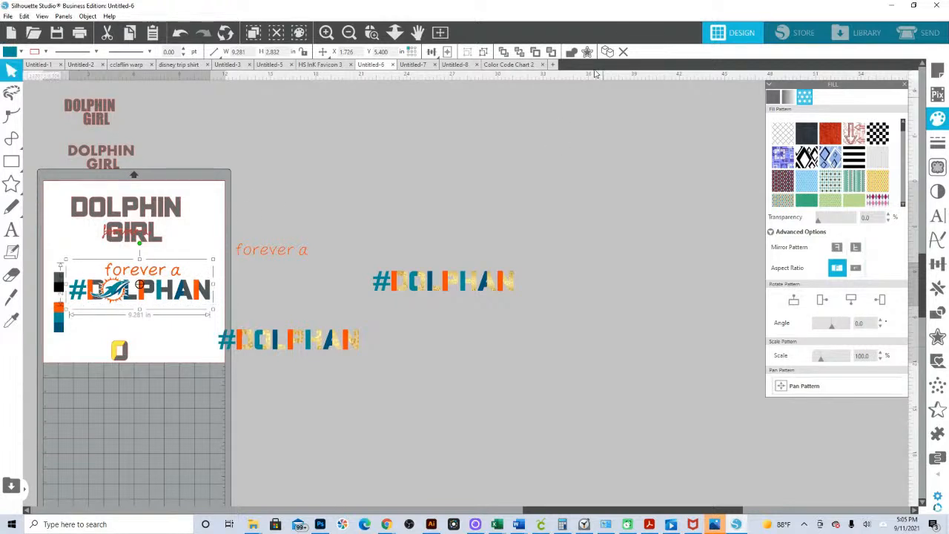
{"action": "left_click", "coordinate": [553, 66]}
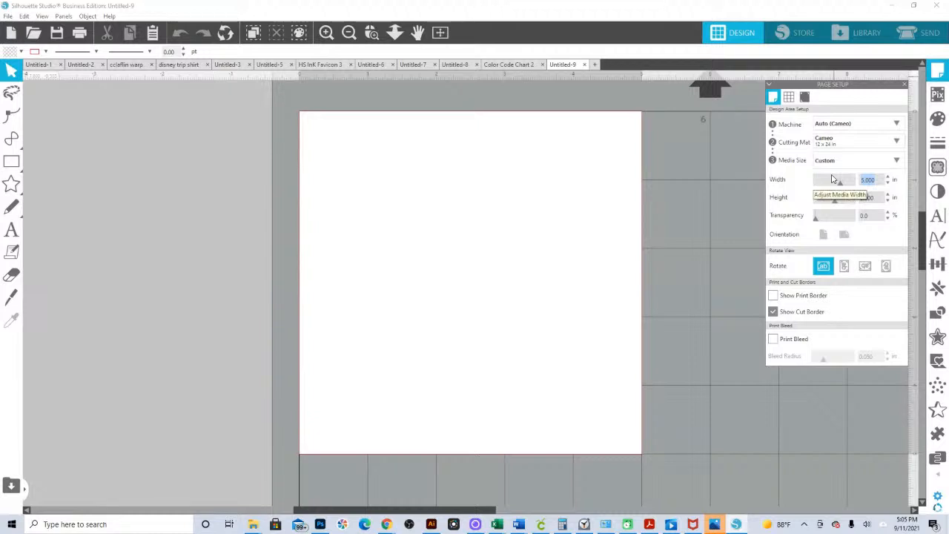
Set the new document's machine to None and its custom media size to 13 in wide by 19 in high
{"action": "type", "text": "13"}
{"action": "key", "text": "Return"}
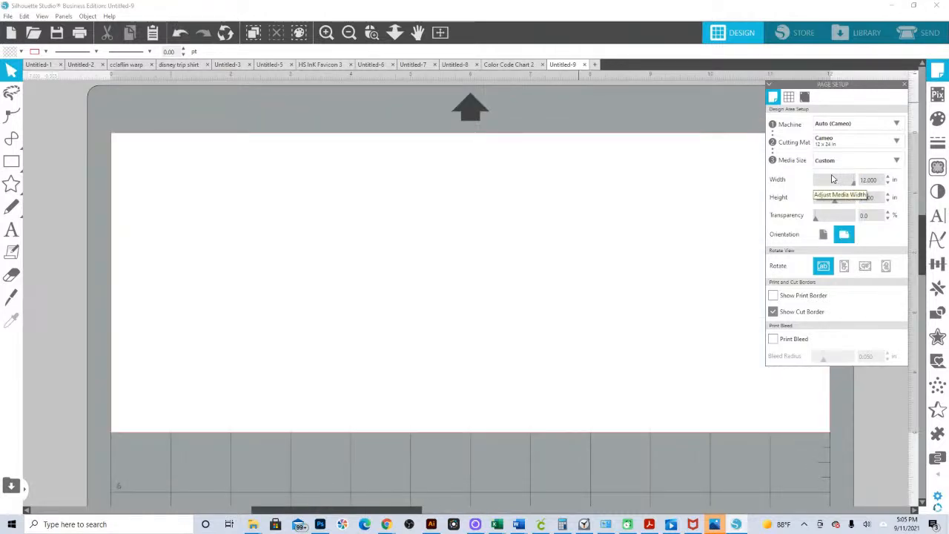
{"action": "left_click", "coordinate": [825, 124]}
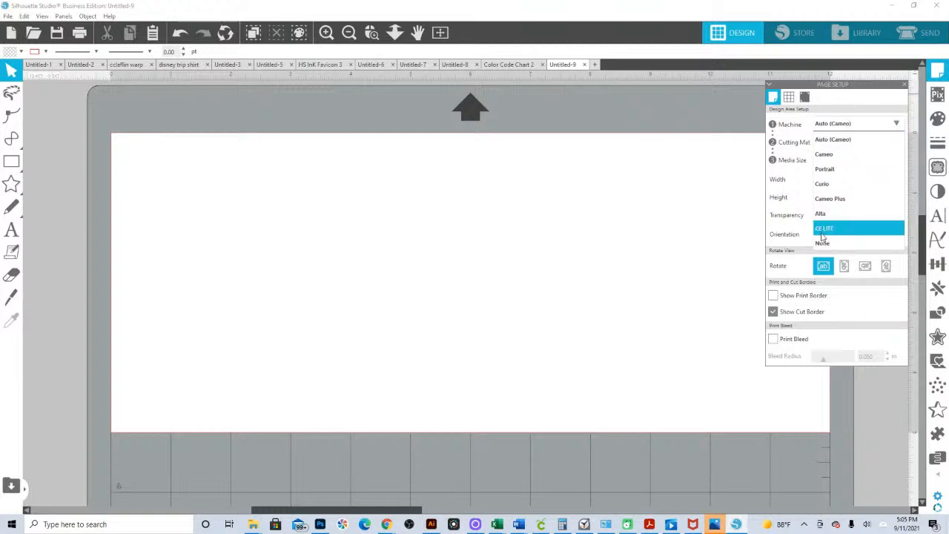
{"action": "left_click", "coordinate": [823, 243]}
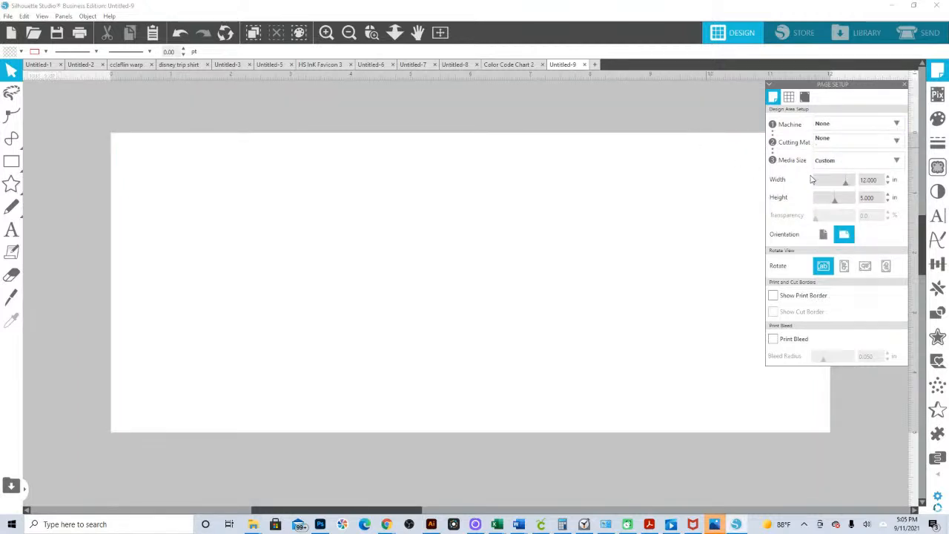
{"action": "left_click_drag", "start_coordinate": [879, 179], "coordinate": [806, 181]}
{"action": "type", "text": "13"}
{"action": "key", "text": "Tab"}
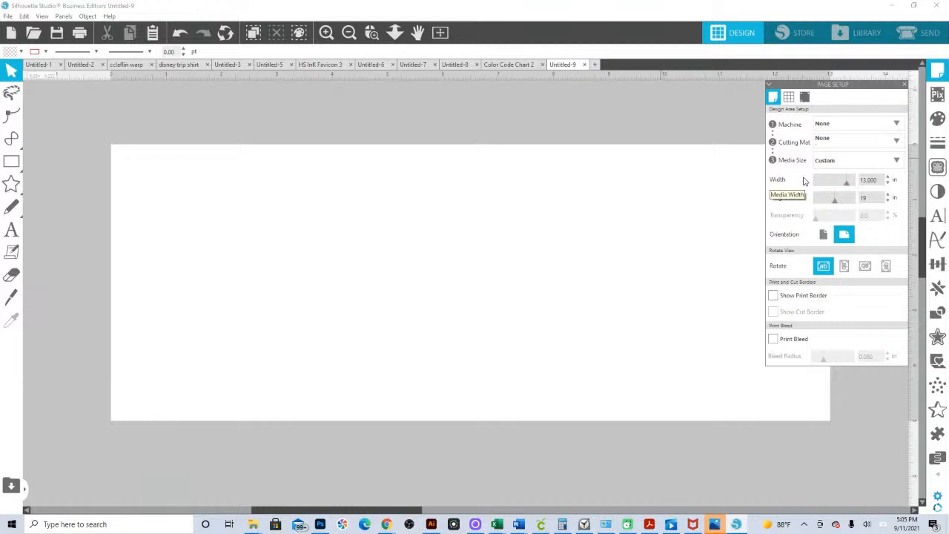
{"action": "type", "text": "19"}
{"action": "key", "text": "Return"}
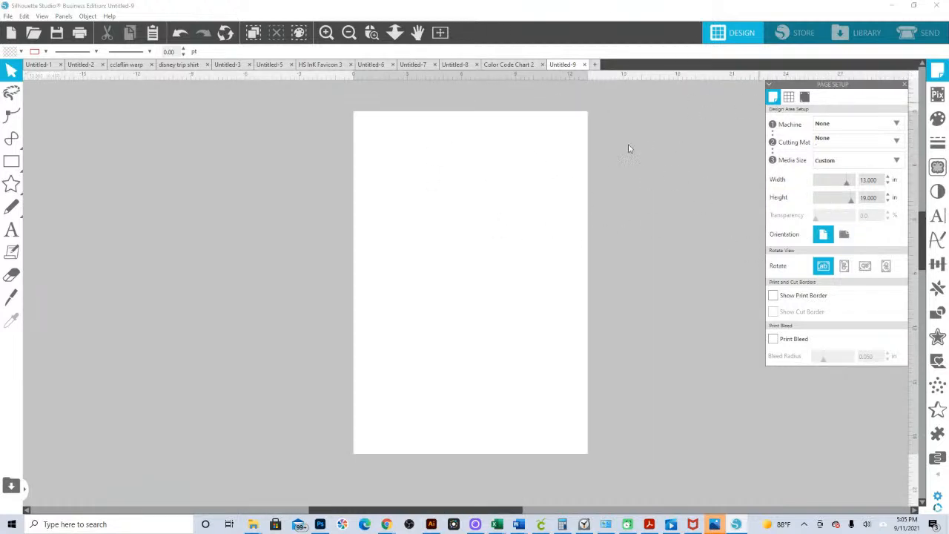
Paste the "forever a #DOLPHAN" design, move it near the page's upper edge and enlarge it to about 10.14 in wide
{"action": "right_click", "coordinate": [454, 189]}
{"action": "left_click", "coordinate": [471, 230]}
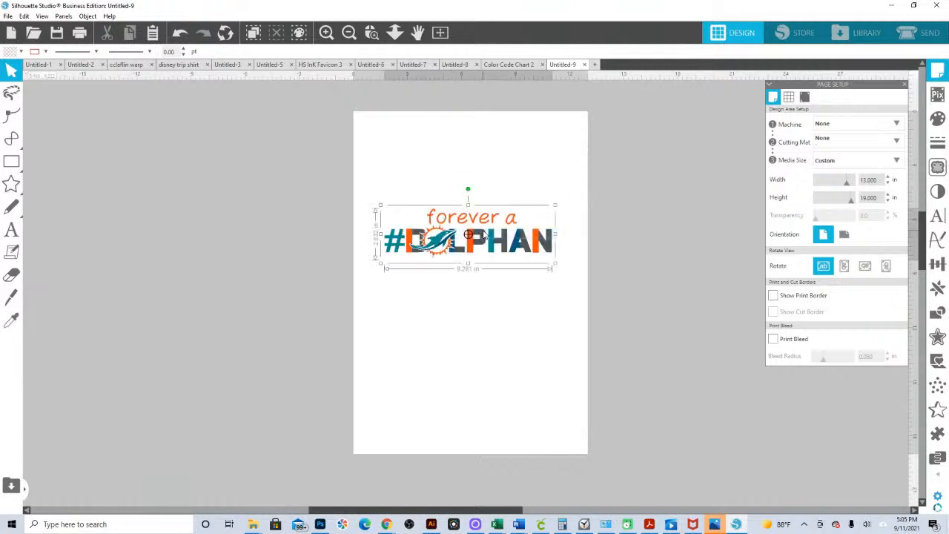
{"action": "left_click_drag", "start_coordinate": [473, 253], "coordinate": [469, 170]}
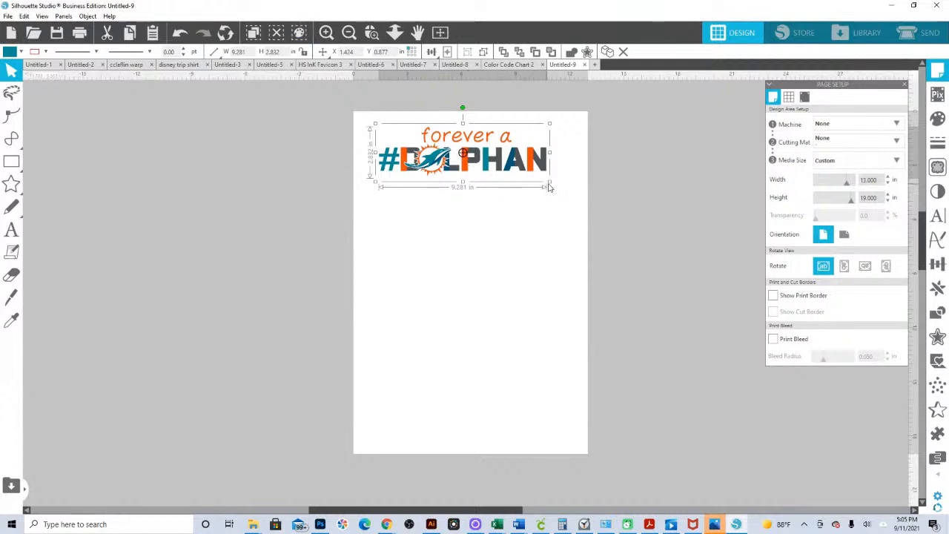
{"action": "left_click_drag", "start_coordinate": [549, 182], "coordinate": [562, 192]}
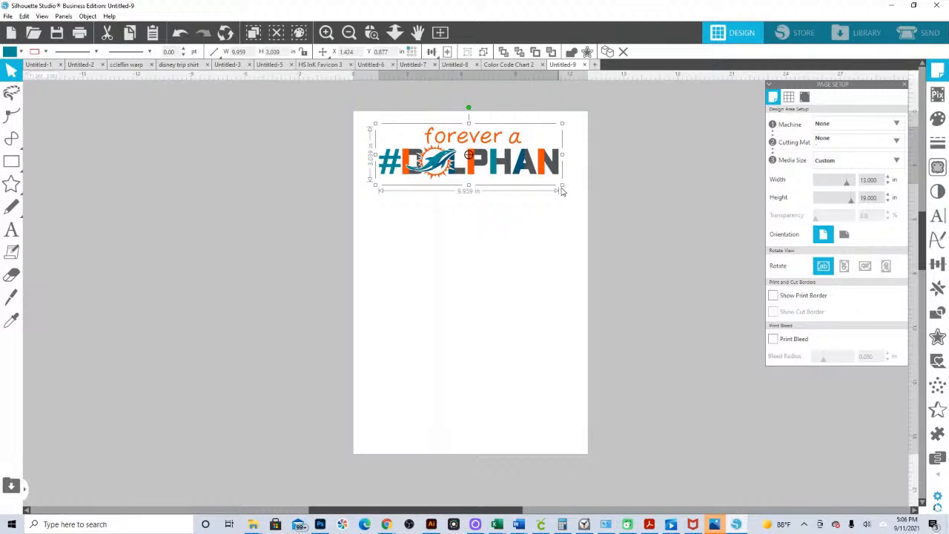
{"action": "left_click_drag", "start_coordinate": [562, 191], "coordinate": [565, 194]}
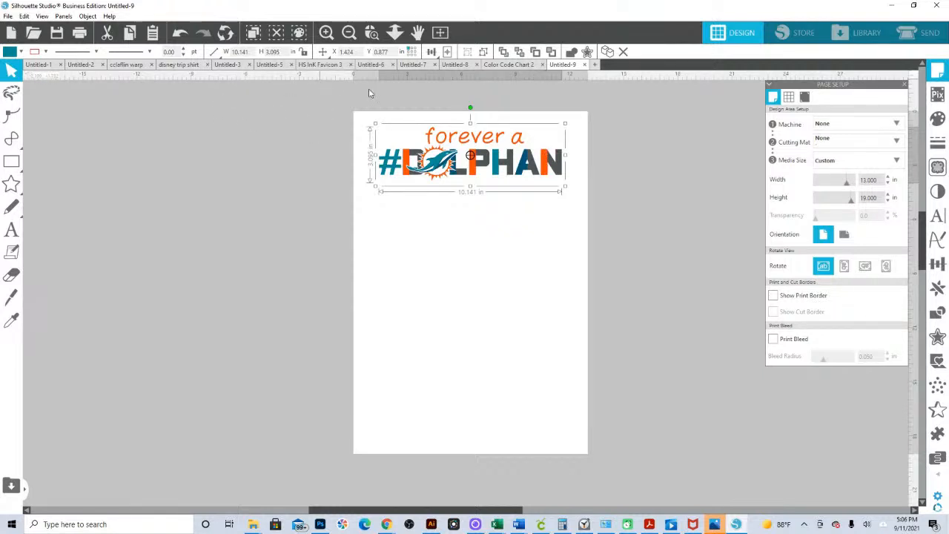
Bring in the "DOLPHIN GIRL for life" design below the first one and move its white background rectangle off the page
{"action": "key", "text": "alt+Tab"}
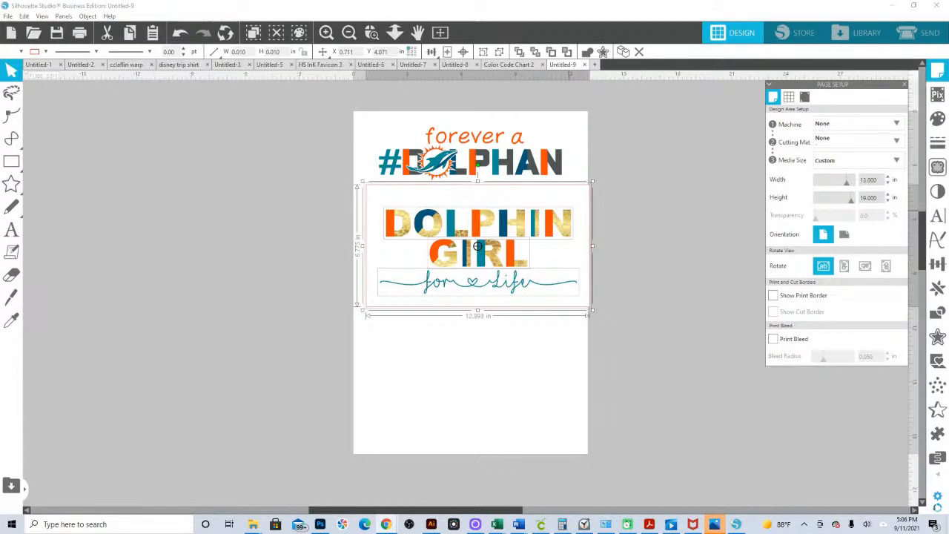
{"action": "left_click", "coordinate": [615, 227]}
{"action": "left_click", "coordinate": [579, 205]}
{"action": "left_click_drag", "start_coordinate": [578, 199], "coordinate": [232, 338]}
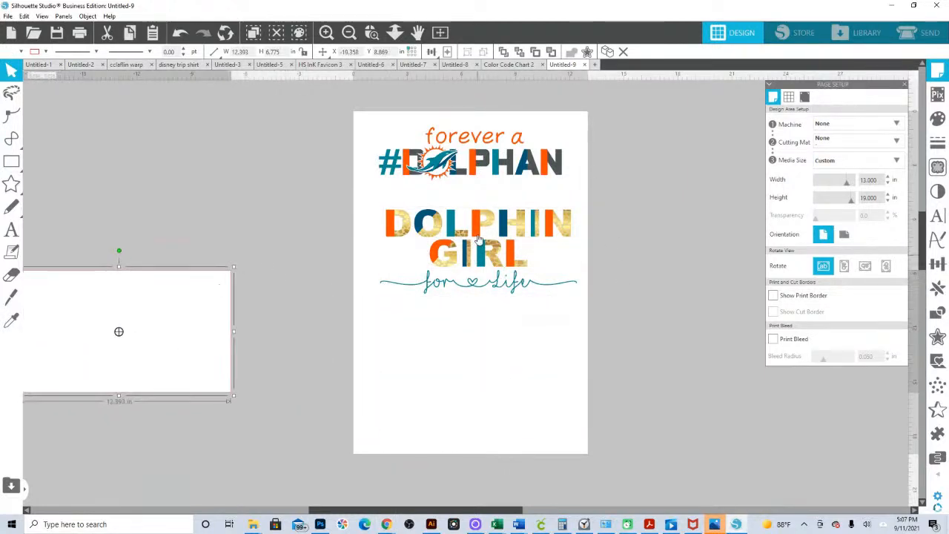
Position the "DOLPHIN GIRL for life" design under #DOLPHAN and enlarge it to about 11.83 in wide
{"action": "left_click_drag", "start_coordinate": [367, 206], "coordinate": [555, 300]}
{"action": "left_click_drag", "start_coordinate": [520, 229], "coordinate": [508, 230]}
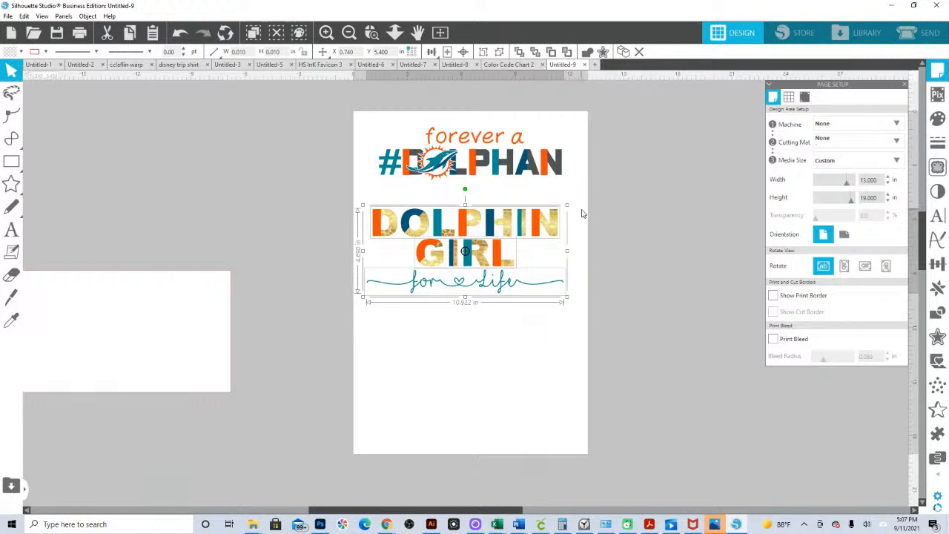
{"action": "mouse_move", "coordinate": [569, 208]}
{"action": "left_mouse_down"}
{"action": "mouse_move", "coordinate": [585, 198]}
{"action": "mouse_move", "coordinate": [562, 220]}
{"action": "left_mouse_up"}
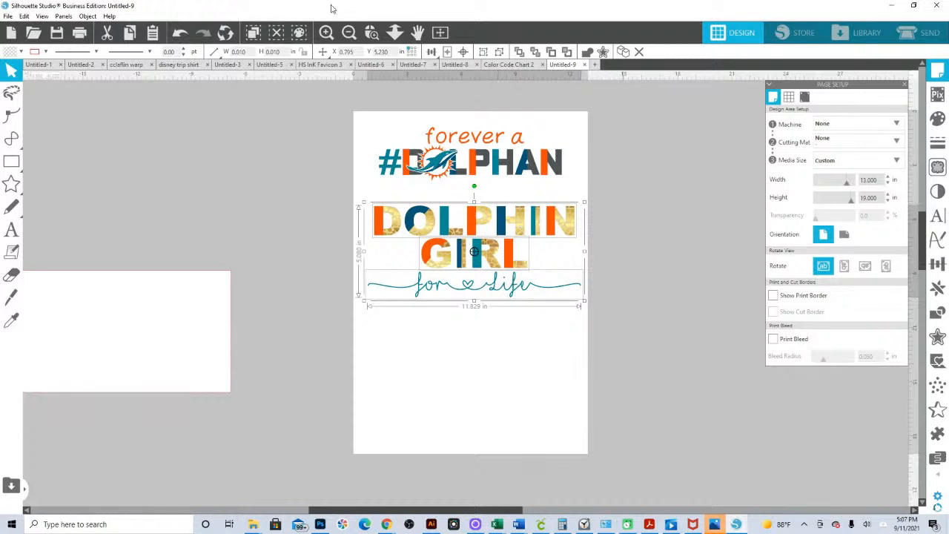
Print the current page on the WF-7720 Series SUBLIMATION printer with the "NEW 13x19 SUB Mirror ON" preset
{"action": "left_click", "coordinate": [8, 15]}
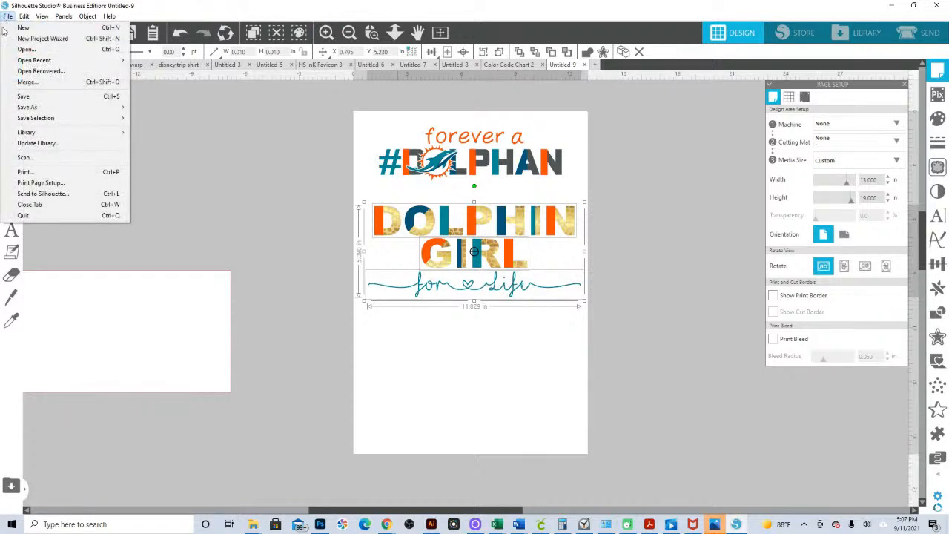
{"action": "left_click", "coordinate": [41, 173]}
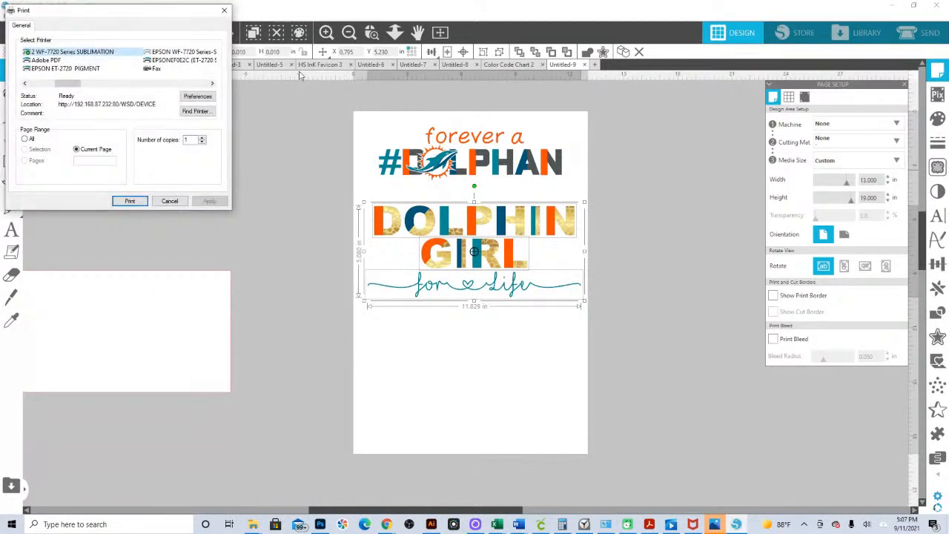
{"action": "left_click", "coordinate": [192, 98]}
{"action": "left_click", "coordinate": [77, 141]}
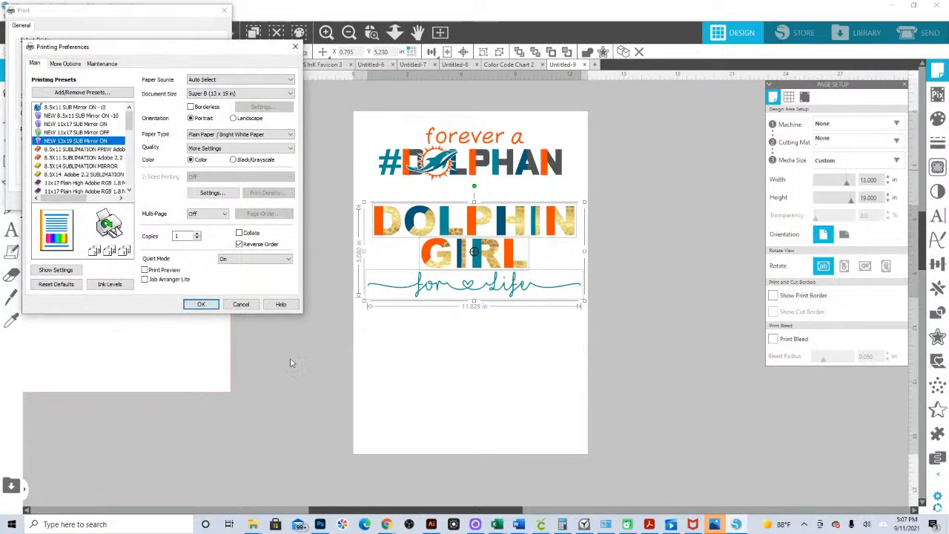
{"action": "left_click", "coordinate": [201, 305]}
{"action": "left_click", "coordinate": [130, 200]}
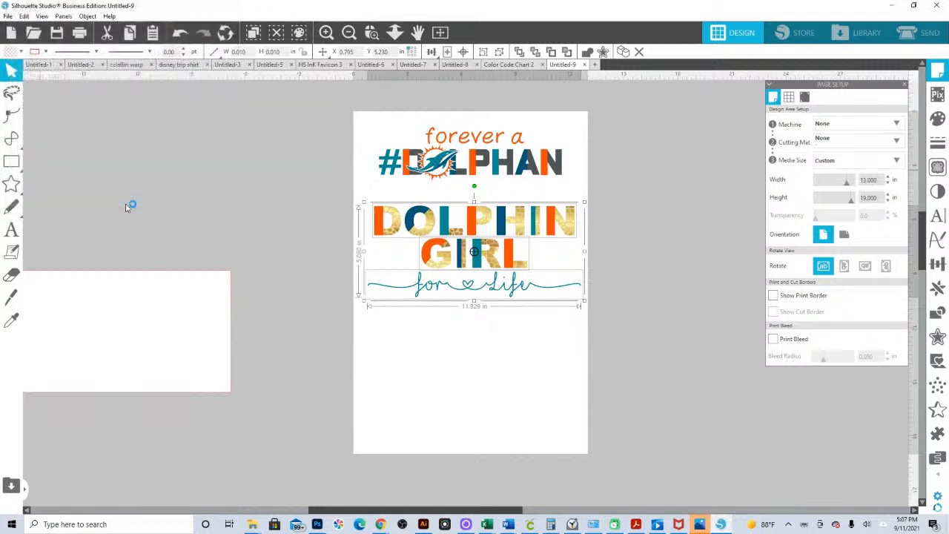
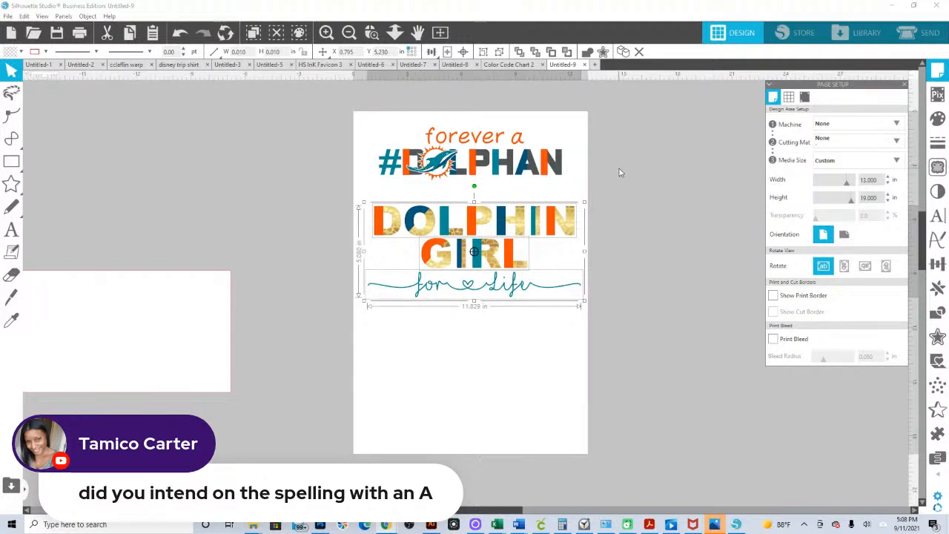
{"action": "left_click", "coordinate": [498, 178]}
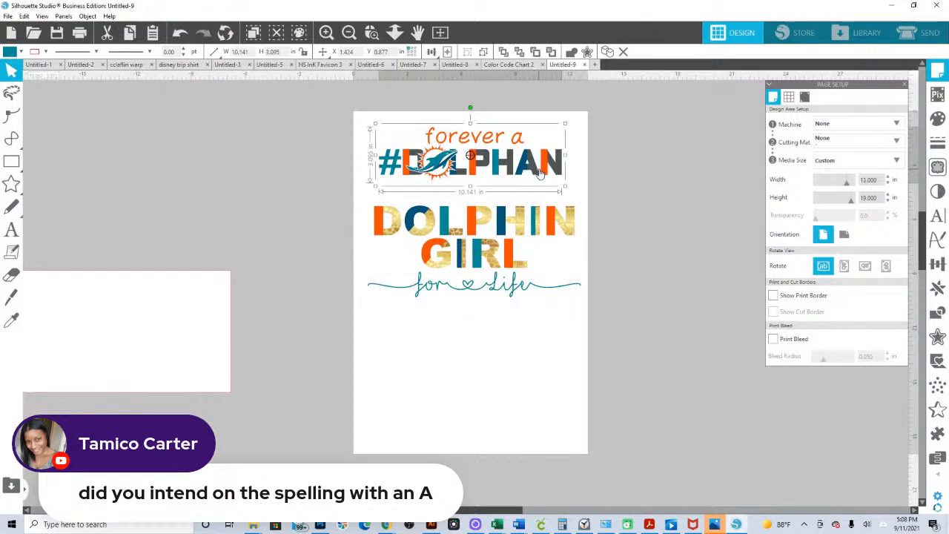
{"action": "left_click", "coordinate": [490, 182]}
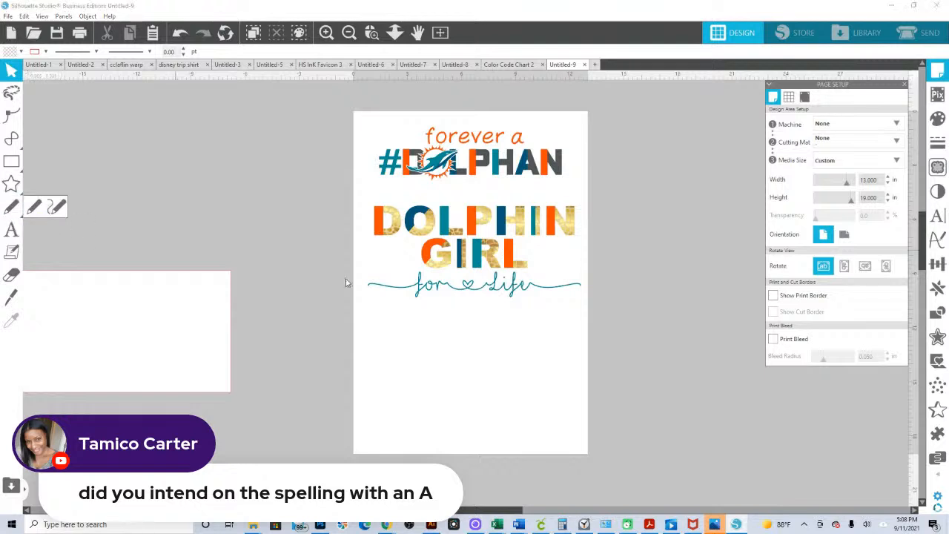
In Untitled-6, place a copy of the gray DOLPHIN GIRL text below the #DOLPHAN variants and change its wording to "DOLFAN"
{"action": "left_click", "coordinate": [374, 65]}
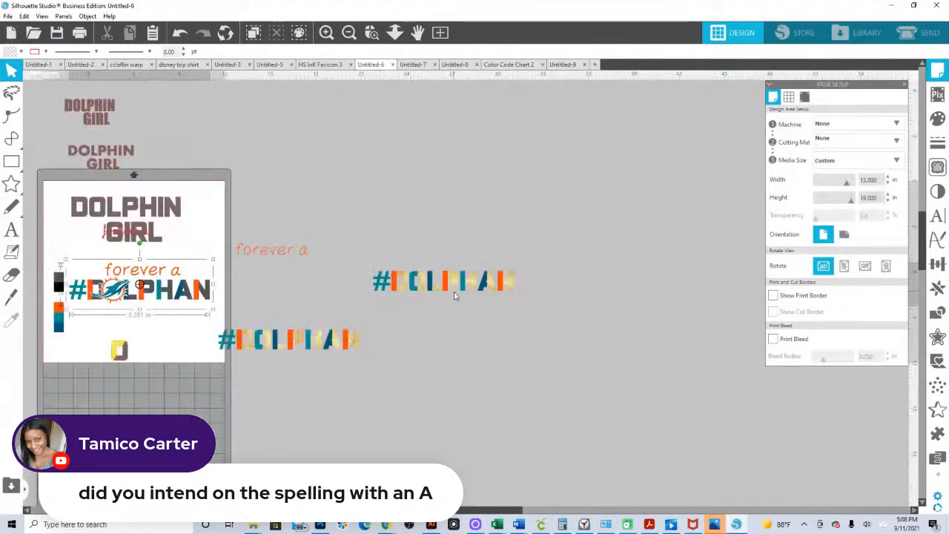
{"action": "left_click_drag", "start_coordinate": [162, 219], "coordinate": [561, 381]}
{"action": "double_click", "coordinate": [510, 389]}
{"action": "type", "text": "FAN"}
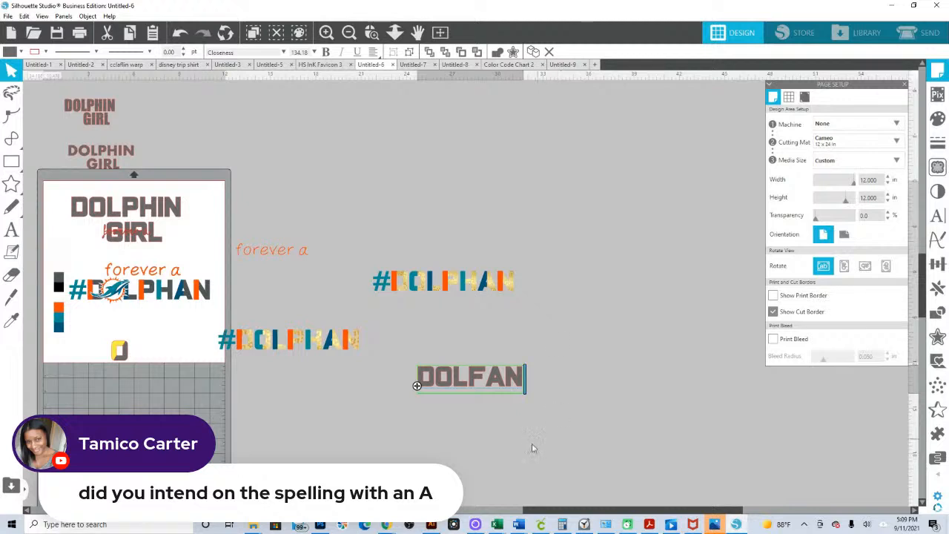
Move the spare thin orange "forever a" directly above the DOLFAN text
{"action": "left_click", "coordinate": [525, 324]}
{"action": "left_click_drag", "start_coordinate": [297, 253], "coordinate": [485, 362]}
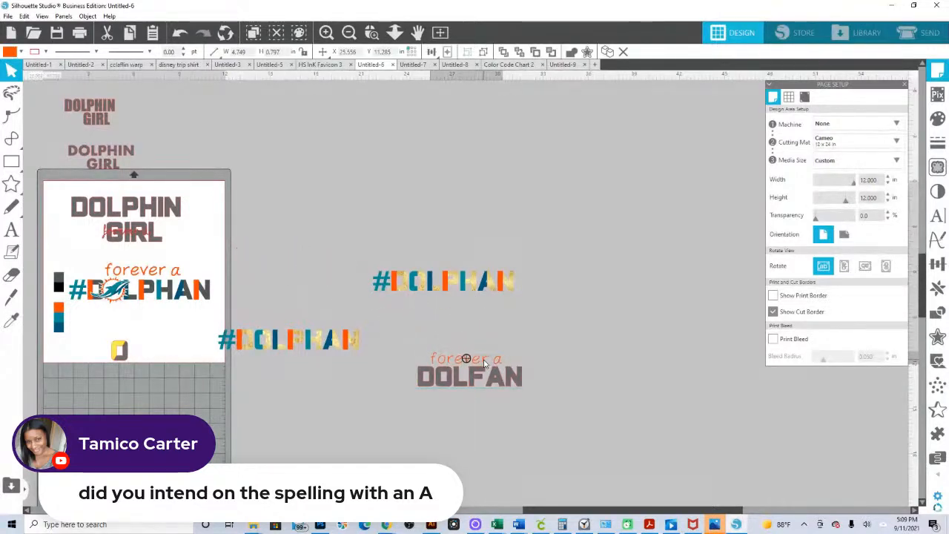
Draw a tall, narrow rectangle about 0.84 in wide and 2.35 in high over the left side of the D in DOLFAN
{"action": "left_click", "coordinate": [486, 419]}
{"action": "left_click", "coordinate": [372, 34]}
{"action": "left_click_drag", "start_coordinate": [401, 318], "coordinate": [623, 452]}
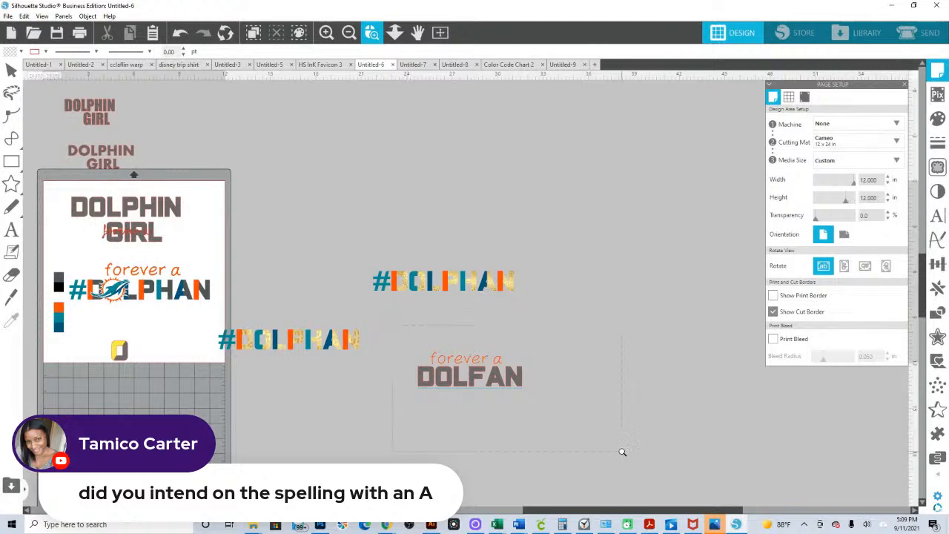
{"action": "left_click", "coordinate": [395, 34]}
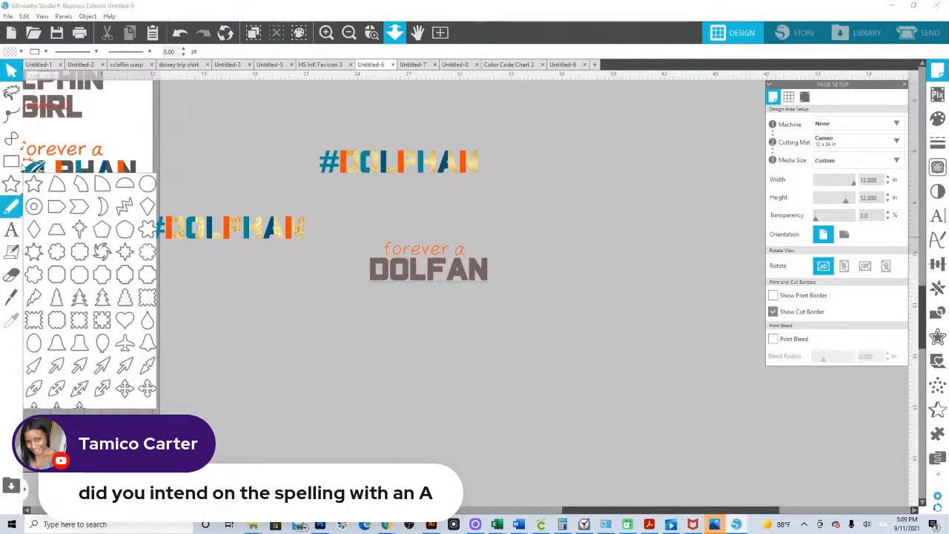
{"action": "left_click", "coordinate": [11, 161]}
{"action": "left_click_drag", "start_coordinate": [359, 242], "coordinate": [380, 290]}
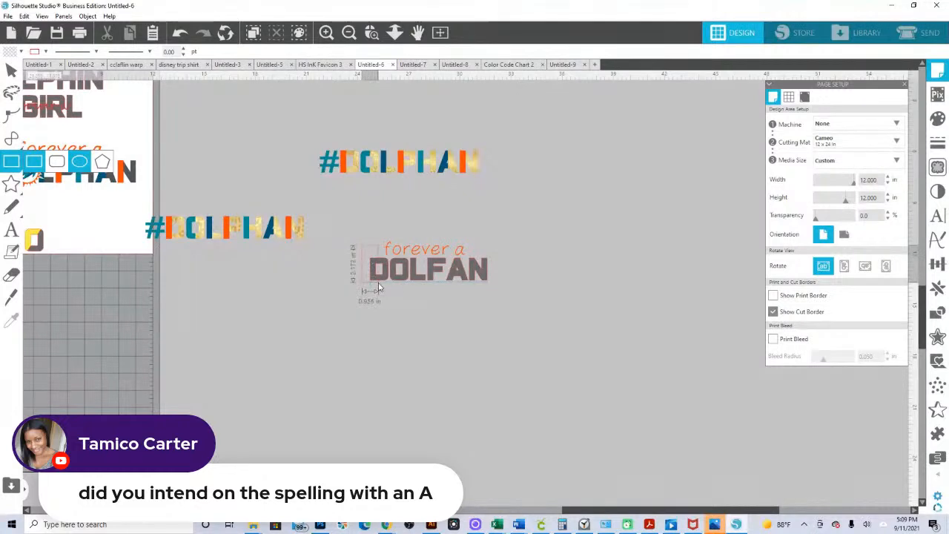
{"action": "left_click", "coordinate": [376, 34]}
{"action": "left_click_drag", "start_coordinate": [369, 239], "coordinate": [663, 333]}
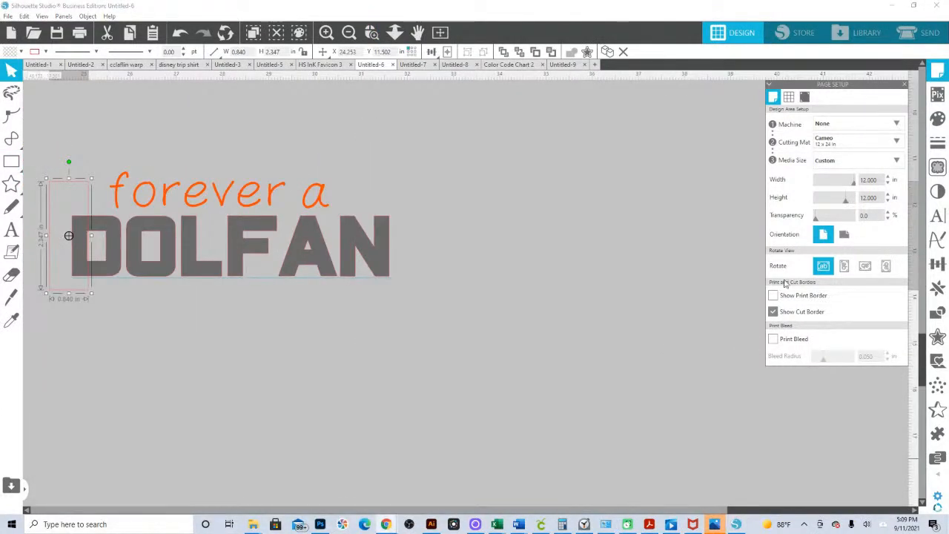
Narrow the rectangle to about 0.36 in so it covers only the D's left stem, and fill it yellow
{"action": "left_click_drag", "start_coordinate": [96, 458], "coordinate": [269, 450]}
{"action": "left_click", "coordinate": [372, 33]}
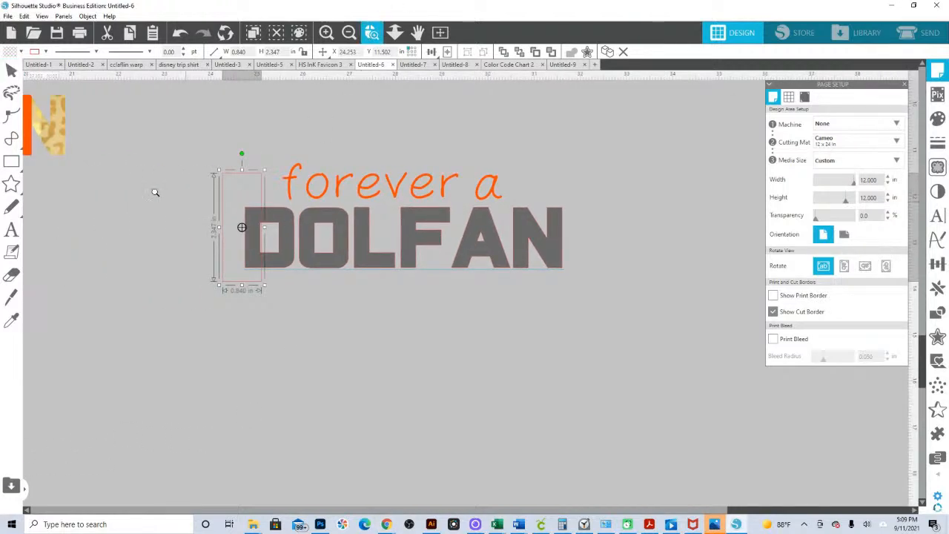
{"action": "left_click_drag", "start_coordinate": [155, 183], "coordinate": [372, 318]}
{"action": "left_click_drag", "start_coordinate": [463, 220], "coordinate": [456, 222]}
{"action": "left_click_drag", "start_coordinate": [334, 220], "coordinate": [462, 224]}
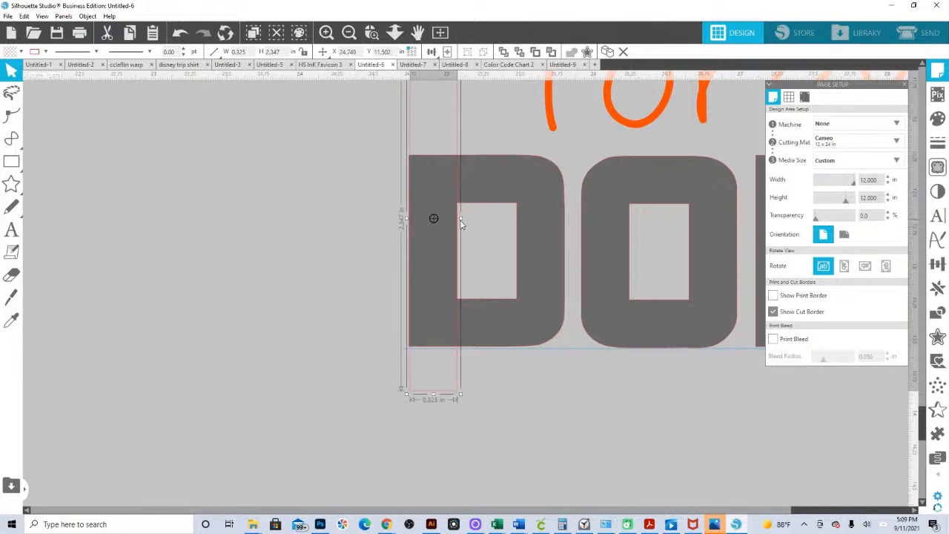
{"action": "left_click_drag", "start_coordinate": [404, 218], "coordinate": [396, 219]}
{"action": "left_click", "coordinate": [10, 51]}
{"action": "left_click", "coordinate": [44, 75]}
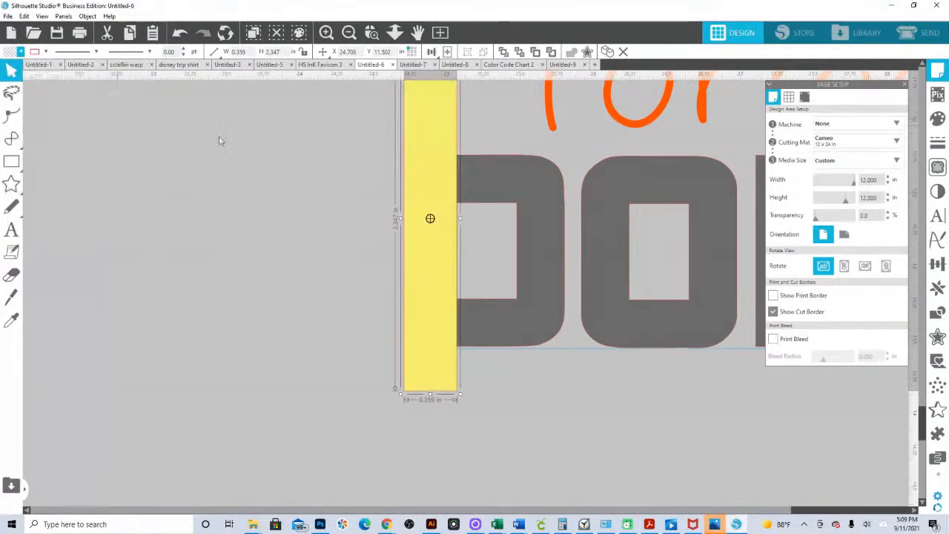
Place copies of the yellow bar over the left sides of the O and L, widening them to about 0.37 in and 0.38 in
{"action": "left_click_drag", "start_coordinate": [441, 259], "coordinate": [614, 282]}
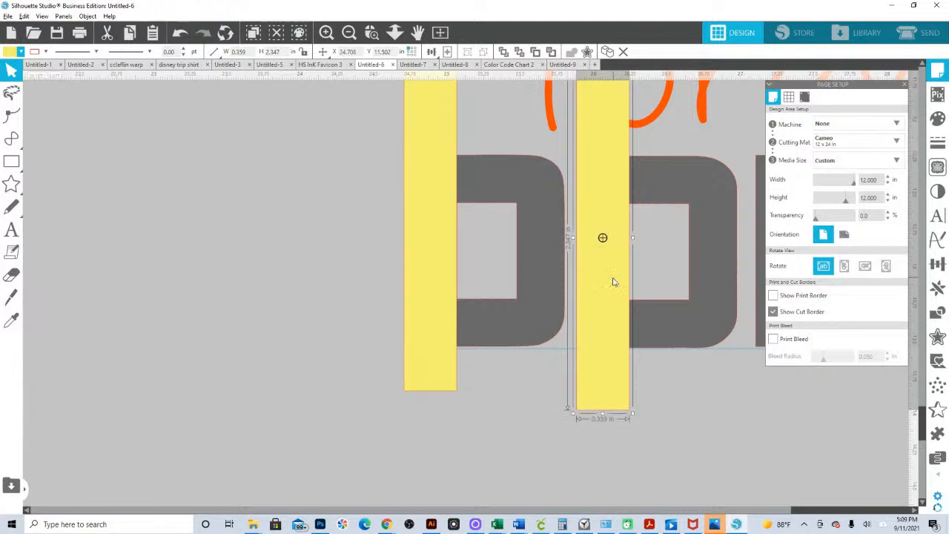
{"action": "left_click_drag", "start_coordinate": [573, 245], "coordinate": [571, 245]}
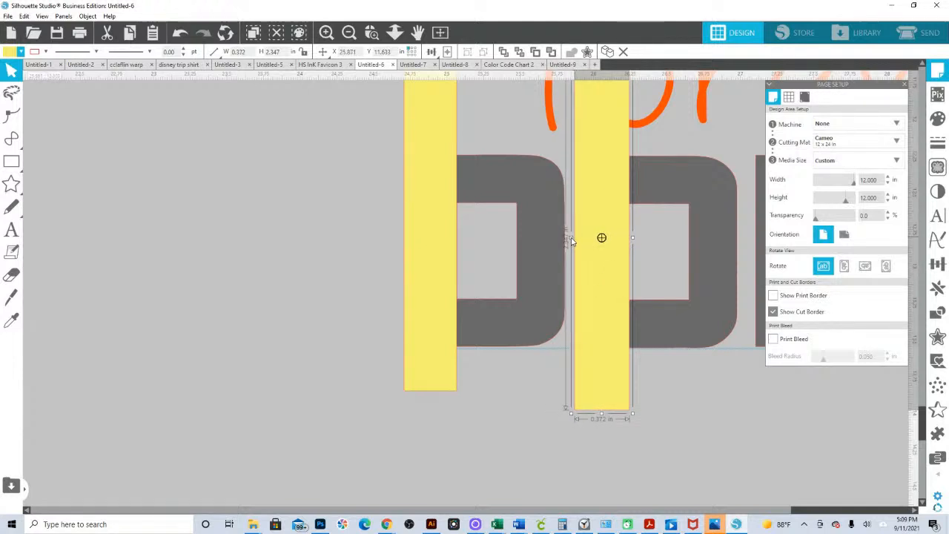
{"action": "left_click_drag", "start_coordinate": [675, 387], "coordinate": [472, 398]}
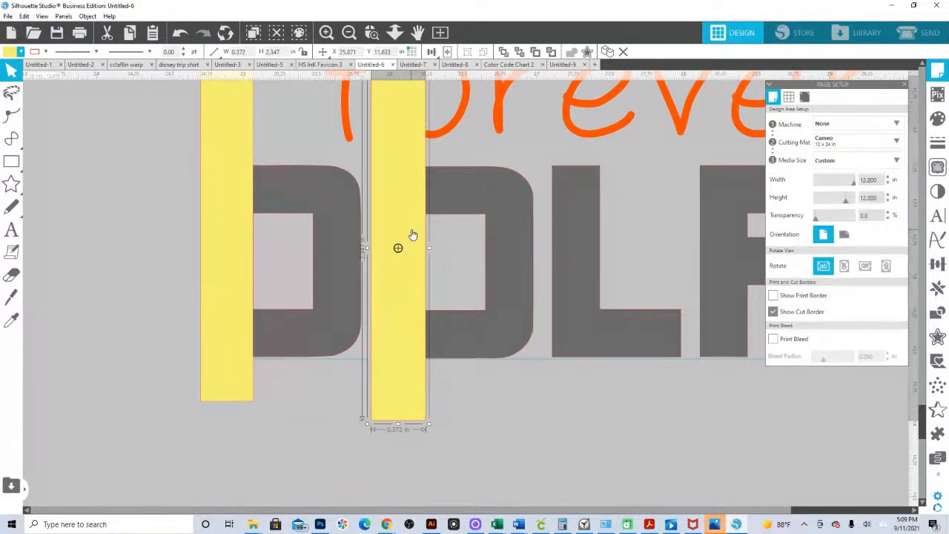
{"action": "left_click_drag", "start_coordinate": [411, 233], "coordinate": [584, 257]}
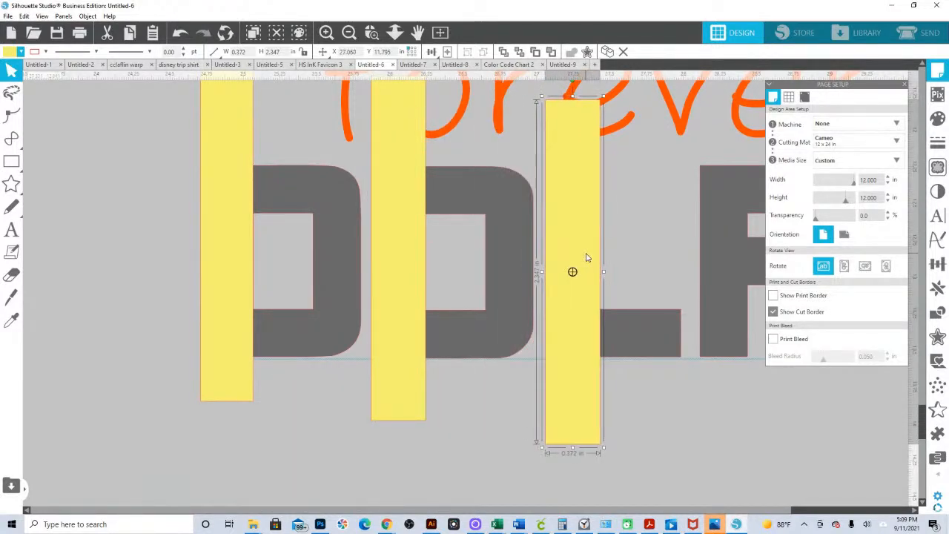
{"action": "left_click_drag", "start_coordinate": [543, 272], "coordinate": [541, 273]}
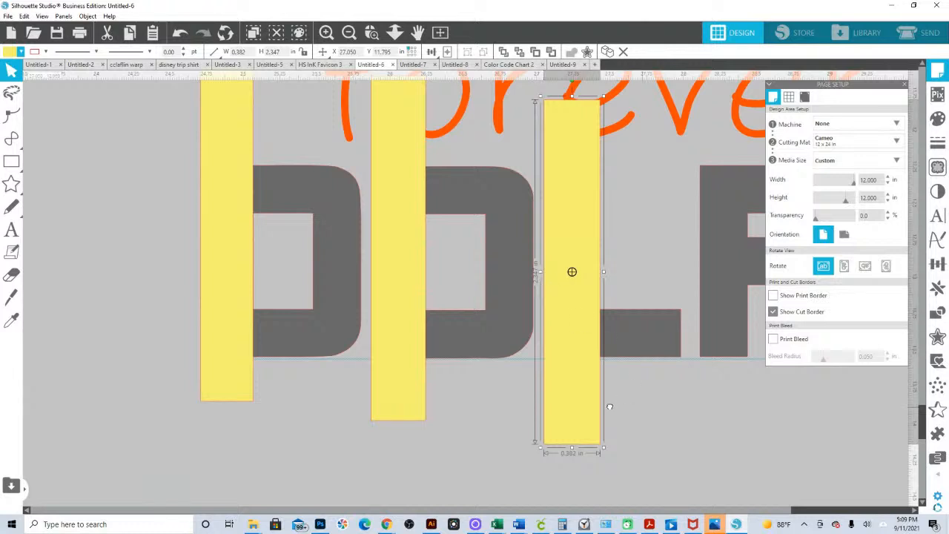
Place copies of the yellow bar over the F's left stem and the left side of the A
{"action": "left_click_drag", "start_coordinate": [622, 361], "coordinate": [368, 368]}
{"action": "left_click_drag", "start_coordinate": [329, 275], "coordinate": [475, 277]}
{"action": "left_click_drag", "start_coordinate": [564, 379], "coordinate": [355, 370]}
{"action": "left_click_drag", "start_coordinate": [275, 301], "coordinate": [460, 318]}
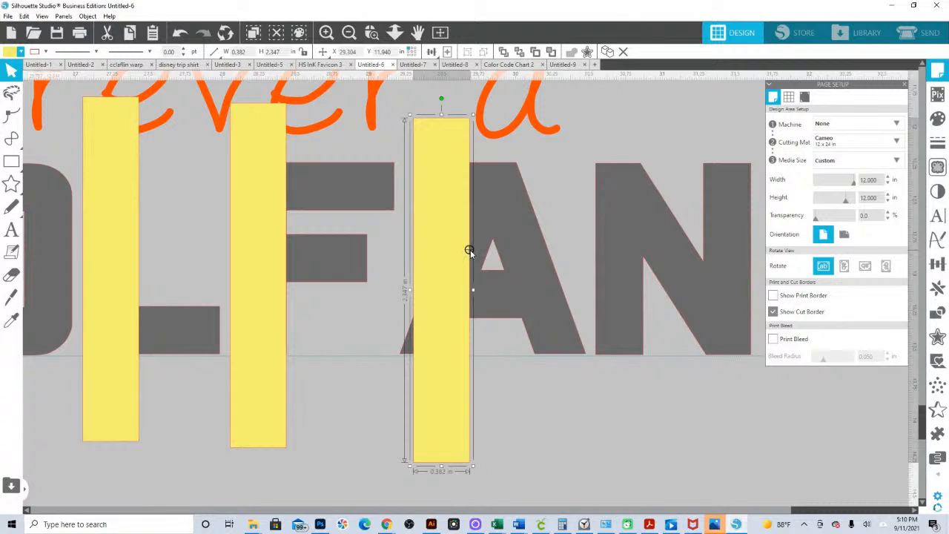
Align the bar's rotation center with the A's inner opening and tilt the bar to cover the A's slanted left leg
{"action": "left_click_drag", "start_coordinate": [470, 251], "coordinate": [494, 241]}
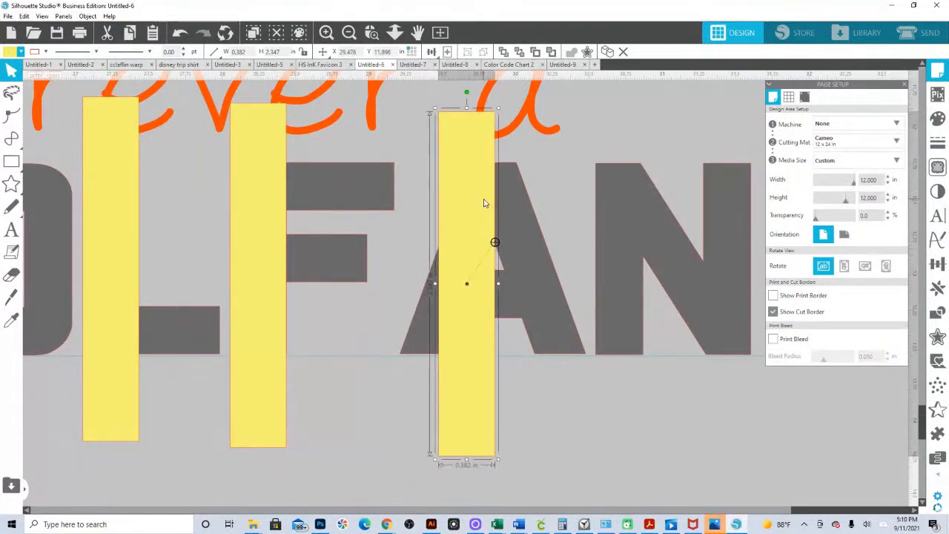
{"action": "left_click", "coordinate": [371, 32]}
{"action": "left_click_drag", "start_coordinate": [564, 375], "coordinate": [344, 195]}
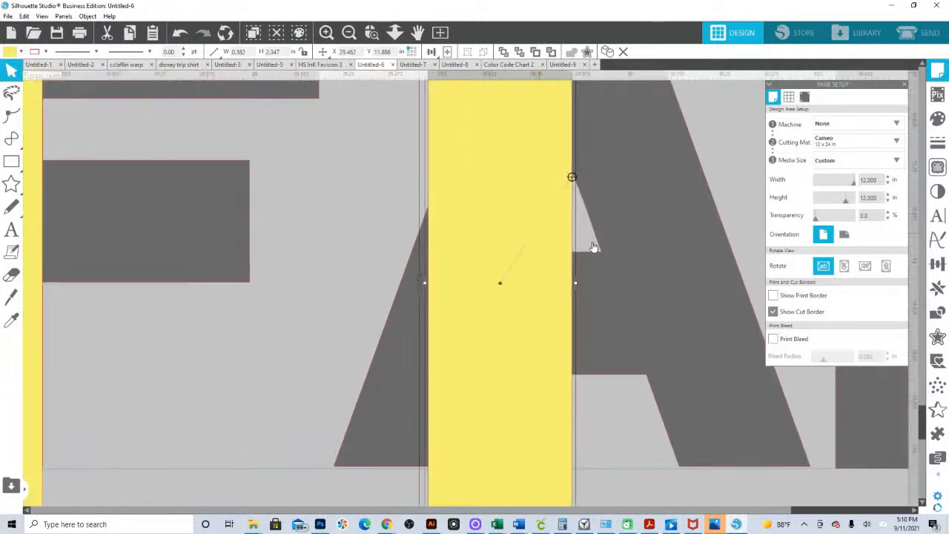
{"action": "left_click_drag", "start_coordinate": [549, 226], "coordinate": [549, 220]}
{"action": "left_click", "coordinate": [395, 33]}
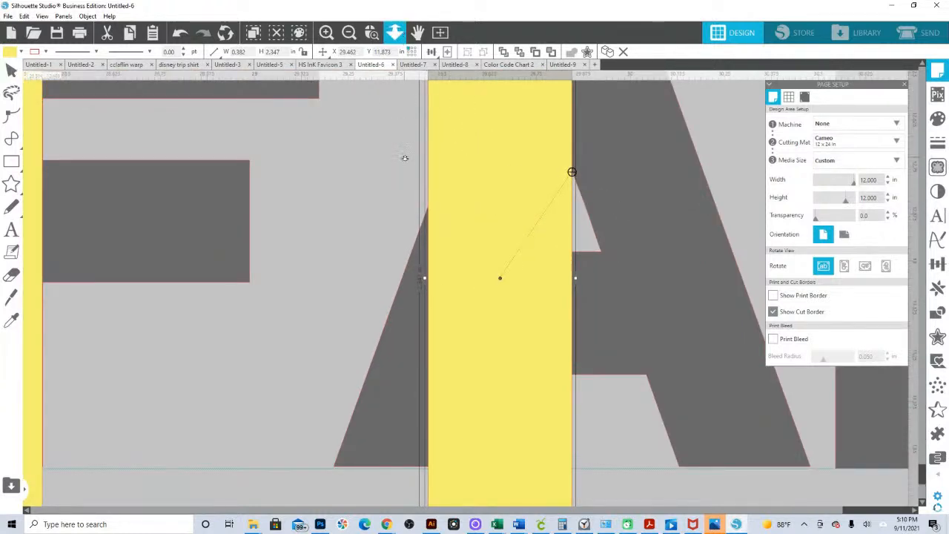
{"action": "left_click_drag", "start_coordinate": [405, 163], "coordinate": [410, 50]}
{"action": "left_click_drag", "start_coordinate": [483, 85], "coordinate": [535, 108]}
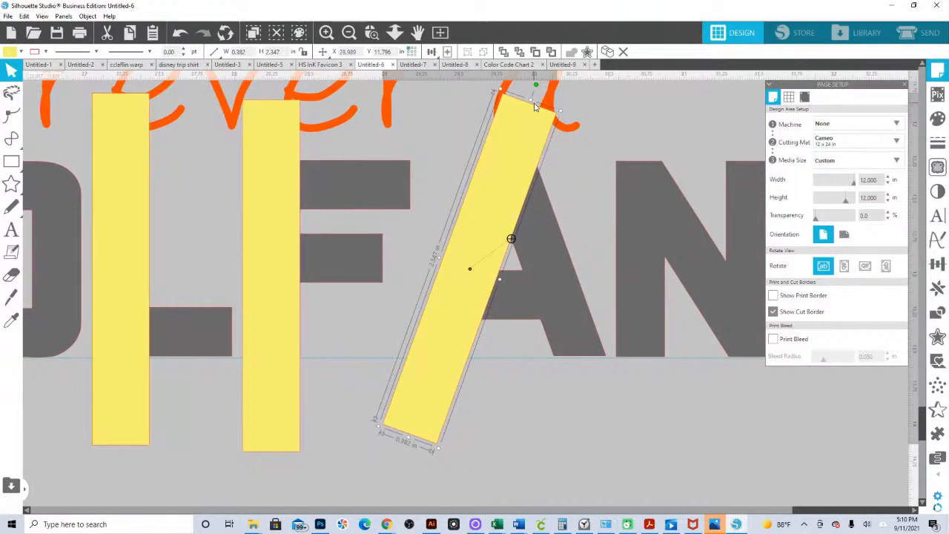
{"action": "left_click_drag", "start_coordinate": [440, 258], "coordinate": [435, 261]}
Place a copy of the F's upright bar over the N's left stem and combine all six yellow bars into one object
{"action": "left_click", "coordinate": [276, 246]}
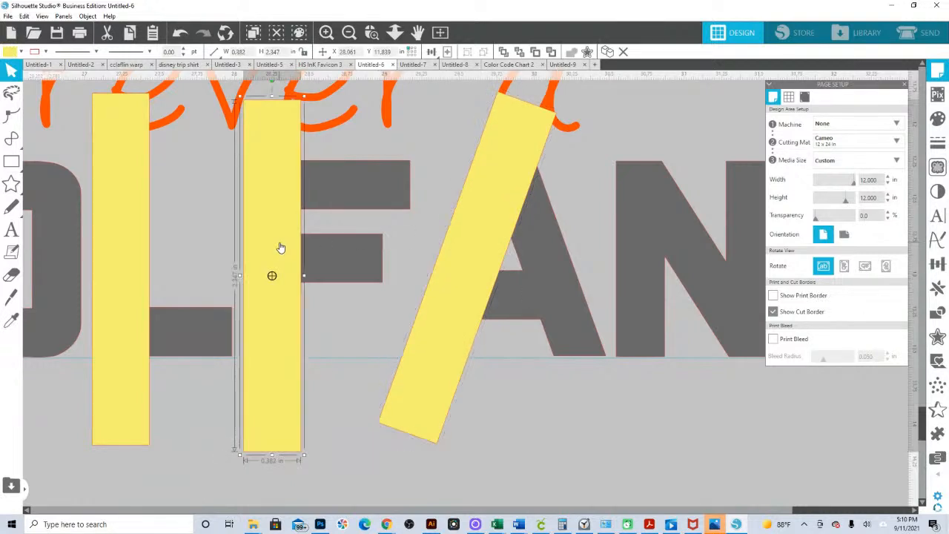
{"action": "left_click_drag", "start_coordinate": [285, 246], "coordinate": [649, 253]}
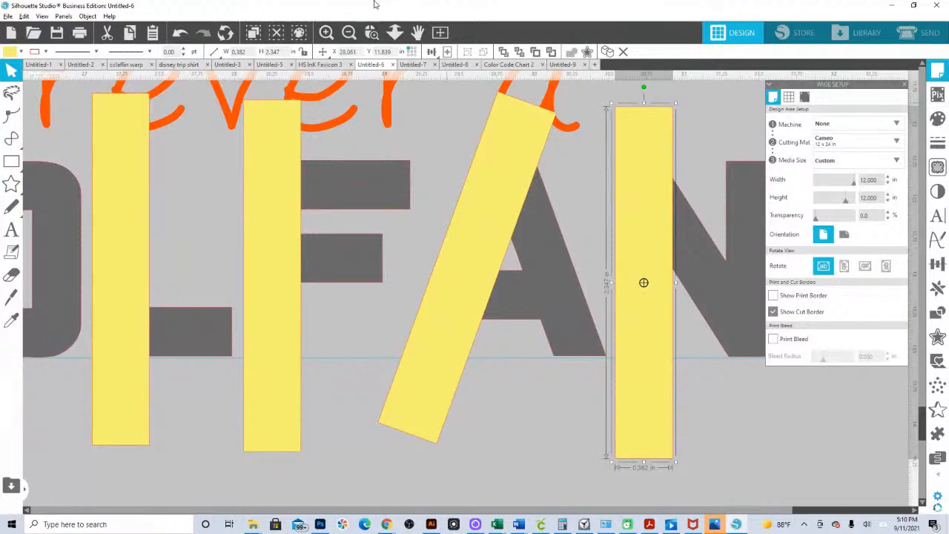
{"action": "left_click_drag", "start_coordinate": [384, 115], "coordinate": [381, 195]}
{"action": "left_click_drag", "start_coordinate": [556, 350], "coordinate": [259, 314]}
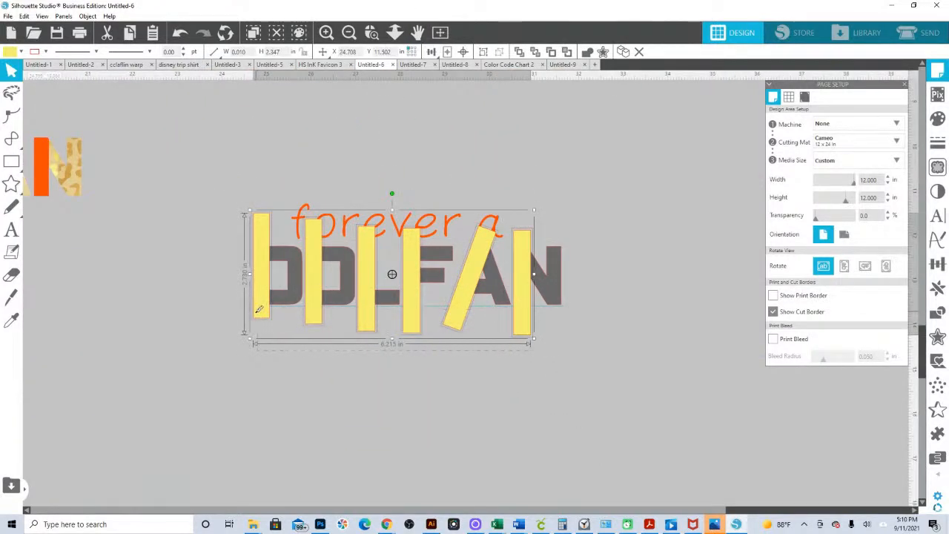
{"action": "left_click", "coordinate": [345, 332]}
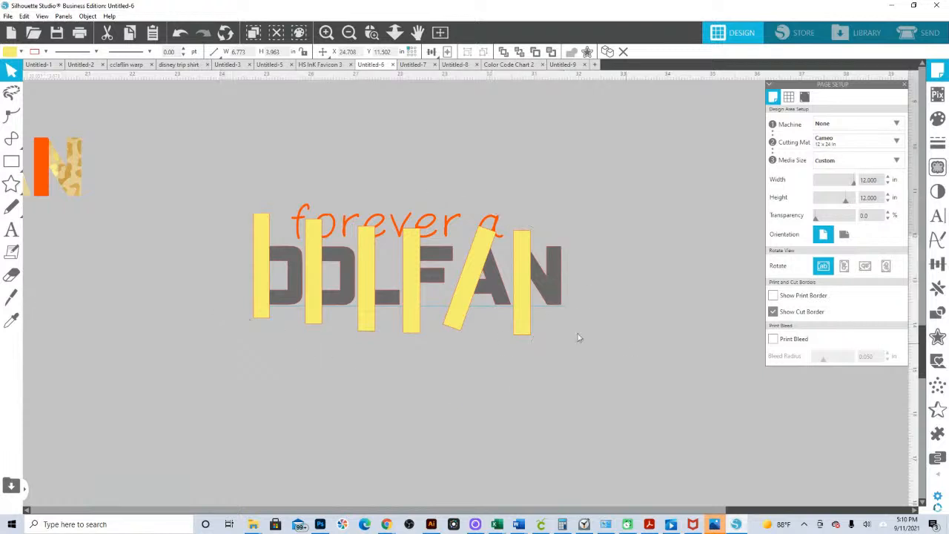
Divide the DOLFAN text with the yellow bars and delete the bar pieces outside the letters
{"action": "left_click", "coordinate": [278, 300]}
{"action": "left_click", "coordinate": [938, 312]}
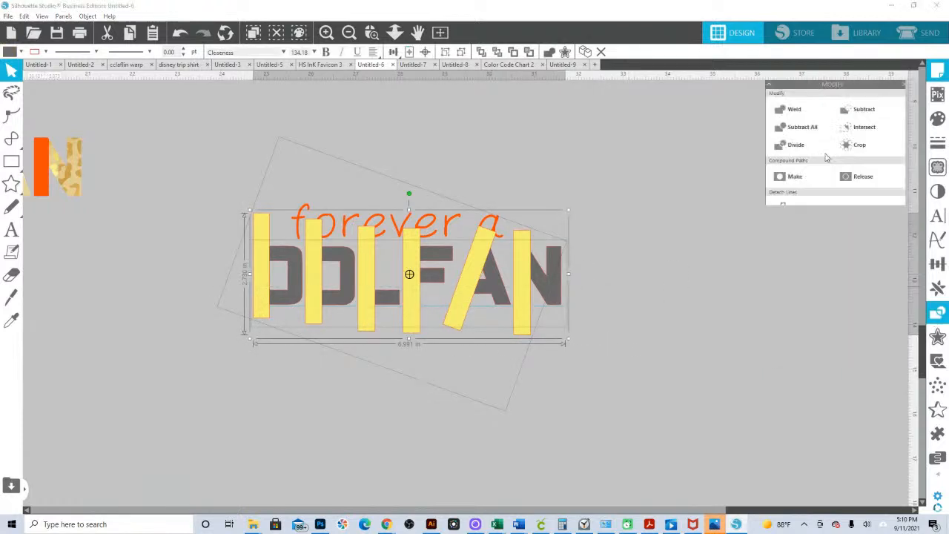
{"action": "left_click", "coordinate": [794, 149]}
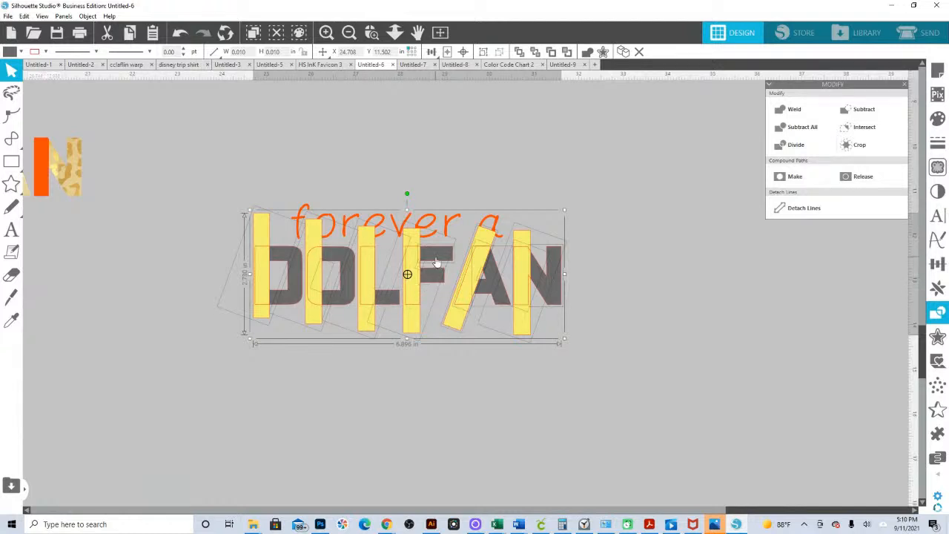
{"action": "left_click", "coordinate": [555, 286], "text": "shift"}
{"action": "key", "text": "Delete"}
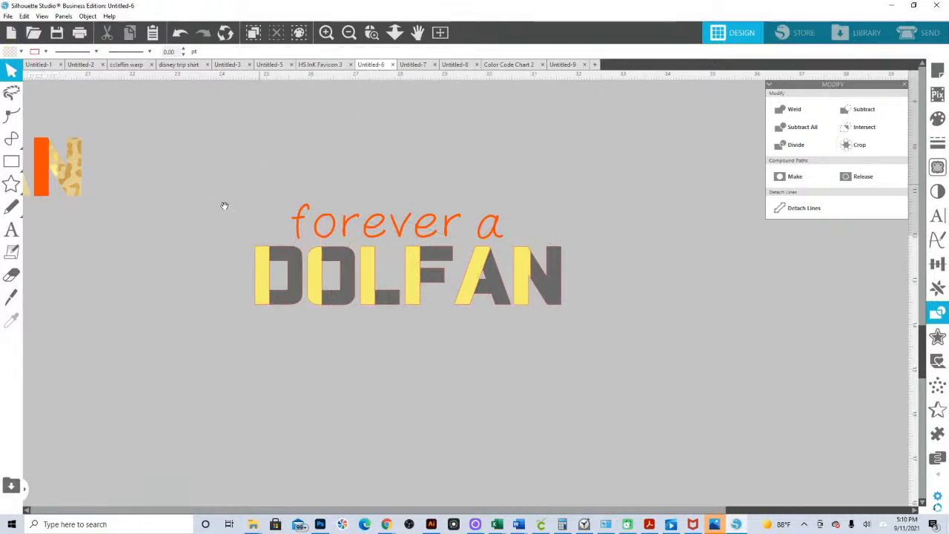
Place a copy of the teal # from the leopard #DOLPHAN directly in front of DOLFAN
{"action": "scroll", "coordinate": [232, 197], "scroll_direction": "left", "scroll_amount": 5}
{"action": "scroll", "coordinate": [482, 275], "scroll_direction": "left", "scroll_amount": 3}
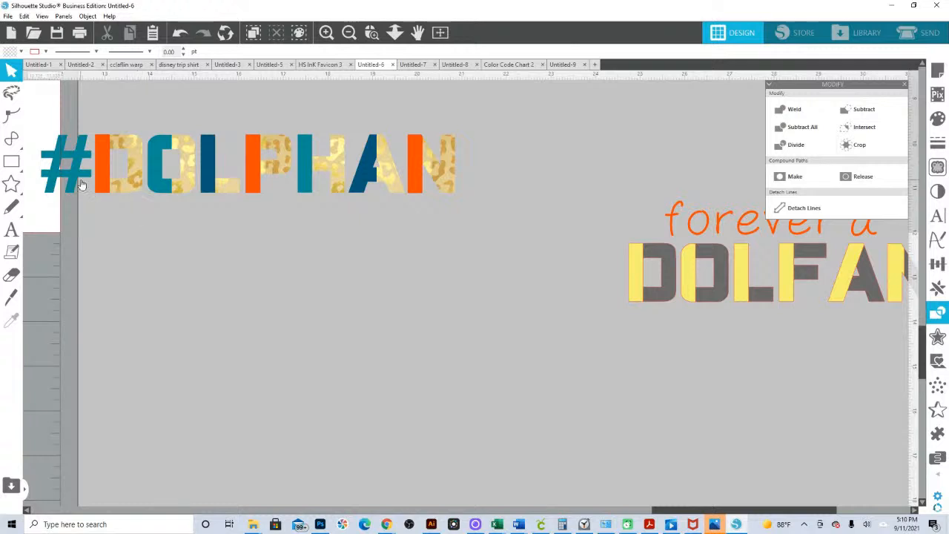
{"action": "left_click", "coordinate": [72, 184]}
{"action": "left_click_drag", "start_coordinate": [463, 285], "coordinate": [607, 293]}
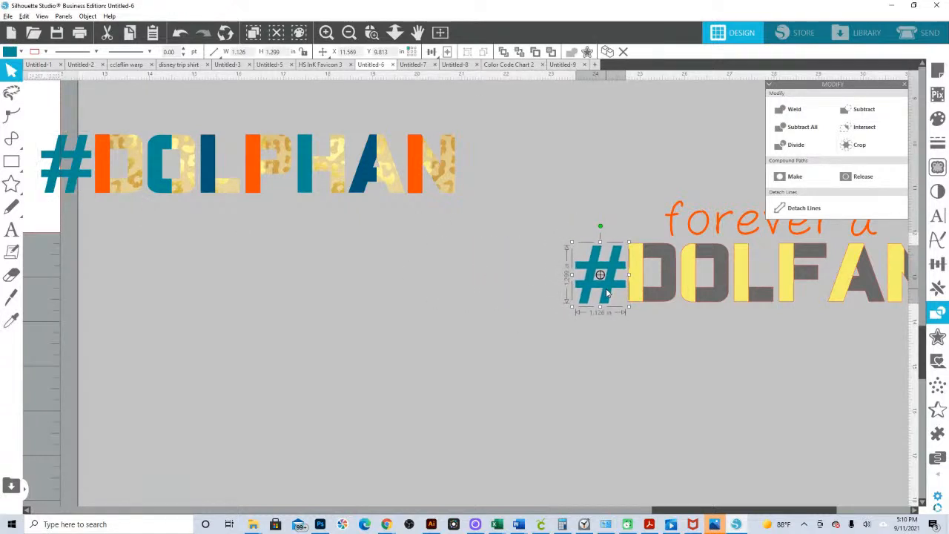
Recolor the yellow left parts of the D and F with the orange sampled from "forever a"
{"action": "left_click", "coordinate": [634, 294]}
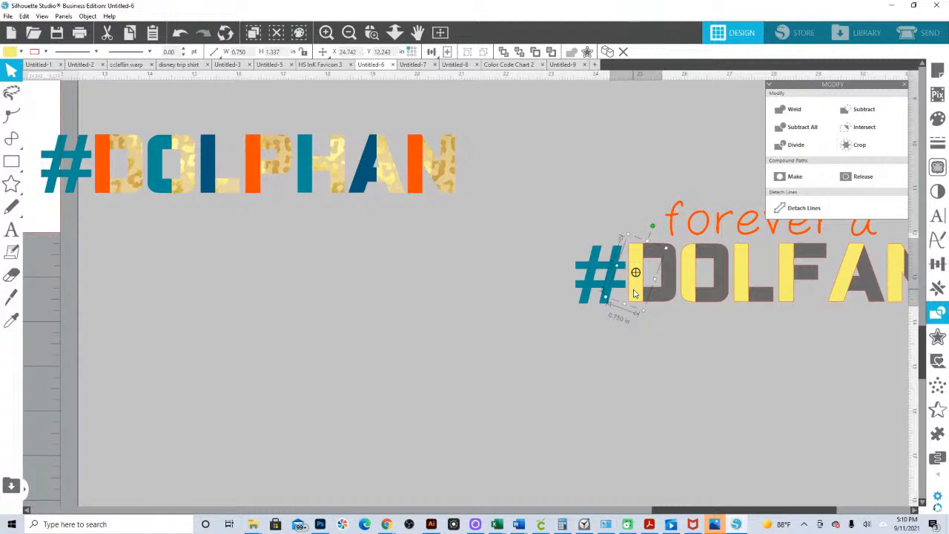
{"action": "left_click_drag", "start_coordinate": [706, 393], "coordinate": [657, 382]}
{"action": "left_click", "coordinate": [730, 289]}
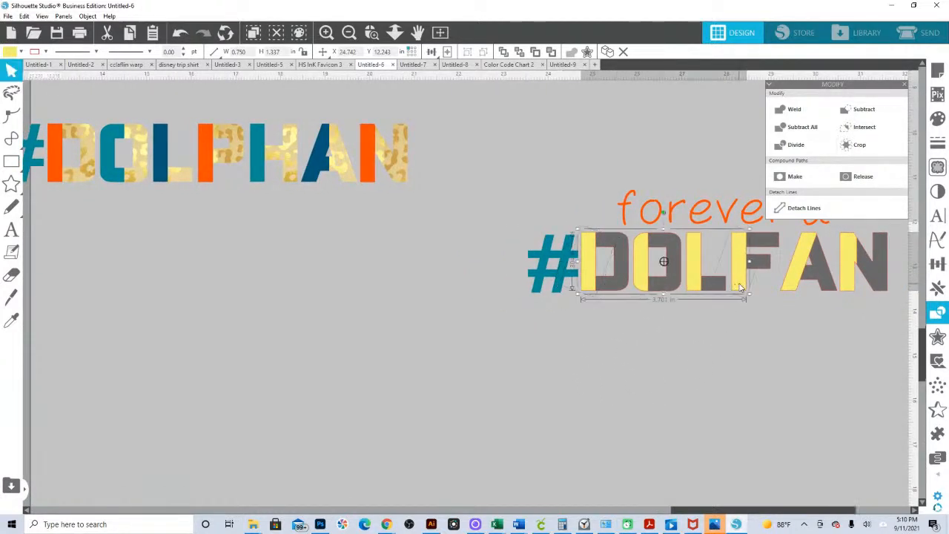
{"action": "key", "text": "i"}
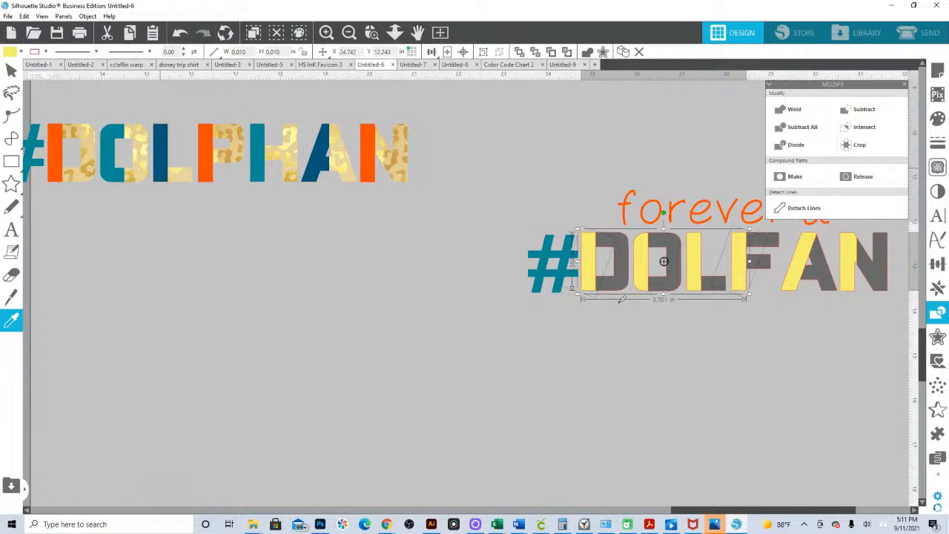
{"action": "left_click", "coordinate": [624, 220]}
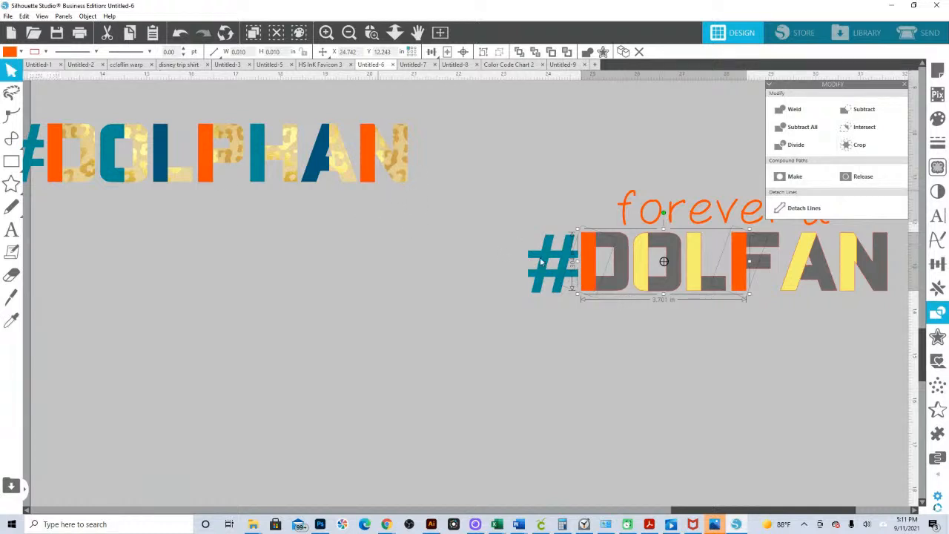
Delete the yellow and gray halves of the O in #DOLFAN
{"action": "left_click", "coordinate": [644, 270]}
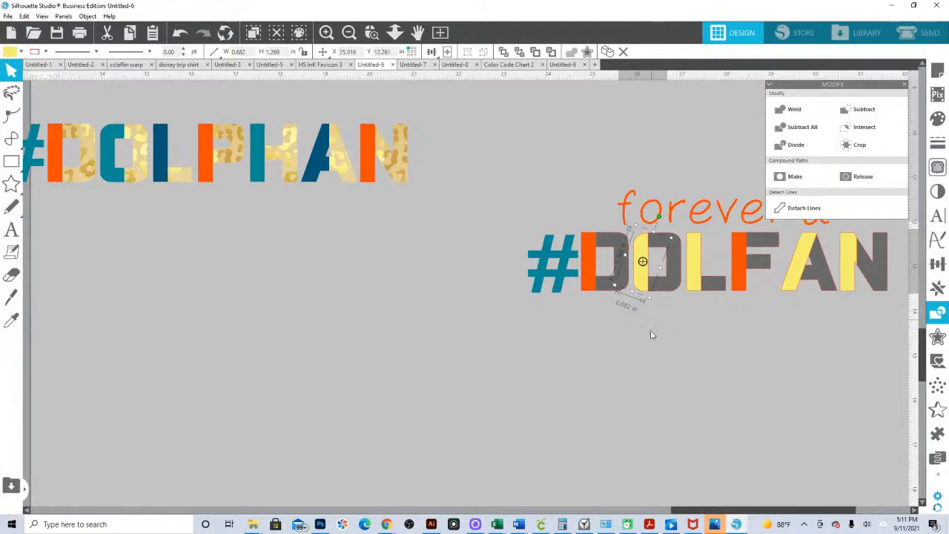
{"action": "left_click", "coordinate": [625, 314]}
{"action": "left_click", "coordinate": [646, 282]}
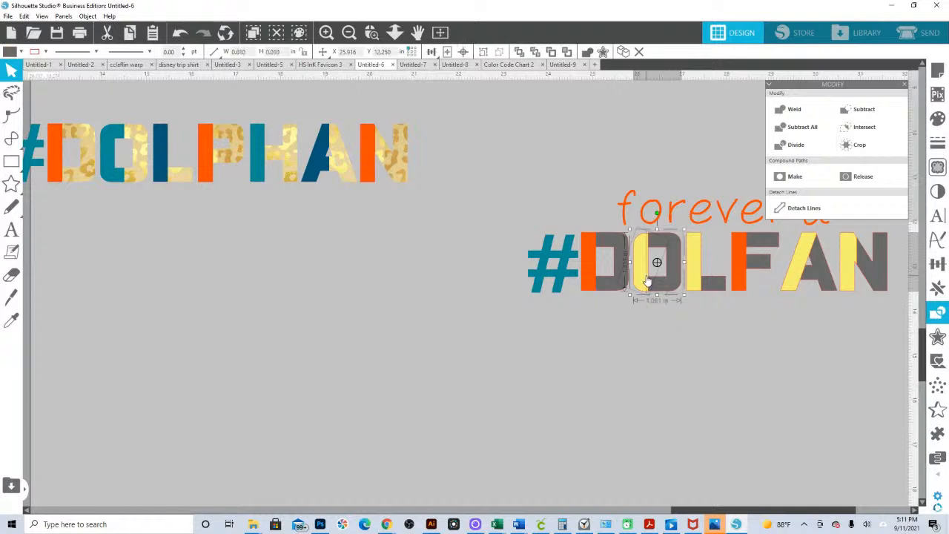
{"action": "key", "text": "Delete"}
Ungroup the lower leopard #DOLPHAN so its individual letter pieces can be selected
{"action": "left_click", "coordinate": [119, 169]}
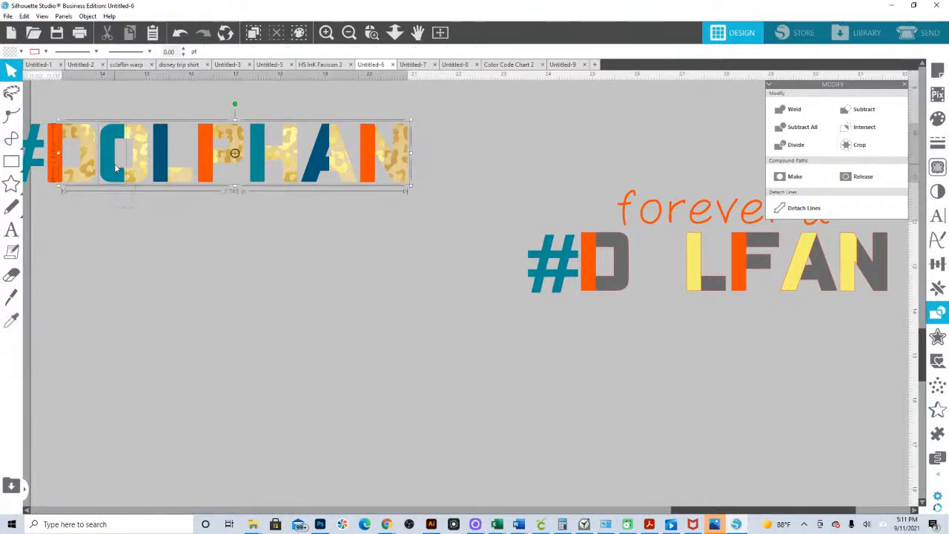
{"action": "right_click", "coordinate": [123, 179]}
{"action": "left_click", "coordinate": [148, 340]}
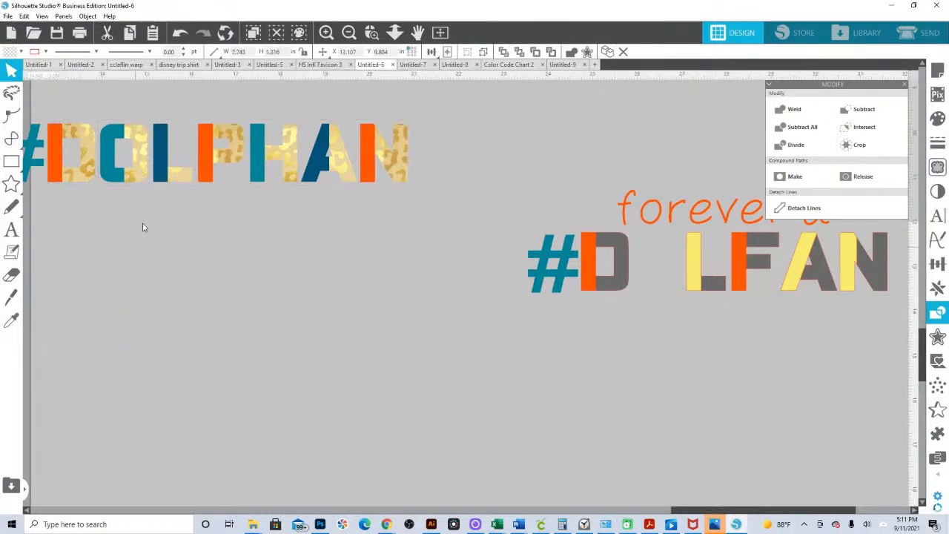
{"action": "right_click", "coordinate": [129, 180]}
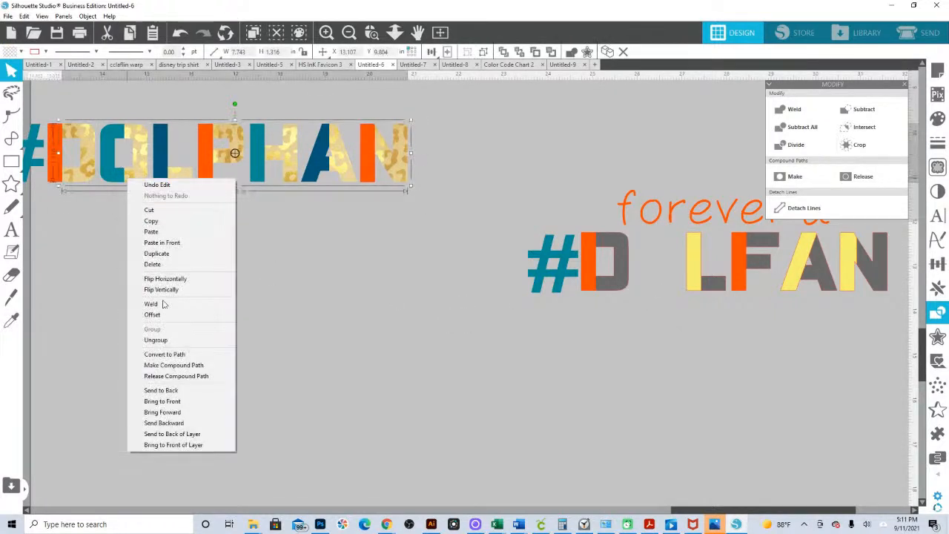
{"action": "left_click", "coordinate": [153, 340]}
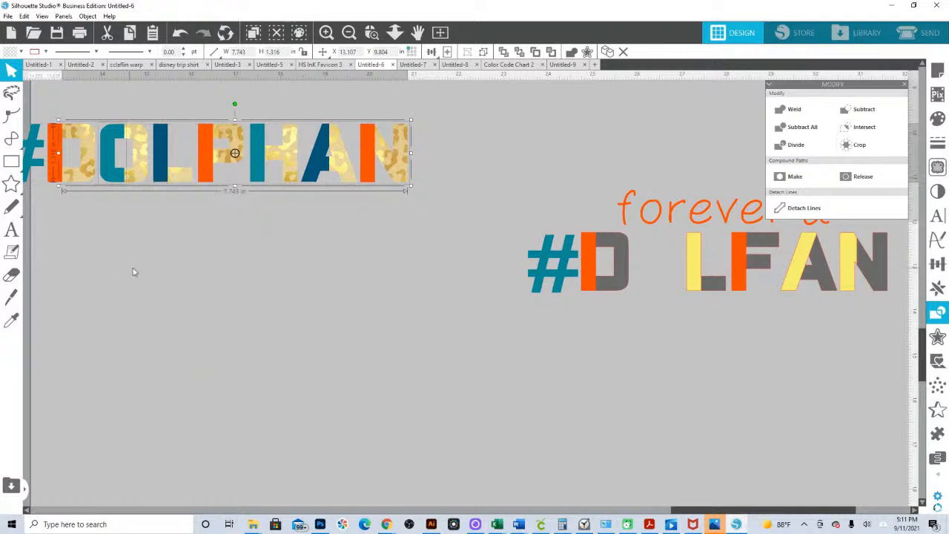
{"action": "right_click", "coordinate": [139, 199]}
{"action": "left_click", "coordinate": [85, 300]}
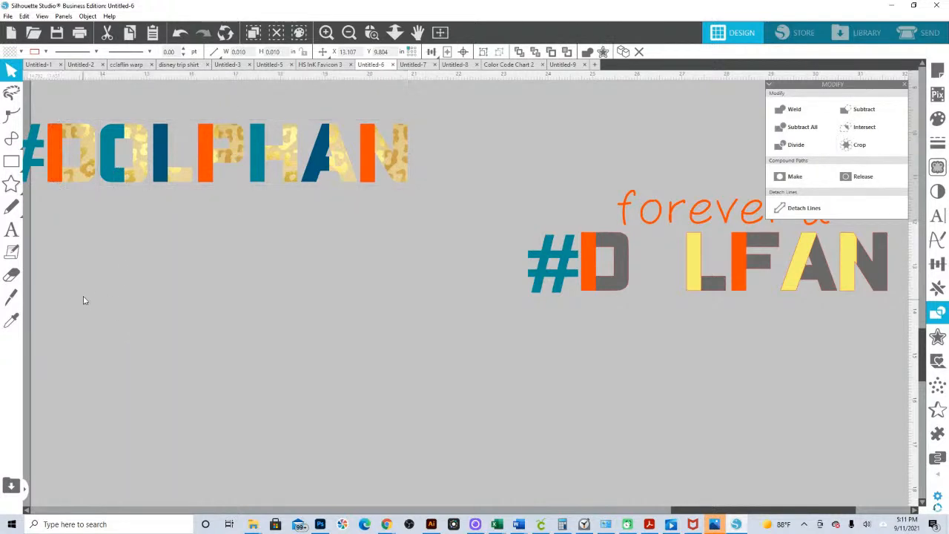
{"action": "left_click", "coordinate": [136, 178]}
{"action": "right_click", "coordinate": [136, 175]}
{"action": "left_click", "coordinate": [170, 347]}
Copy the teal and leopard O from #DOLPHAN into the gap between the D and L of #DOLFAN
{"action": "left_click", "coordinate": [116, 162]}
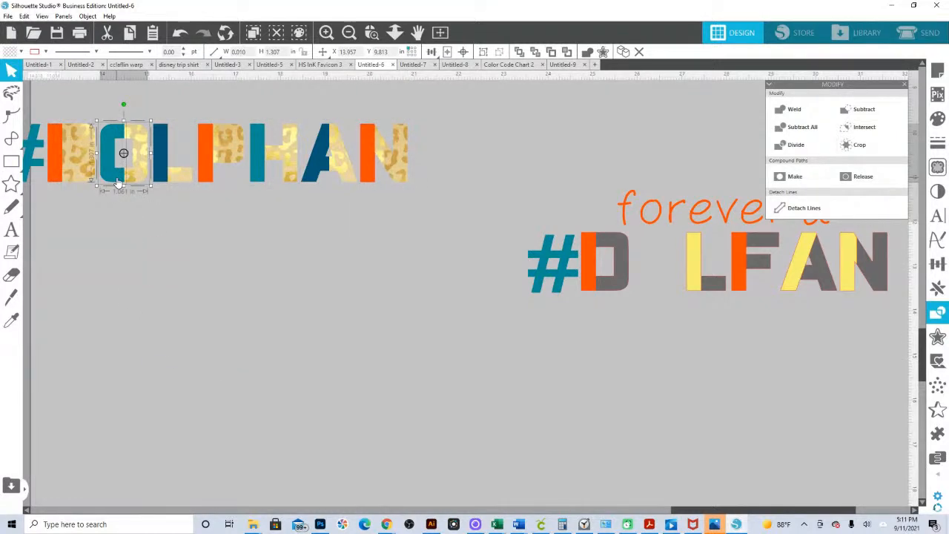
{"action": "left_click_drag", "start_coordinate": [118, 180], "coordinate": [650, 292]}
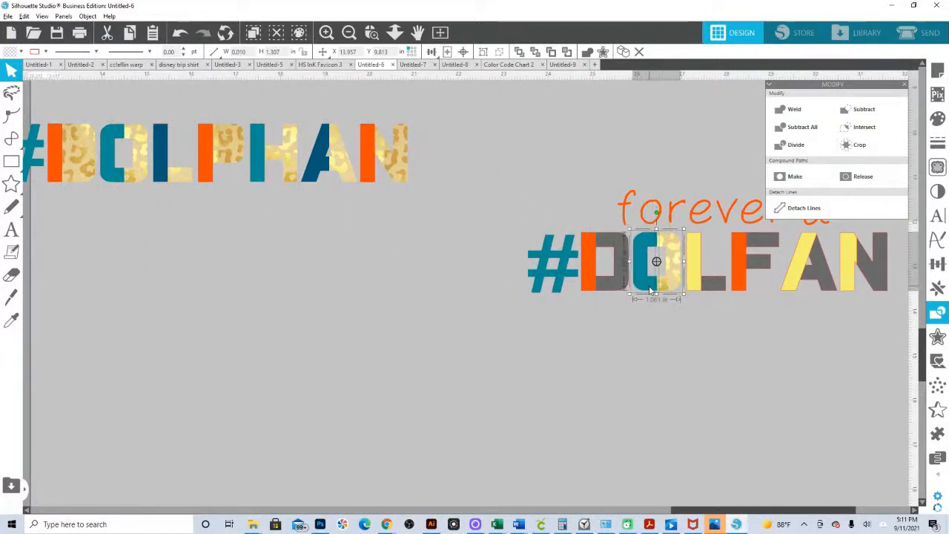
{"action": "key", "text": "i"}
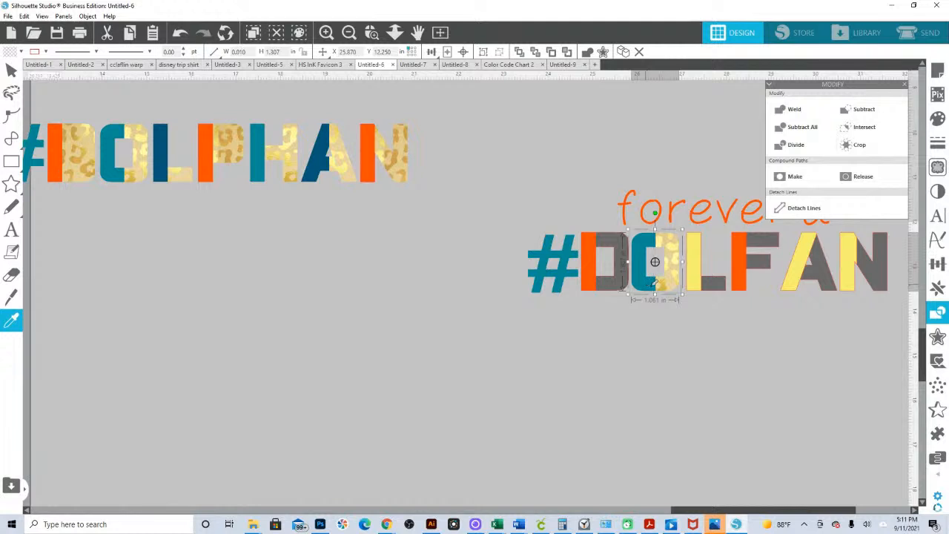
{"action": "key", "text": "v"}
{"action": "left_click_drag", "start_coordinate": [663, 290], "coordinate": [665, 287]}
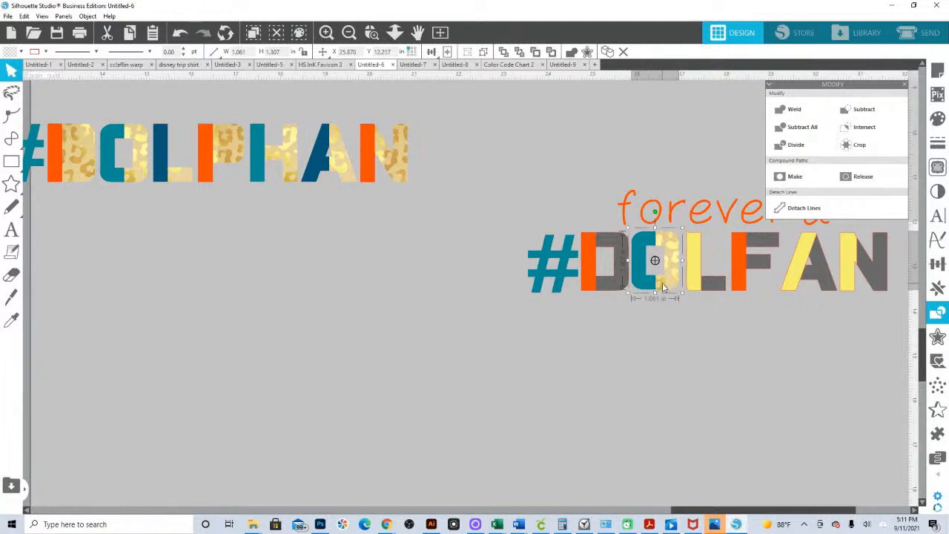
Align the bottom of the placed O with the bottom of the yellow part of the L
{"action": "left_click", "coordinate": [688, 289], "text": "shift"}
{"action": "left_click", "coordinate": [938, 263]}
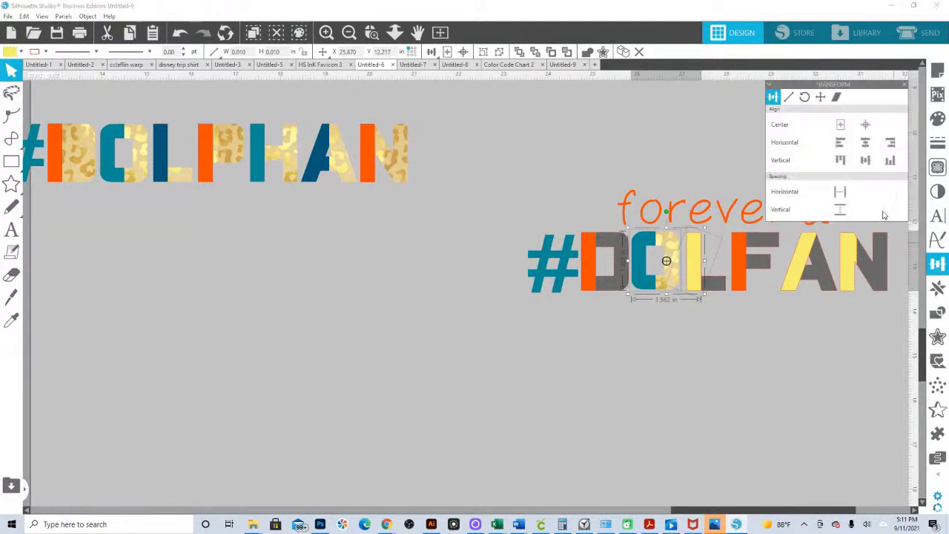
{"action": "left_click", "coordinate": [891, 162]}
{"action": "left_click", "coordinate": [706, 353]}
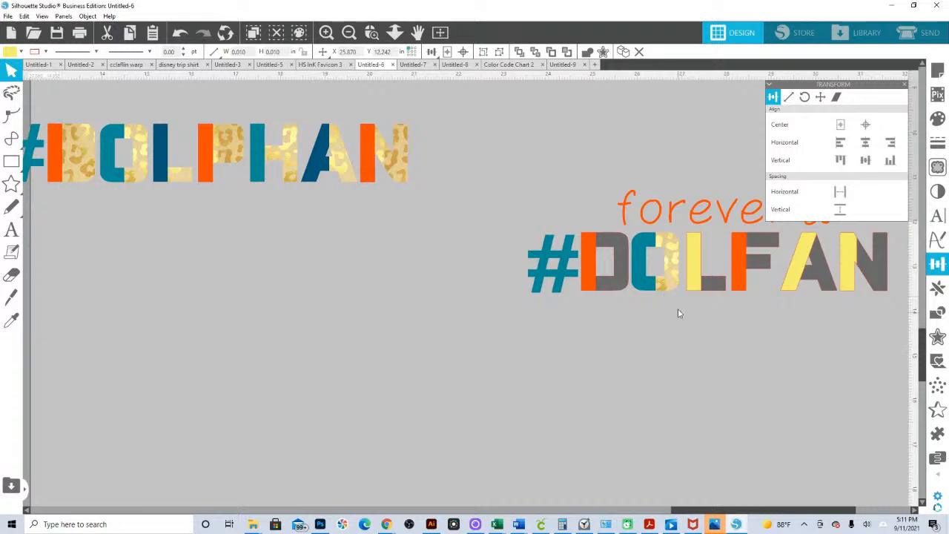
Ungroup the O in #DOLFAN and recolor its leopard right half with the gray sampled from the D
{"action": "left_click", "coordinate": [651, 287]}
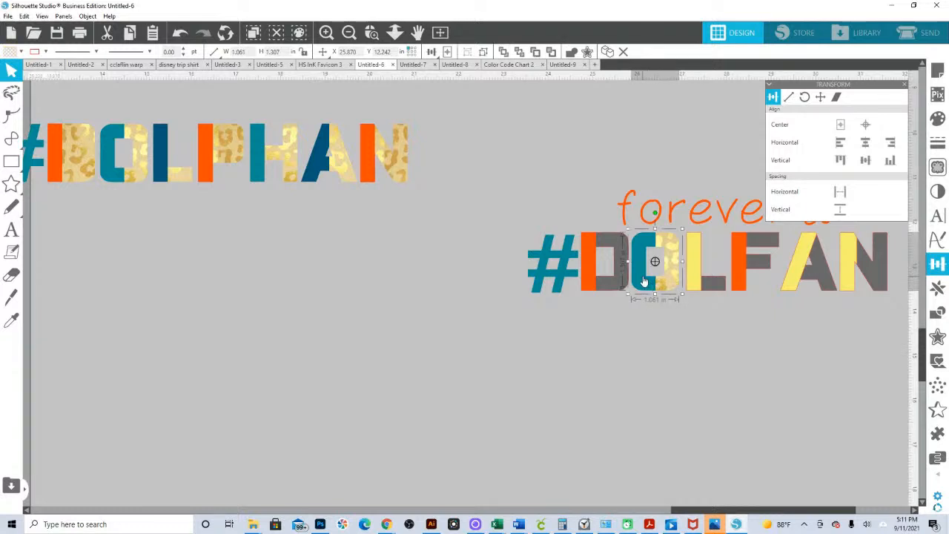
{"action": "right_click", "coordinate": [663, 289]}
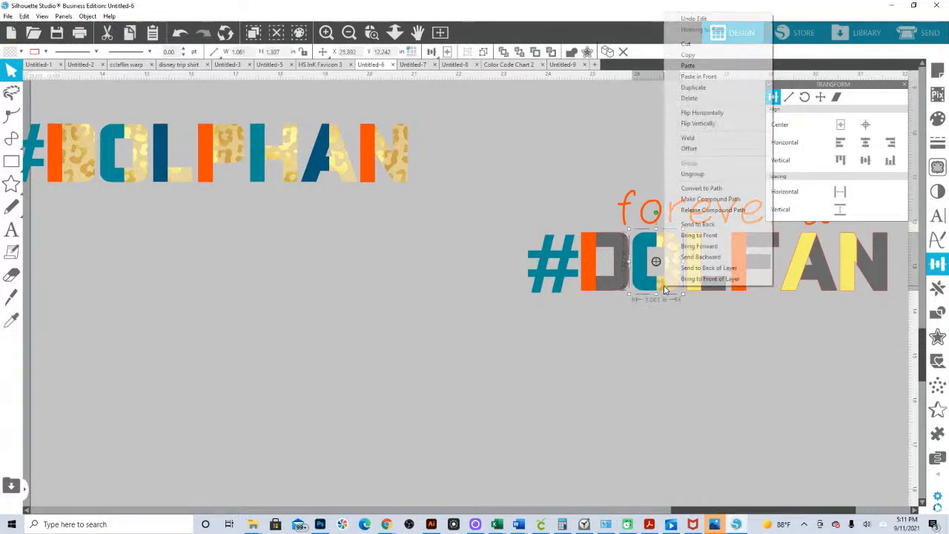
{"action": "left_click", "coordinate": [687, 175]}
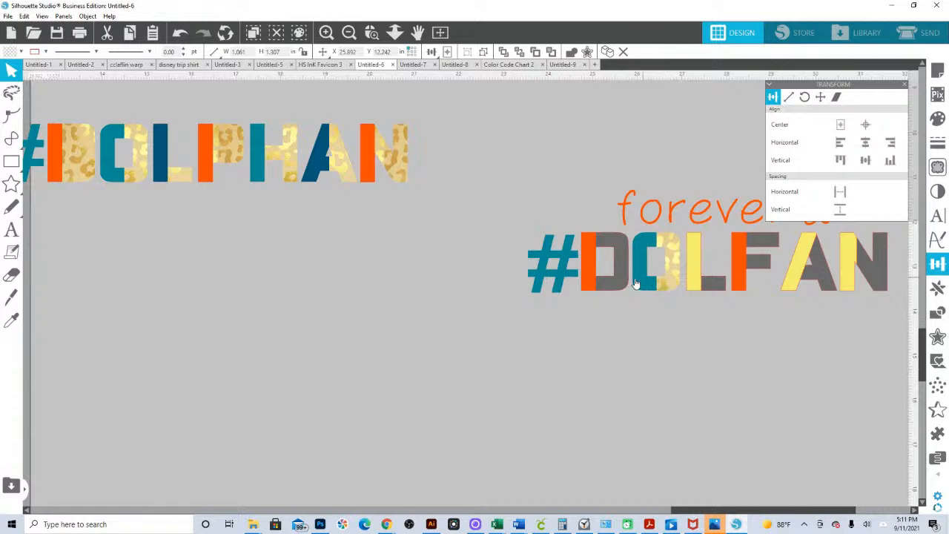
{"action": "left_click", "coordinate": [628, 285]}
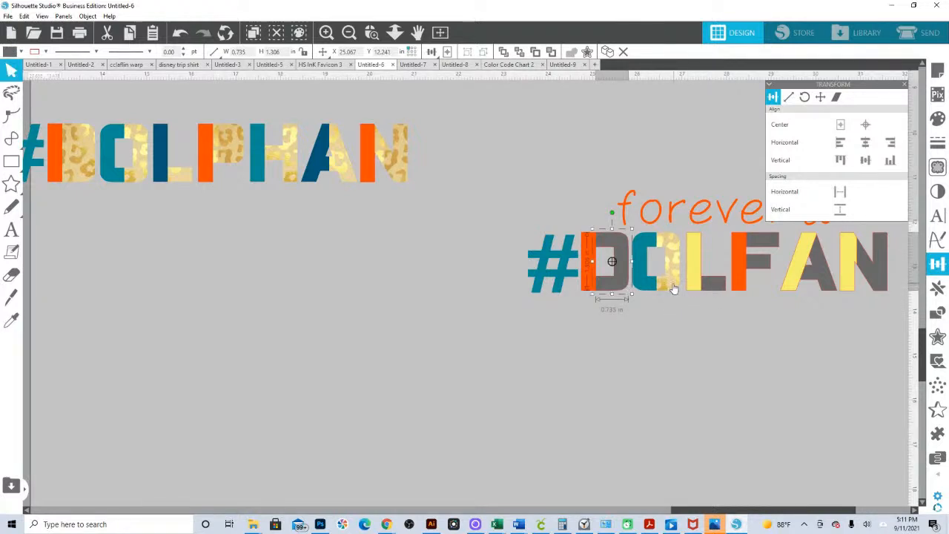
{"action": "left_click", "coordinate": [674, 288]}
{"action": "key", "text": "i"}
{"action": "left_click", "coordinate": [628, 285]}
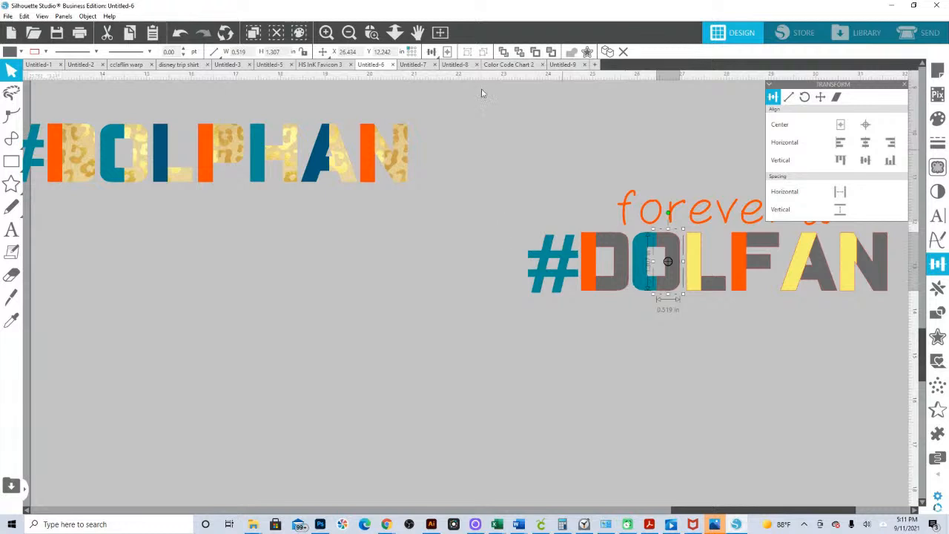
Recolor all gray right parts of DOLFAN with the dark gray sampled from the N of "forever a DOLPHAN"
{"action": "left_click", "coordinate": [394, 32]}
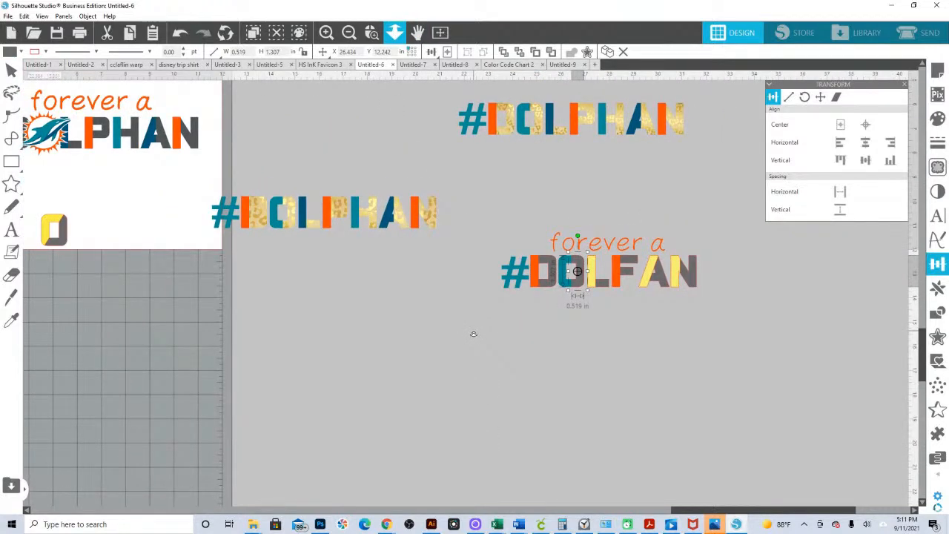
{"action": "left_click", "coordinate": [558, 286]}
{"action": "left_click", "coordinate": [574, 286], "text": "shift"}
{"action": "left_click", "coordinate": [604, 285], "text": "shift"}
{"action": "left_click", "coordinate": [630, 273], "text": "shift"}
{"action": "left_click", "coordinate": [666, 288], "text": "shift"}
{"action": "left_click", "coordinate": [689, 282], "text": "shift"}
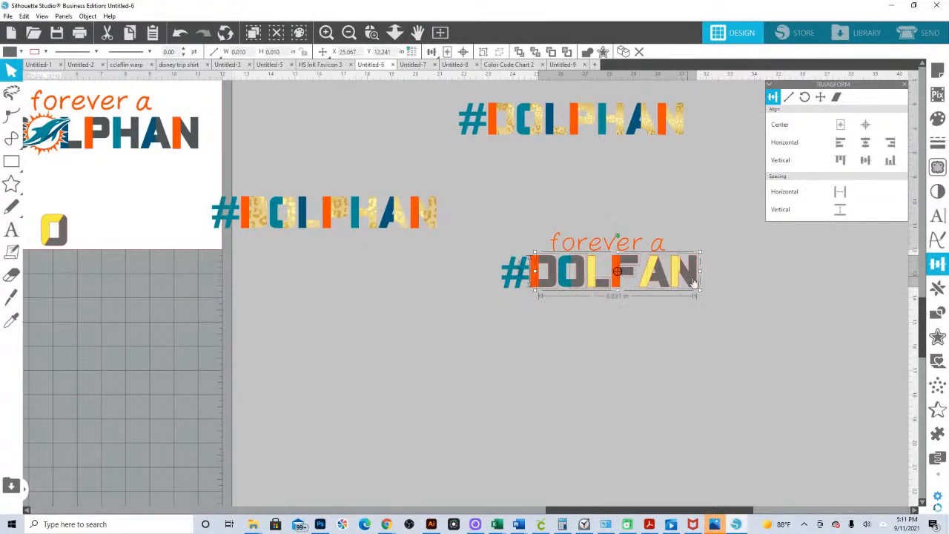
{"action": "key", "text": "i"}
{"action": "left_click", "coordinate": [191, 134]}
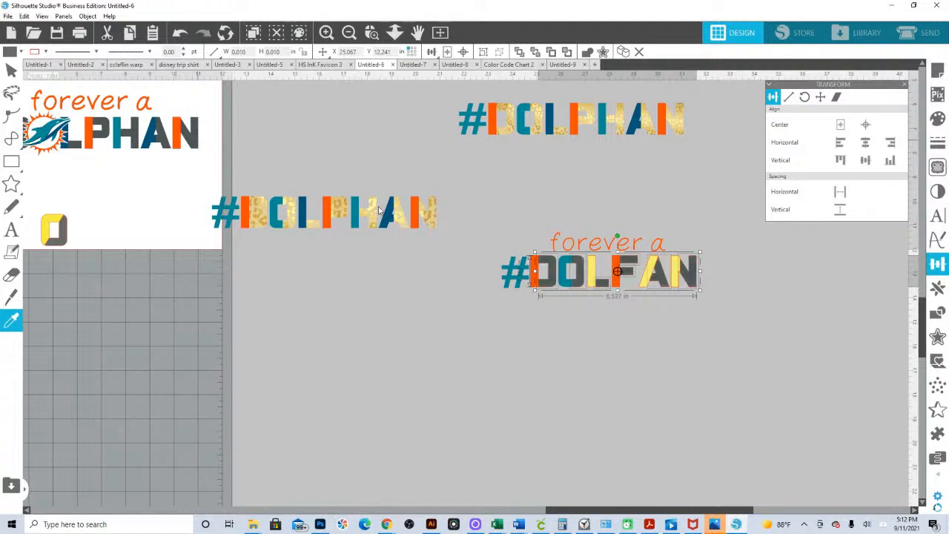
Recolor the yellow left part of the A in #DOLFAN with the teal sampled from the O
{"action": "key", "text": "Escape"}
{"action": "left_click", "coordinate": [594, 285]}
{"action": "left_click", "coordinate": [650, 277]}
{"action": "key", "text": "i"}
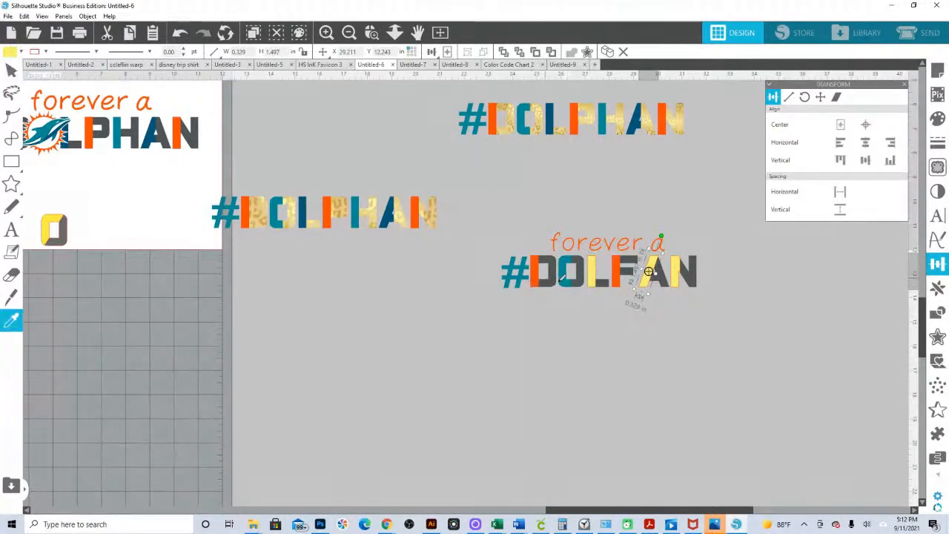
{"action": "left_click", "coordinate": [567, 278]}
{"action": "key", "text": "Escape"}
Recolor the yellow left parts of the L and N with the navy sampled from the A of the leopard #DOLPHAN
{"action": "left_click", "coordinate": [675, 286]}
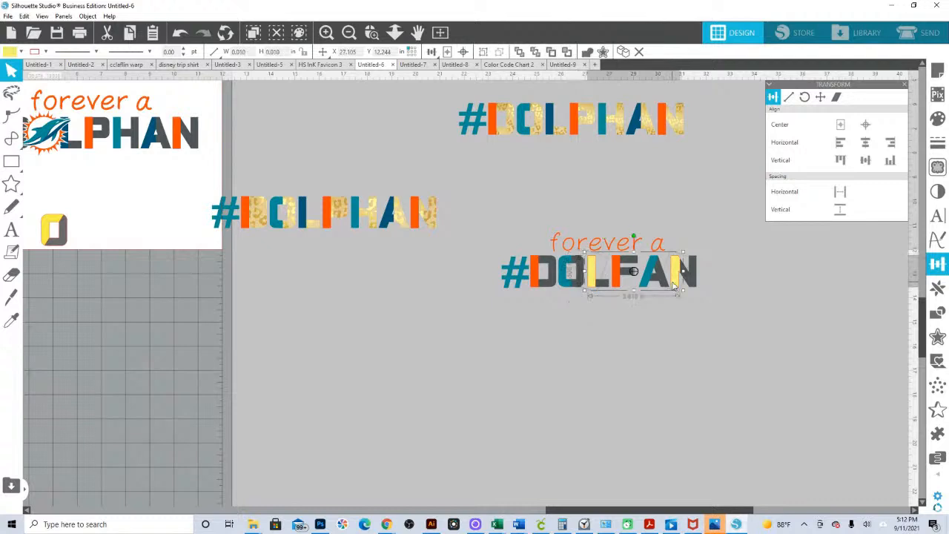
{"action": "key", "text": "i"}
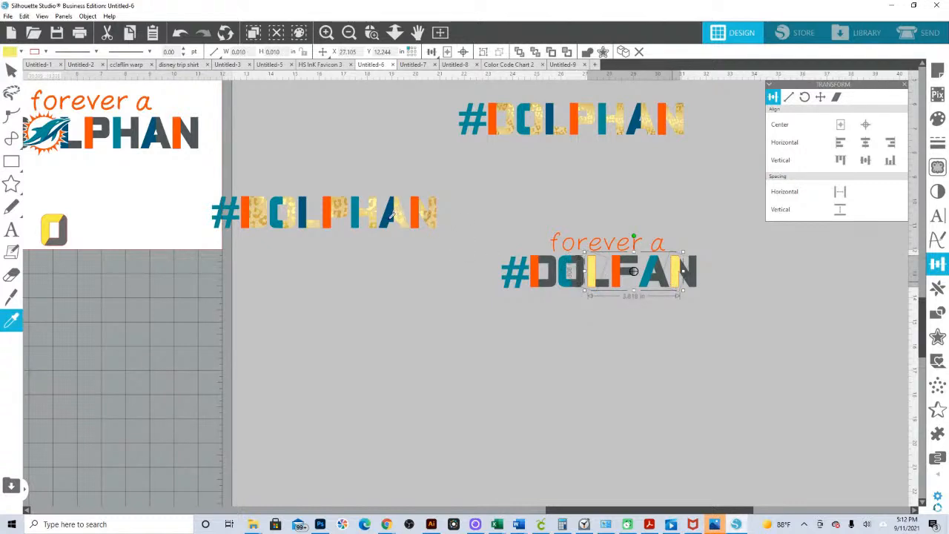
{"action": "left_click", "coordinate": [391, 215]}
{"action": "left_click", "coordinate": [739, 339]}
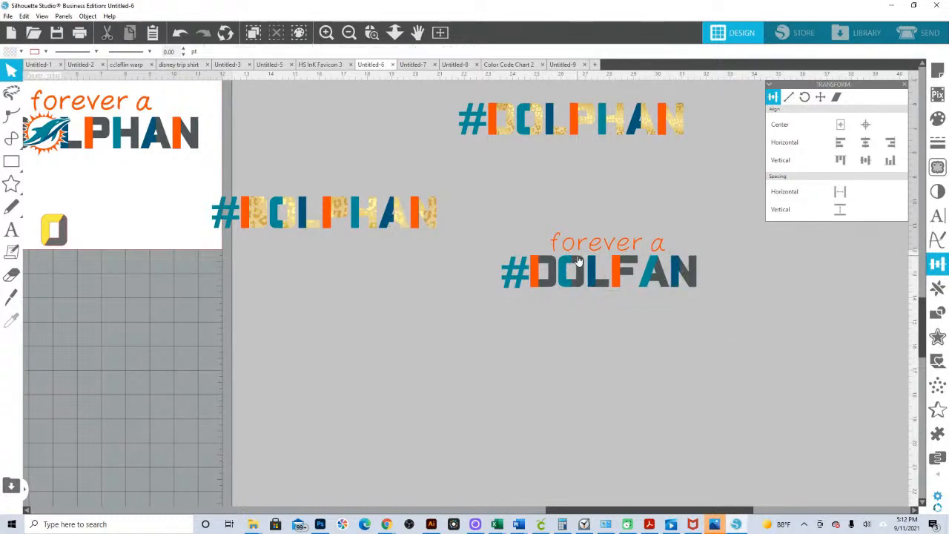
Ungroup the "forever a DOLPHAN" design, move its dolphin logo onto the O of #DOLFAN and bring it forward
{"action": "left_click", "coordinate": [47, 143]}
{"action": "right_click", "coordinate": [47, 139]}
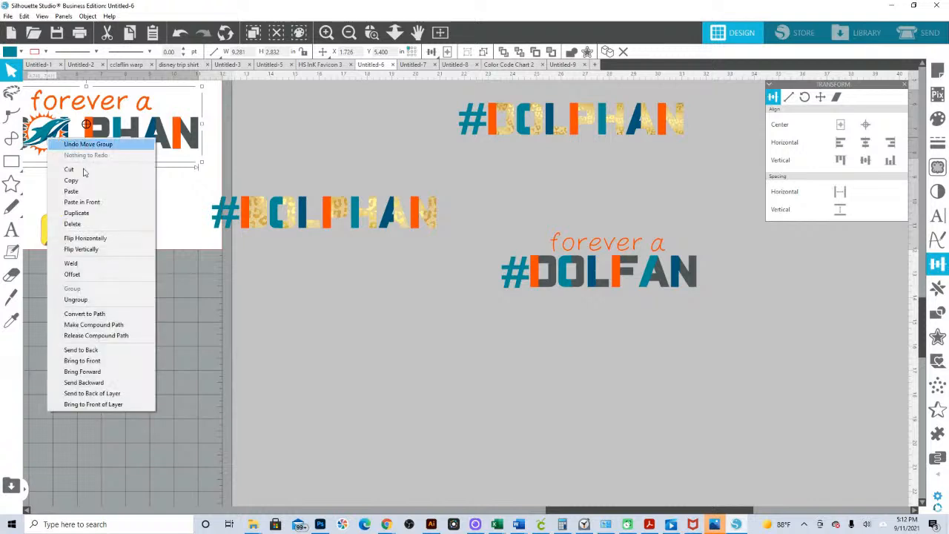
{"action": "left_click", "coordinate": [75, 300]}
{"action": "left_click_drag", "start_coordinate": [51, 148], "coordinate": [572, 297]}
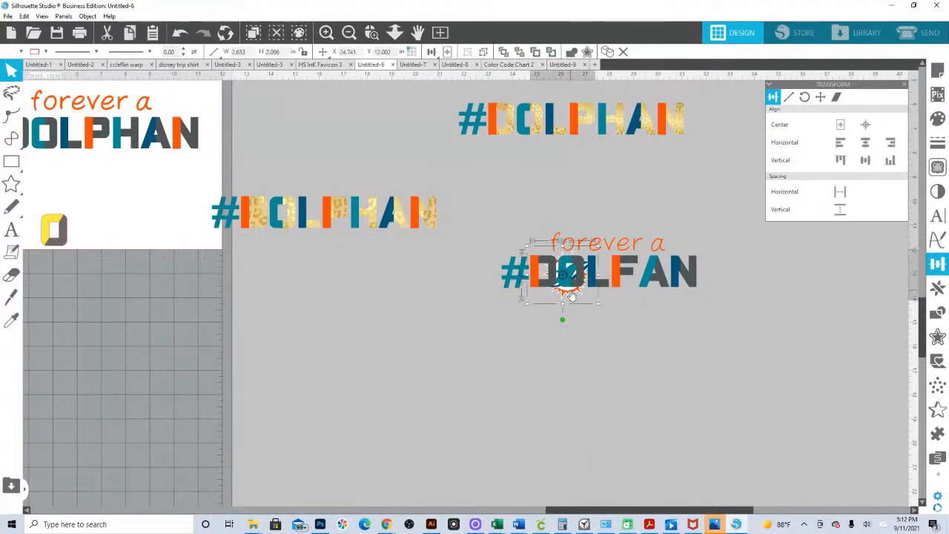
{"action": "right_click", "coordinate": [572, 297]}
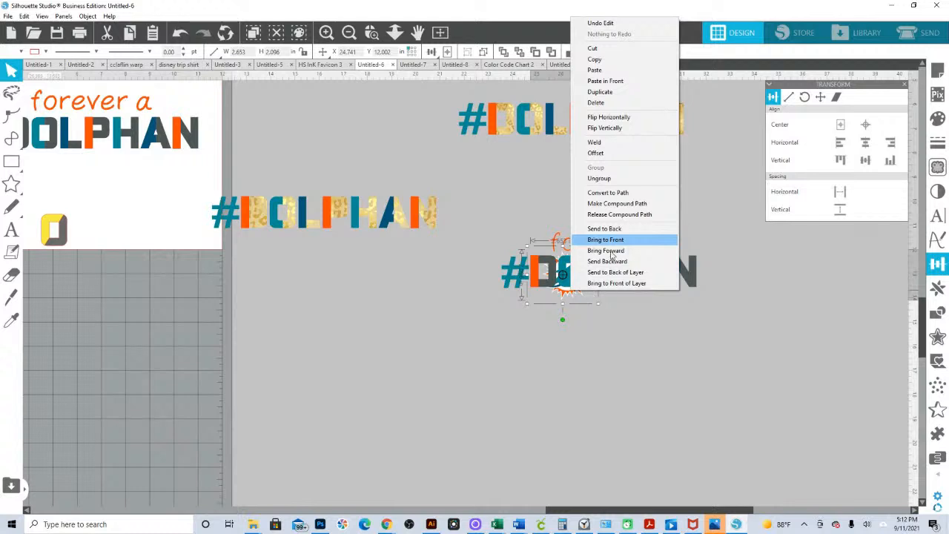
{"action": "left_click", "coordinate": [610, 252]}
Move the teal and gray O out of #DOLFAN and put the dolphin logo in its place
{"action": "left_click_drag", "start_coordinate": [565, 285], "coordinate": [568, 363]}
{"action": "left_click", "coordinate": [568, 286]}
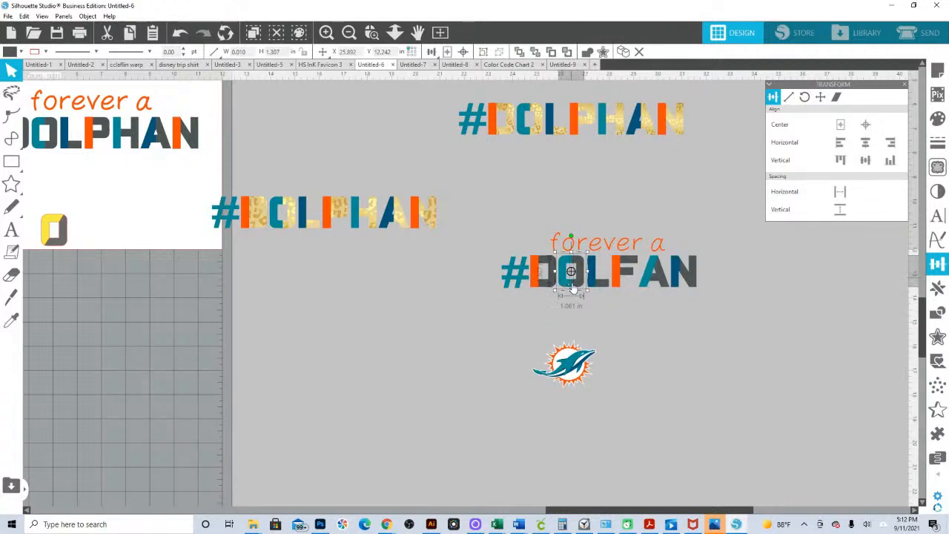
{"action": "left_click_drag", "start_coordinate": [568, 276], "coordinate": [365, 339]}
{"action": "left_click_drag", "start_coordinate": [564, 364], "coordinate": [579, 279]}
Fine-tune the dolphin logo's position between the D and L, and move "forever a" slightly higher above #DOLFAN
{"action": "left_click", "coordinate": [576, 331]}
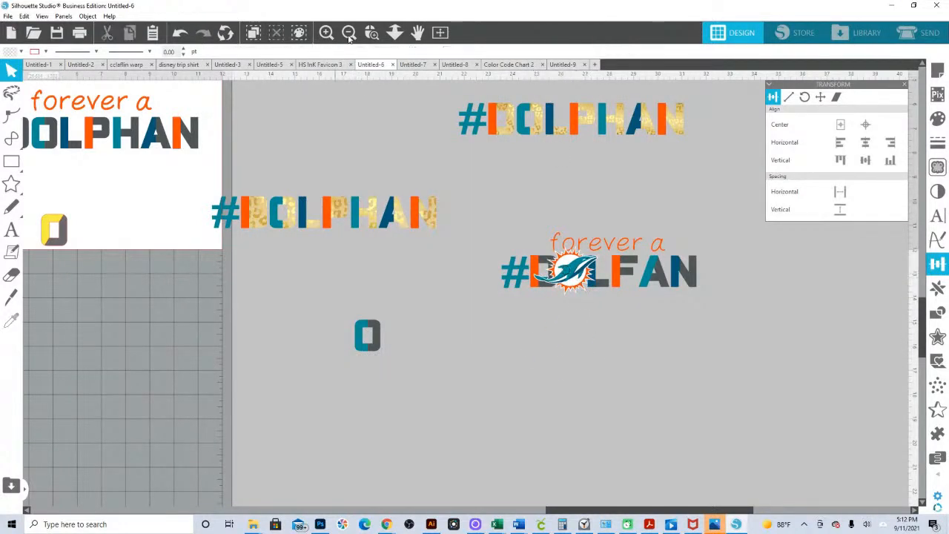
{"action": "left_click", "coordinate": [373, 33]}
{"action": "left_click_drag", "start_coordinate": [487, 239], "coordinate": [714, 343]}
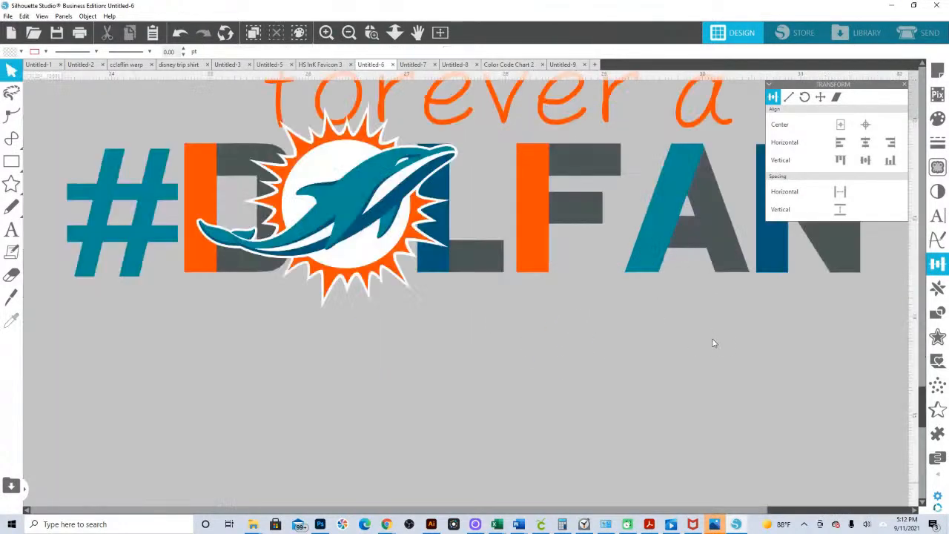
{"action": "left_click", "coordinate": [357, 248]}
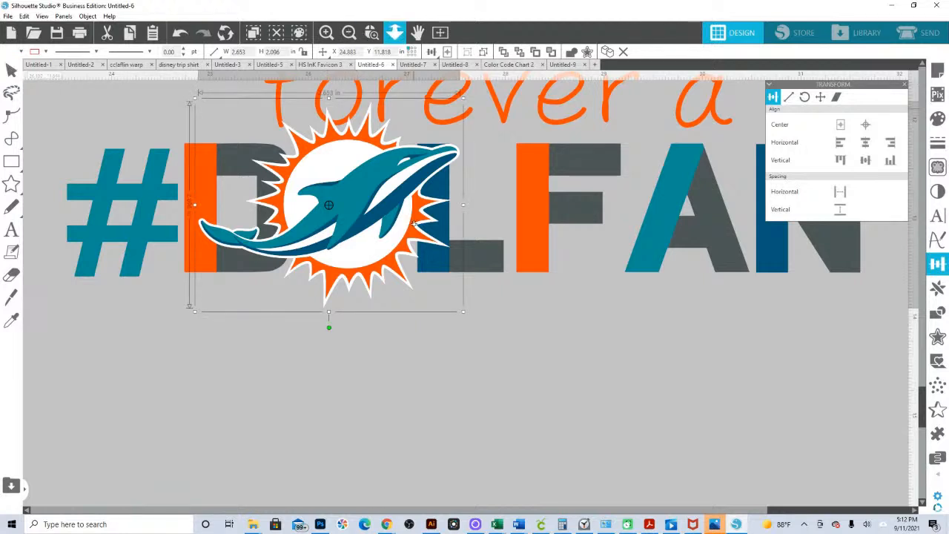
{"action": "left_click", "coordinate": [394, 32]}
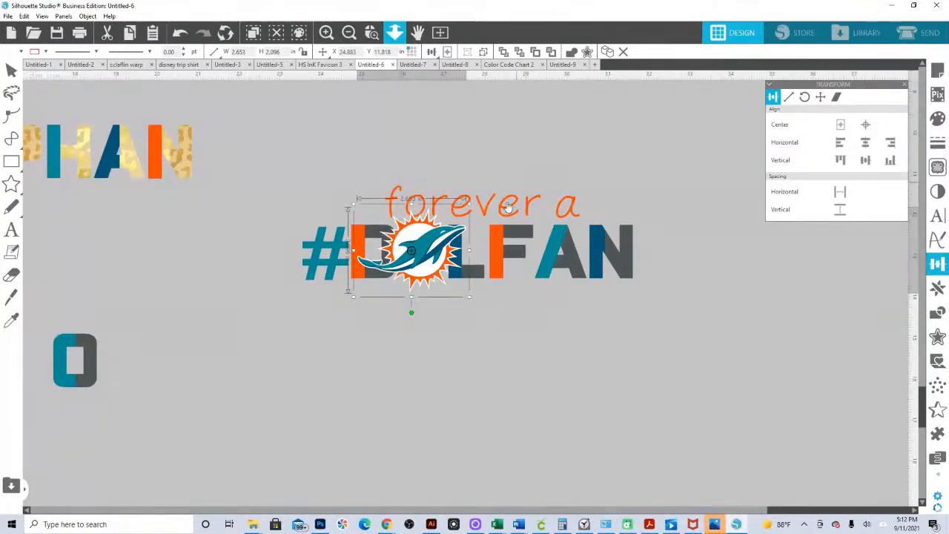
{"action": "left_click_drag", "start_coordinate": [509, 203], "coordinate": [514, 196]}
Group the #, the split-color letters and the dolphin logo of #DOLFAN together
{"action": "left_click_drag", "start_coordinate": [700, 310], "coordinate": [230, 256]}
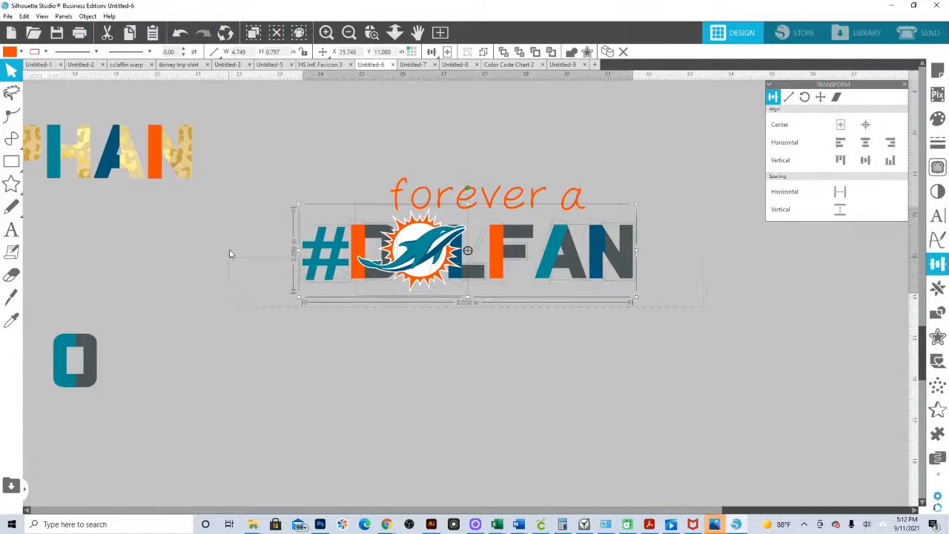
{"action": "right_click", "coordinate": [355, 230]}
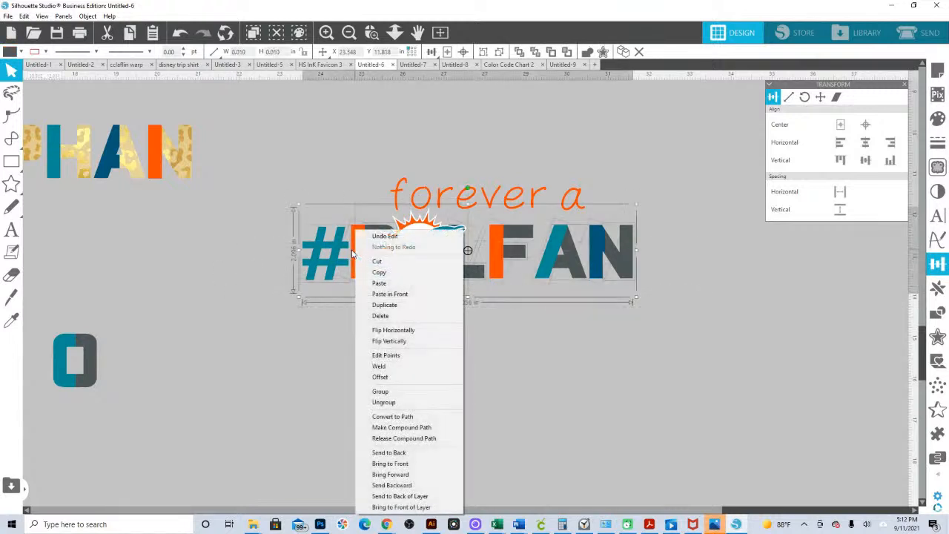
{"action": "left_click", "coordinate": [383, 394]}
{"action": "left_click_drag", "start_coordinate": [329, 141], "coordinate": [461, 232]}
{"action": "left_click", "coordinate": [443, 133]}
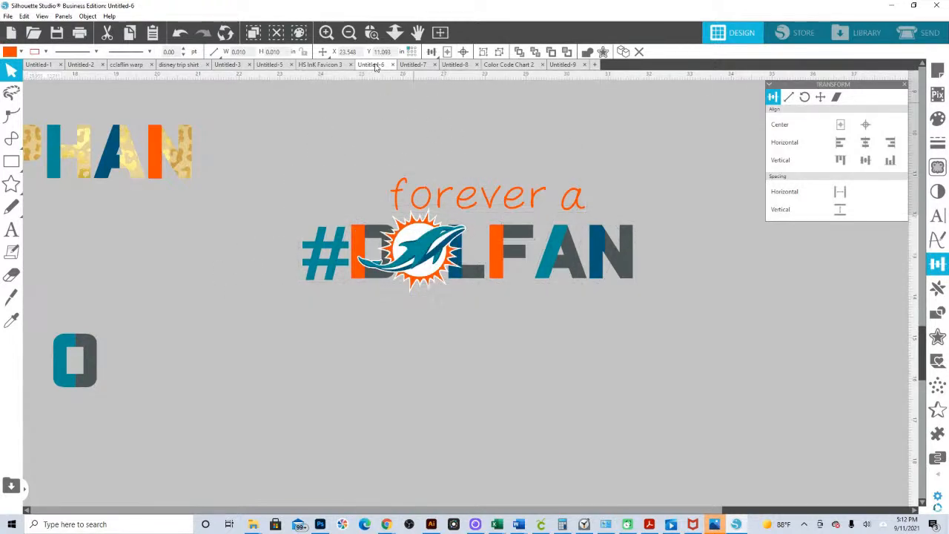
{"action": "left_click", "coordinate": [395, 32]}
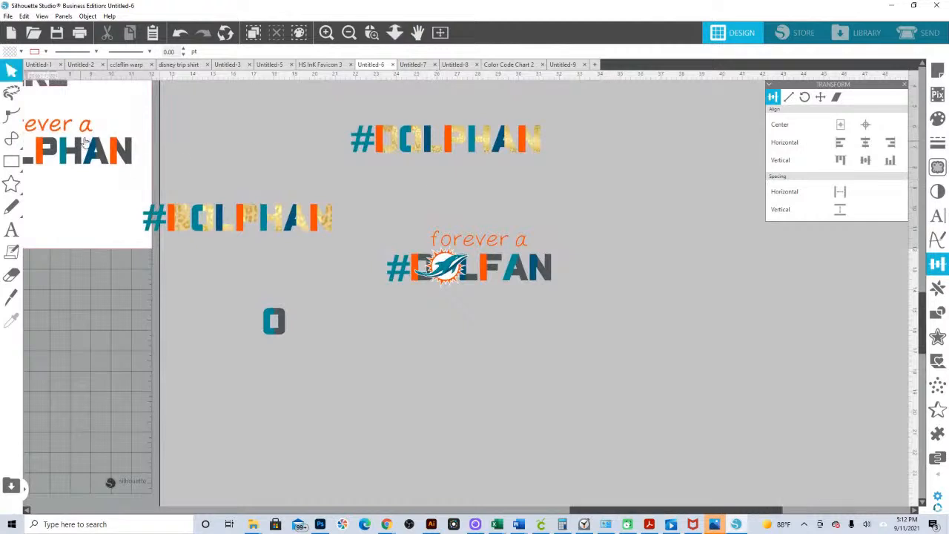
Replace the thin "forever a" above #DOLFAN with the bolder copy from above DOLPHAN on the page, setting the thin one aside
{"action": "left_click", "coordinate": [87, 129]}
{"action": "left_click_drag", "start_coordinate": [138, 130], "coordinate": [28, 121]}
{"action": "left_click", "coordinate": [11, 321]}
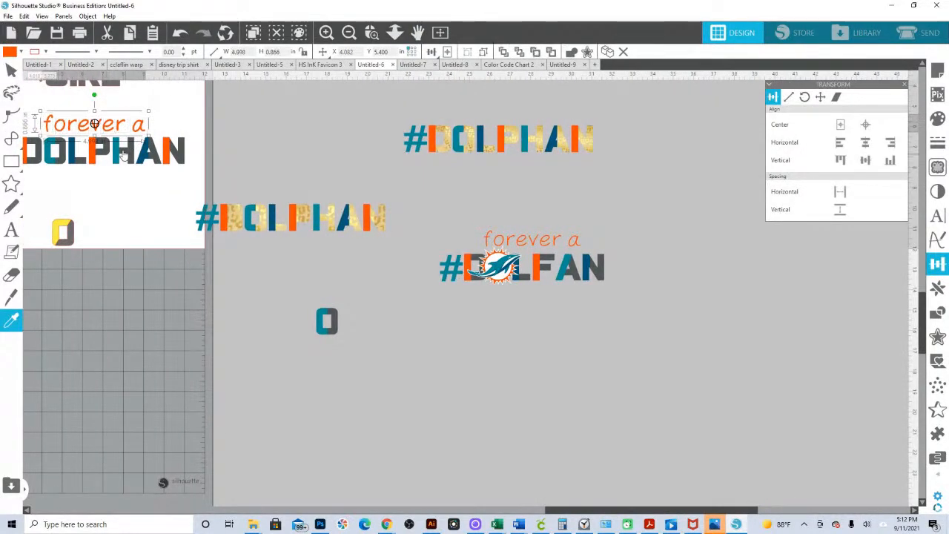
{"action": "key", "text": "Escape"}
{"action": "left_click_drag", "start_coordinate": [115, 132], "coordinate": [597, 381]}
{"action": "left_click_drag", "start_coordinate": [515, 215], "coordinate": [532, 233]}
Center the bolder "forever a" horizontally over #DOLFAN
{"action": "left_click_drag", "start_coordinate": [623, 316], "coordinate": [434, 213]}
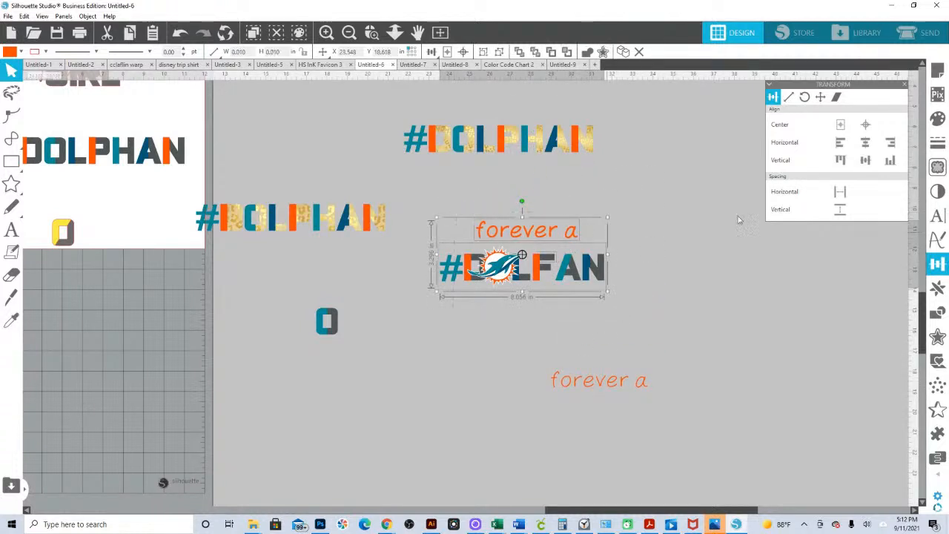
{"action": "left_click", "coordinate": [865, 145]}
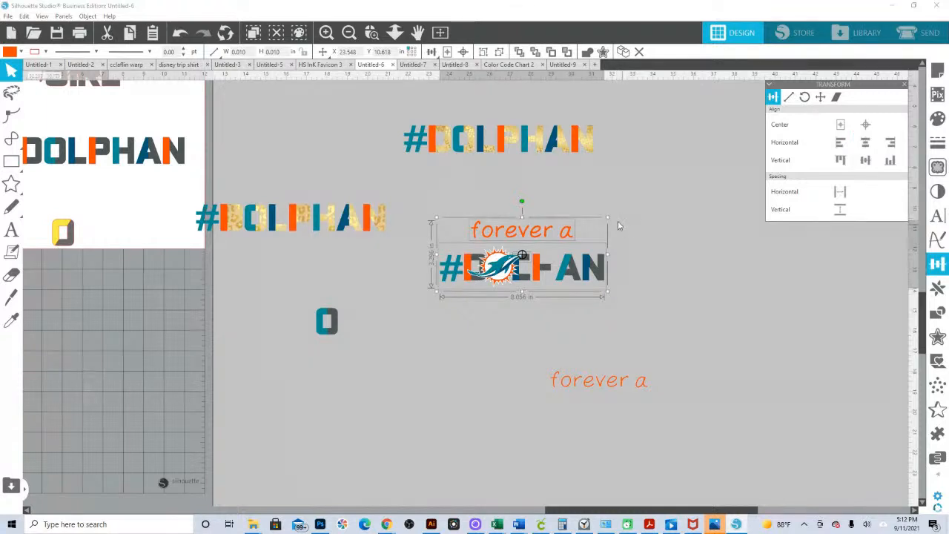
{"action": "key", "text": "i"}
{"action": "left_click_drag", "start_coordinate": [654, 307], "coordinate": [425, 252]}
{"action": "key", "text": "i"}
{"action": "left_click_drag", "start_coordinate": [660, 313], "coordinate": [514, 204]}
{"action": "left_click", "coordinate": [865, 141]}
Move "forever a" down slightly so it sits closer to the top of #DOLFAN
{"action": "left_click", "coordinate": [589, 328]}
{"action": "left_click", "coordinate": [522, 231]}
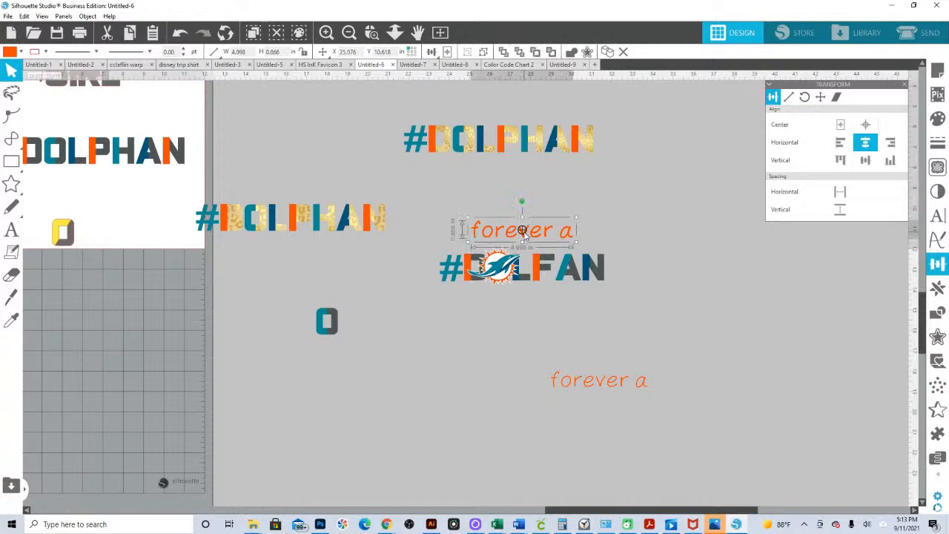
{"action": "left_click_drag", "start_coordinate": [522, 231], "coordinate": [523, 234]}
{"action": "key", "text": "Down"}
{"action": "key", "text": "Down"}
{"action": "key", "text": "Down"}
{"action": "key", "text": "Down"}
{"action": "key", "text": "Down"}
{"action": "scroll", "coordinate": [524, 233], "scroll_direction": "up", "scroll_amount": 1}
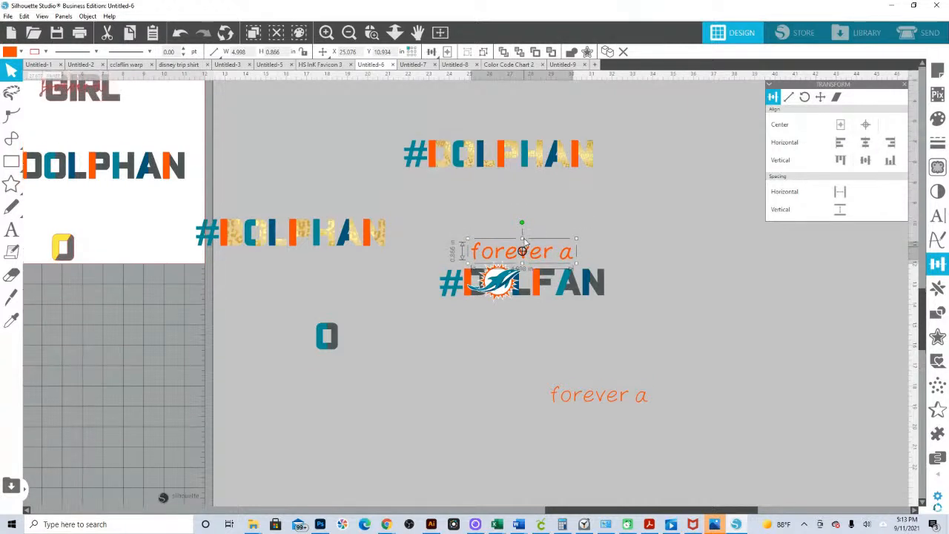
{"action": "left_click", "coordinate": [648, 318]}
Ungroup the #DOLFAN lettering, including its nested group, so the # can be selected separately
{"action": "left_click", "coordinate": [451, 300]}
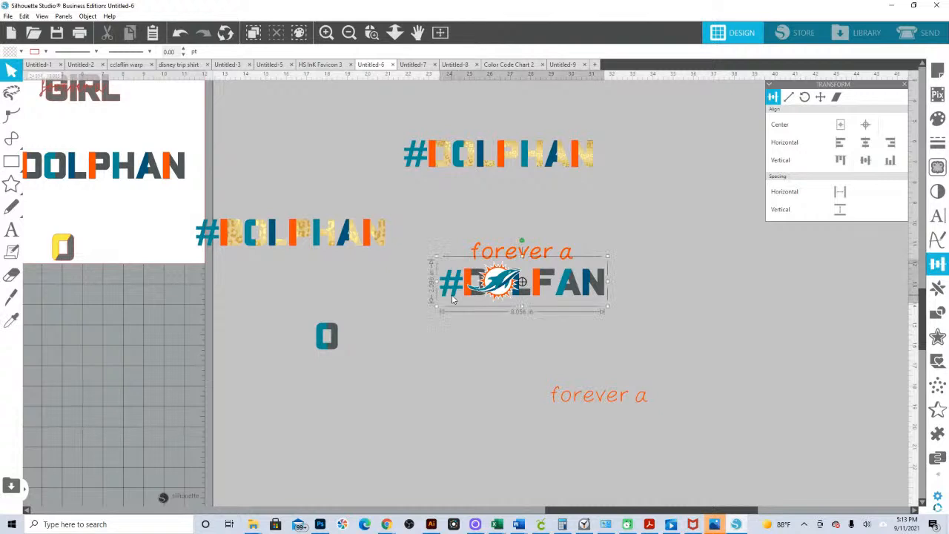
{"action": "right_click", "coordinate": [451, 300]}
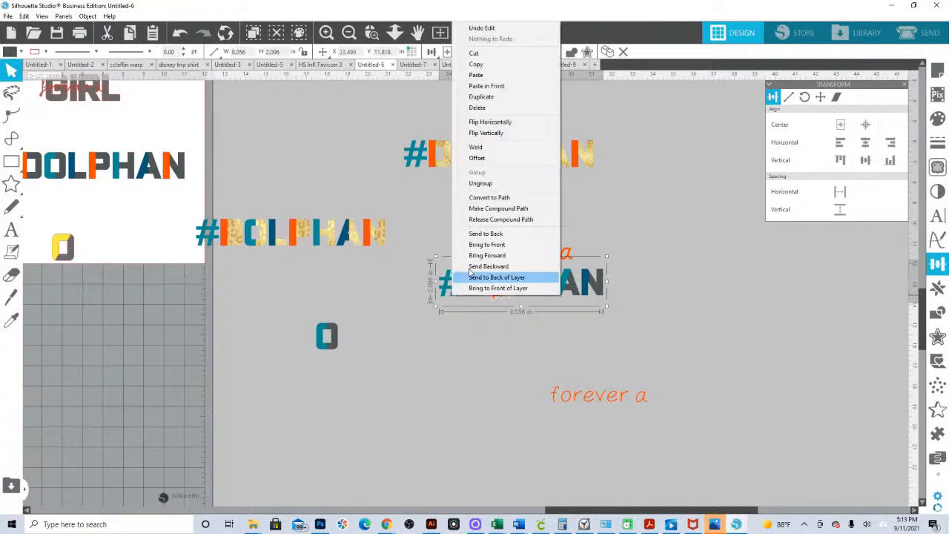
{"action": "left_click", "coordinate": [478, 188]}
{"action": "left_click", "coordinate": [441, 317]}
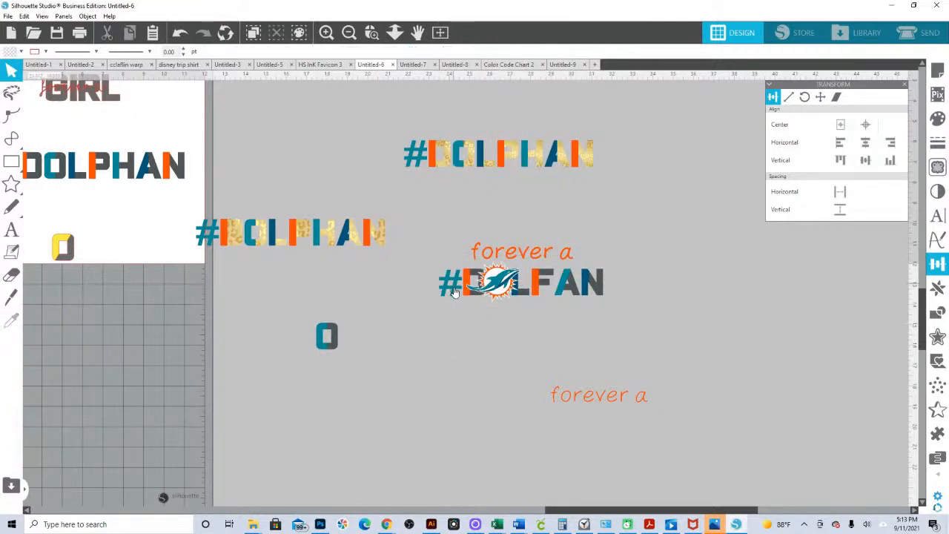
{"action": "left_click", "coordinate": [454, 289]}
{"action": "right_click", "coordinate": [455, 289]}
{"action": "left_click", "coordinate": [482, 176]}
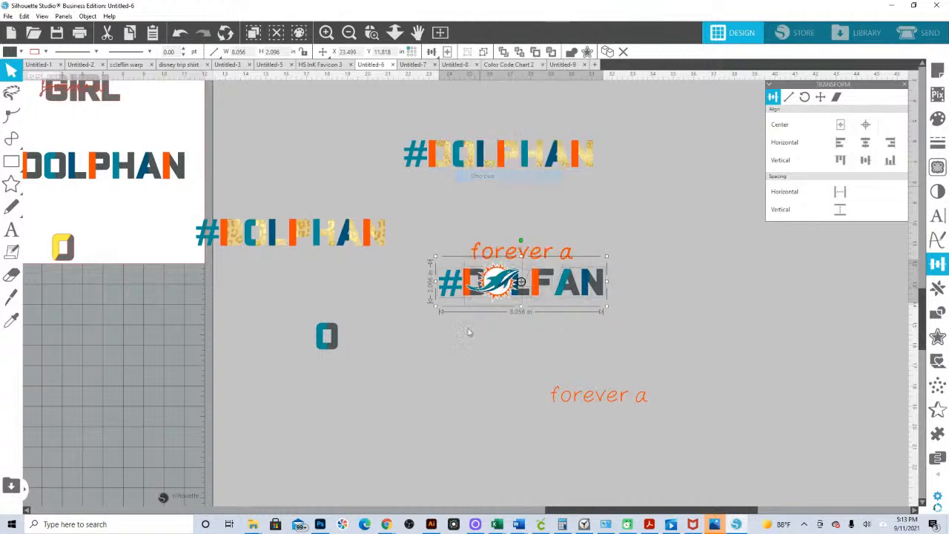
Thicken the # of #DOLFAN with a narrow sharp-cornered offset and weld the offset to it
{"action": "left_click", "coordinate": [455, 293]}
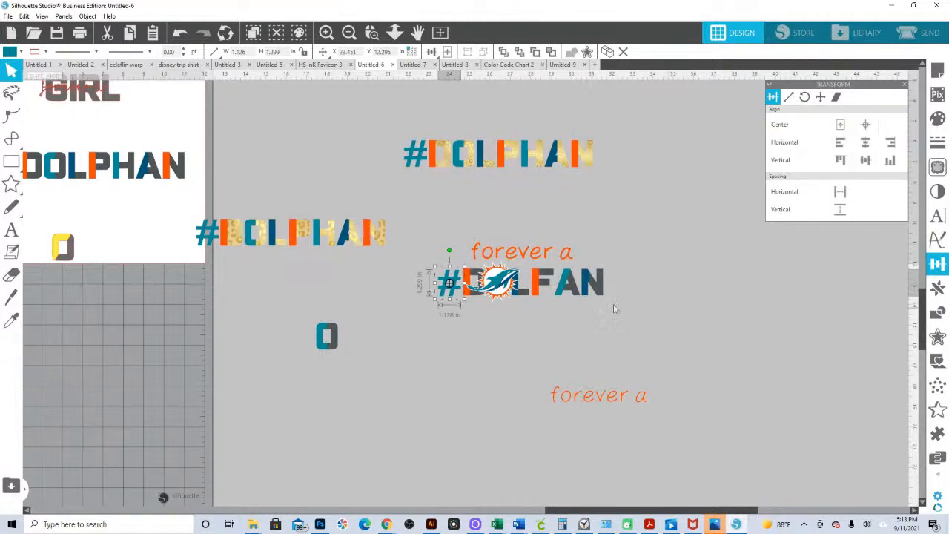
{"action": "left_click", "coordinate": [372, 33]}
{"action": "left_click_drag", "start_coordinate": [393, 235], "coordinate": [639, 320]}
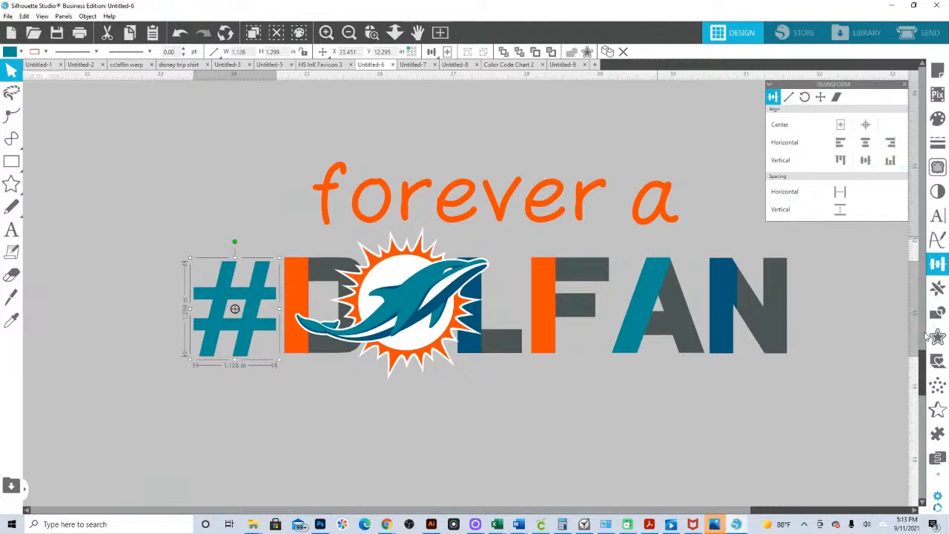
{"action": "left_click", "coordinate": [937, 336]}
{"action": "left_click", "coordinate": [796, 111]}
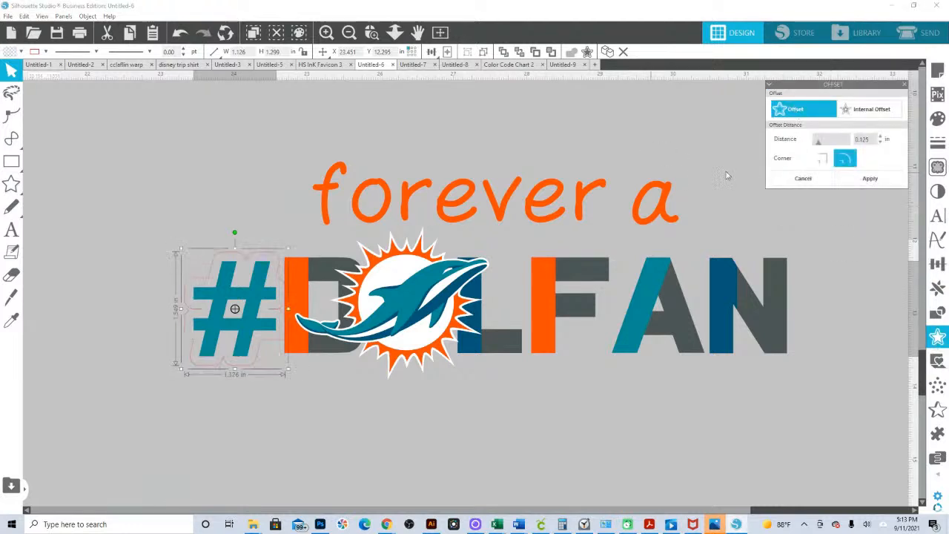
{"action": "left_click_drag", "start_coordinate": [818, 148], "coordinate": [817, 151]}
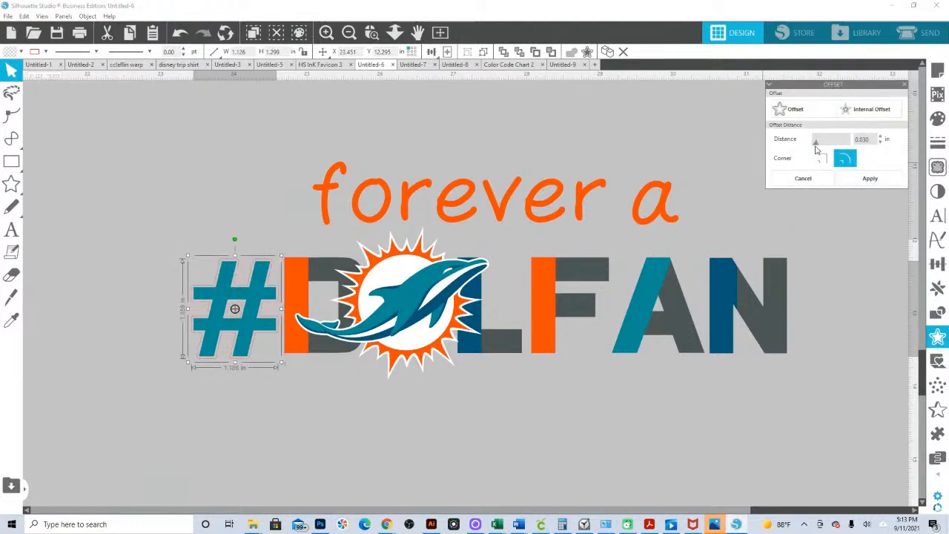
{"action": "left_click", "coordinate": [824, 161]}
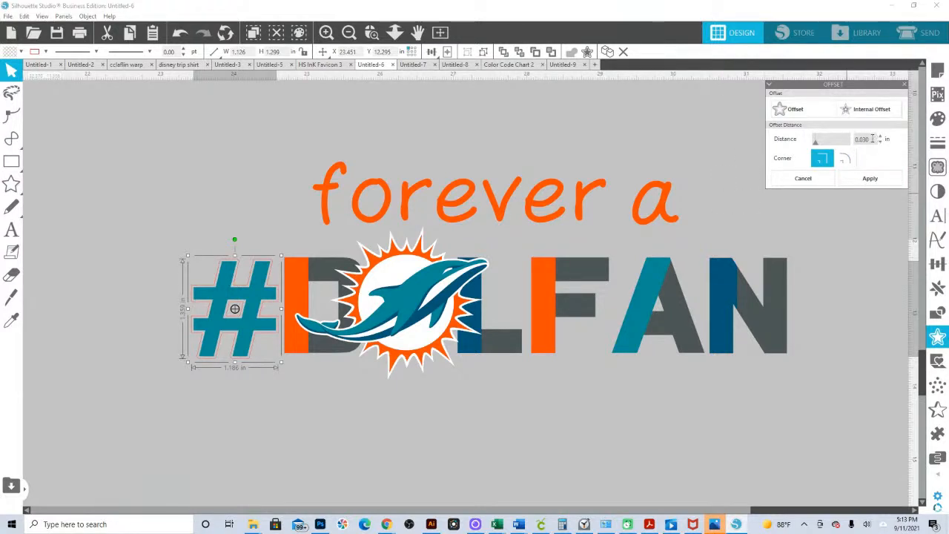
{"action": "left_click", "coordinate": [872, 139]}
{"action": "key", "text": "BackSpace"}
{"action": "key", "text": "BackSpace"}
{"action": "left_click", "coordinate": [870, 178]}
{"action": "left_click_drag", "start_coordinate": [200, 218], "coordinate": [233, 310]}
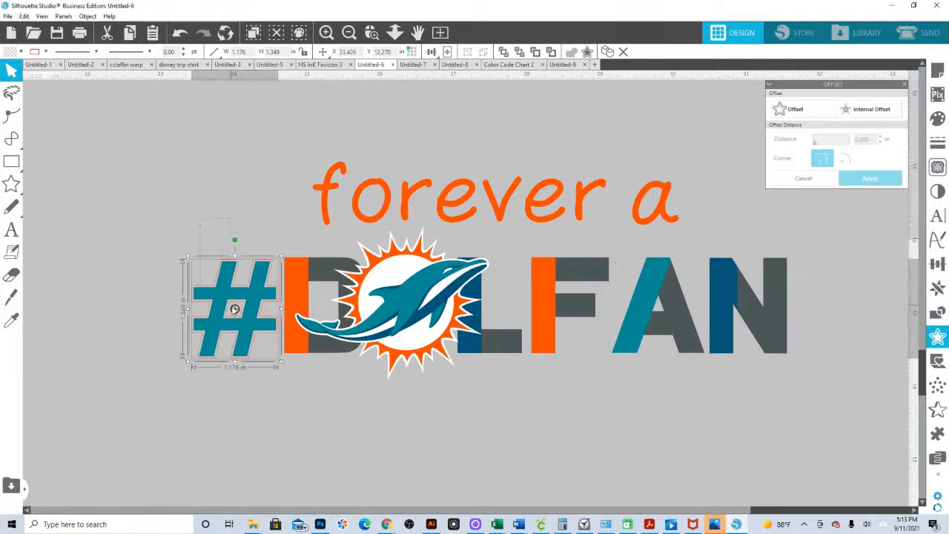
{"action": "left_click", "coordinate": [586, 53]}
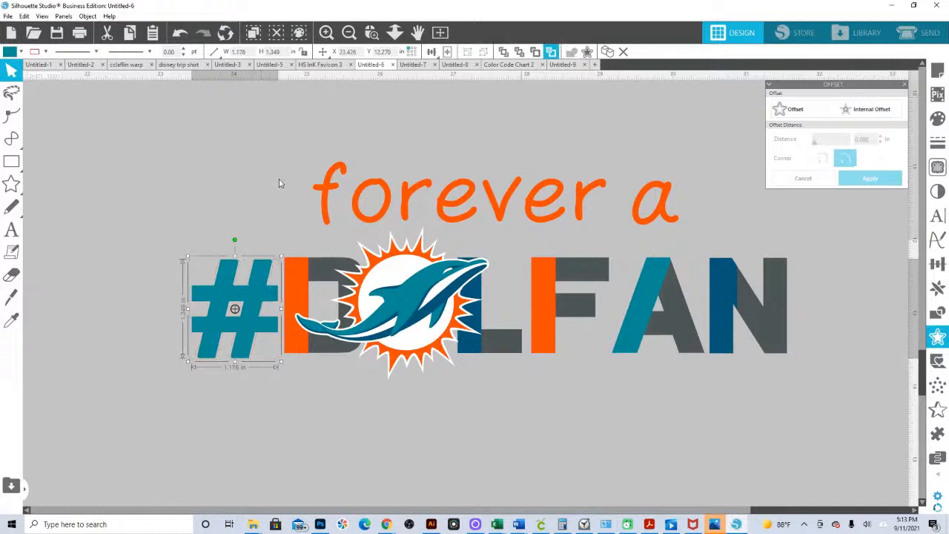
Group "forever a" with all parts of #DOLFAN into one design
{"action": "left_click", "coordinate": [394, 32]}
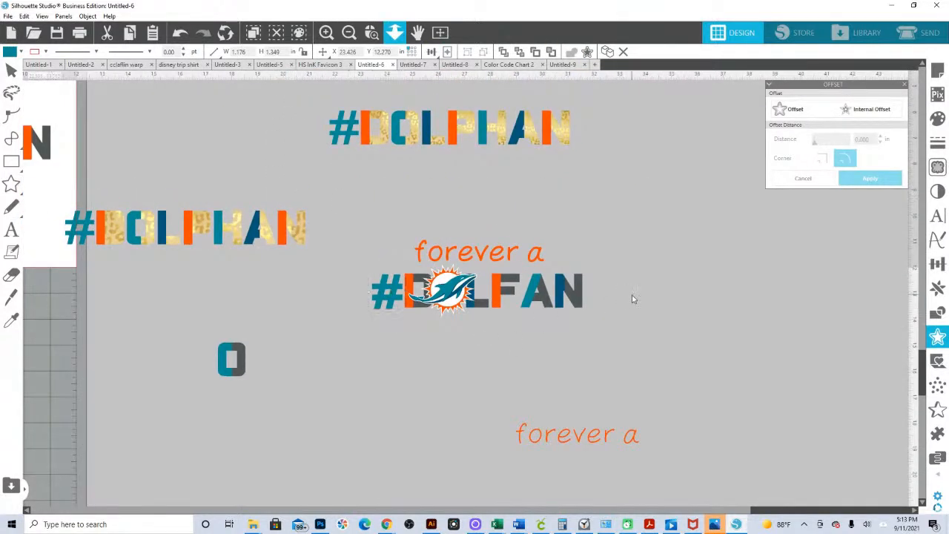
{"action": "left_click_drag", "start_coordinate": [652, 334], "coordinate": [371, 241]}
{"action": "key", "text": "i"}
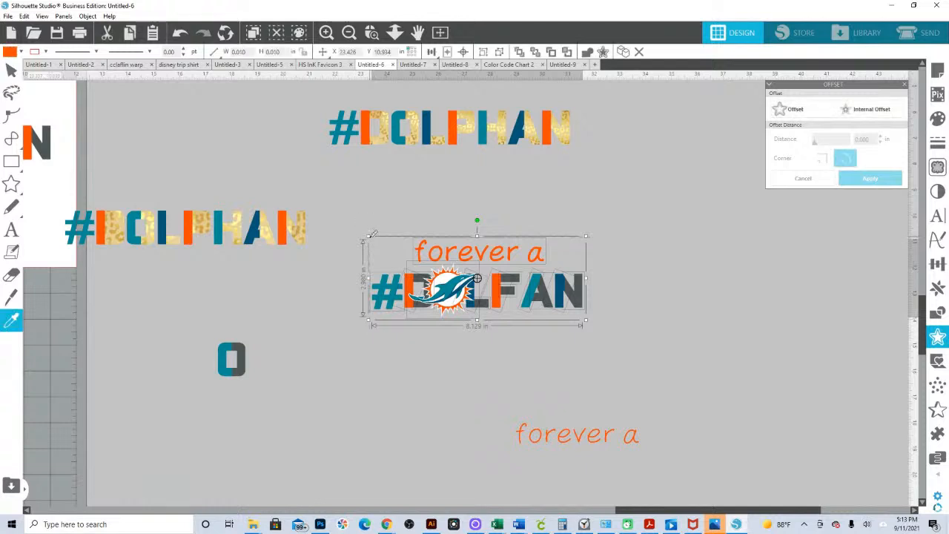
{"action": "left_click", "coordinate": [563, 65]}
{"action": "key", "text": "ctrl+v"}
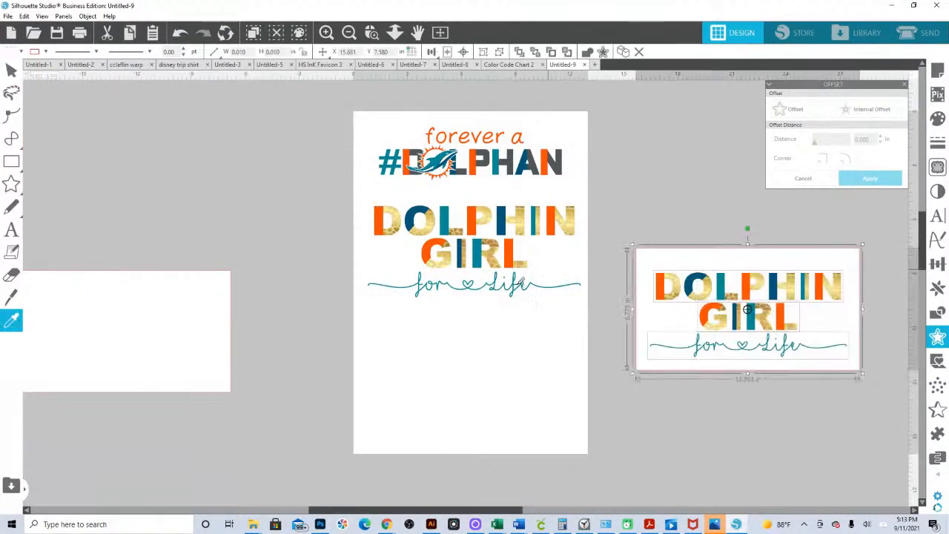
{"action": "key", "text": "i"}
{"action": "key", "text": "ctrl+z"}
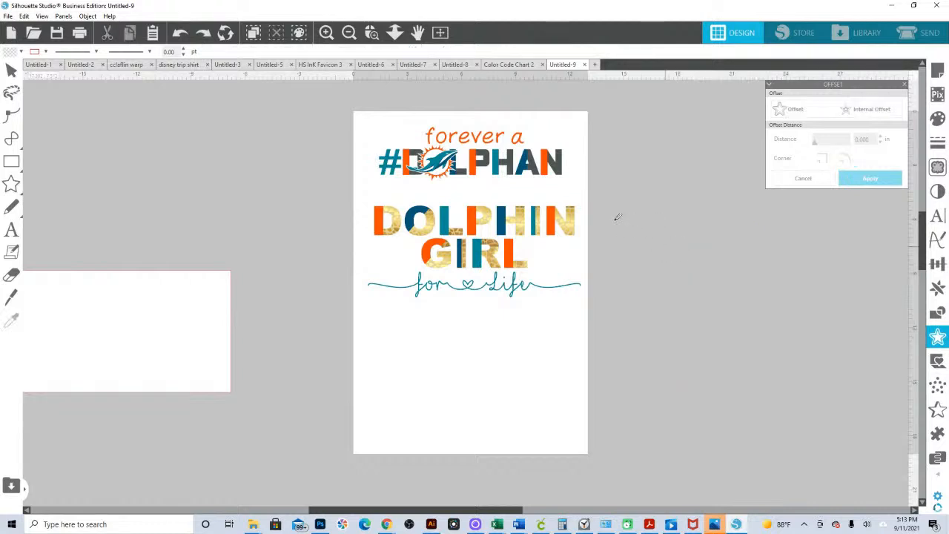
Copy the "forever a #DOLFAN" design into Untitled-9, place it below DOLPHIN GIRL and enlarge it to about 10.24 in wide
{"action": "left_click", "coordinate": [371, 65]}
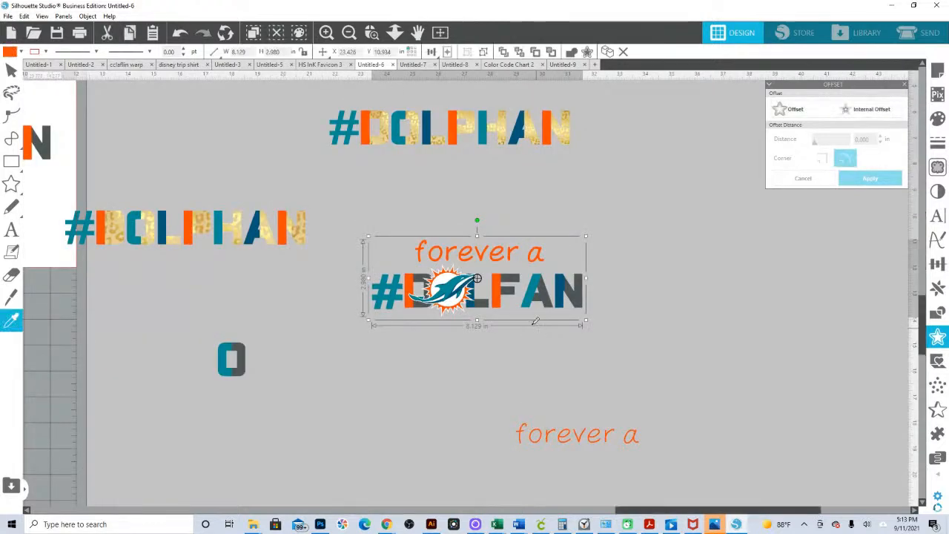
{"action": "left_click", "coordinate": [558, 65]}
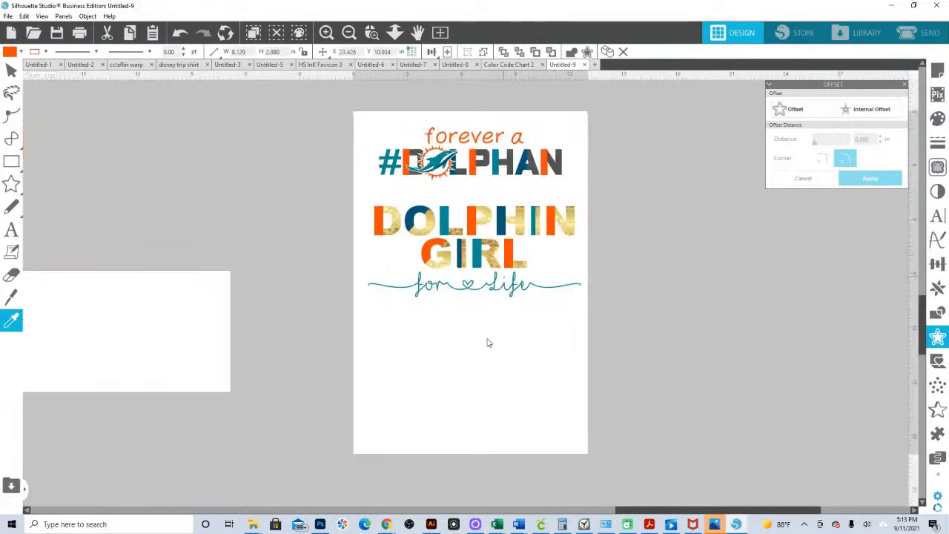
{"action": "key", "text": "ctrl+v"}
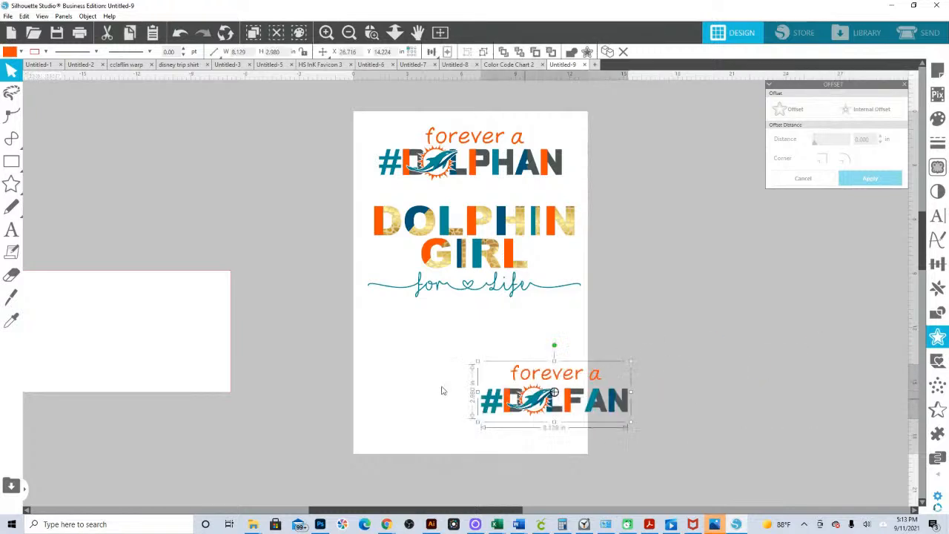
{"action": "left_click", "coordinate": [511, 386]}
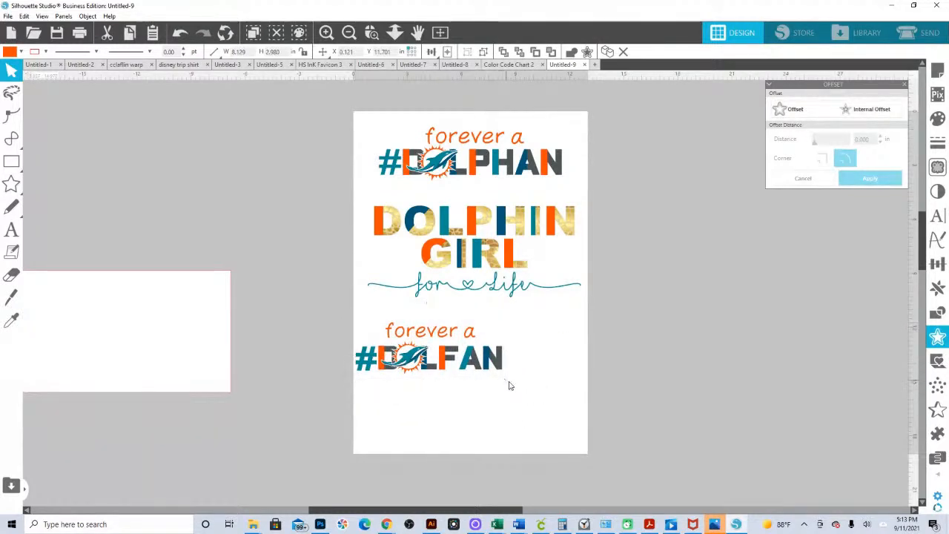
{"action": "left_click", "coordinate": [430, 356]}
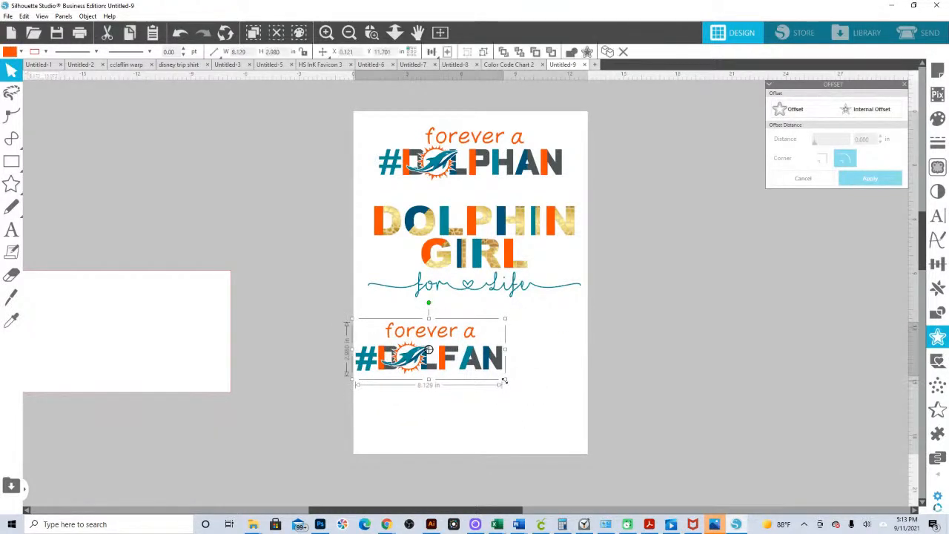
{"action": "left_click_drag", "start_coordinate": [509, 381], "coordinate": [556, 376]}
Move the DOLPHAN and DOLPHIN GIRL designs off the page and print the current page on the 2 WF-7720 Series SUBLIMATION printer
{"action": "left_click_drag", "start_coordinate": [341, 124], "coordinate": [593, 308]}
{"action": "left_click_drag", "start_coordinate": [484, 222], "coordinate": [805, 287]}
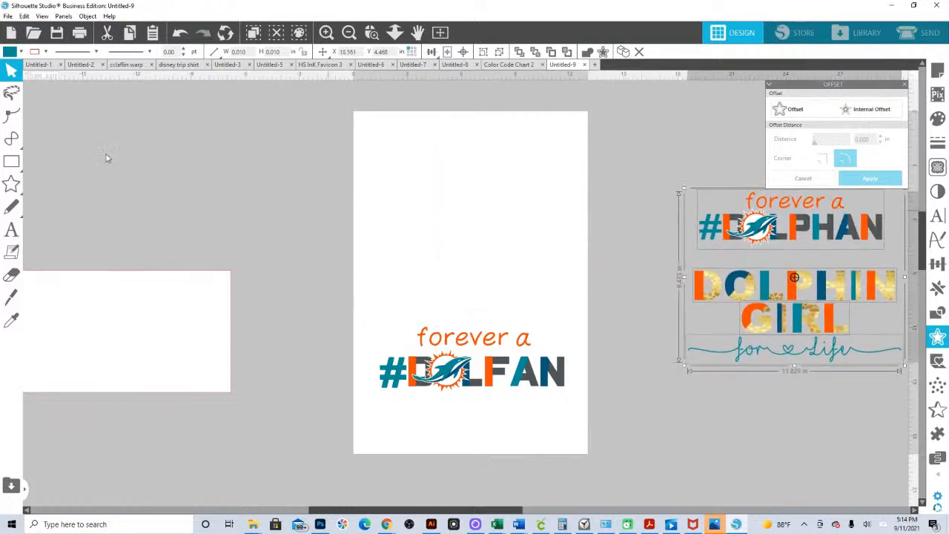
{"action": "left_click", "coordinate": [7, 15]}
{"action": "left_click", "coordinate": [22, 171]}
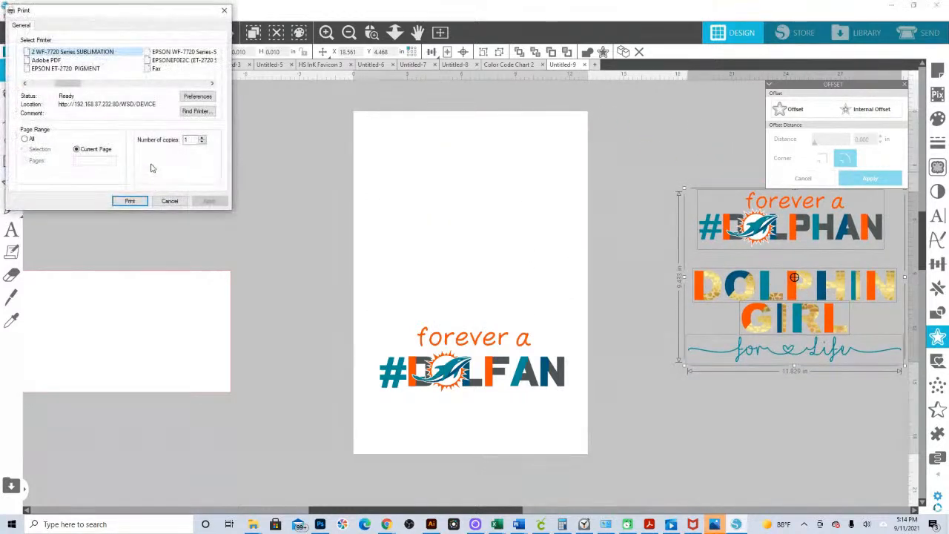
{"action": "left_click", "coordinate": [130, 202]}
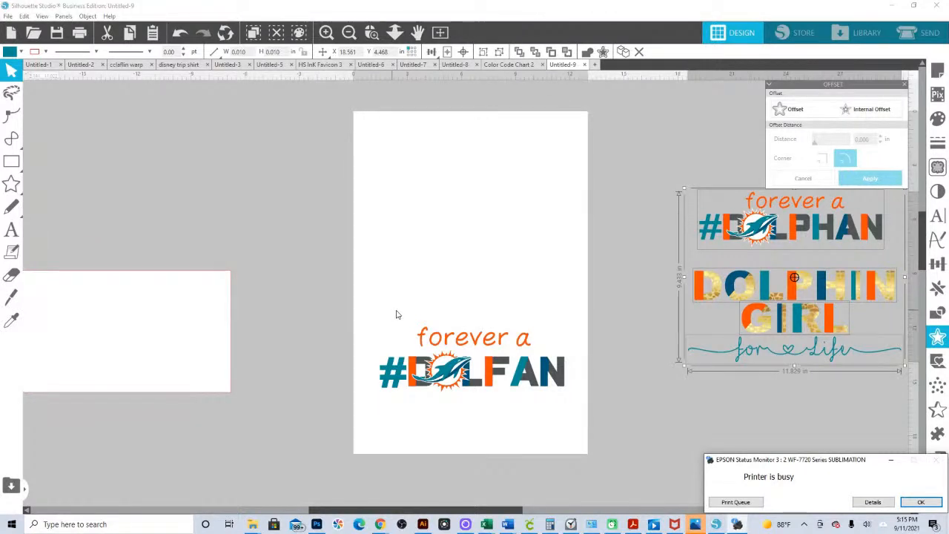
{"action": "left_click", "coordinate": [921, 502]}
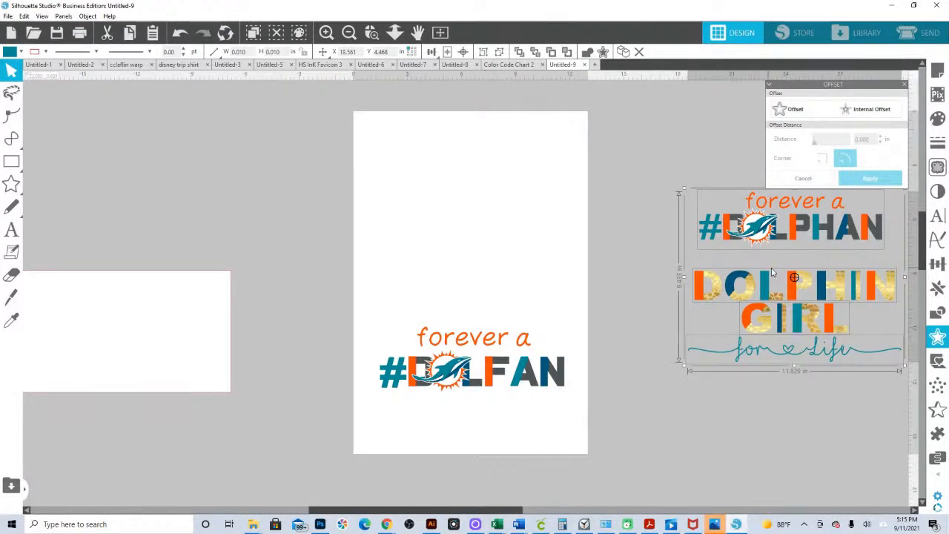
Move the DOLPHAN design off to the opposite side of the page and place the DOLPHIN GIRL design at the page's top
{"action": "left_click", "coordinate": [692, 200]}
{"action": "left_click_drag", "start_coordinate": [669, 186], "coordinate": [152, 140]}
{"action": "left_click_drag", "start_coordinate": [656, 241], "coordinate": [909, 407]}
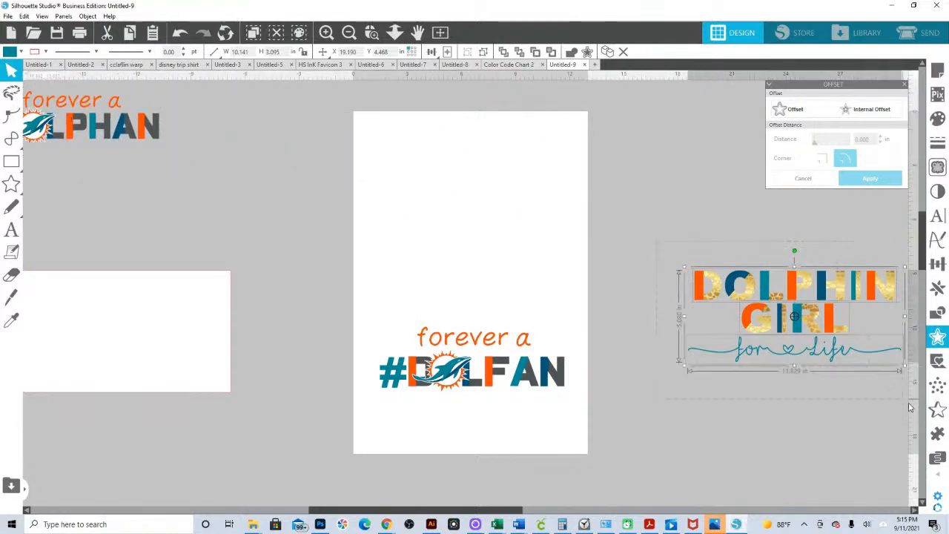
{"action": "left_click_drag", "start_coordinate": [827, 321], "coordinate": [504, 182]}
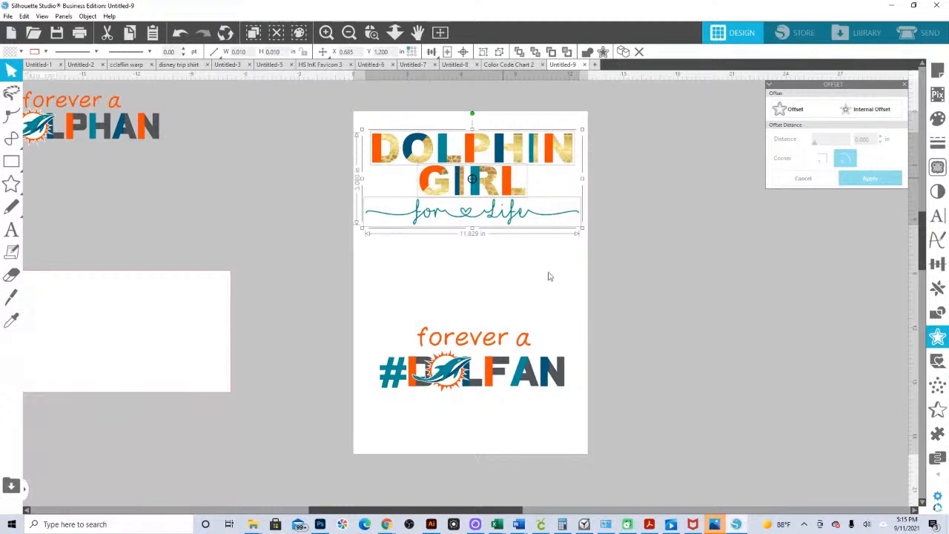
Move the "forever a #DOLFAN" design up to sit just below the DOLPHIN GIRL design
{"action": "left_click", "coordinate": [650, 418]}
{"action": "left_click", "coordinate": [444, 359]}
{"action": "left_click_drag", "start_coordinate": [489, 378], "coordinate": [486, 311]}
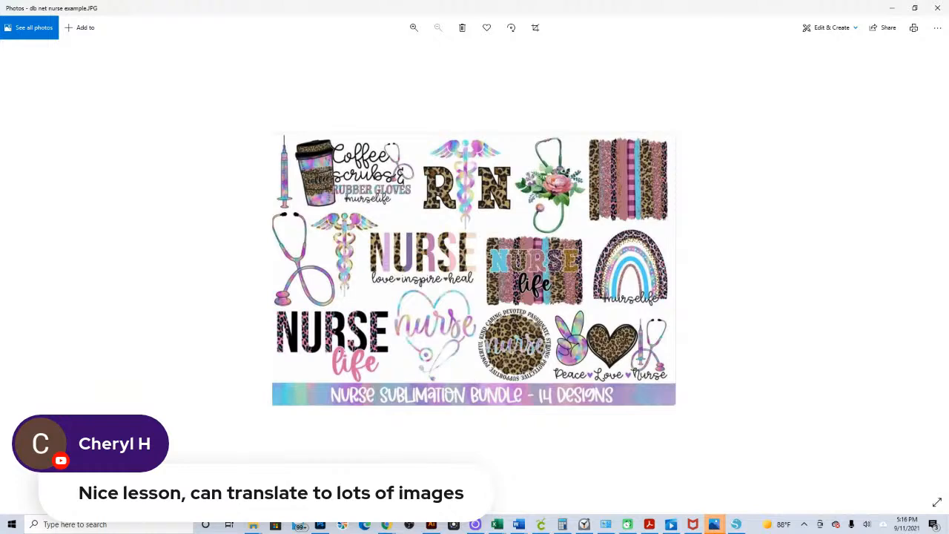
Look at the nurse and Babes Support Babes example images in Photos and close them
{"action": "key", "text": "alt+Tab"}
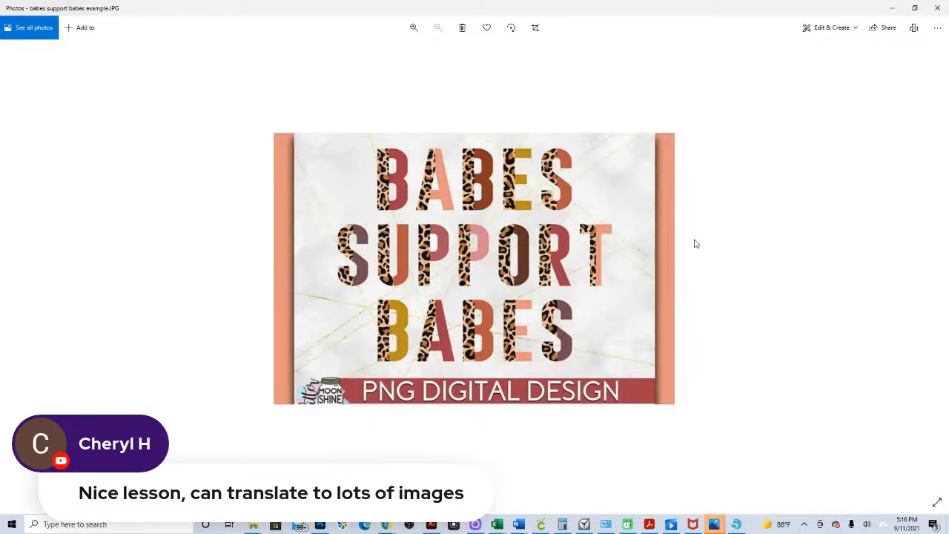
{"action": "left_click", "coordinate": [938, 7]}
{"action": "left_click", "coordinate": [938, 7]}
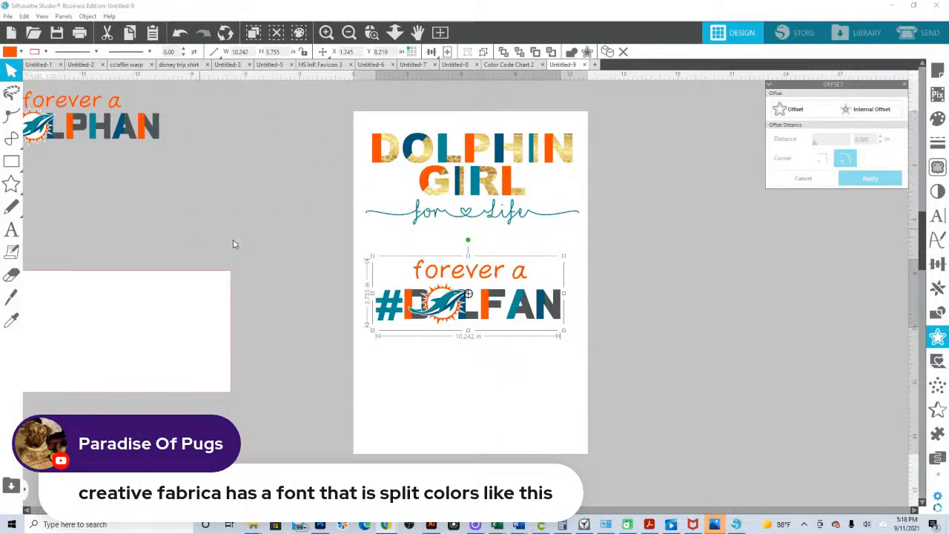
Print the current page with the DOLPHIN GIRL and #DOLFAN designs on 2 WF-7720 Series SUBLIMATION, keeping the NEW 13x19 SUB Mirror ON preset
{"action": "left_click", "coordinate": [8, 16]}
{"action": "left_click", "coordinate": [34, 173]}
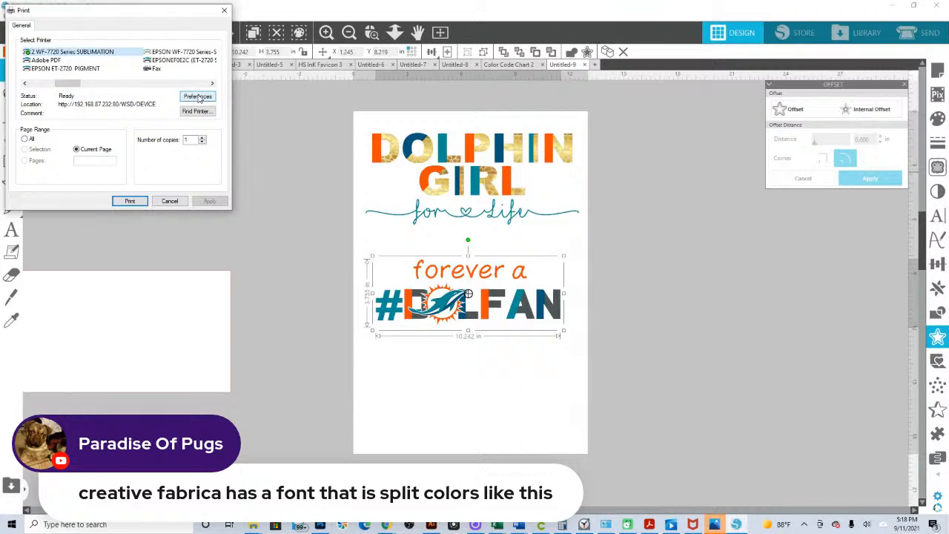
{"action": "left_click", "coordinate": [198, 97]}
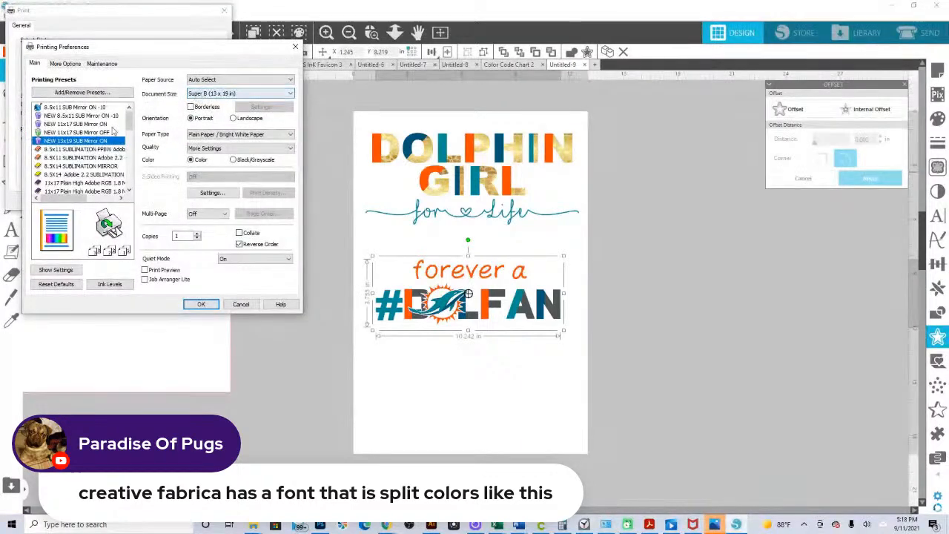
{"action": "left_click", "coordinate": [202, 305]}
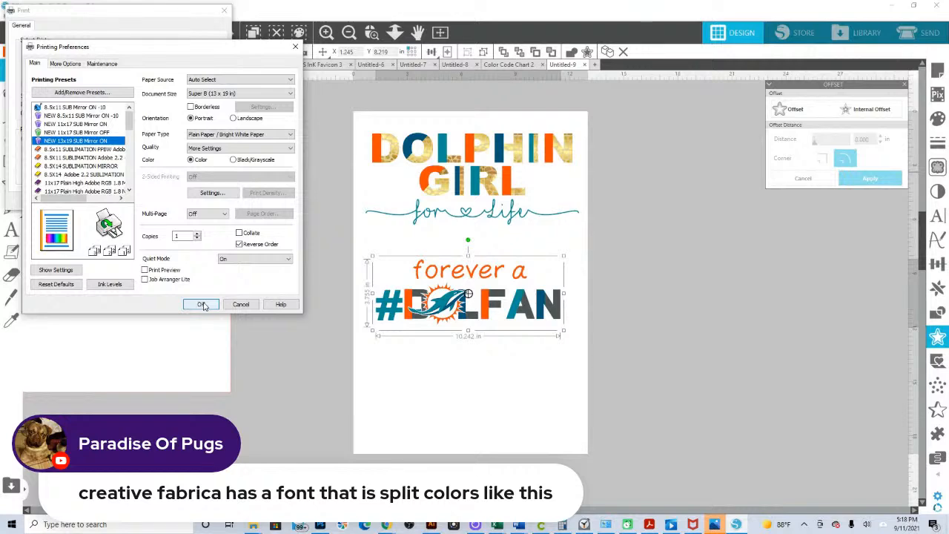
{"action": "left_click", "coordinate": [202, 305]}
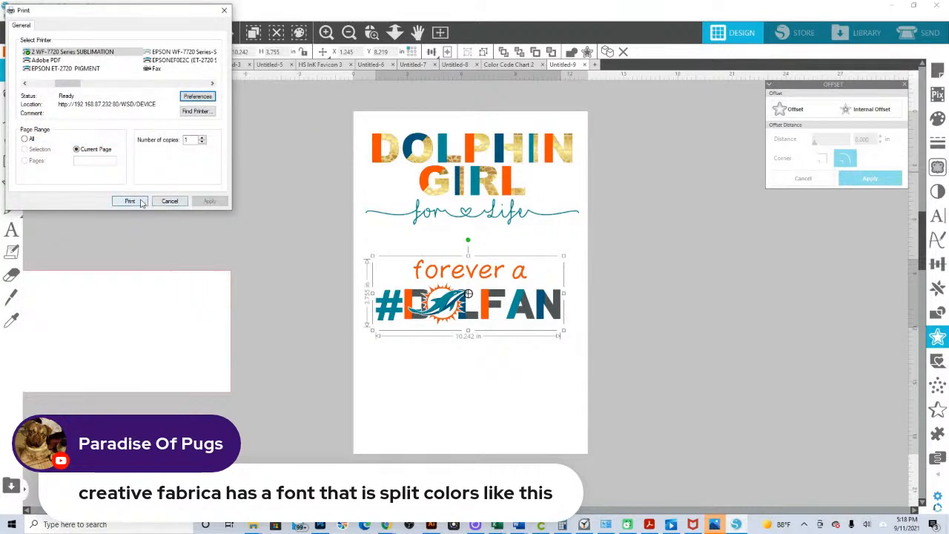
{"action": "left_click", "coordinate": [130, 201]}
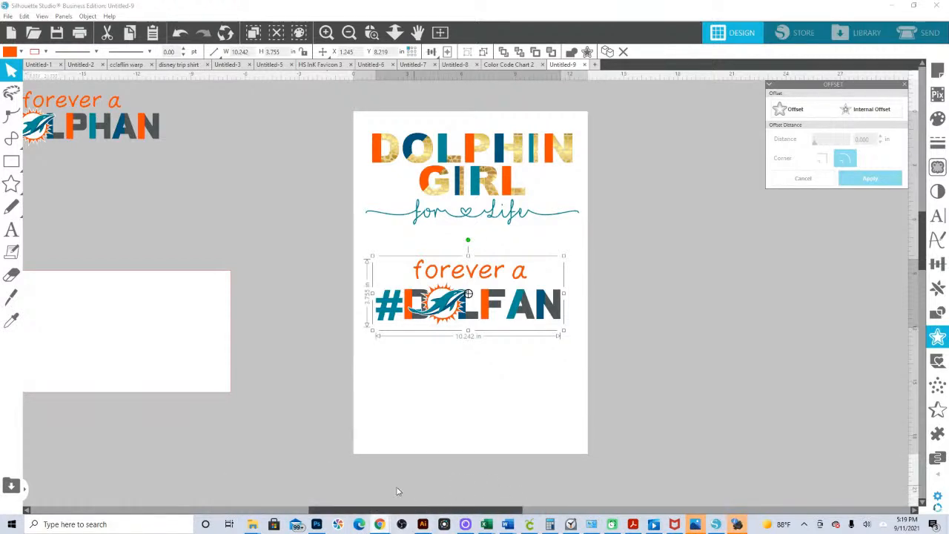
Switch to the Chrome window with the SILaholics Anonymous Academy site and show the Silaholics Anonymous shop home page
{"action": "mouse_move", "coordinate": [381, 525]}
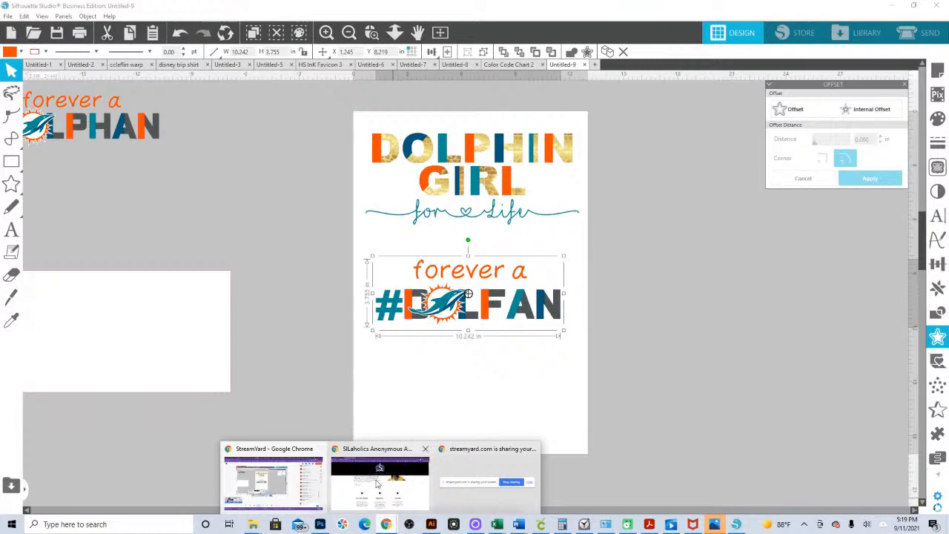
{"action": "left_click", "coordinate": [382, 459]}
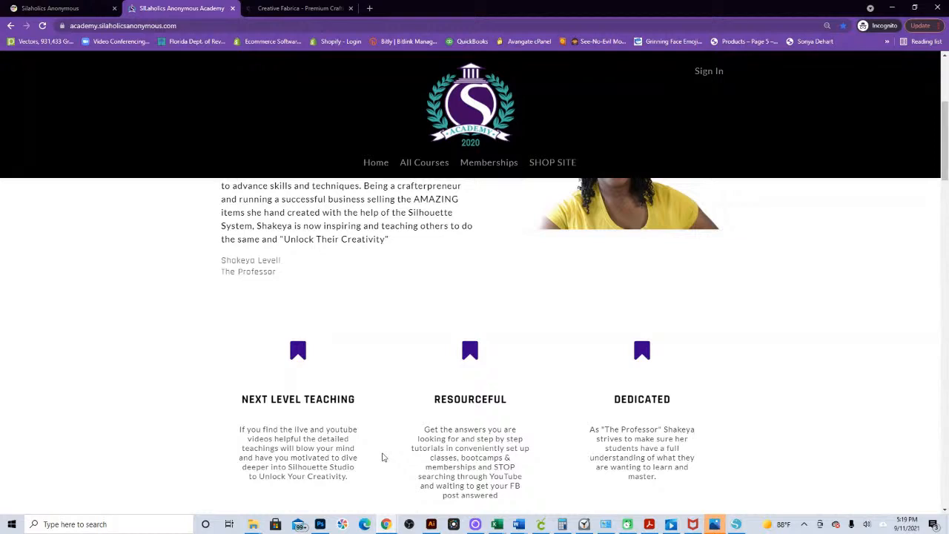
{"action": "left_click", "coordinate": [50, 9]}
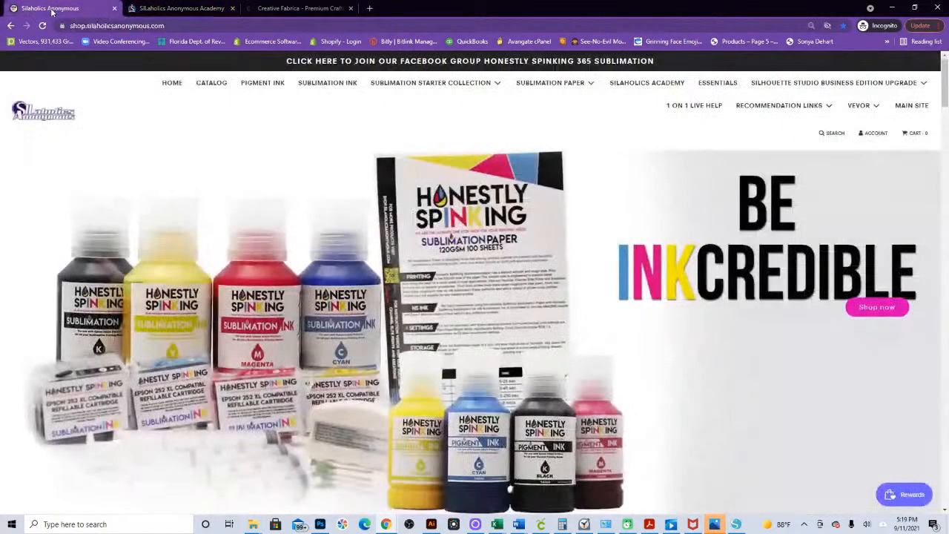